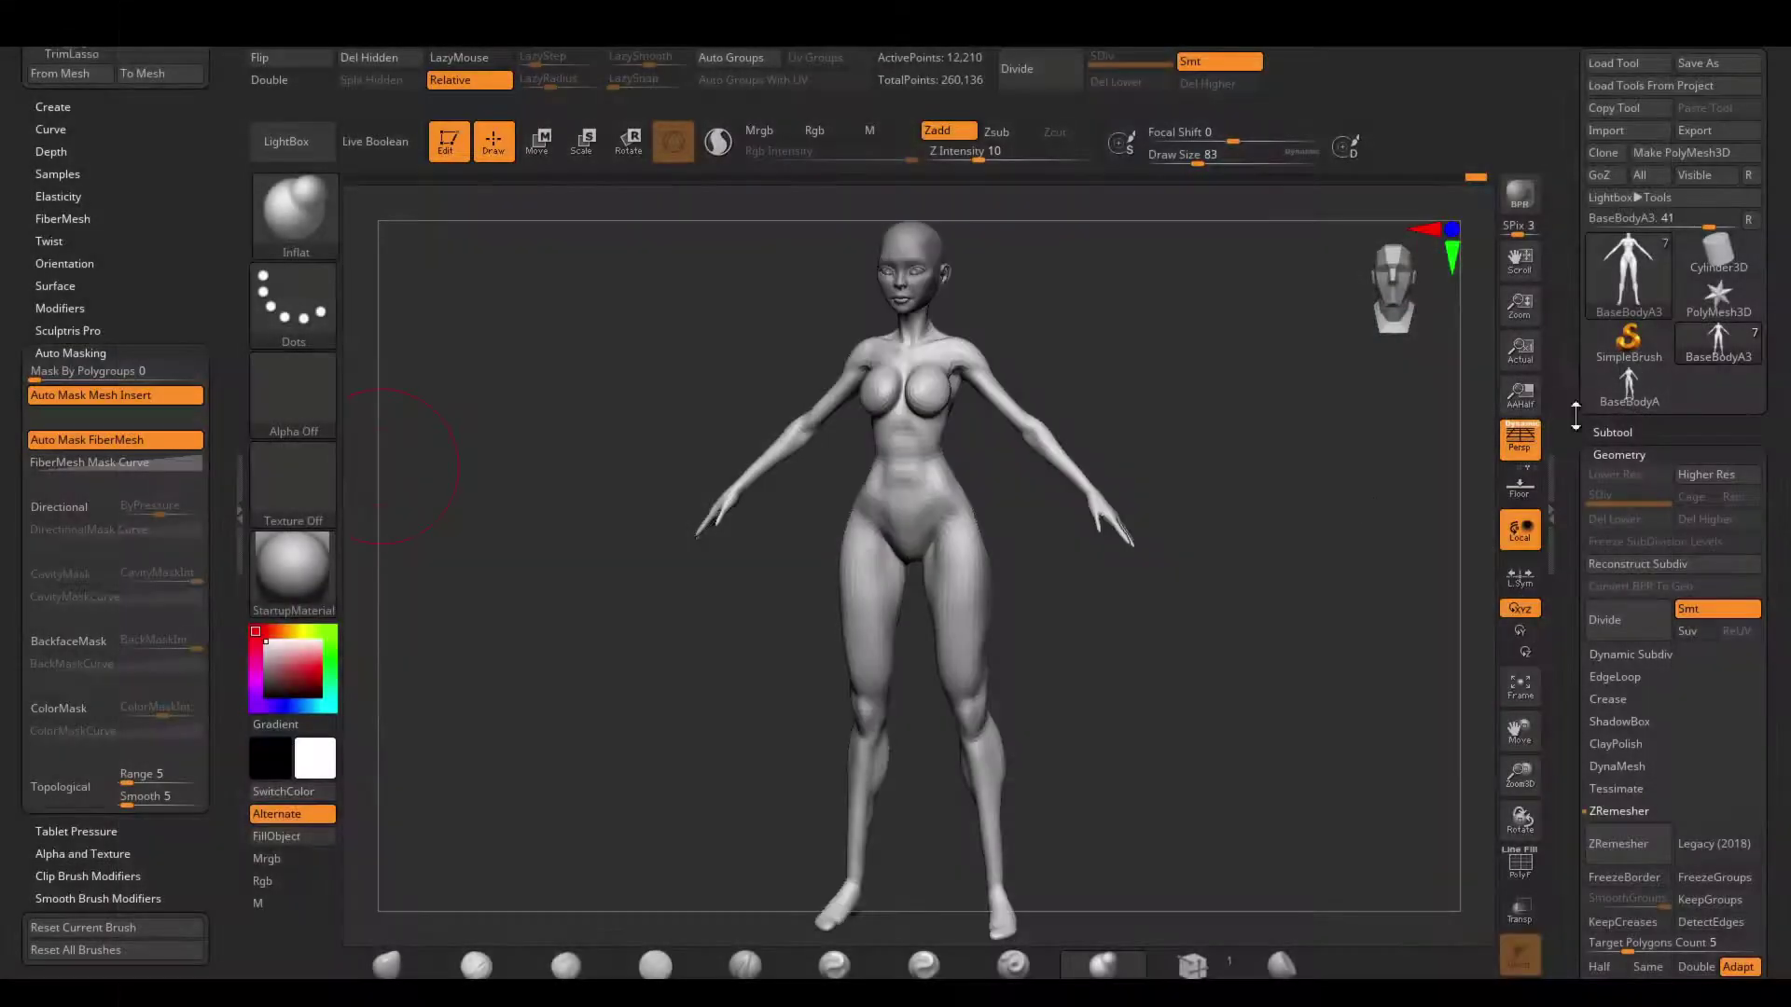
Export the HEadScream, HEadNeutral and BaseBodyA3 subtools in turn, ending on BaseBodyA3.
click(1670, 532)
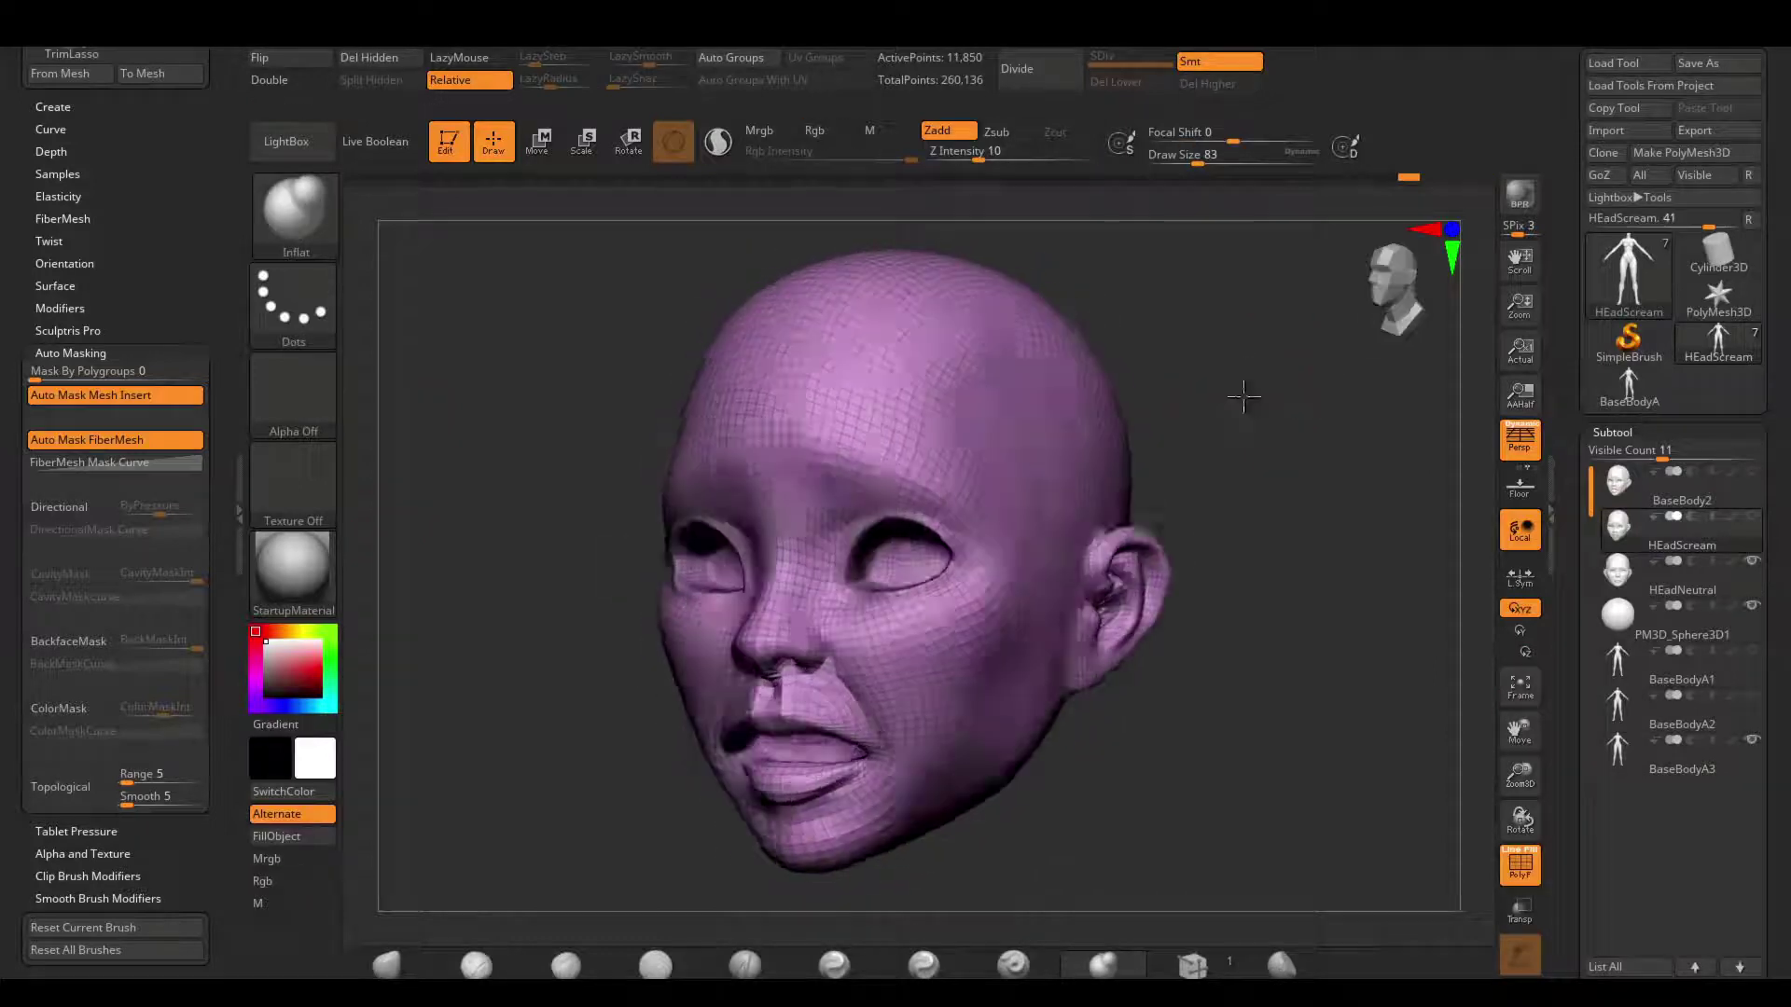
click(1670, 576)
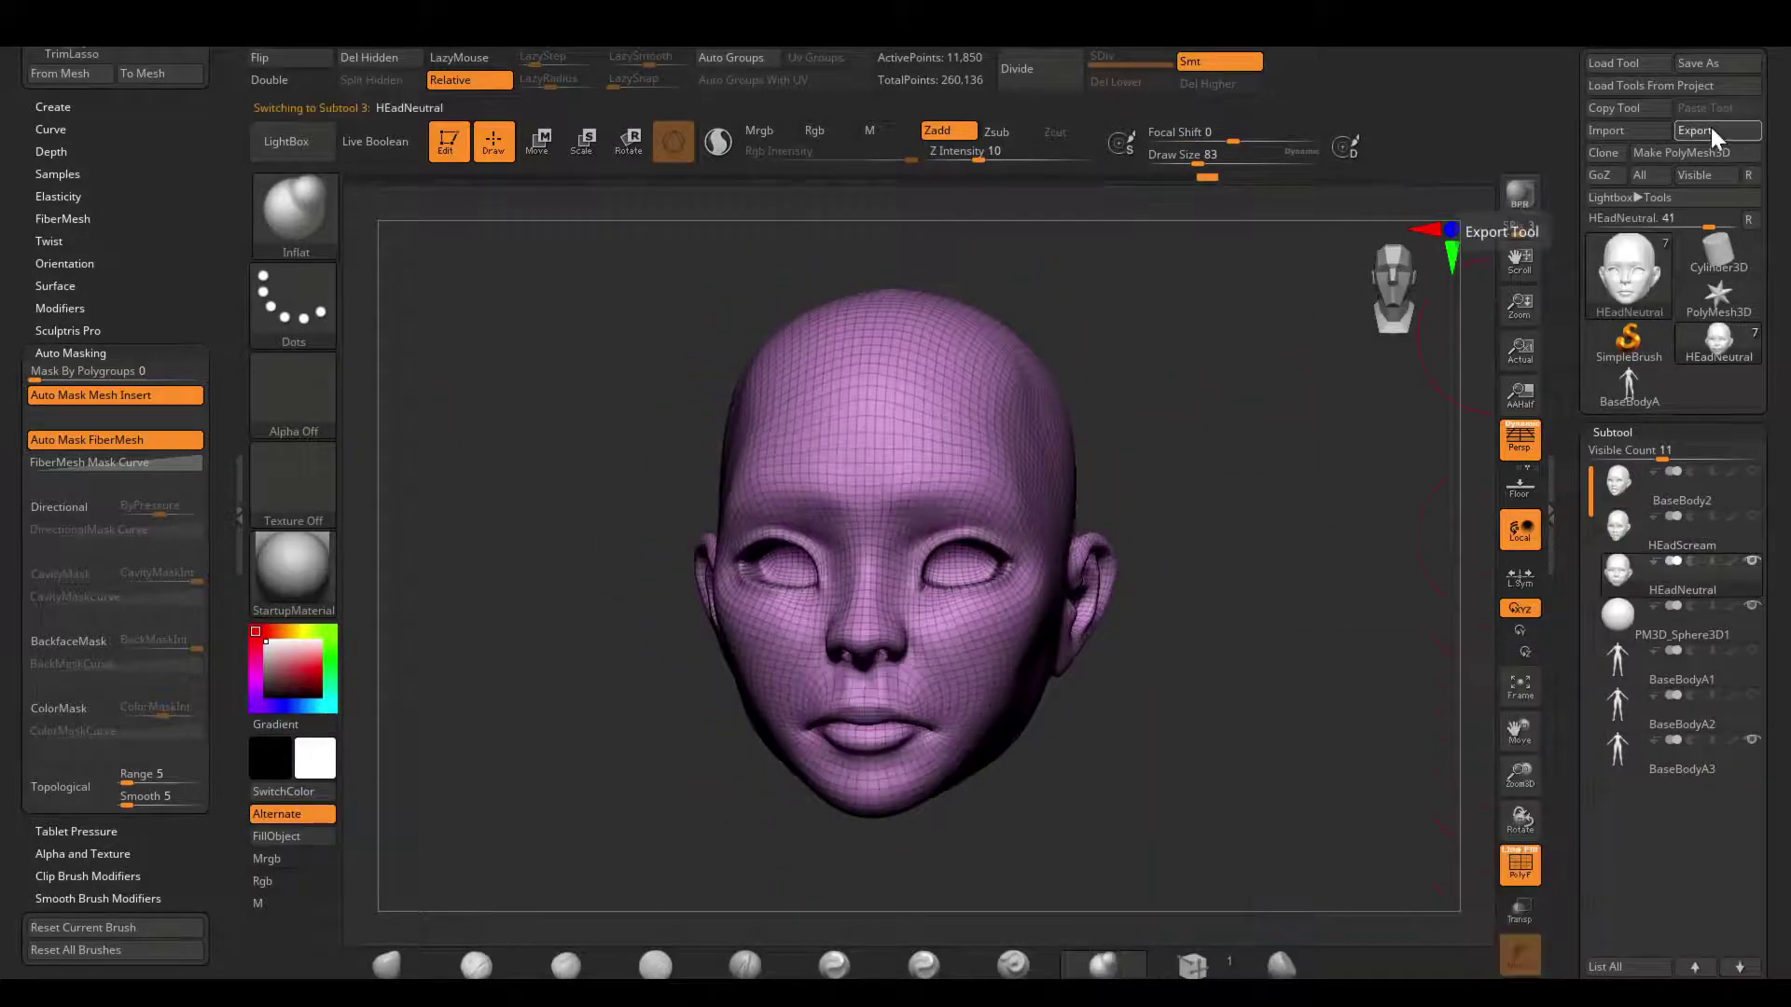
click(1669, 756)
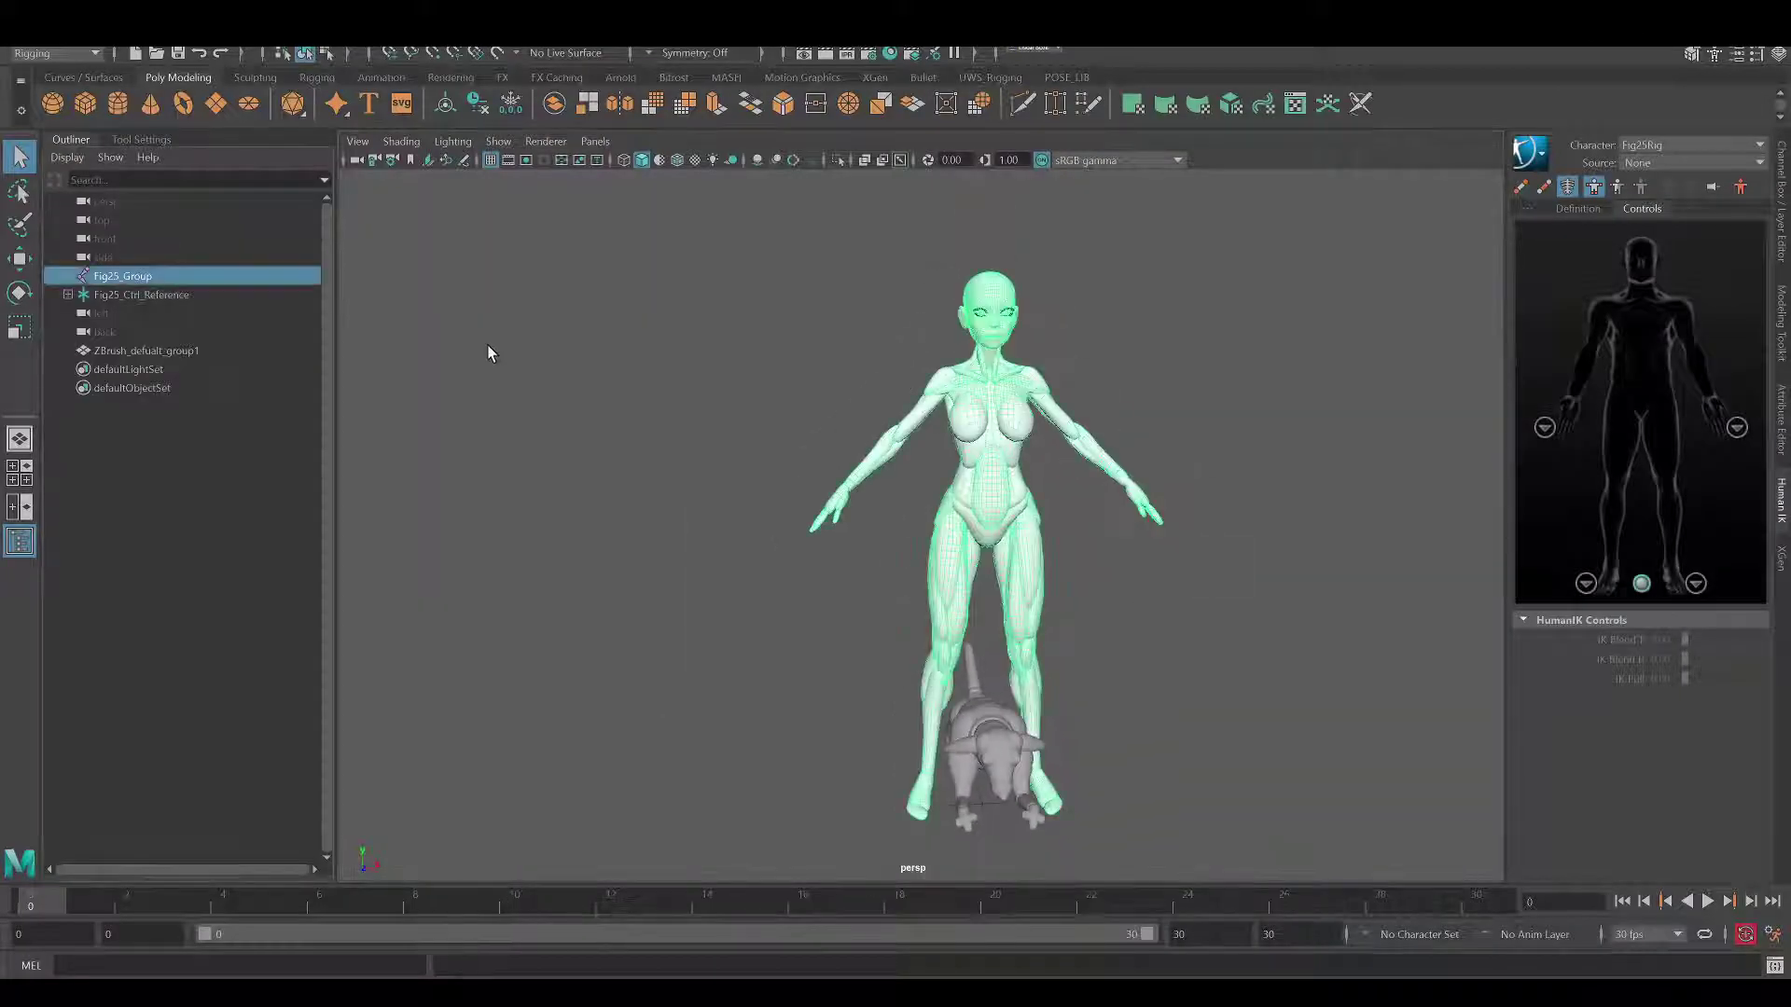
Import the exported BaseBodyA3 body and the HEadNeutral head into the Maya scene.
click(116, 237)
click(1602, 812)
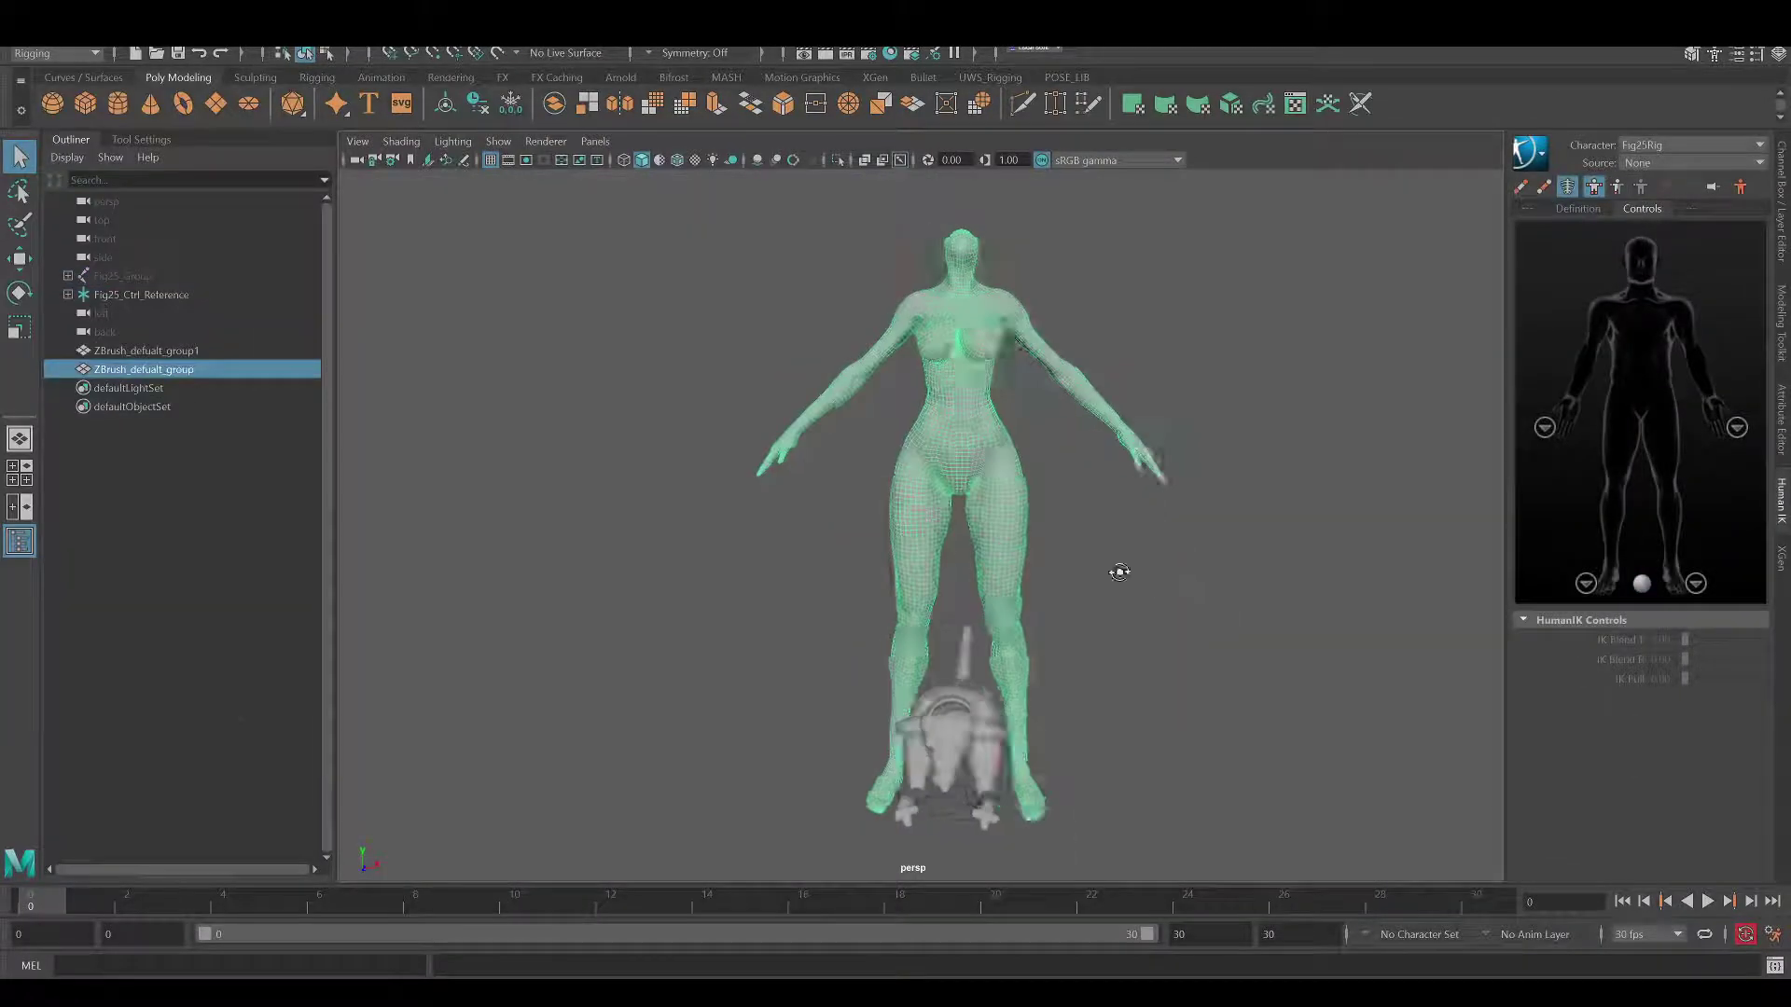
click(120, 232)
click(603, 449)
click(1602, 812)
Import the HEadScream head and one more exported head mesh.
click(119, 232)
click(600, 453)
click(1602, 813)
scroll(1240, 512, up, 5)
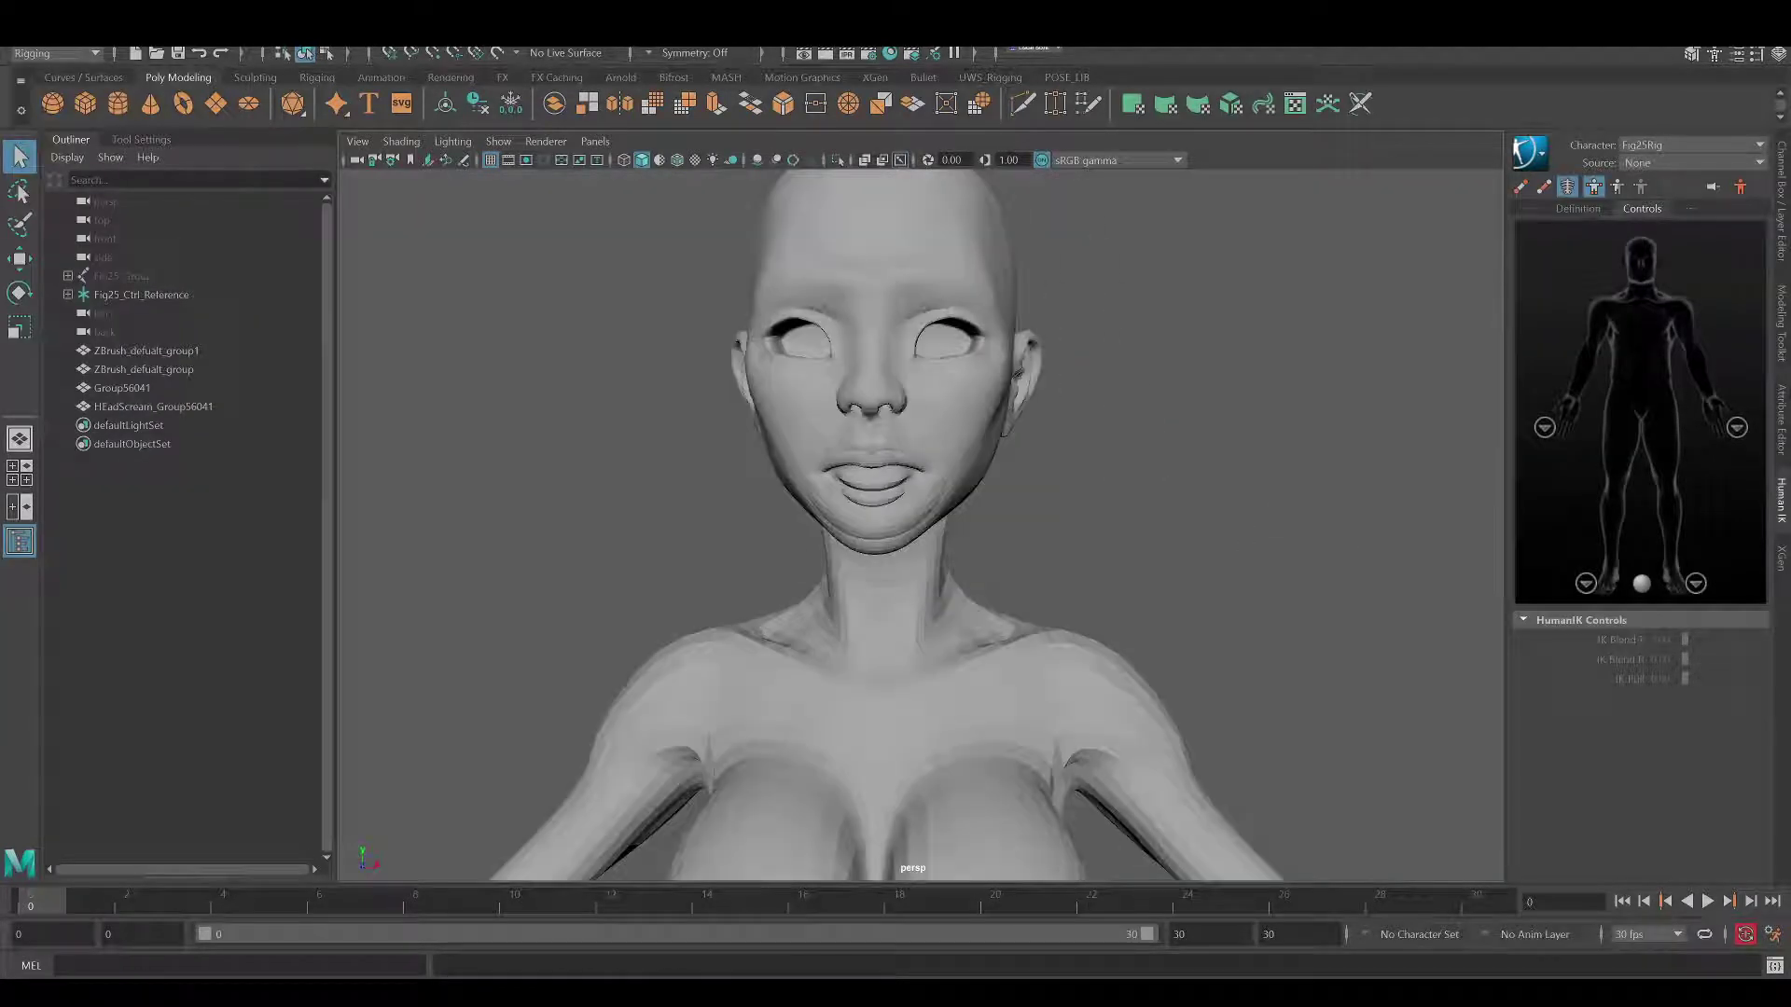
click(1115, 768)
click(119, 232)
click(1603, 812)
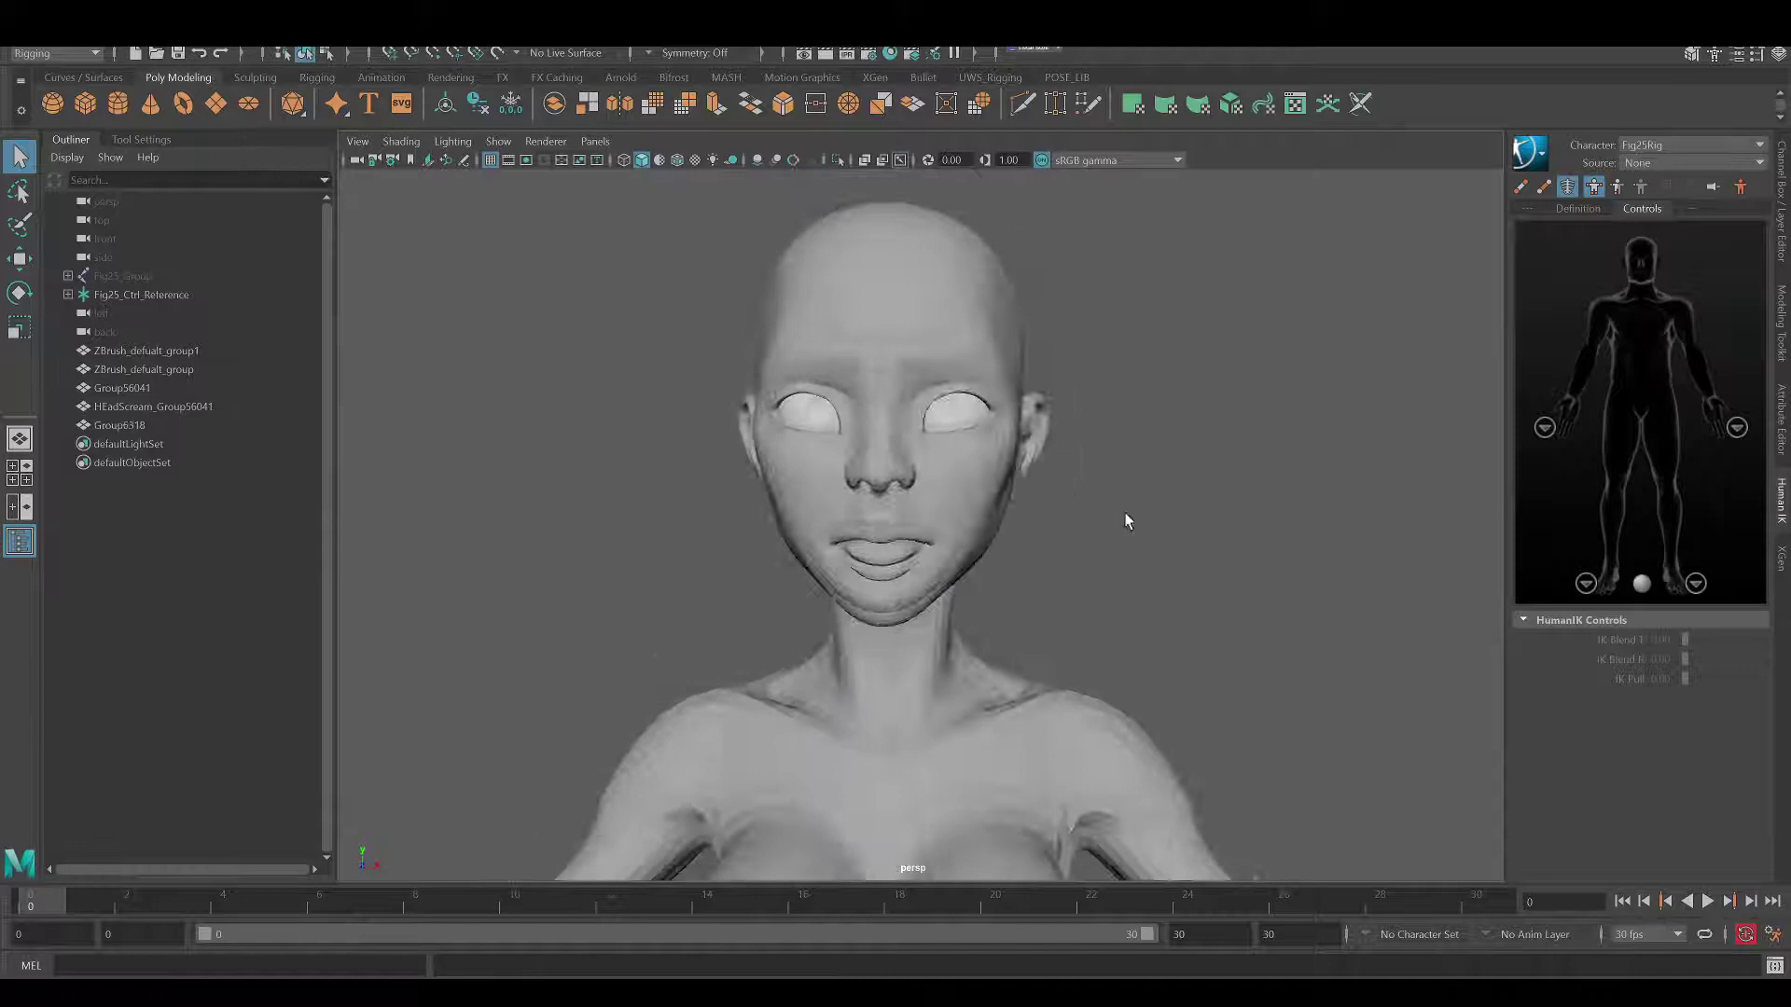
Unhide all Fig25_Group parts, hide Fig25Eyelashes, and select SculptBase as the wrap target.
alt+drag(1126, 520, 1021, 569)
click(122, 275)
key(shift+h)
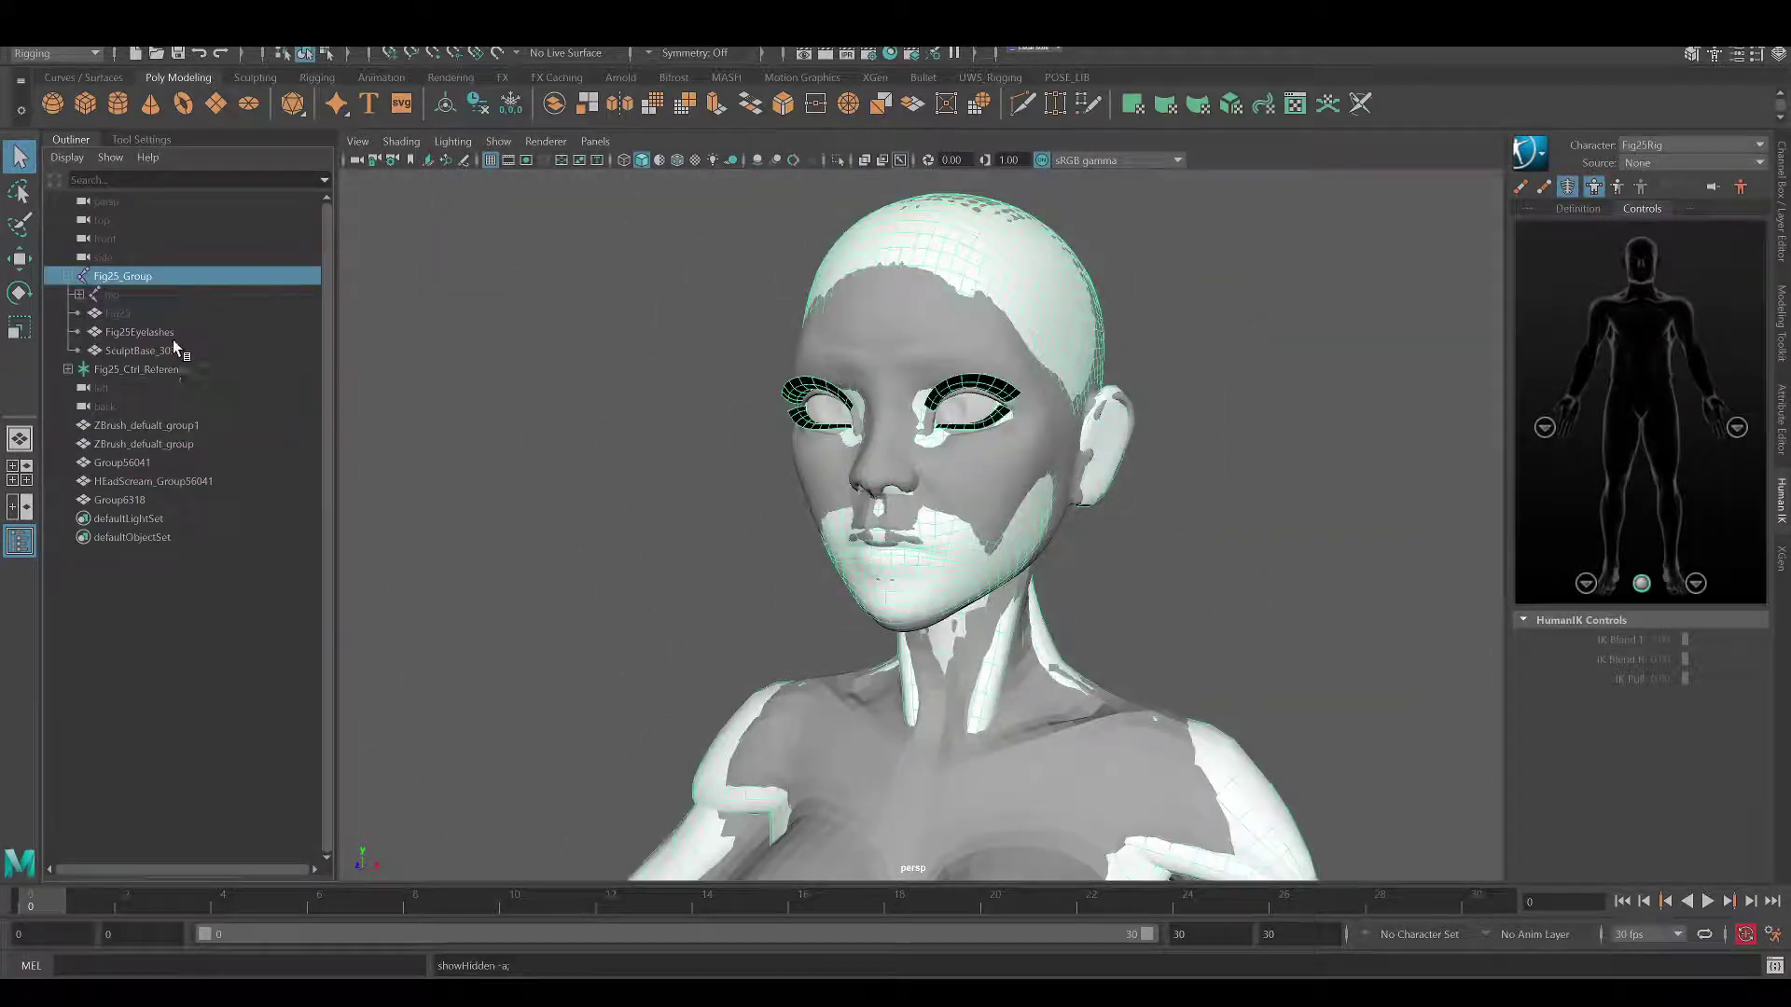
click(175, 350)
key(ctrl+h)
scroll(1150, 558, down, 5)
mouse_move(1149, 557)
alt+mouse_down()
mouse_move(1059, 392)
mouse_move(1026, 466)
alt+mouse_up()
click(253, 352)
Apply a Deform > Wrap binding the imported body to SculptBase, then clear the selection.
click(406, 36)
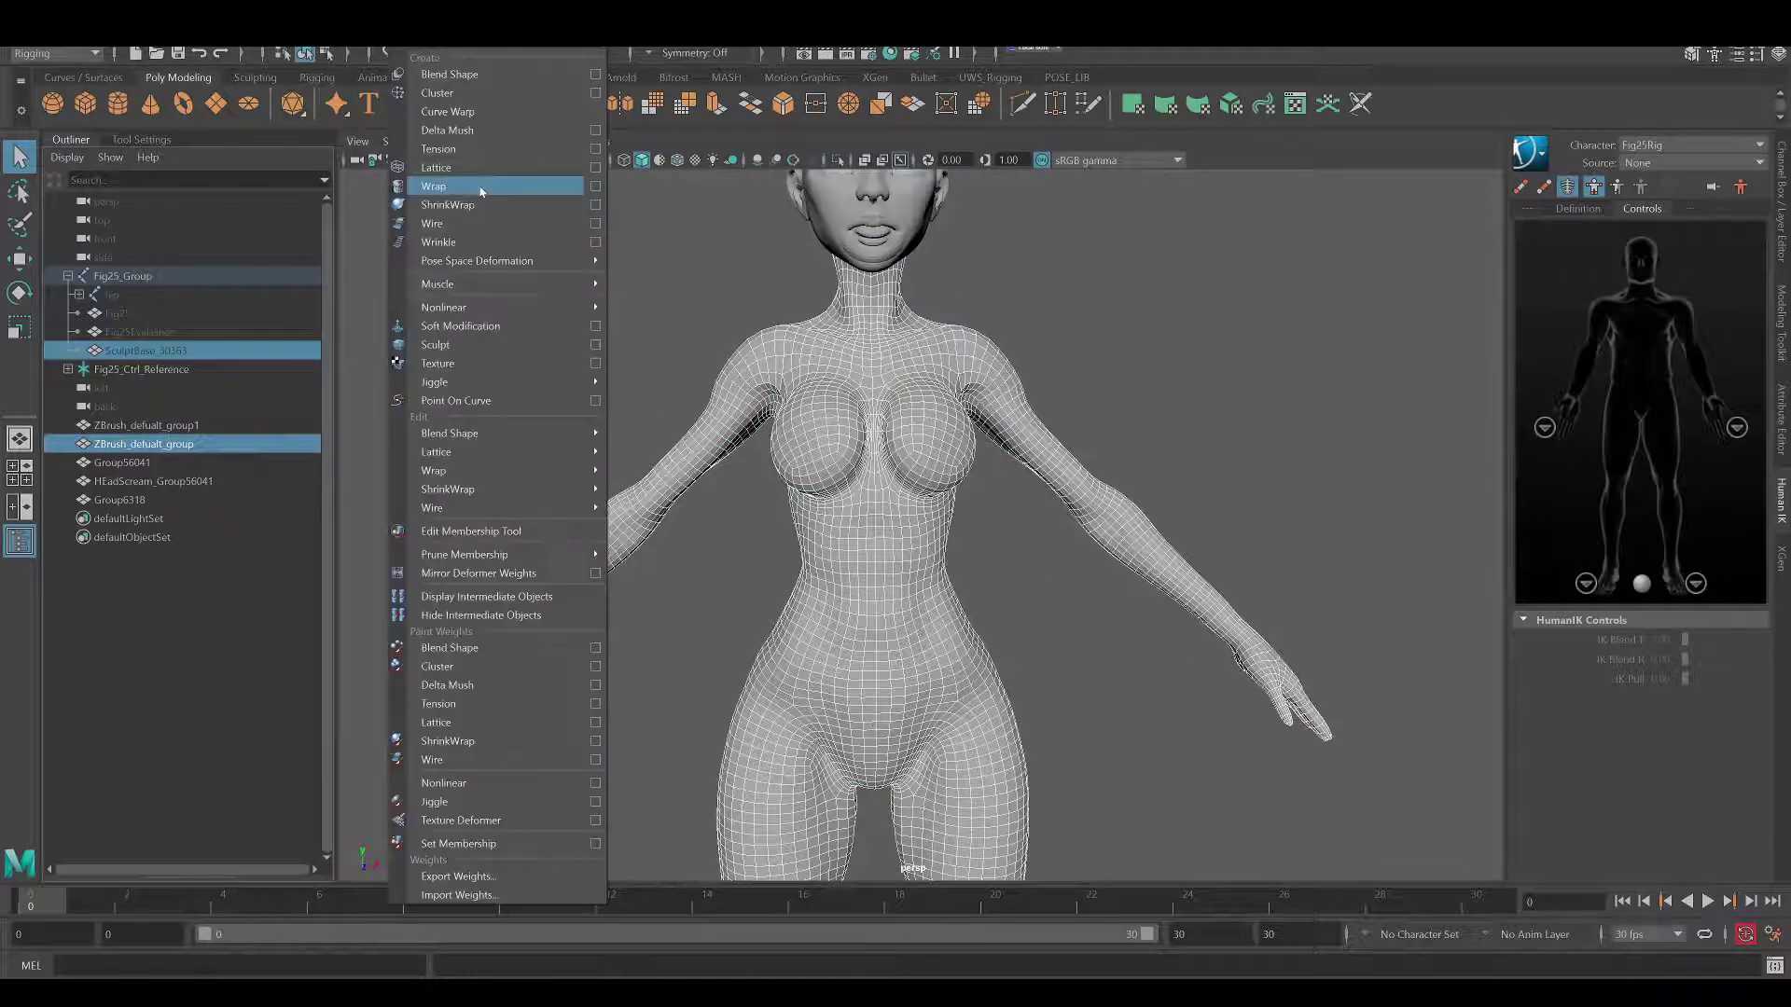
click(438, 186)
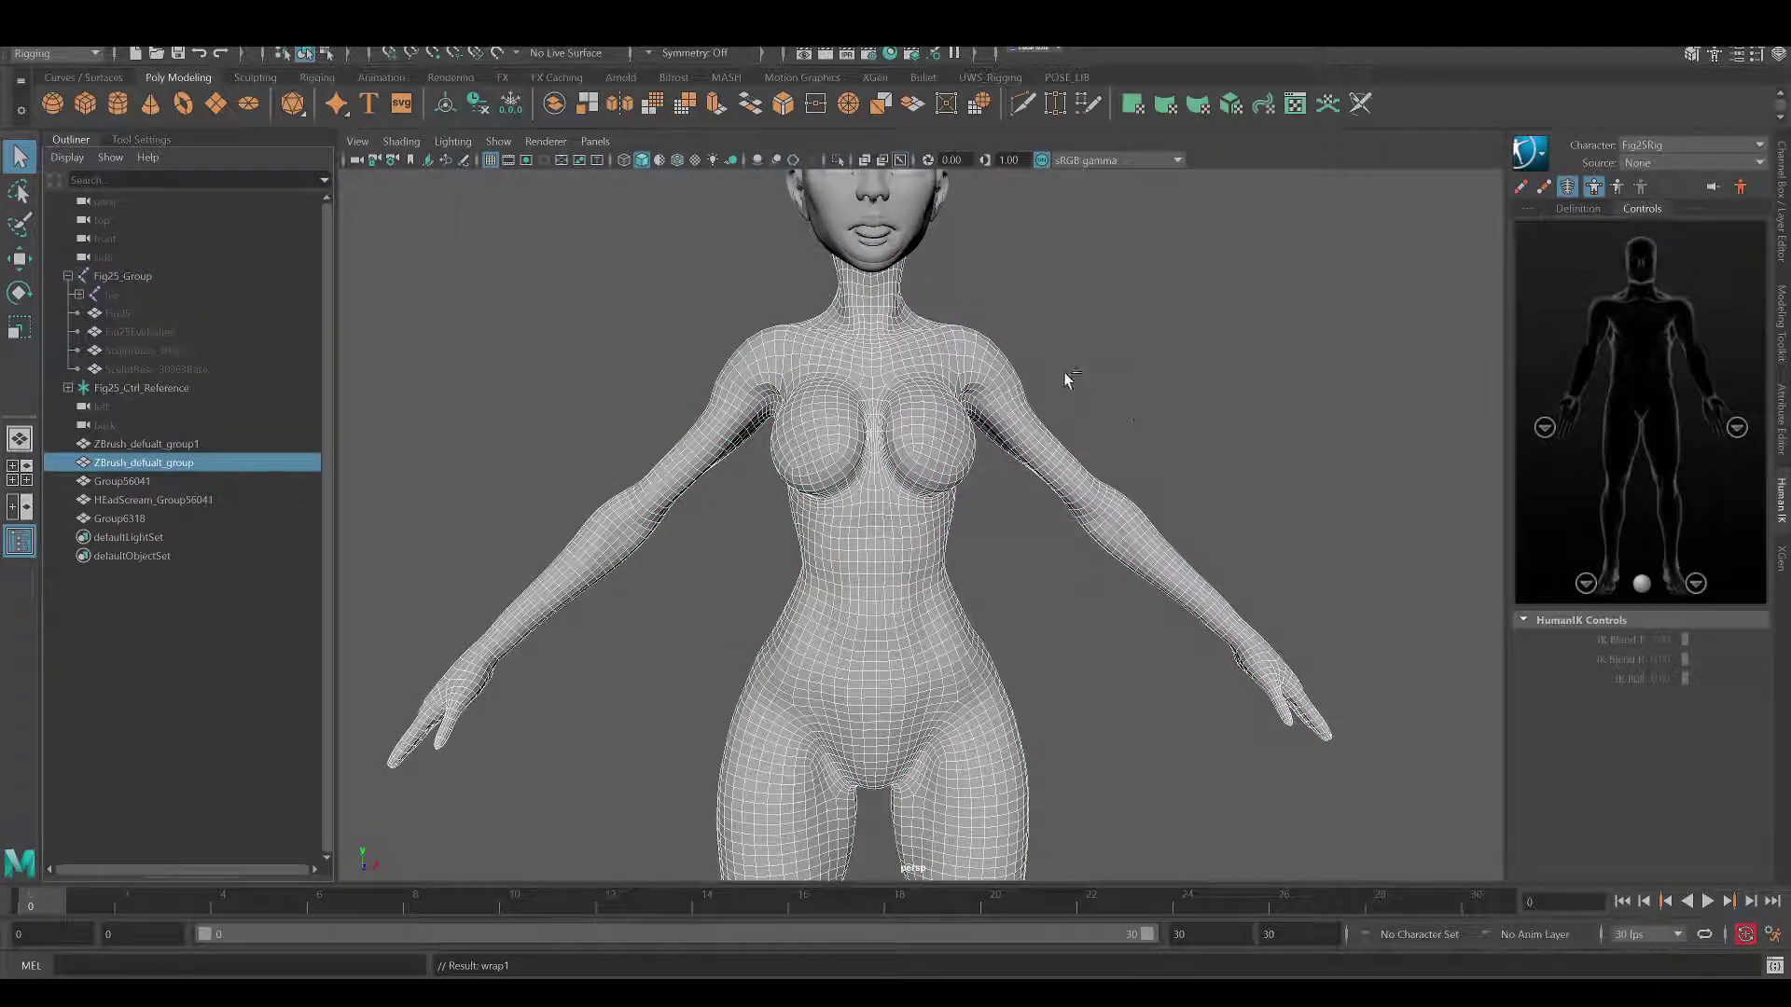
scroll(1060, 382, down, 3)
click(449, 467)
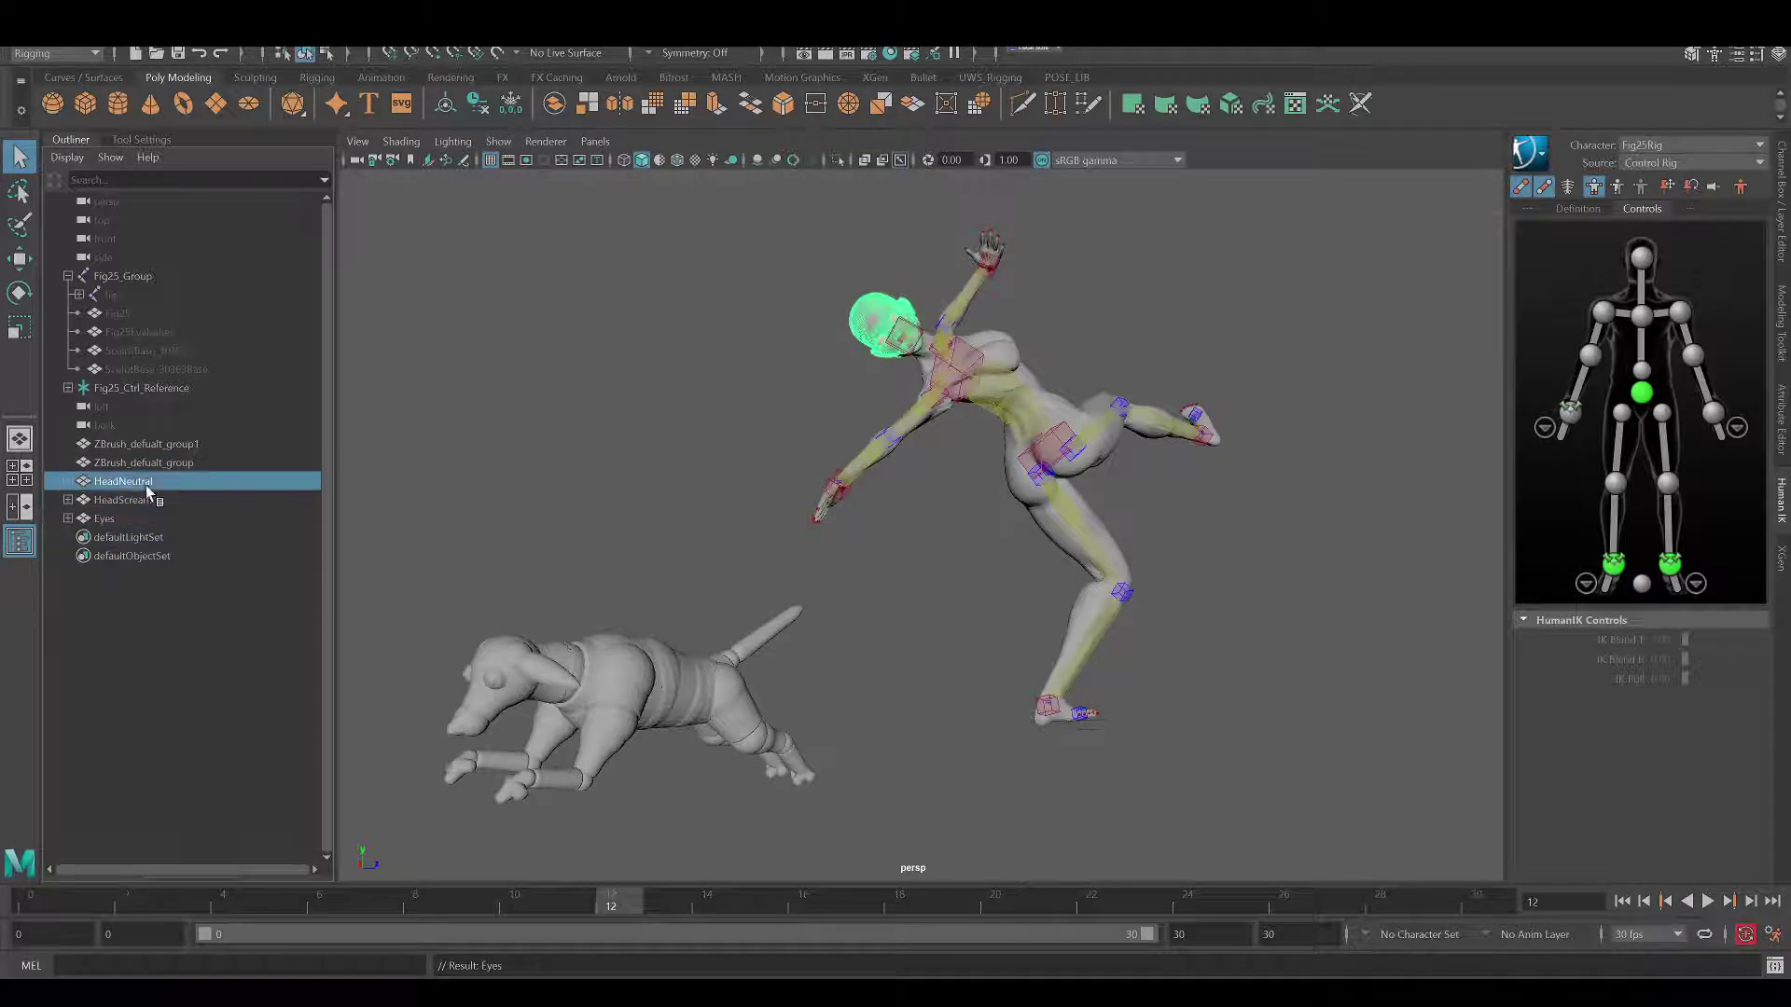
Hide HeadNeutral and select the posed body mesh.
key(ctrl+h)
mouse_move(688, 328)
alt+mouse_down()
mouse_move(828, 288)
mouse_move(588, 315)
mouse_move(691, 304)
alt+mouse_up()
alt+right_drag(691, 304, 852, 432)
mouse_move(852, 432)
alt+mouse_down()
mouse_move(927, 427)
mouse_move(818, 443)
alt+mouse_up()
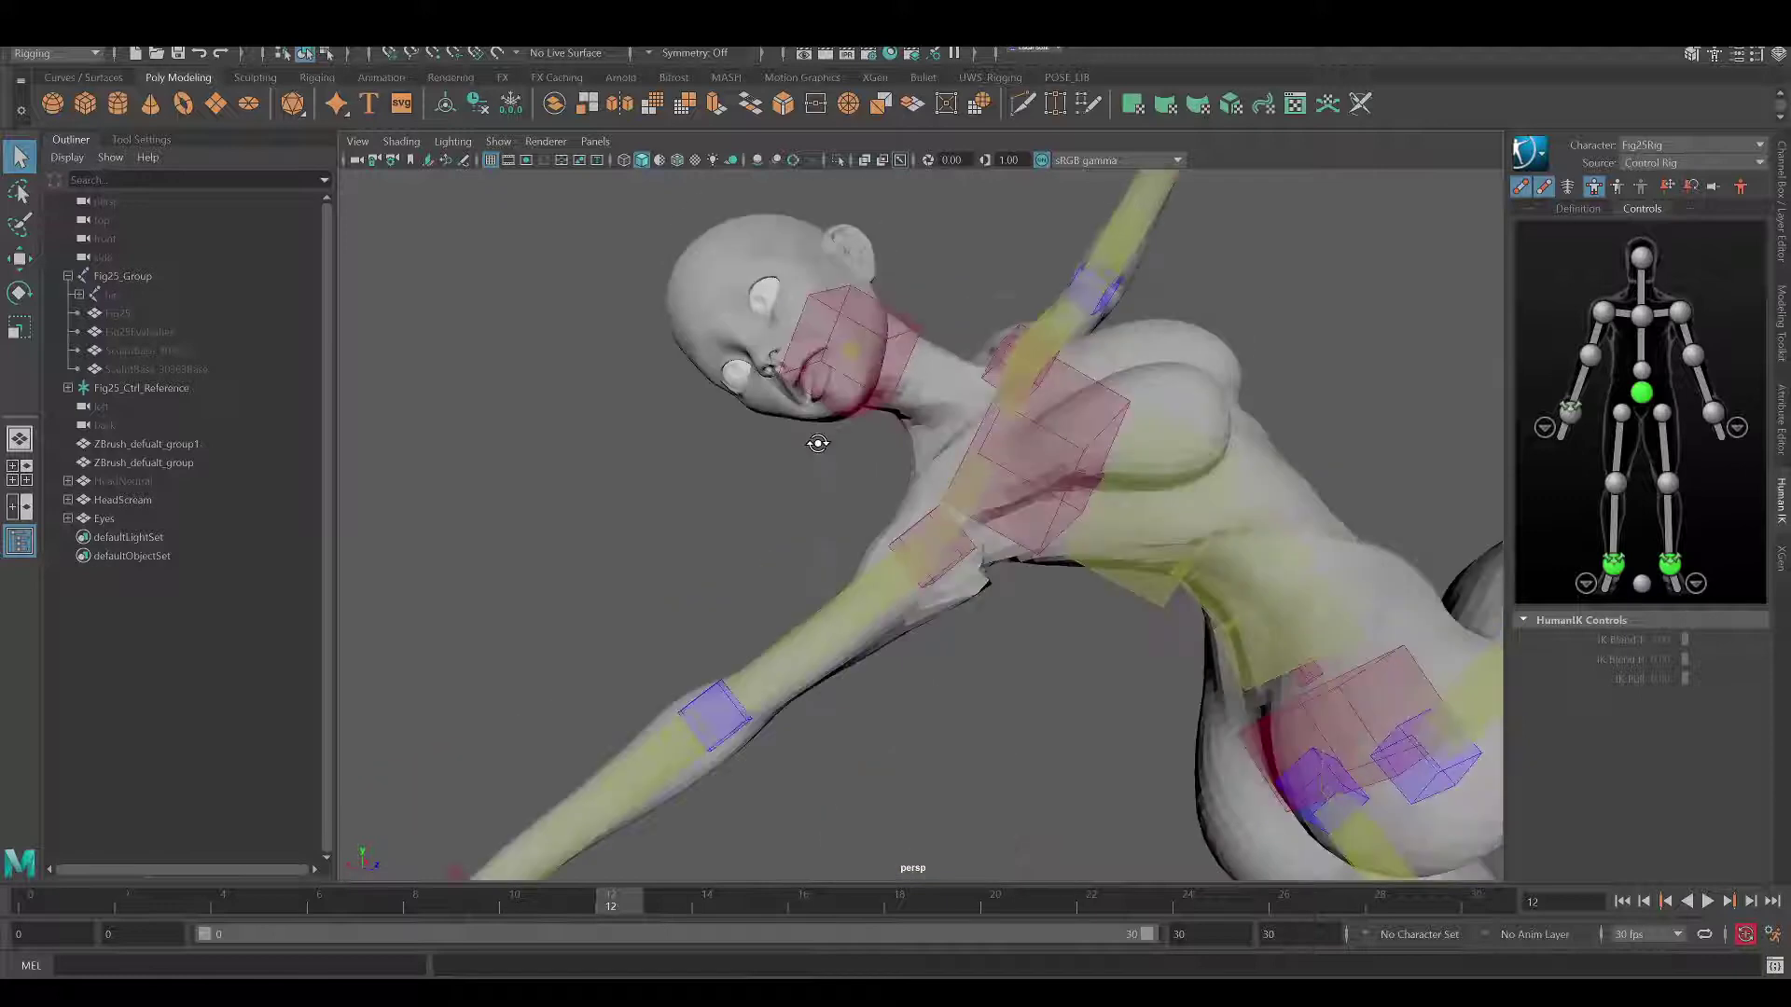
alt+right_drag(818, 443, 752, 351)
alt+drag(752, 352, 652, 364)
click(145, 463)
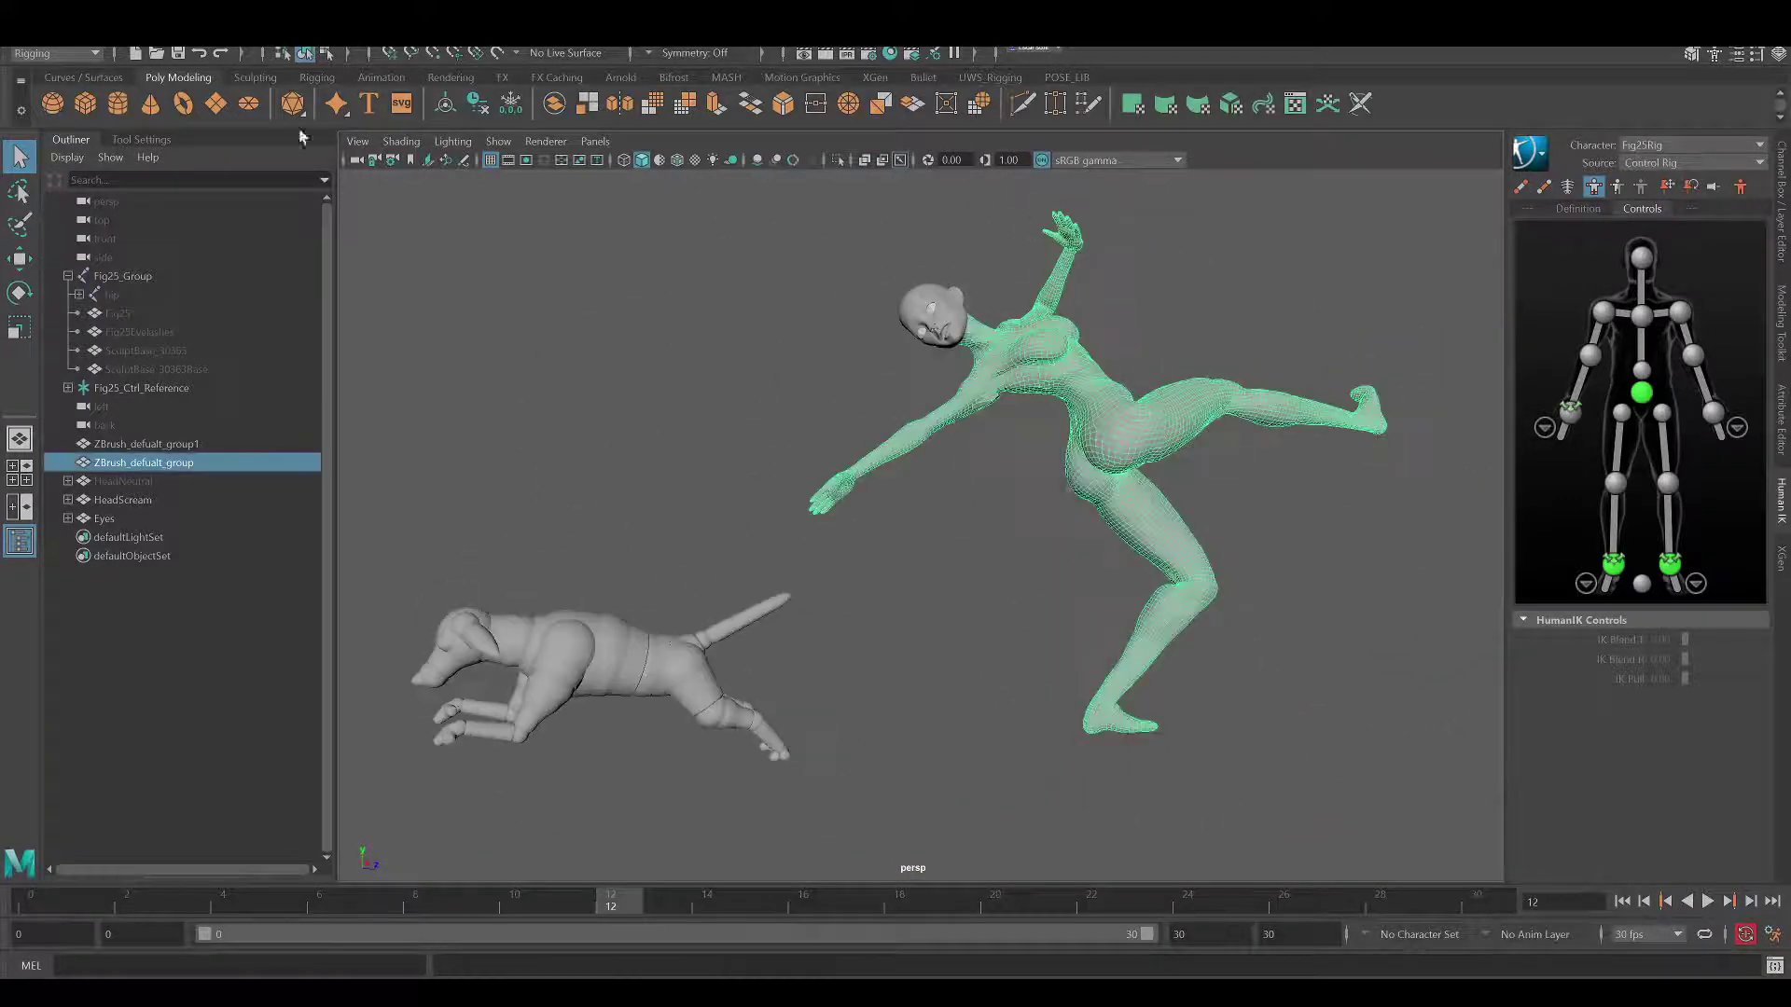
Add a PoseTweak target under BaseTweaks in the Shape Editor and start sculpting it.
click(254, 76)
click(728, 104)
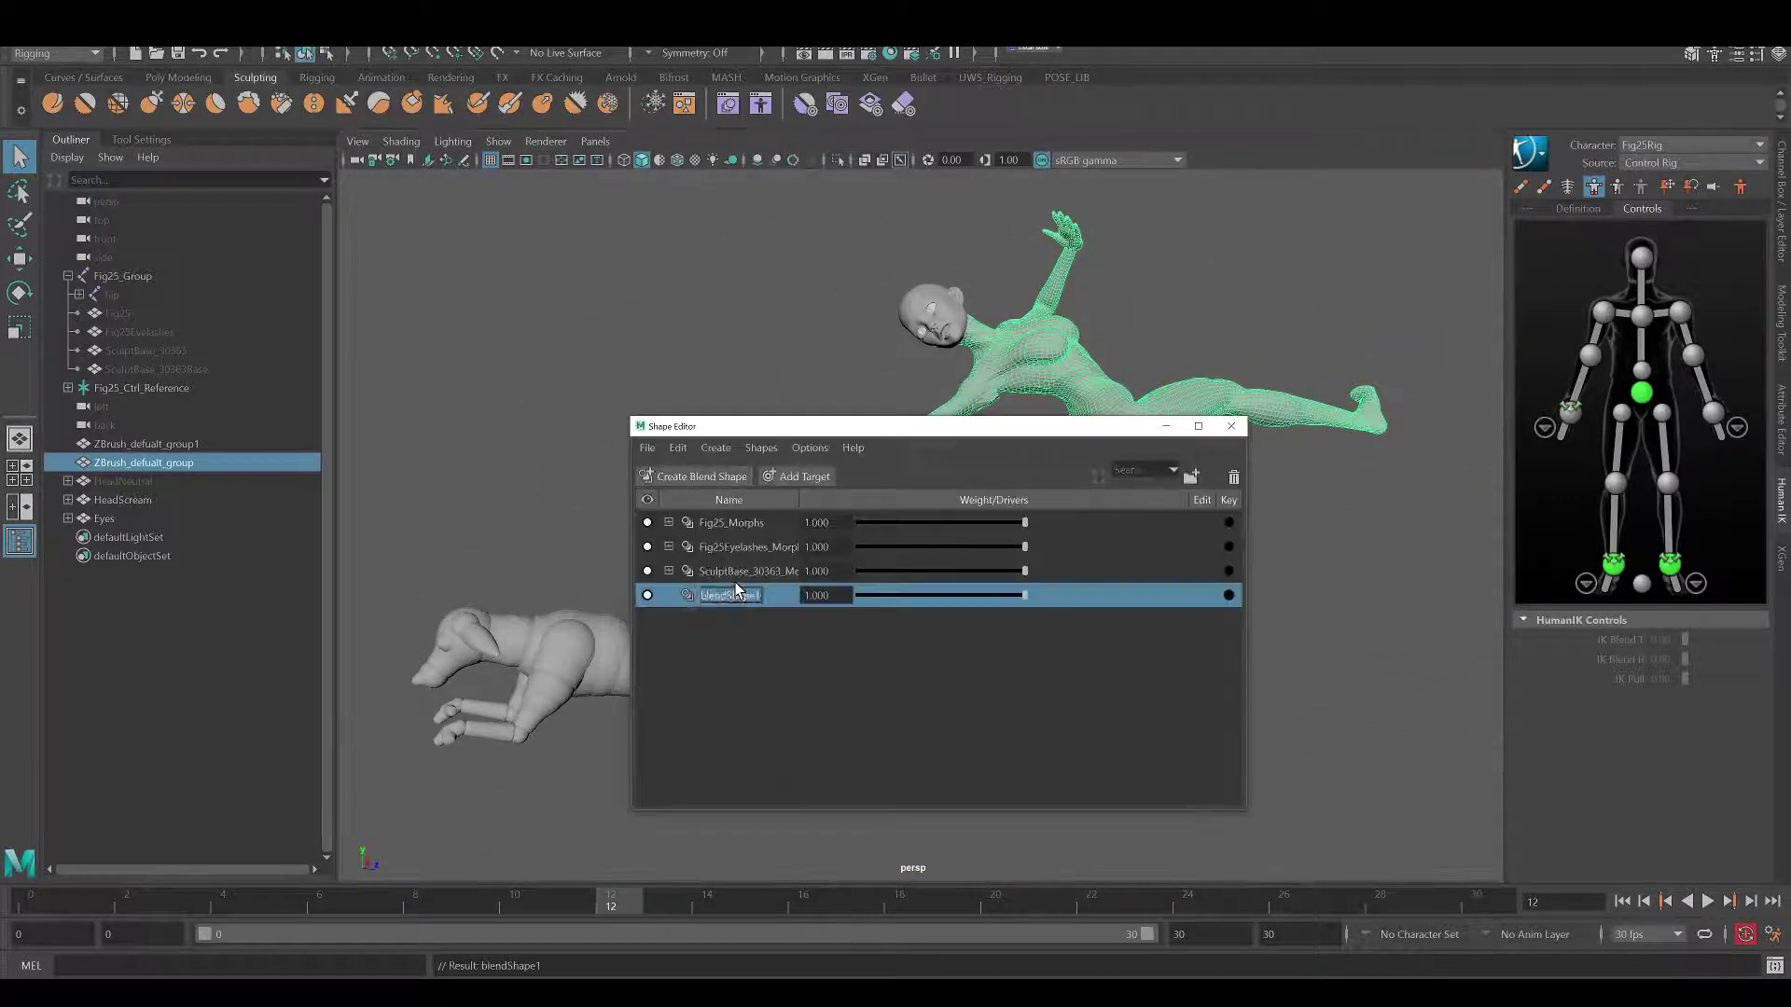
right_click(736, 593)
click(755, 614)
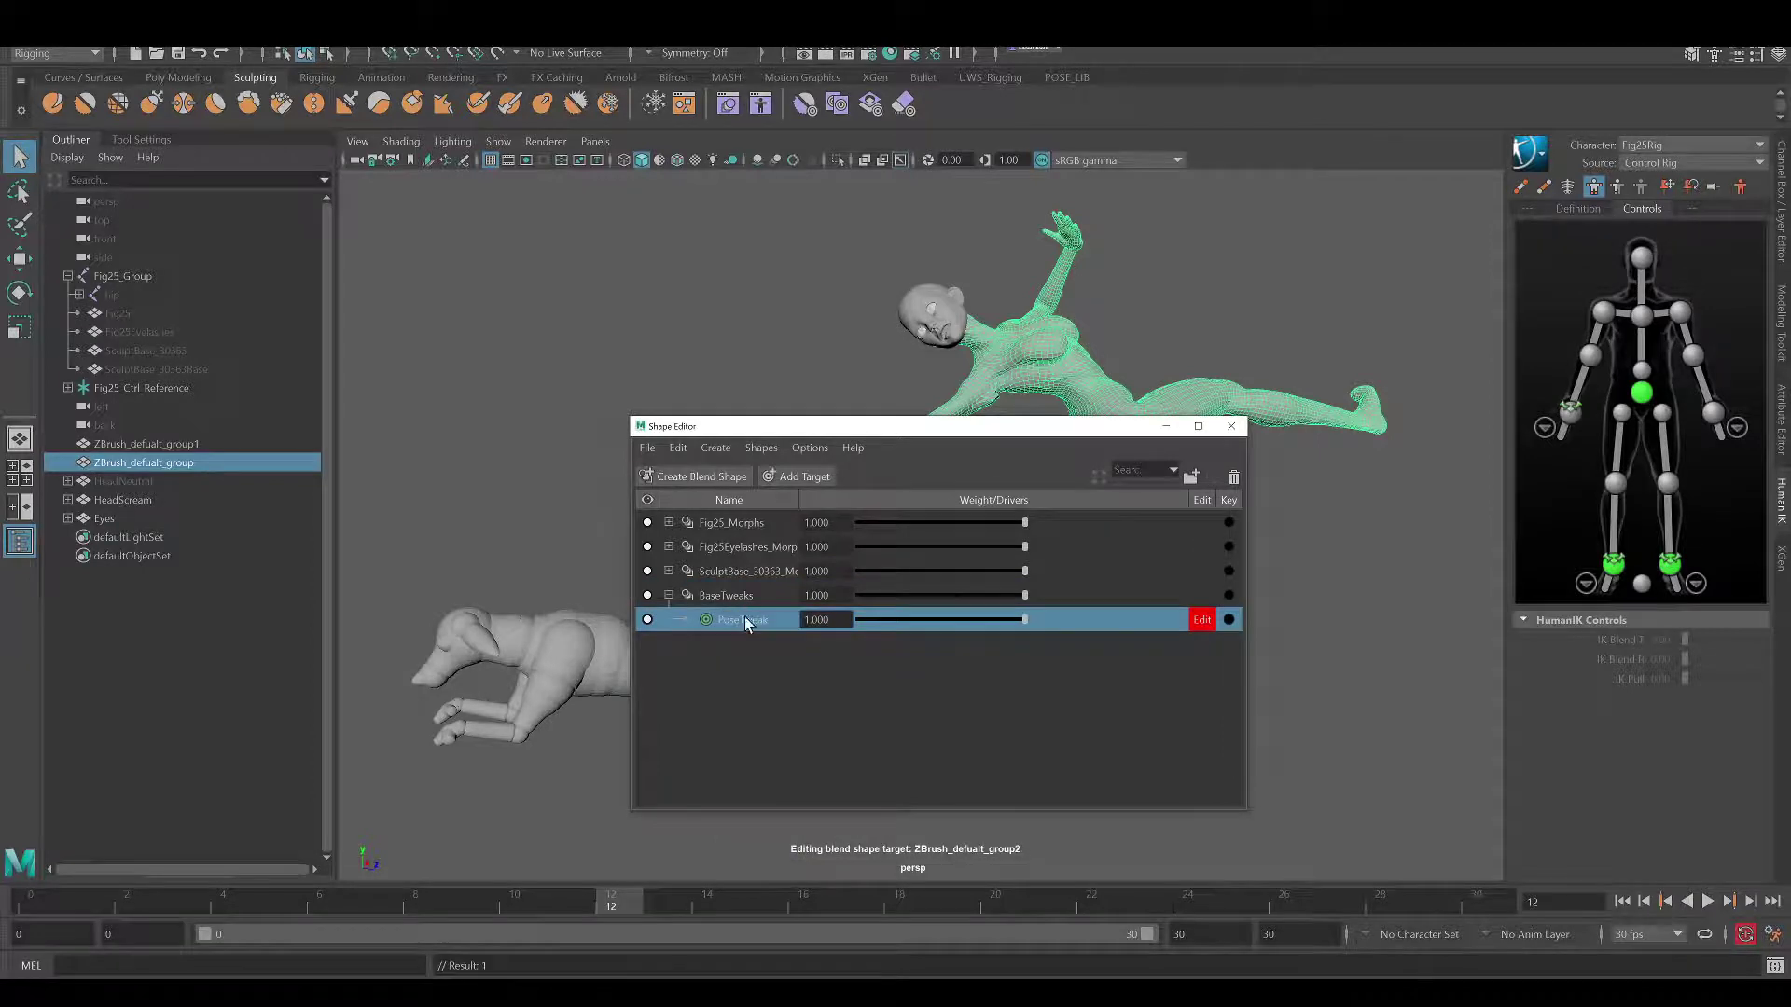
drag(839, 426, 1273, 578)
alt+right_drag(747, 420, 839, 401)
click(52, 103)
alt+right_drag(793, 466, 844, 494)
alt+drag(845, 518, 770, 248)
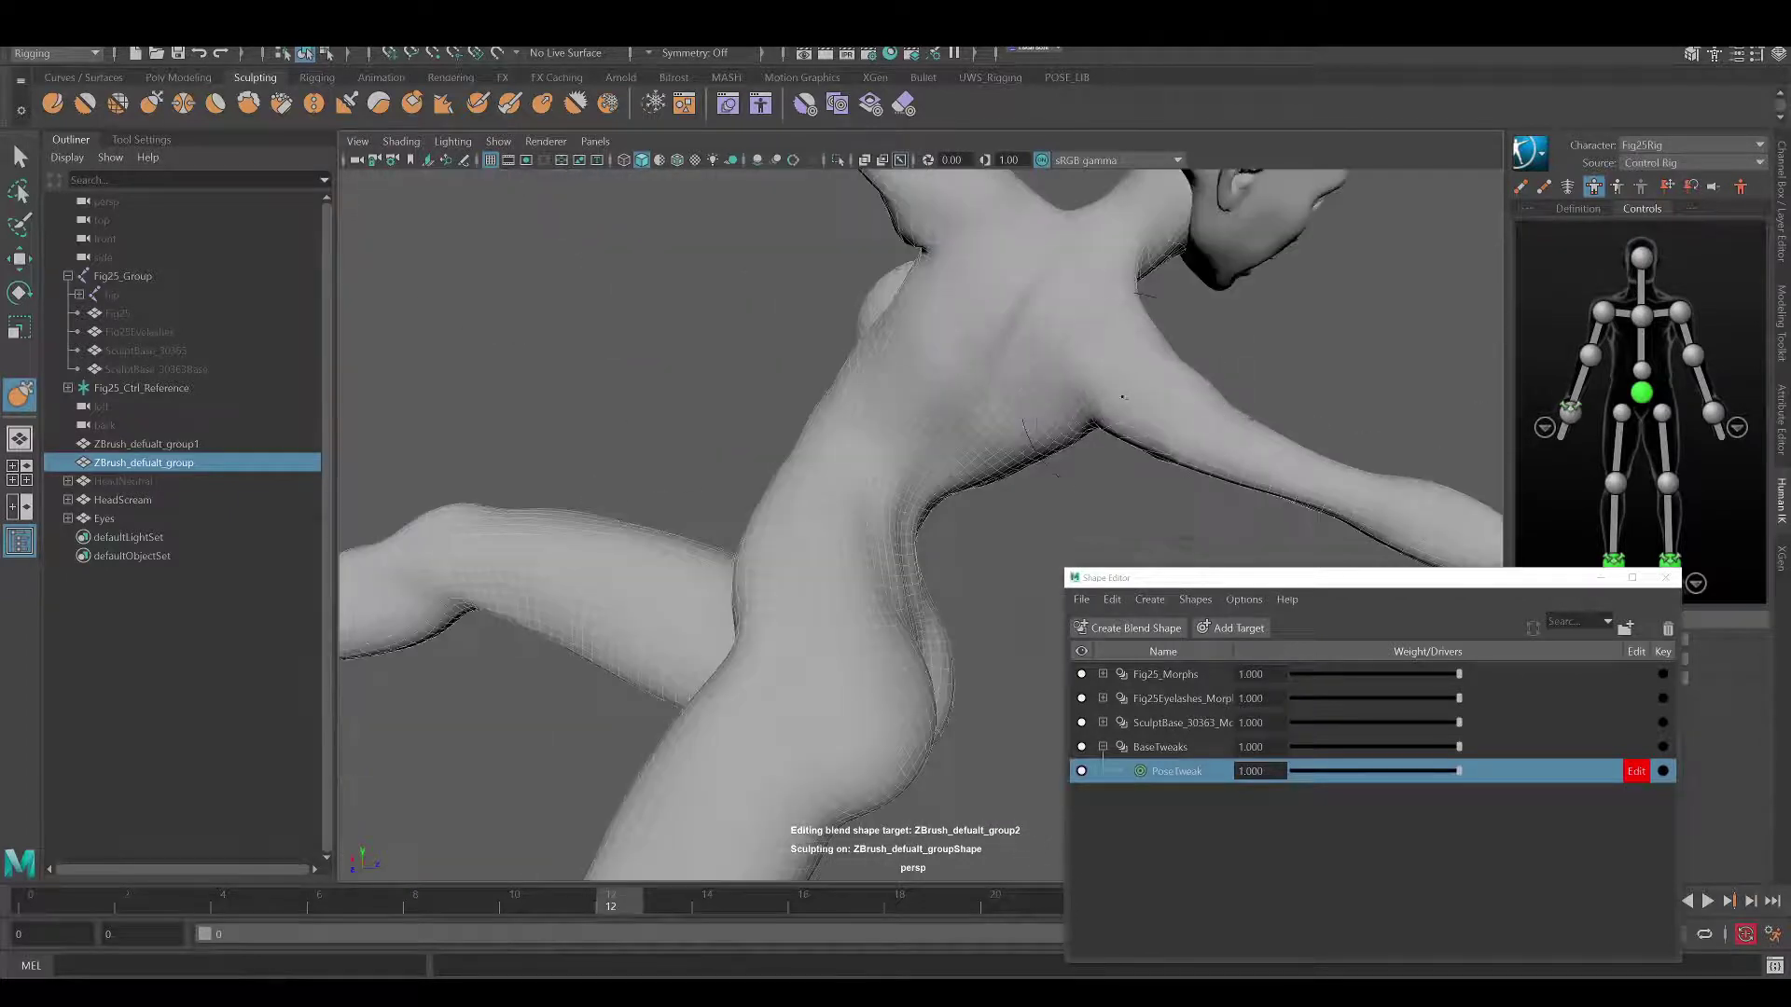
Adjust the rig's shoulder and wrist controls while fixing the arm and torso.
key(e)
click(1099, 387)
mouse_move(1143, 368)
alt+mouse_down()
mouse_move(787, 420)
mouse_move(1059, 420)
mouse_move(719, 448)
mouse_move(845, 397)
alt+mouse_up()
click(1569, 410)
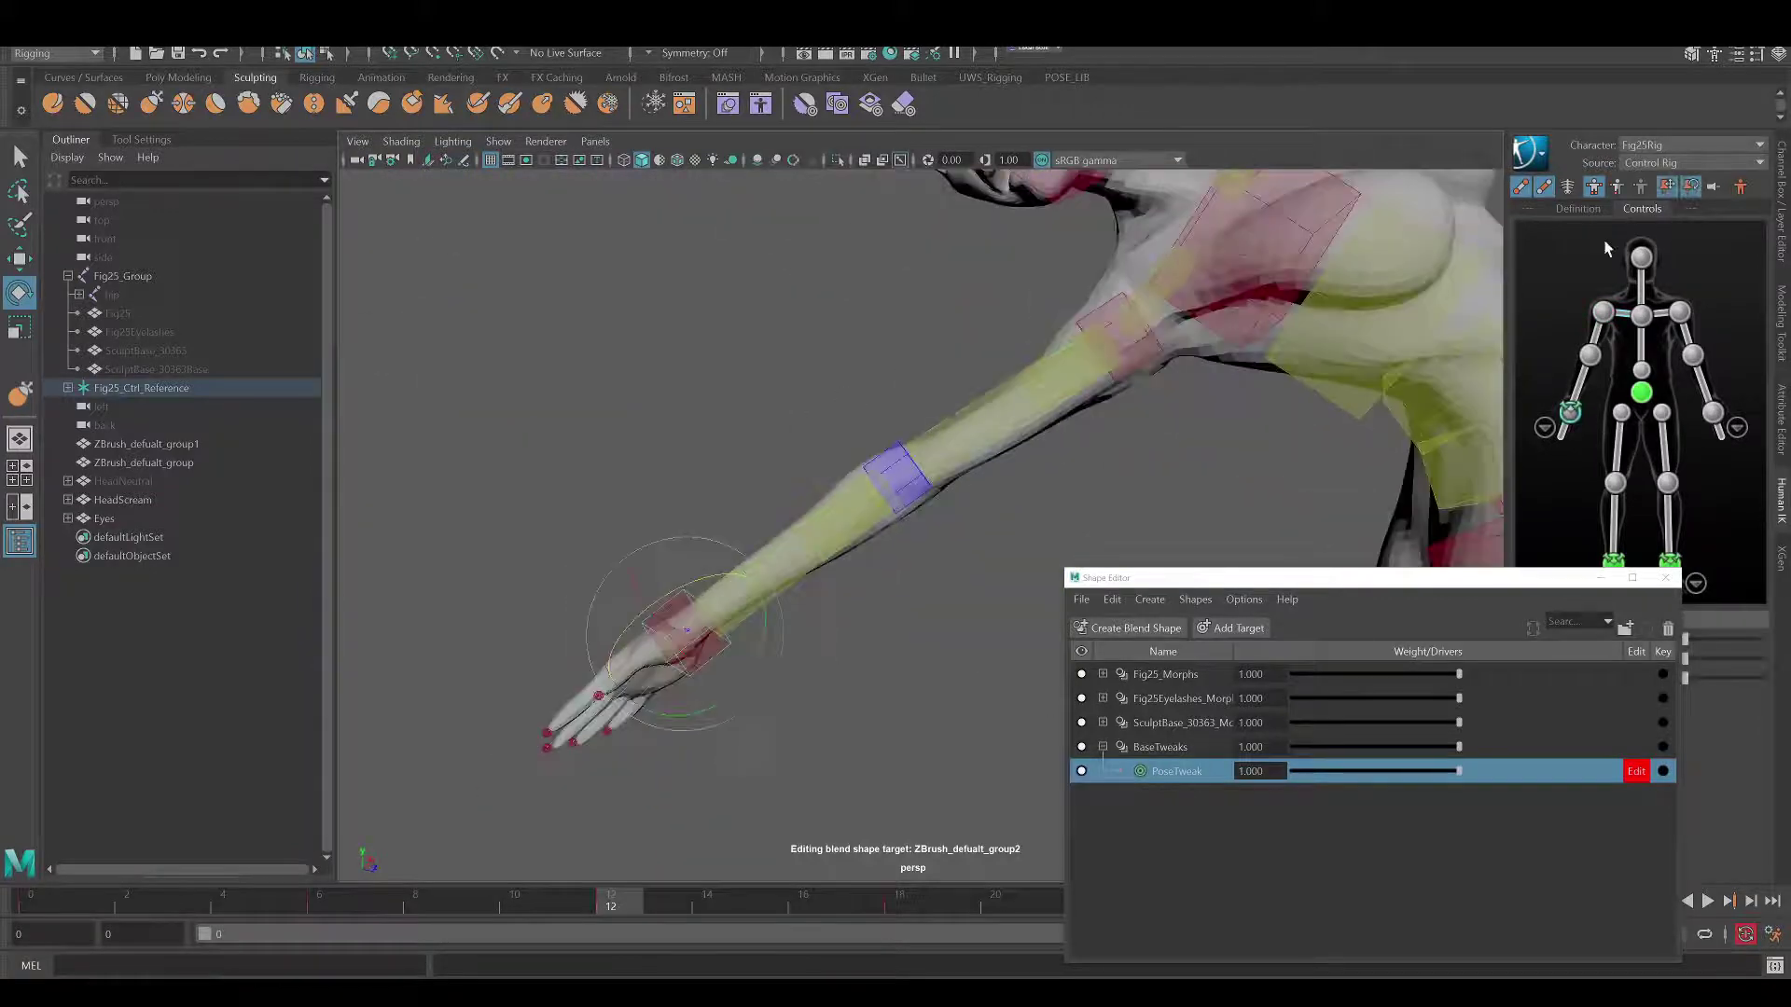
mouse_move(1146, 362)
alt+mouse_down()
mouse_move(1111, 411)
mouse_move(912, 423)
alt+mouse_up()
mouse_move(869, 541)
alt+mouse_down()
mouse_move(787, 360)
mouse_move(920, 339)
mouse_move(1032, 400)
mouse_move(950, 418)
mouse_move(1125, 414)
alt+mouse_up()
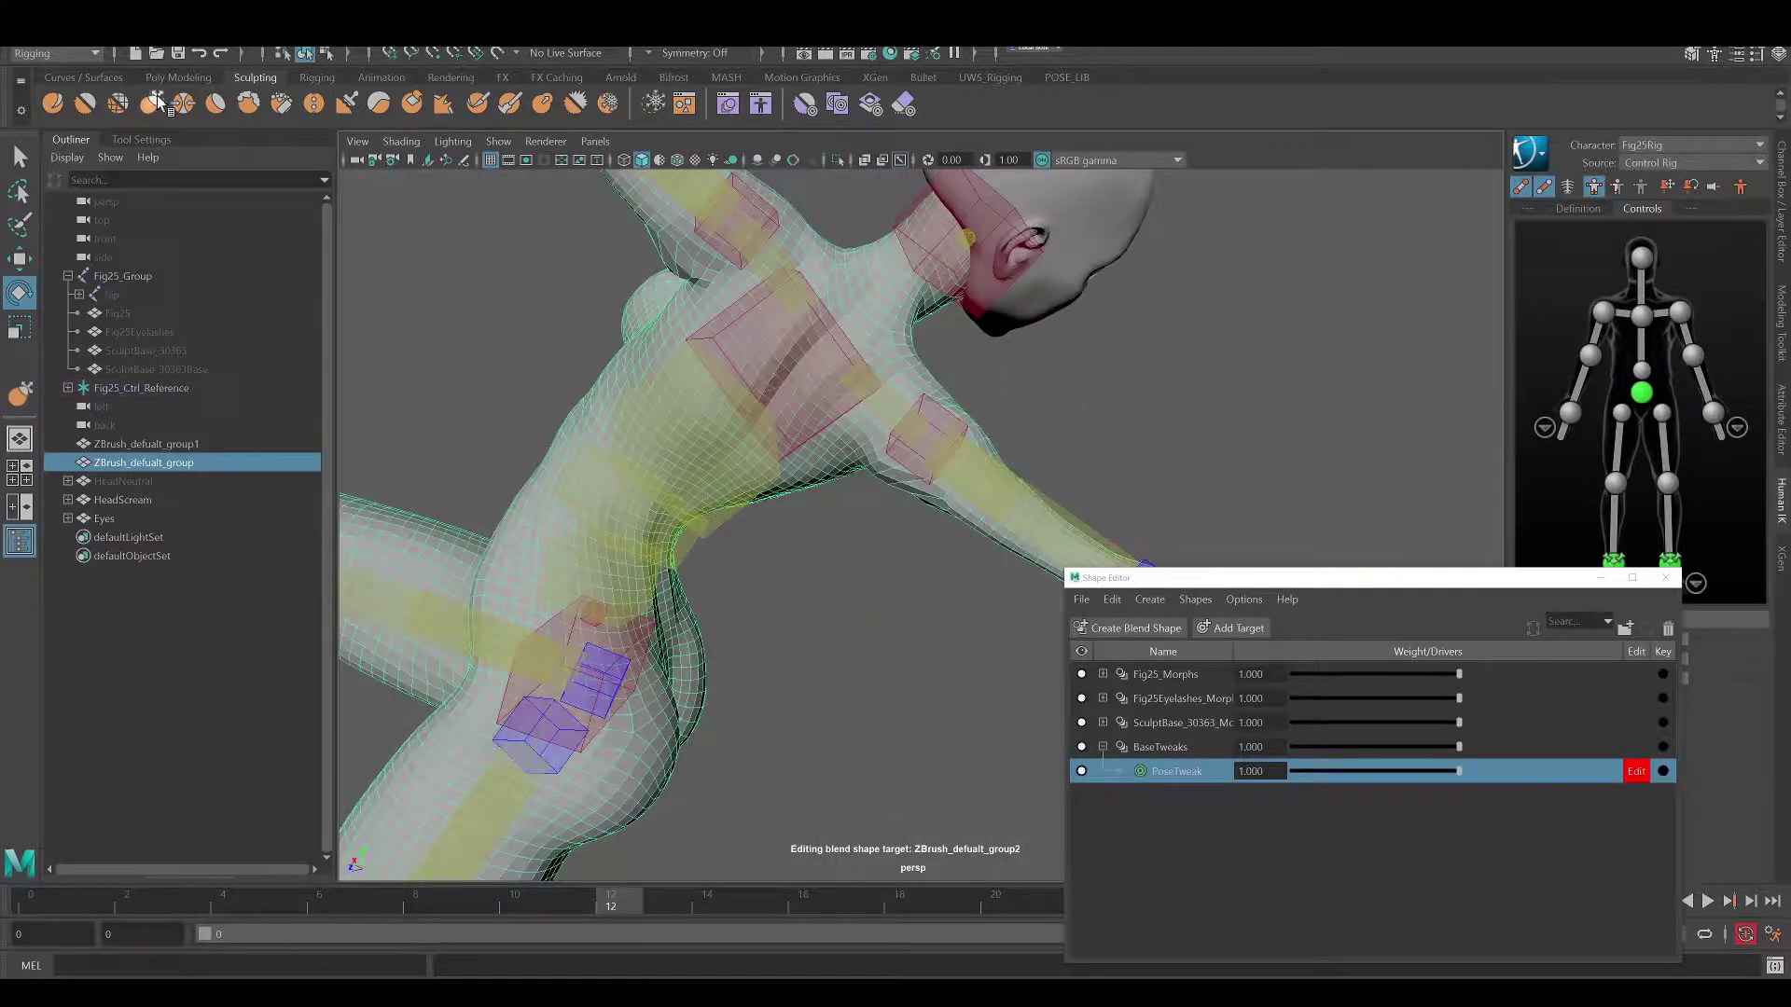
mouse_move(822, 504)
alt+mouse_down()
mouse_move(1003, 500)
mouse_move(923, 522)
mouse_move(1063, 463)
mouse_move(680, 452)
mouse_move(759, 393)
alt+mouse_up()
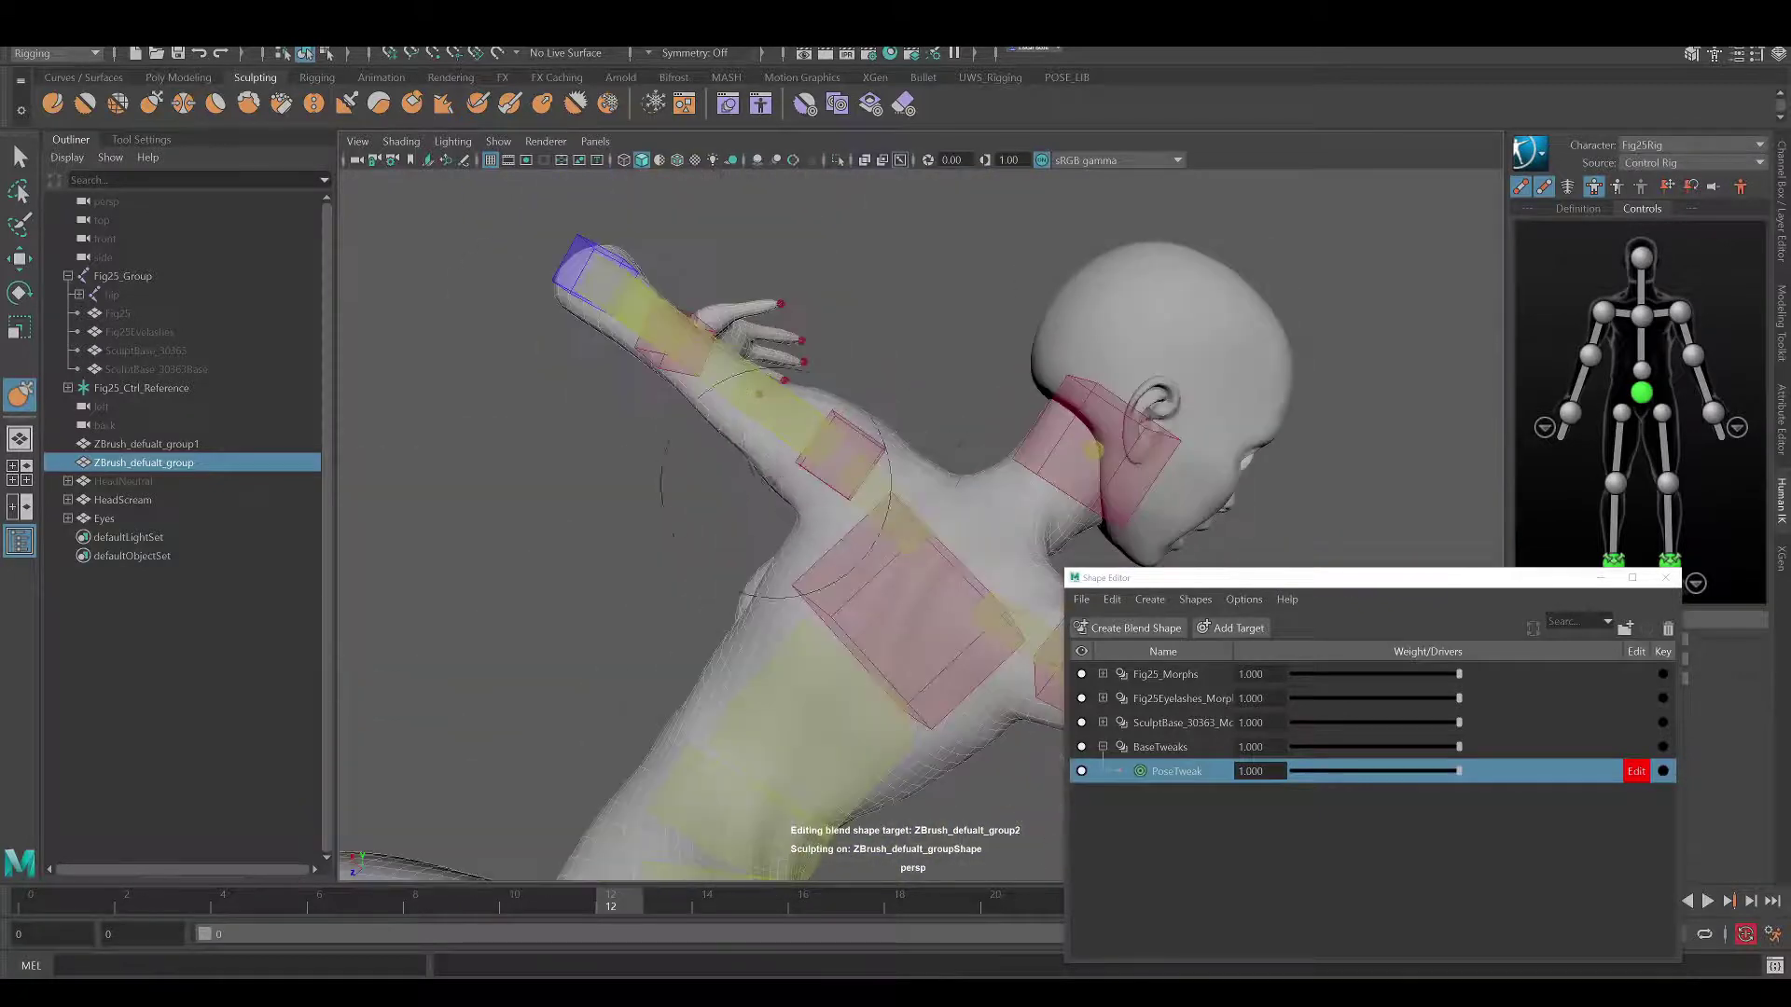
mouse_move(811, 515)
alt+mouse_down()
mouse_move(911, 560)
mouse_move(821, 485)
alt+mouse_up()
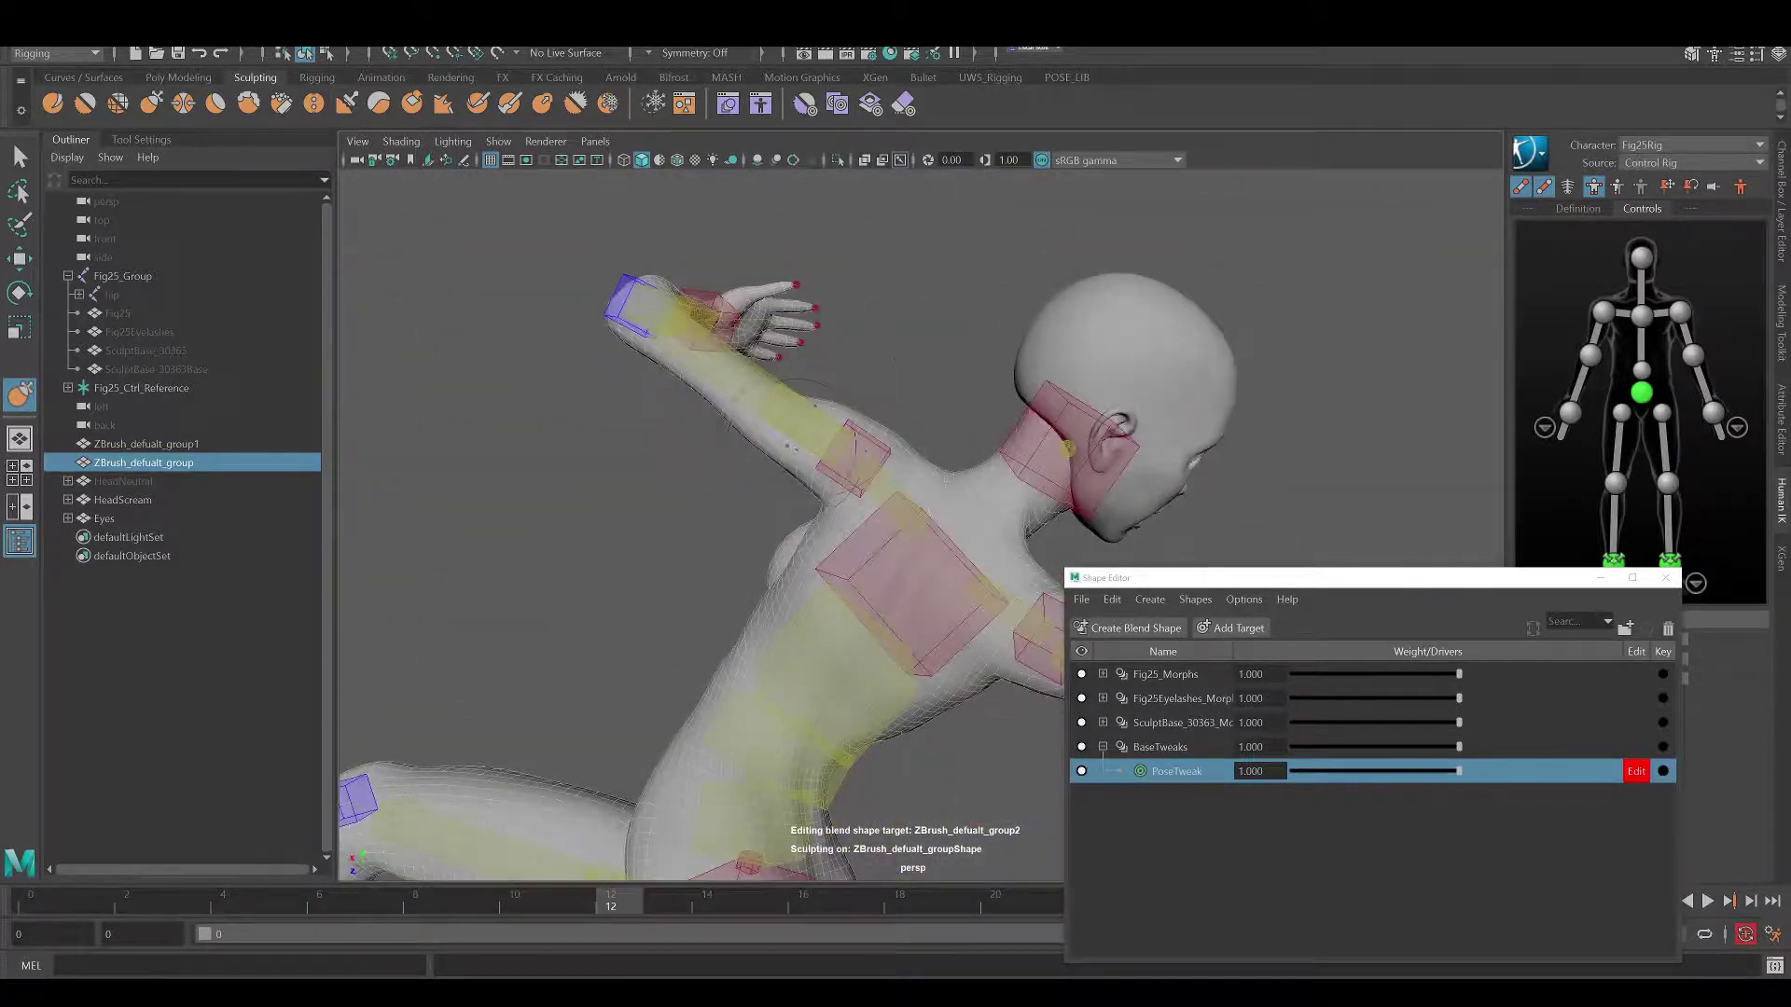
mouse_move(817, 403)
alt+mouse_down()
mouse_move(640, 412)
mouse_move(559, 387)
mouse_move(1018, 436)
alt+mouse_up()
mouse_move(913, 486)
alt+mouse_down()
mouse_move(821, 448)
mouse_move(970, 447)
mouse_move(923, 447)
mouse_move(947, 459)
mouse_move(1047, 420)
mouse_move(1007, 457)
mouse_move(931, 388)
mouse_move(979, 429)
mouse_move(960, 438)
alt+mouse_up()
mouse_move(873, 518)
alt+mouse_down()
mouse_move(927, 579)
mouse_move(895, 522)
alt+mouse_up()
mouse_move(914, 632)
alt+mouse_down()
mouse_move(967, 619)
mouse_move(959, 599)
mouse_move(788, 660)
mouse_move(828, 468)
mouse_move(896, 560)
mouse_move(1107, 460)
mouse_move(1079, 467)
mouse_move(1147, 469)
mouse_move(933, 522)
mouse_move(1036, 583)
alt+mouse_up()
Adjust the knee control, resume sculpting the body, and key PoseTweak weight 1.000 at frame 12.
key(e)
click(902, 606)
click(921, 519)
key(y)
mouse_move(842, 512)
alt+mouse_down()
mouse_move(599, 507)
mouse_move(859, 547)
mouse_move(851, 509)
mouse_move(880, 532)
mouse_move(933, 523)
alt+mouse_up()
key(w)
right_click(1199, 774)
At frame 0, add a new BaseTweaks target named ZeroTweak.
click(1286, 513)
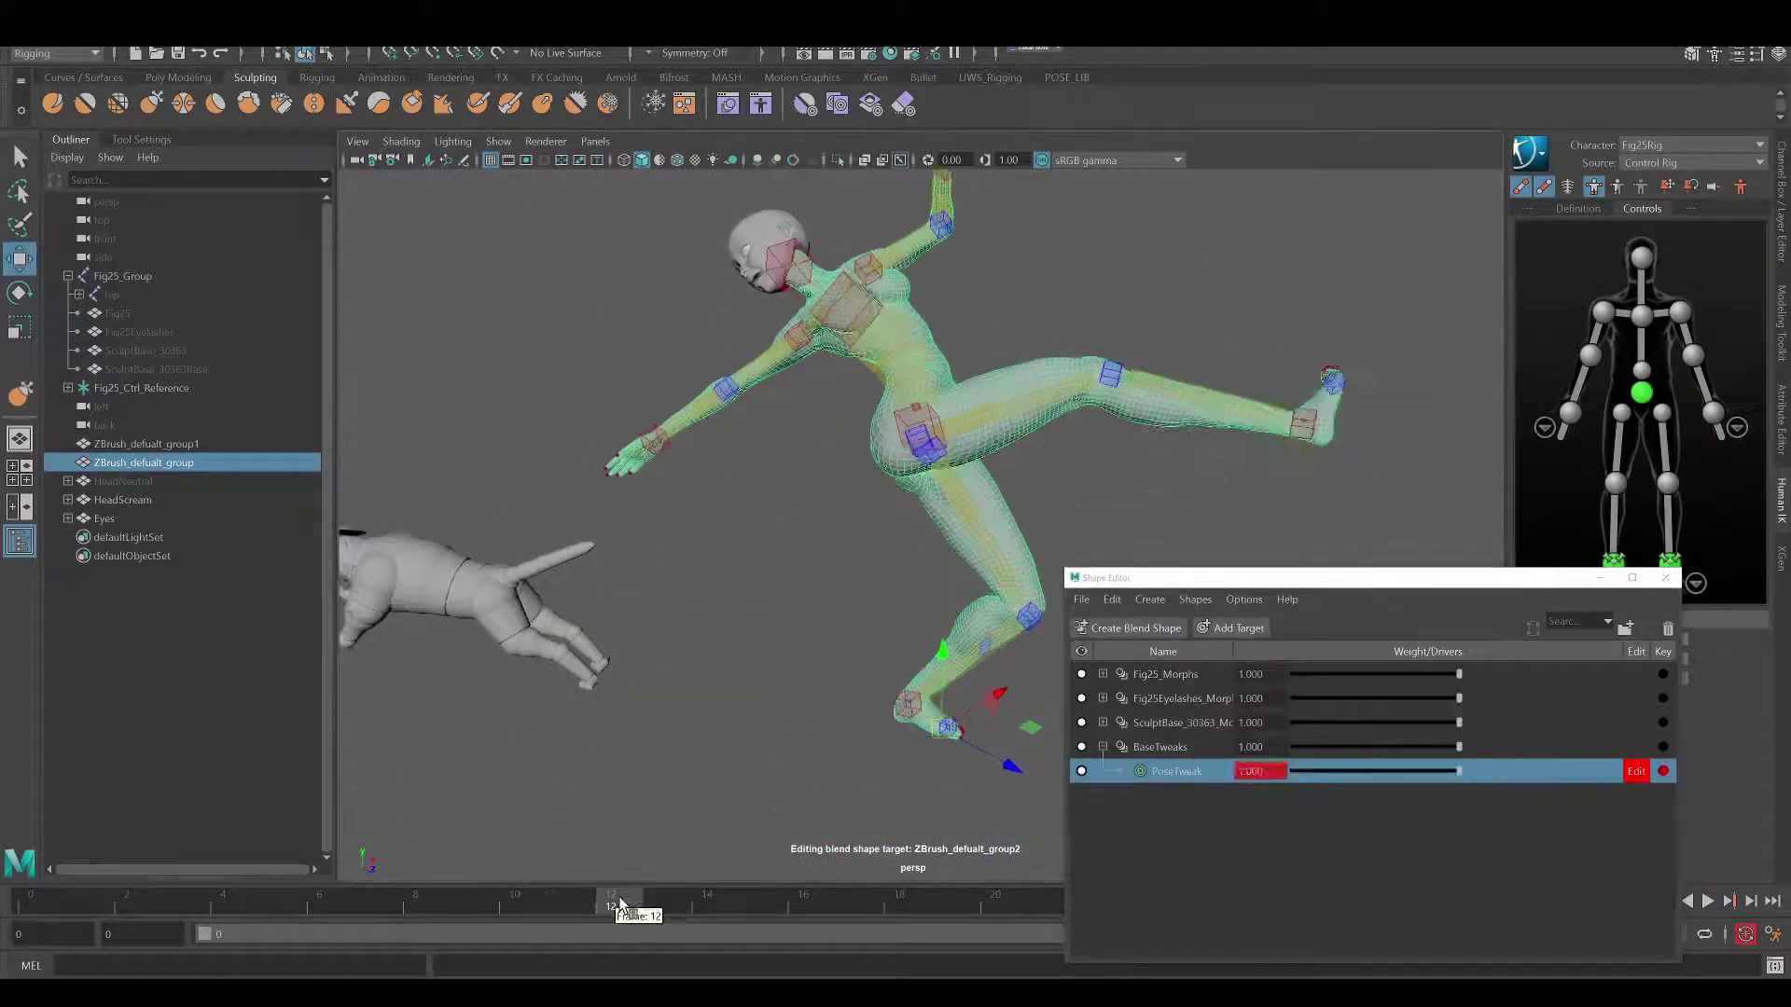
alt+drag(1286, 514, 612, 687)
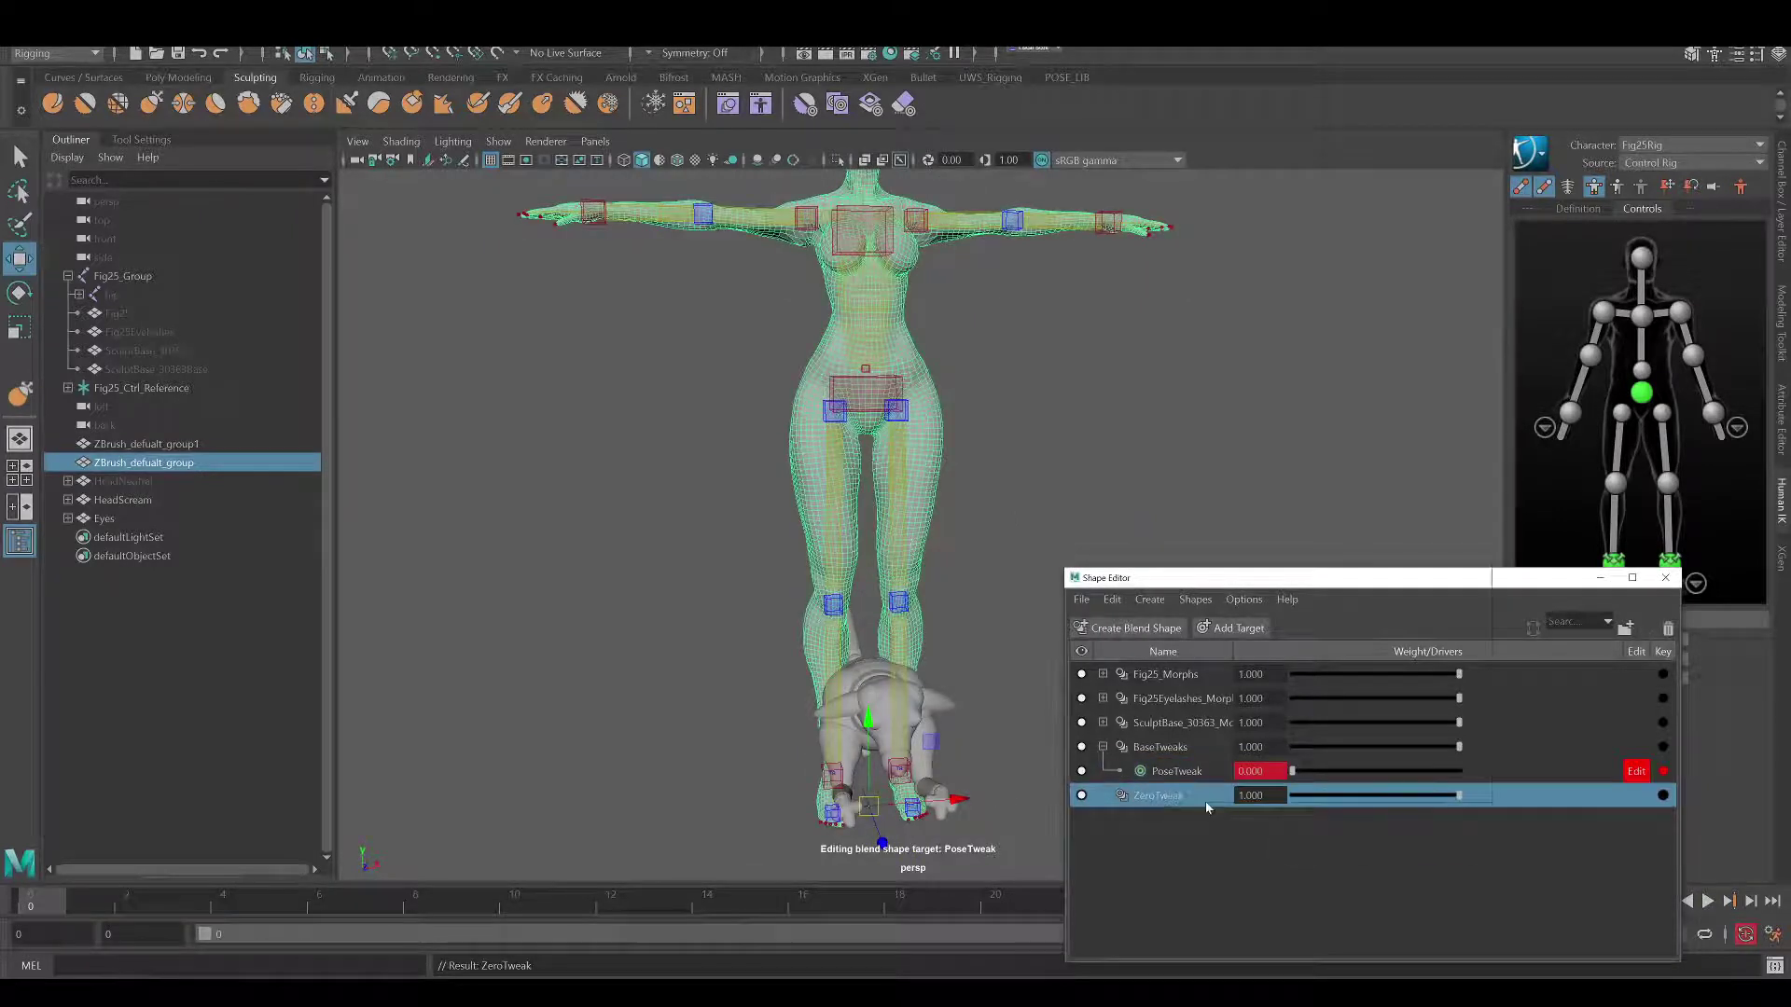
right_click(1206, 808)
click(1231, 820)
text(Zer)
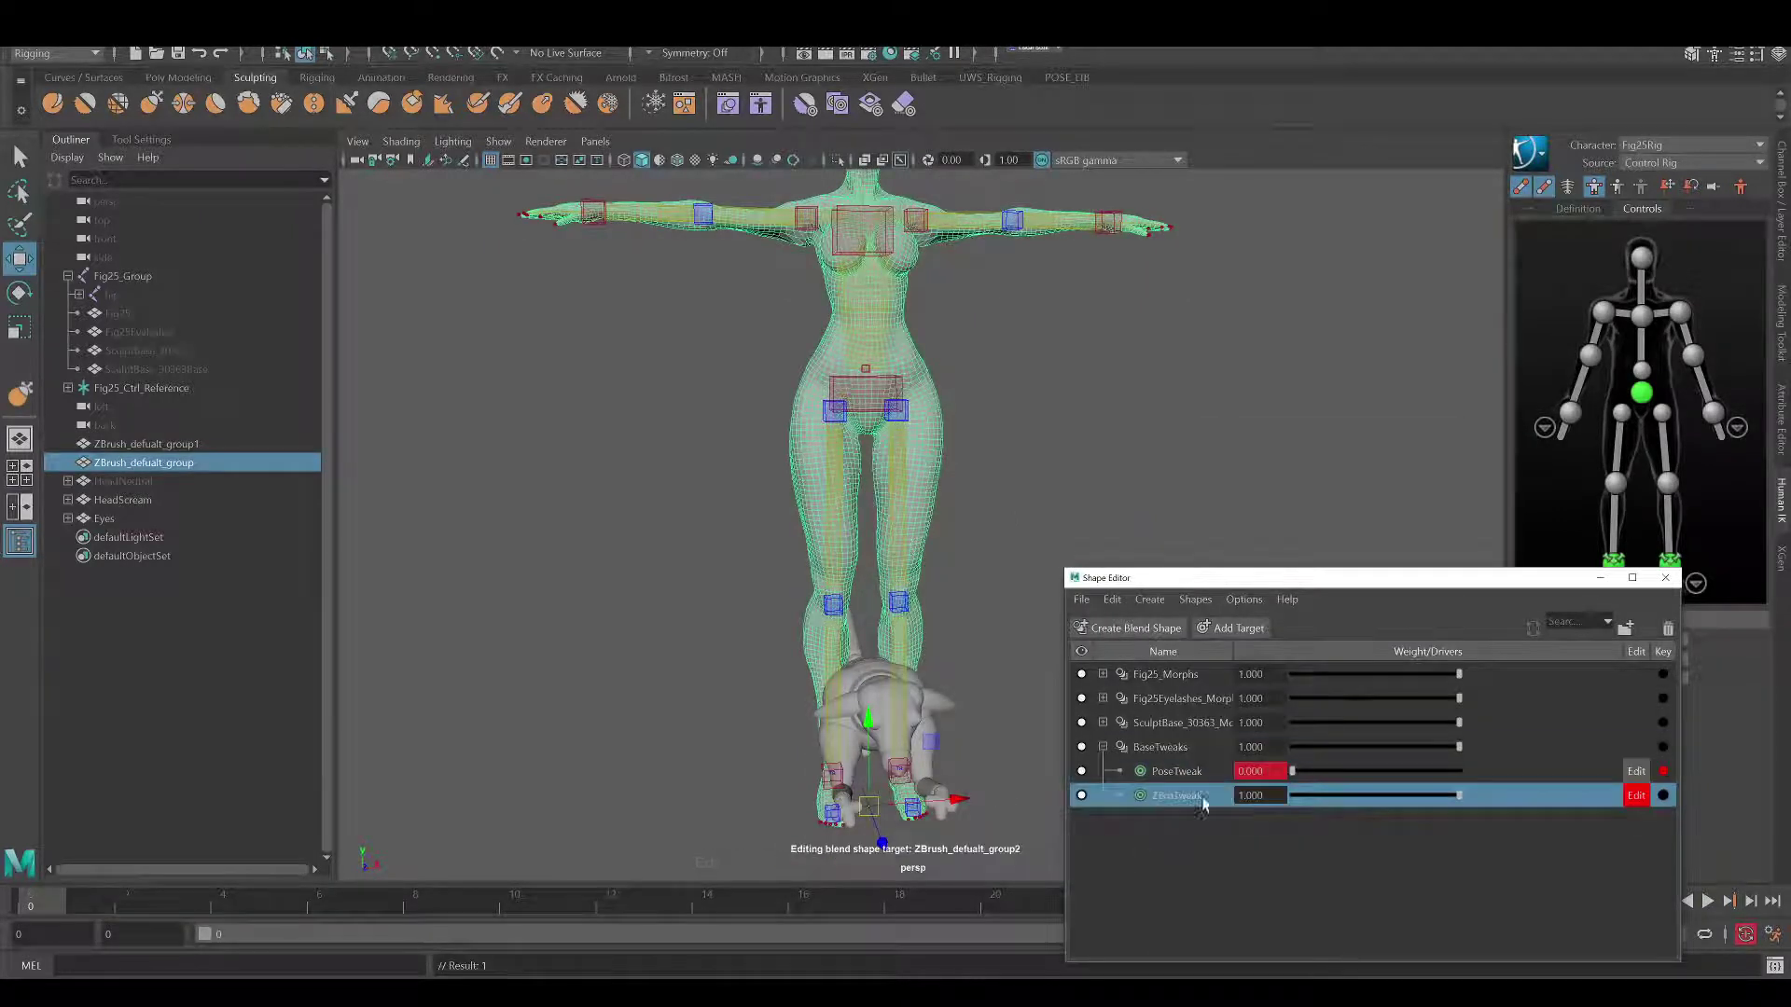
scroll(907, 565, up, 3)
Sculpt ZeroTweak on the T-pose, then scrub toward frame 12 to preview the pose.
alt+drag(907, 564, 1247, 456)
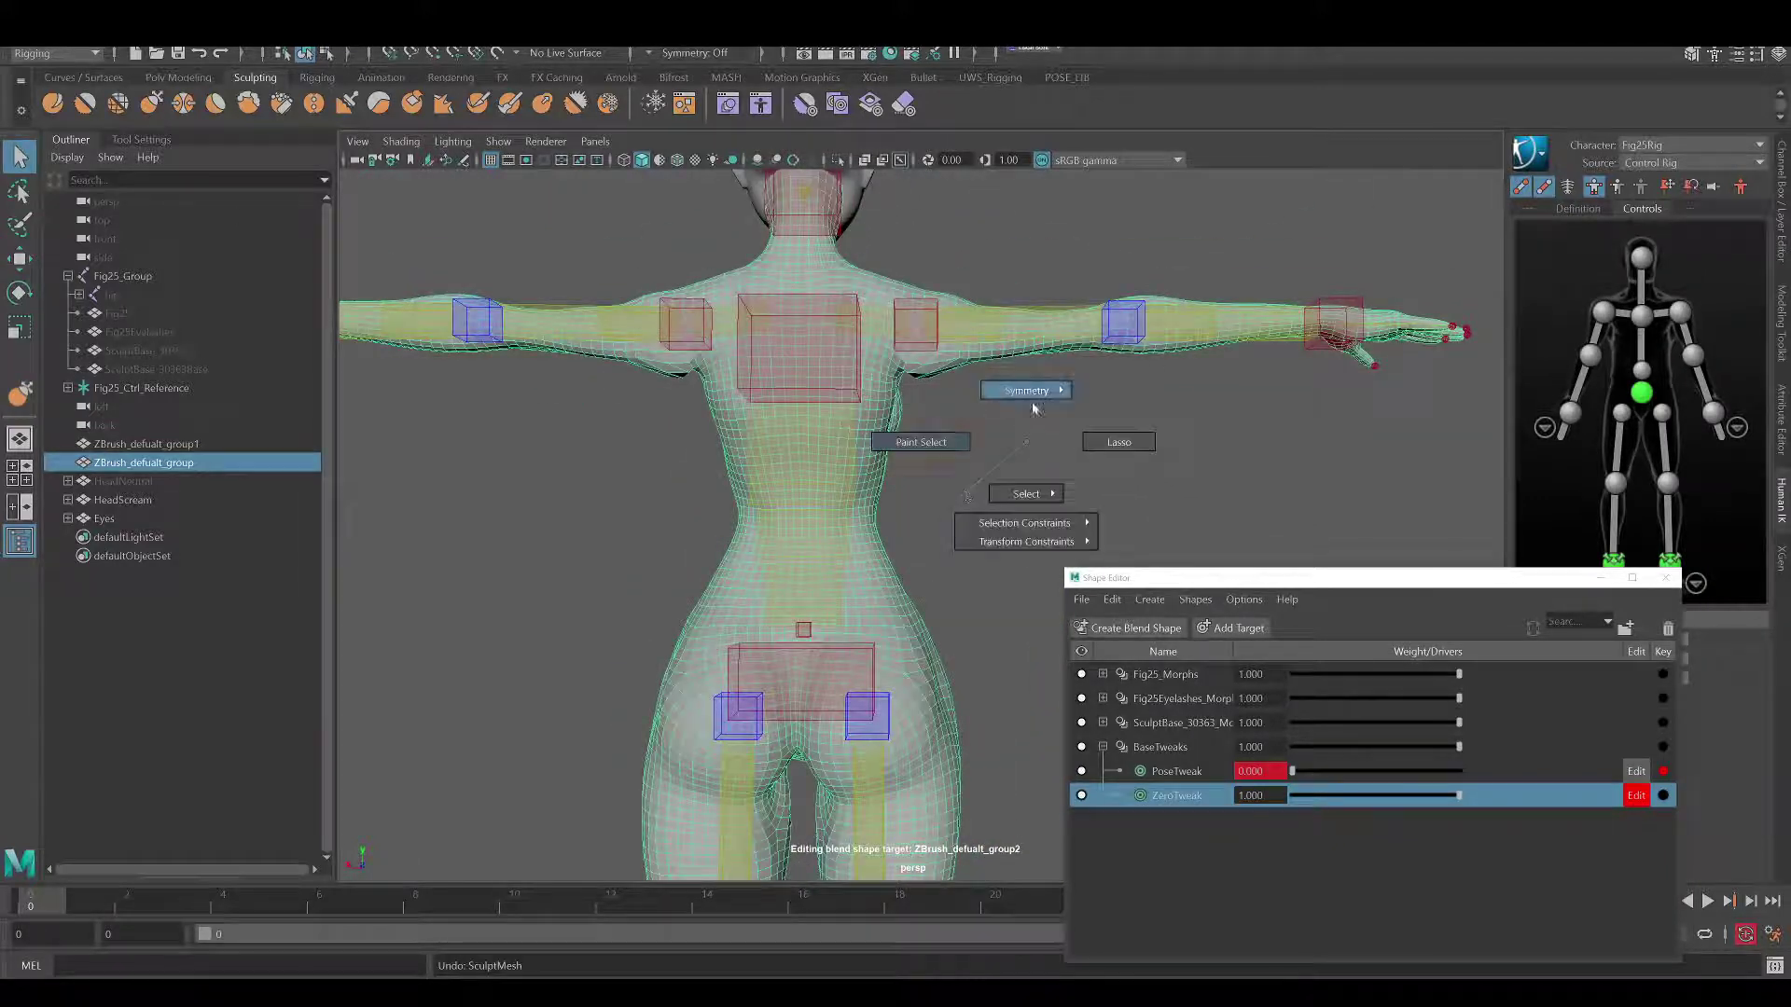
click(144, 106)
mouse_move(826, 399)
alt+mouse_down()
mouse_move(688, 402)
mouse_move(772, 420)
alt+mouse_up()
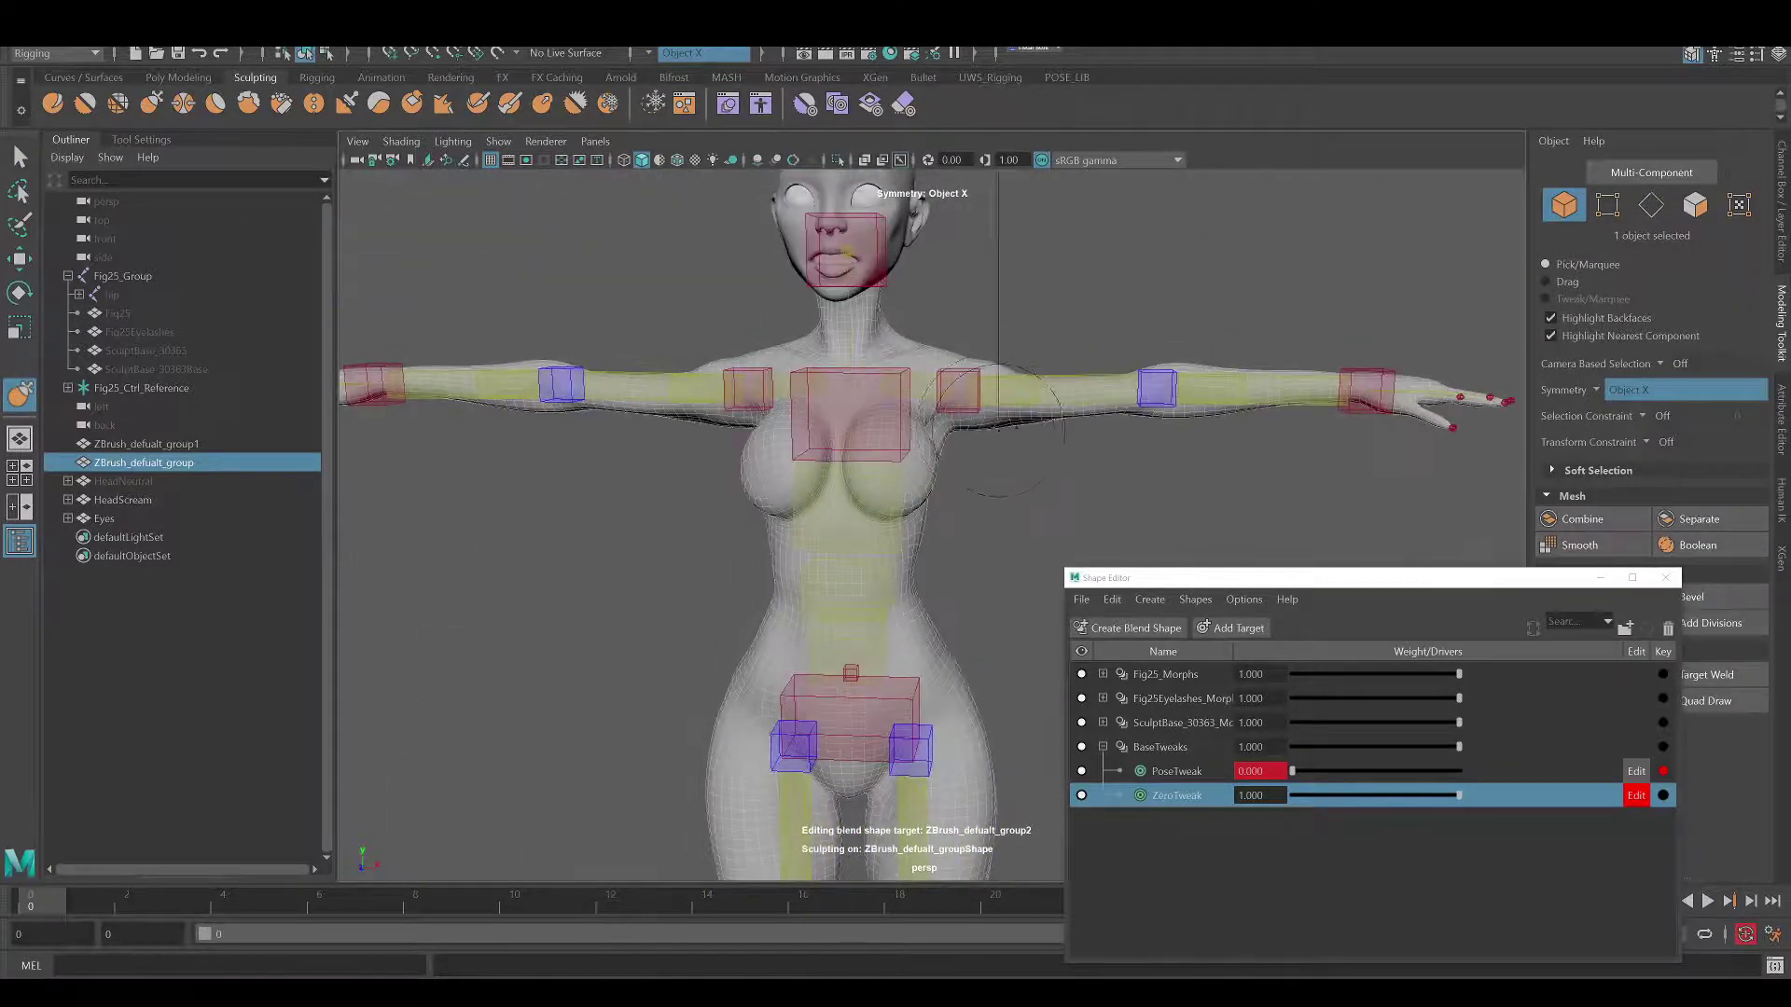
alt+right_drag(771, 420, 607, 367)
key(f)
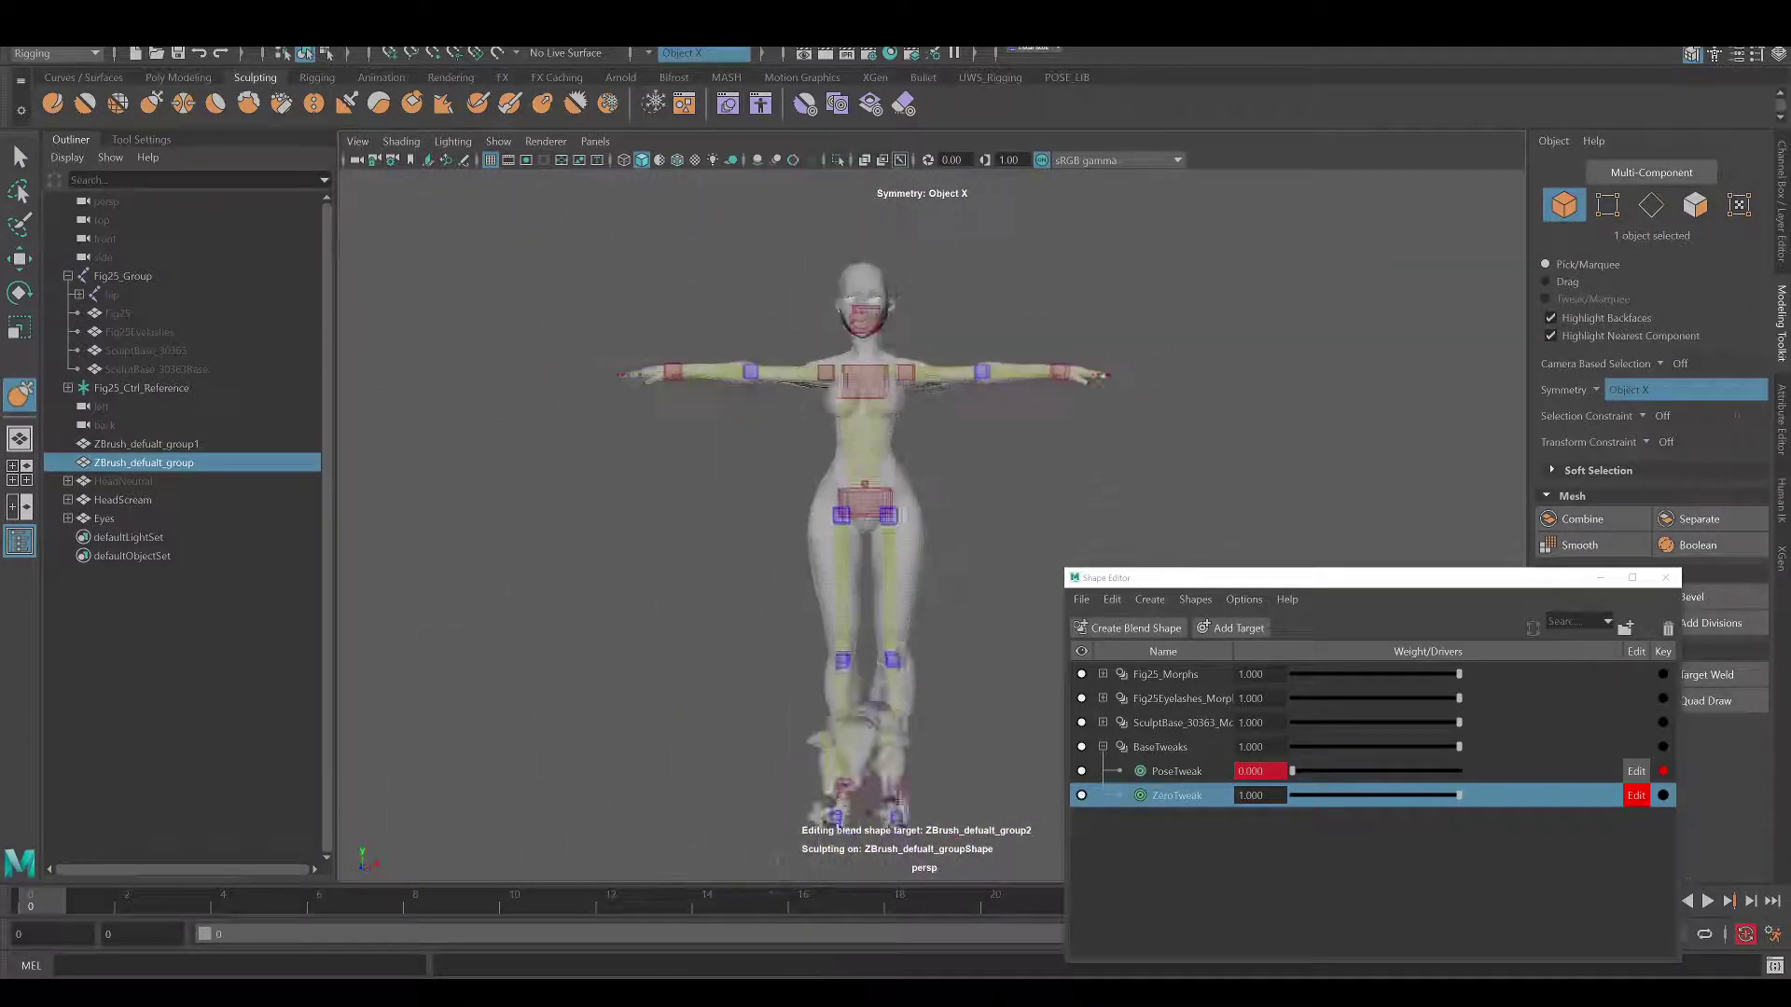
click(1782, 516)
drag(322, 900, 611, 900)
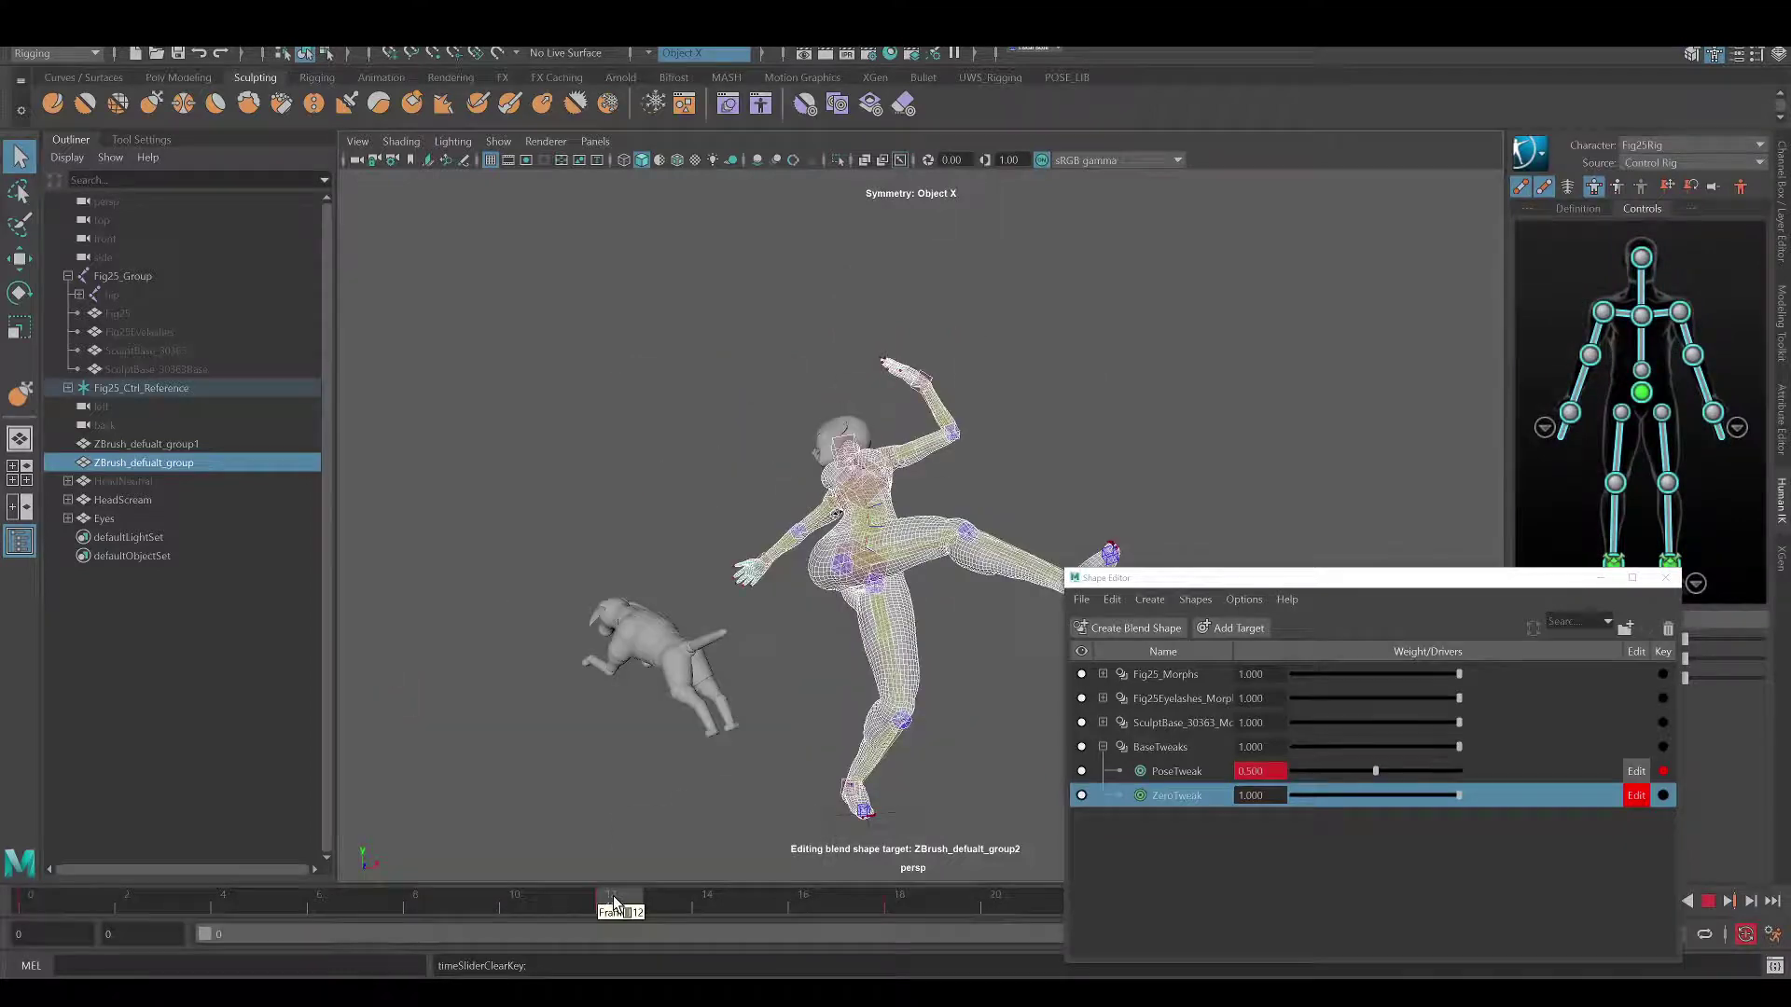
Close the Shape Editor and set the ZeroTweak weight to zero with PoseTweak active.
drag(1352, 578, 1099, 301)
click(1412, 300)
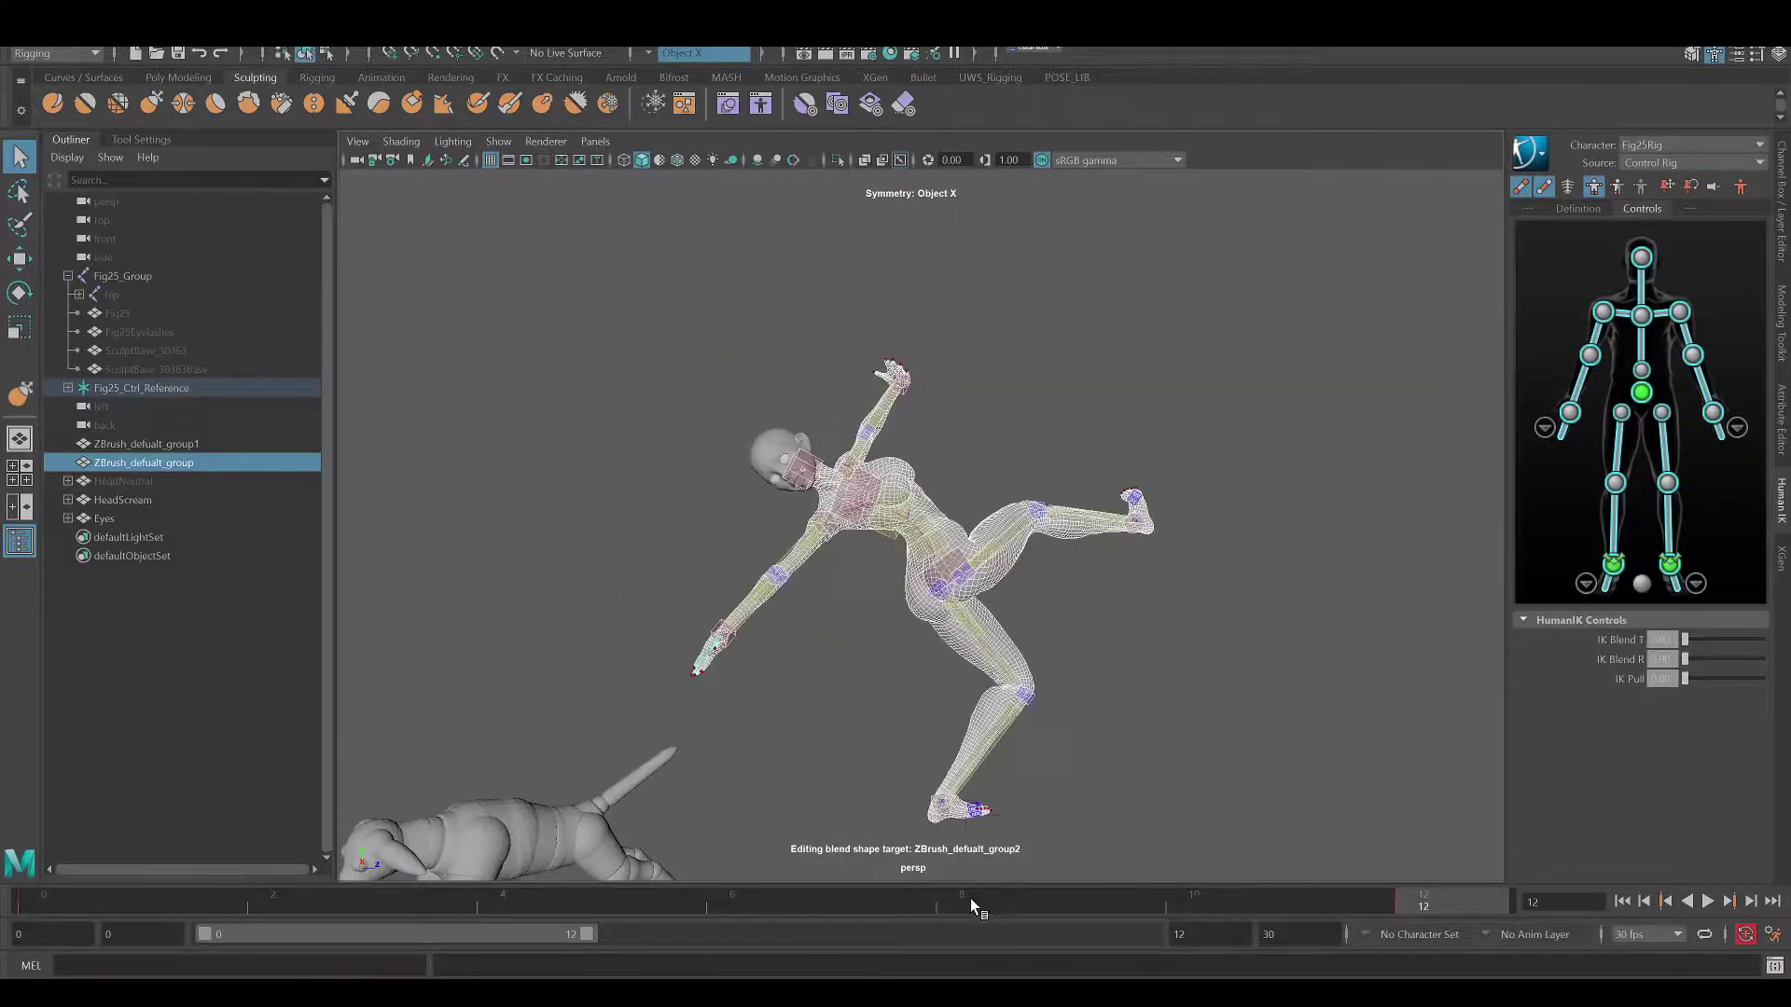
mouse_move(1026, 607)
alt+mouse_down()
mouse_move(1120, 516)
mouse_move(1080, 612)
alt+mouse_up()
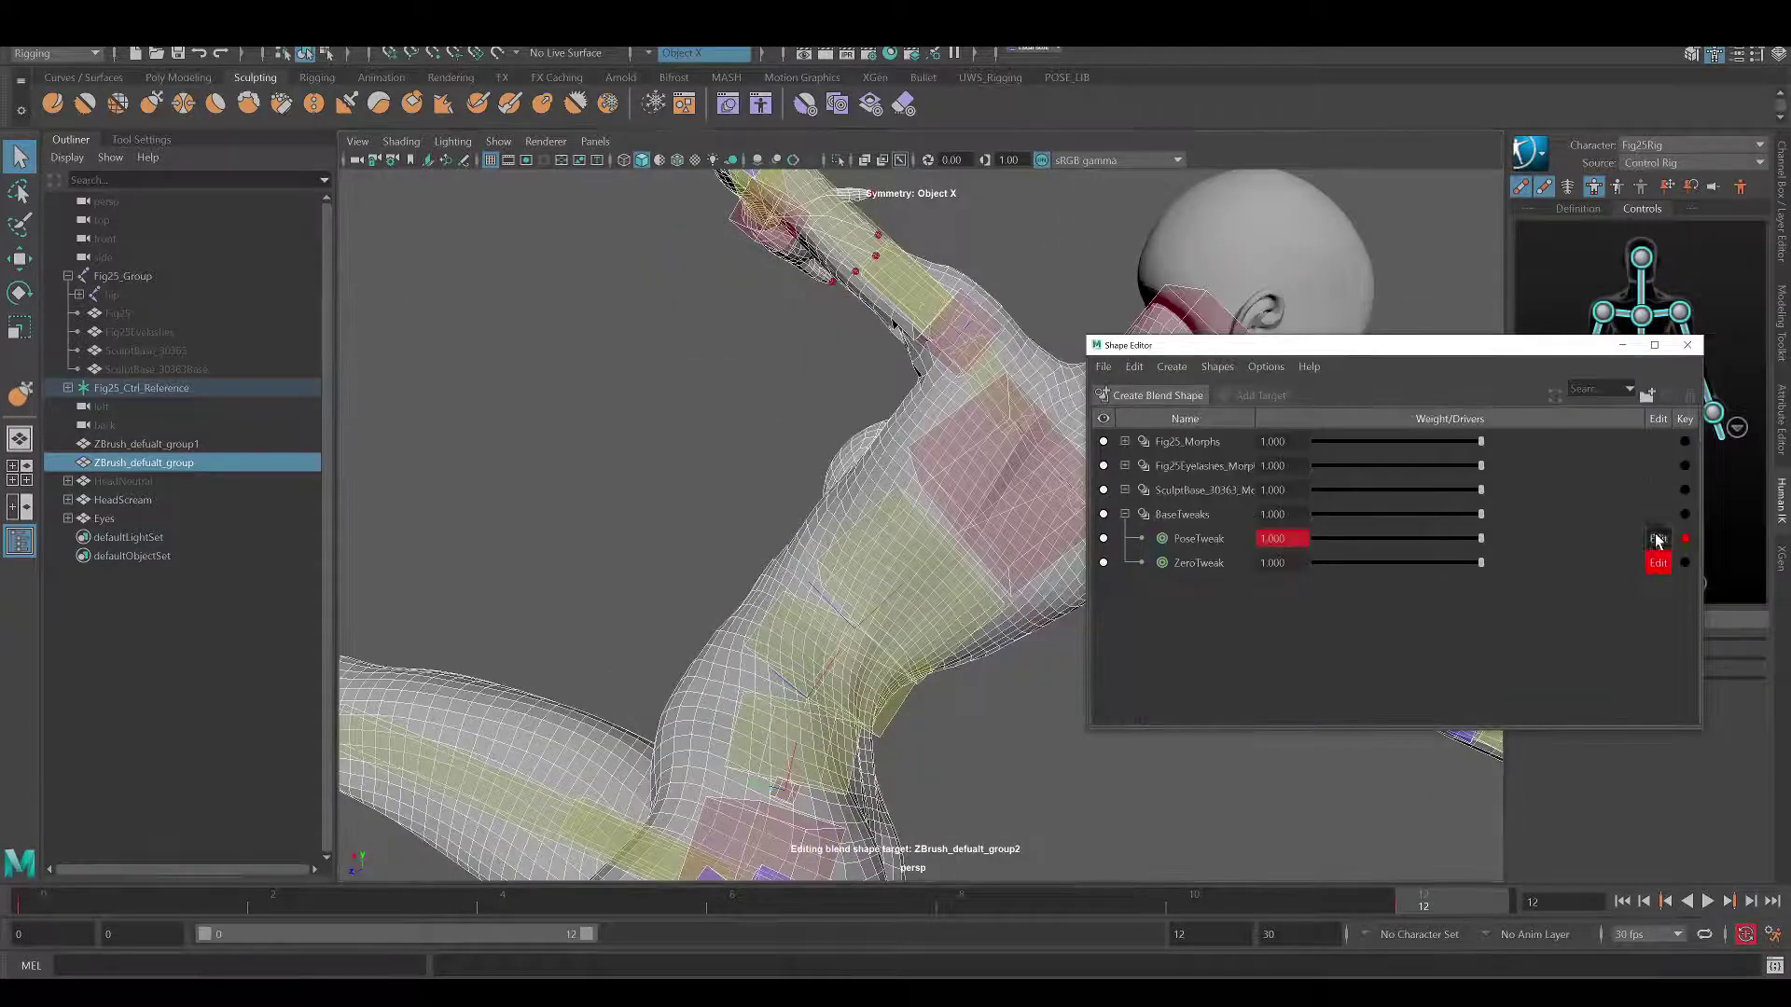
click(1657, 539)
drag(1481, 563, 1279, 564)
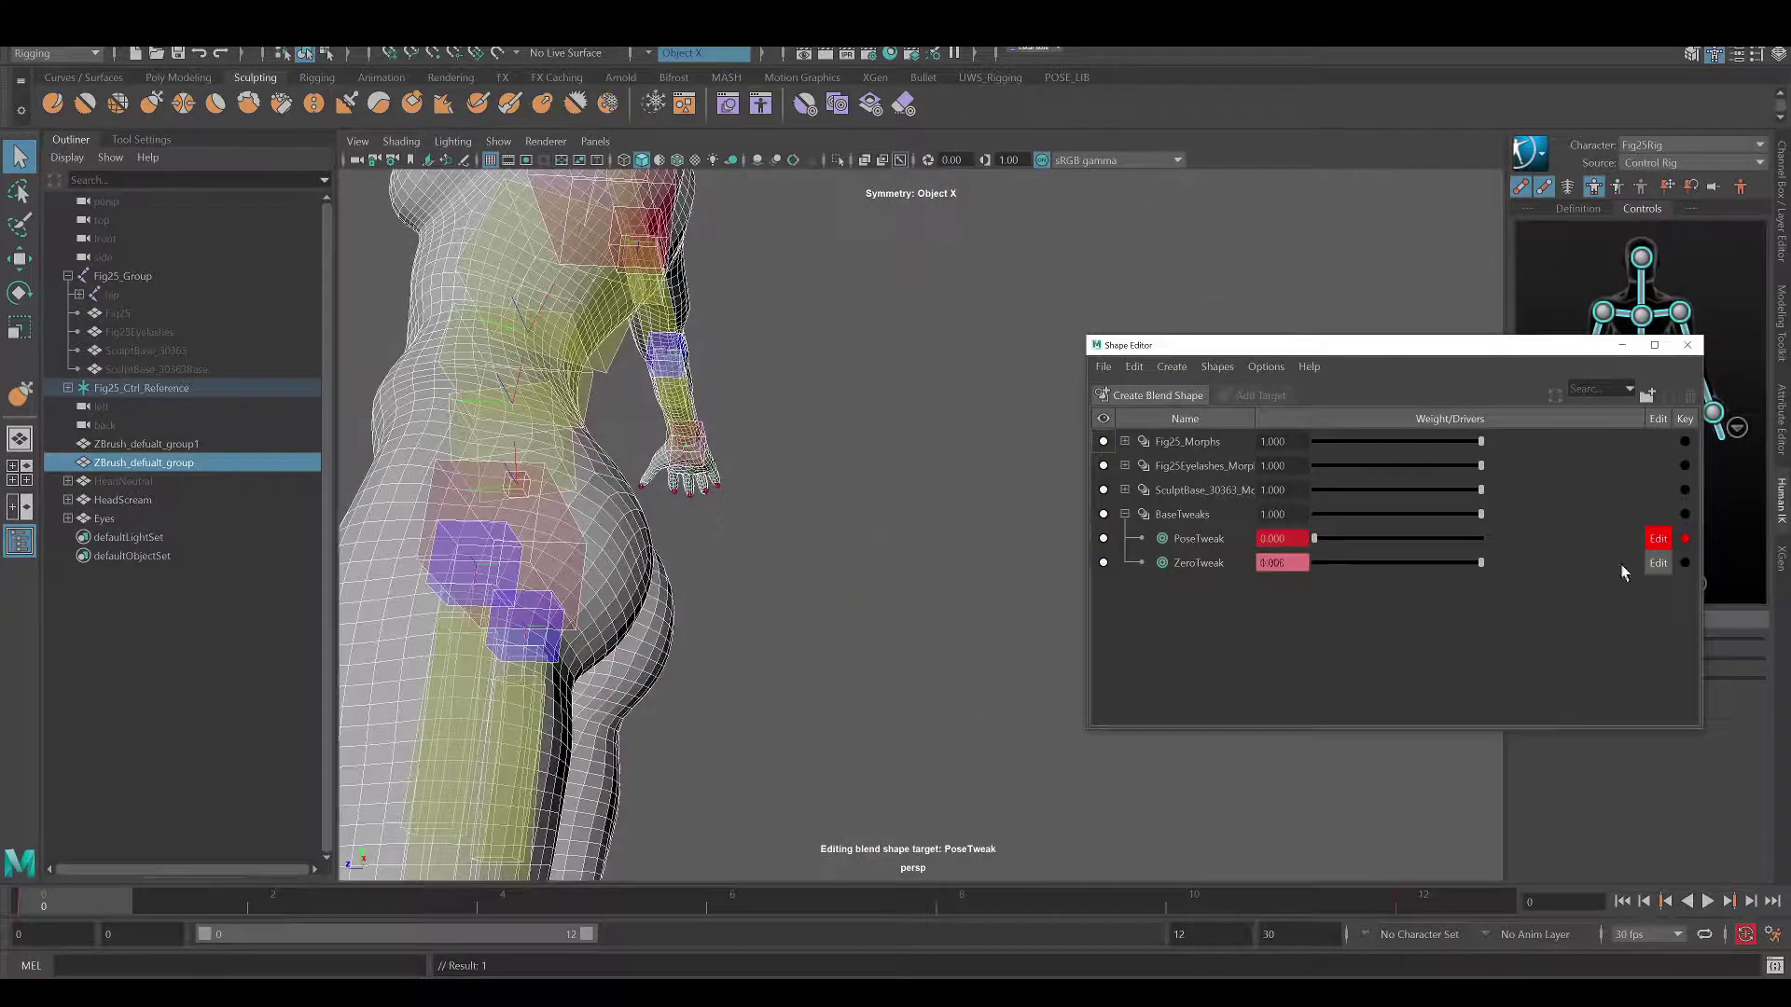
alt+drag(1632, 567, 880, 619)
Scrub from frame 0 to 12, select the character's body mesh, and save.
click(1687, 345)
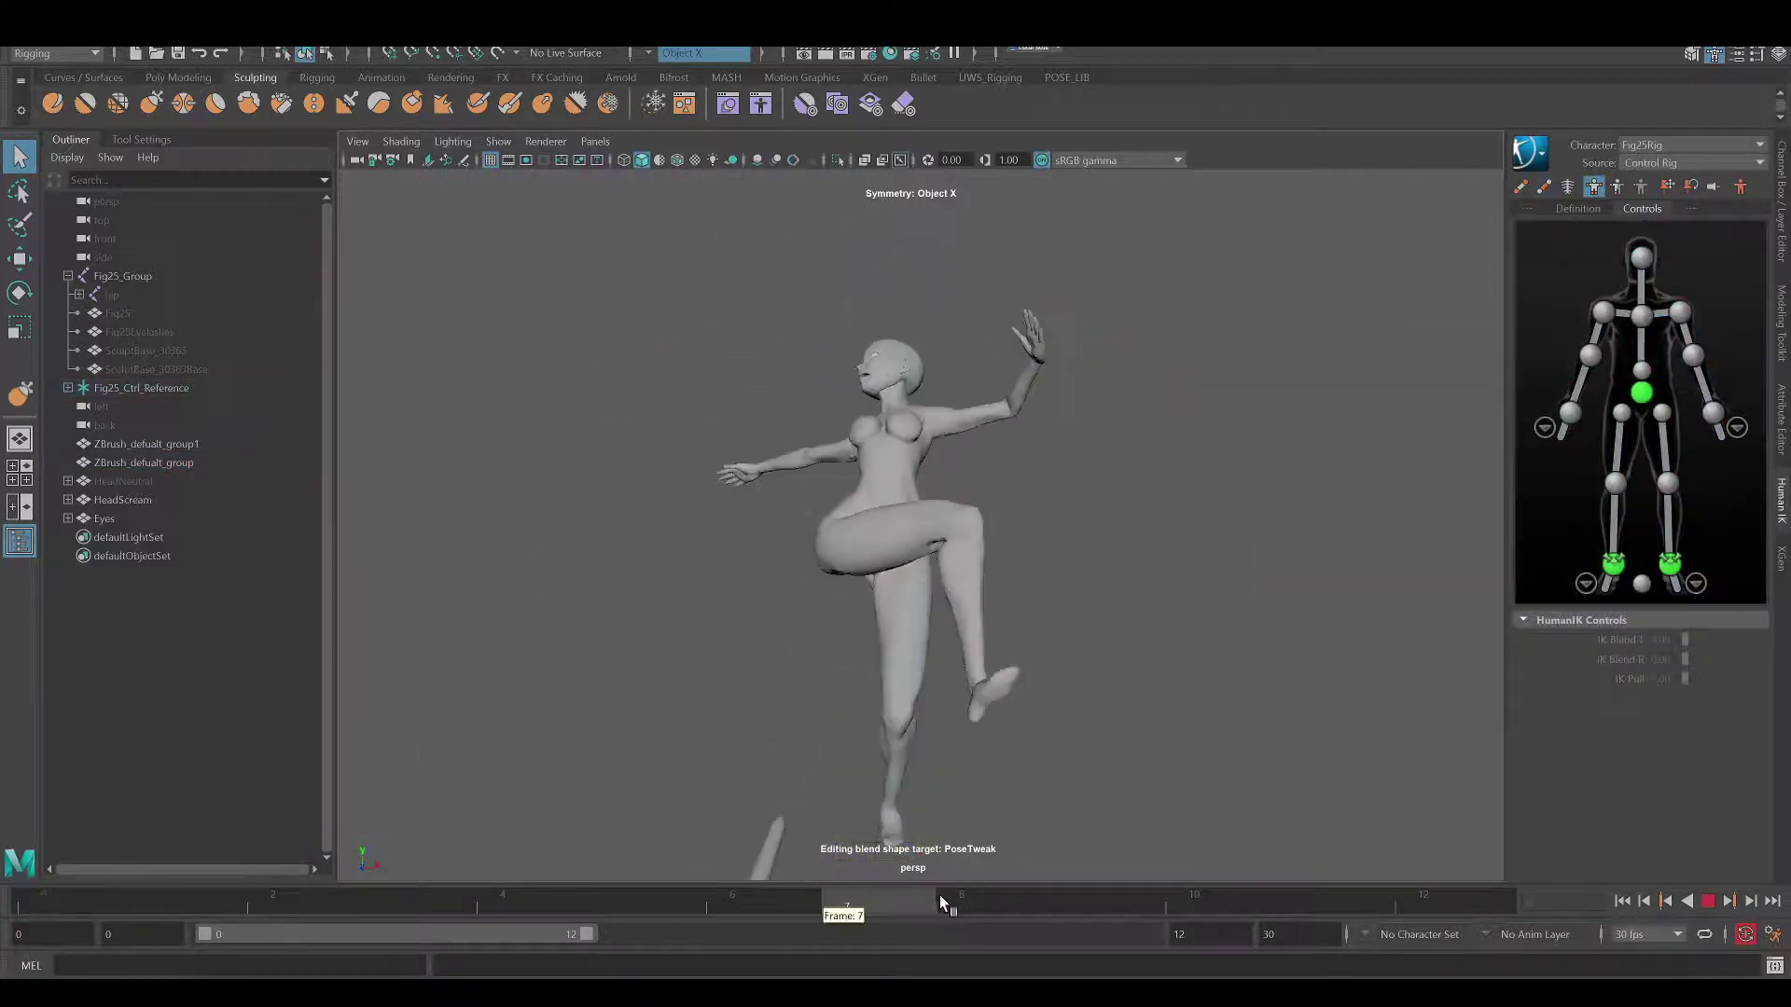
alt+drag(970, 546, 683, 565)
click(682, 566)
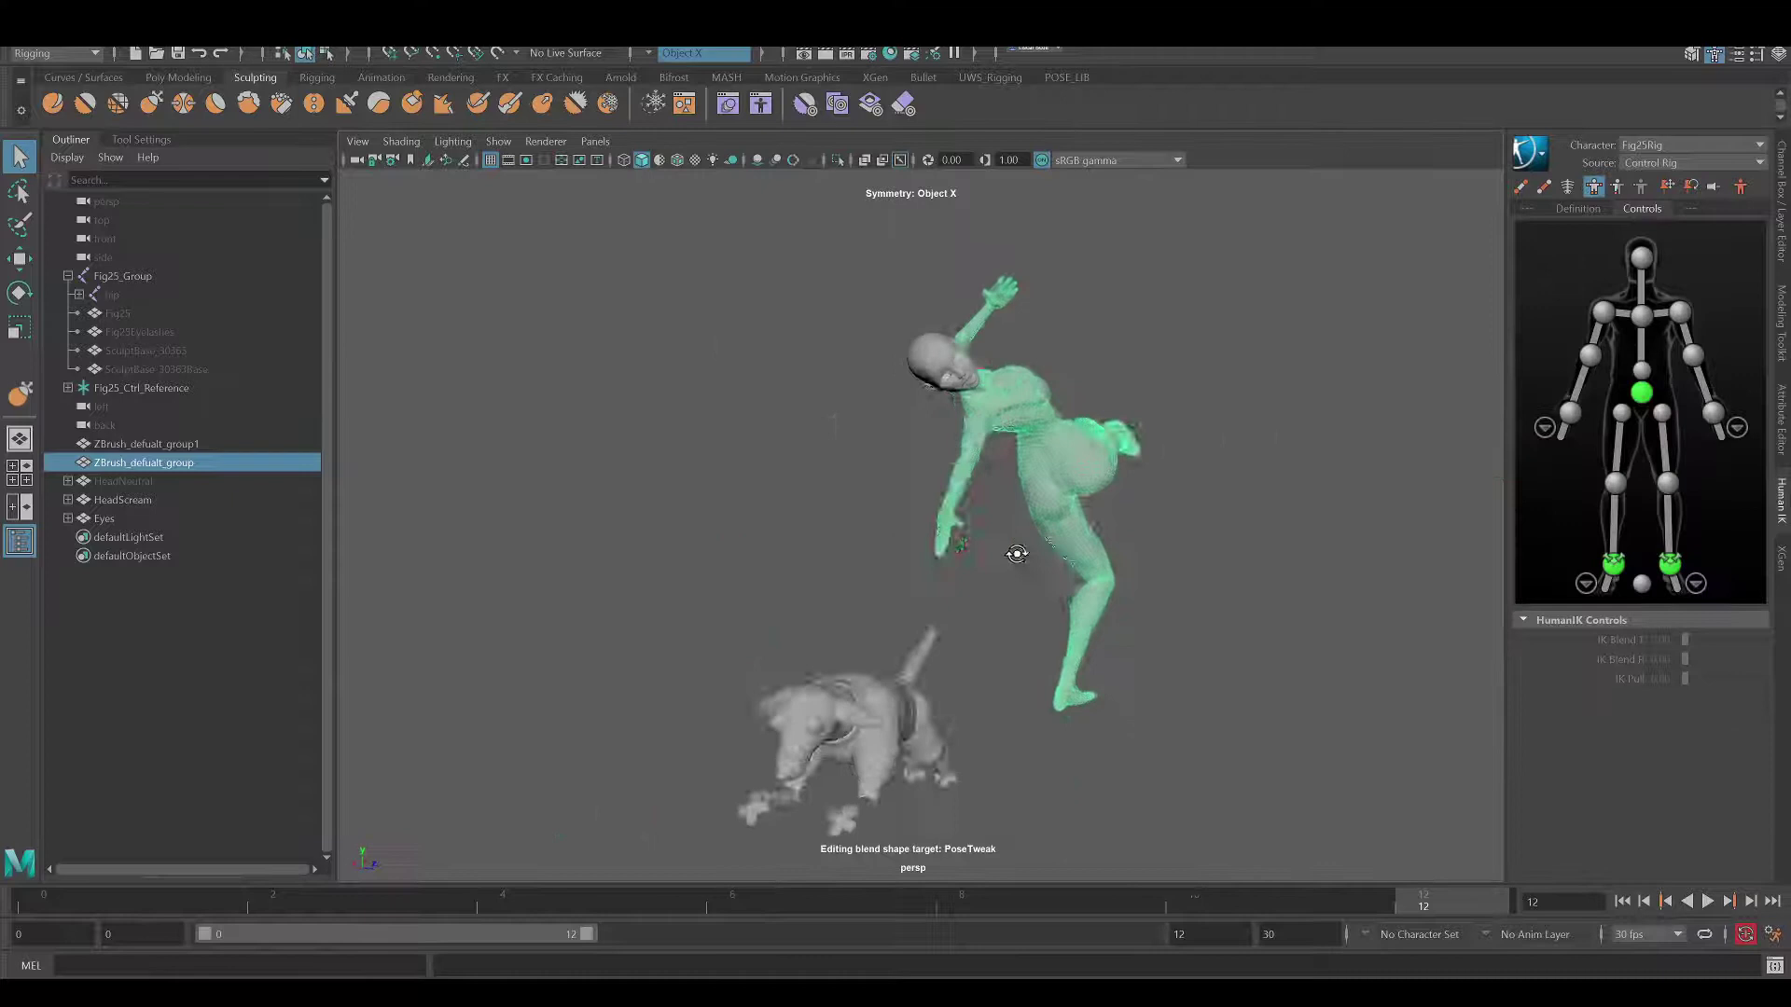
mouse_move(1081, 582)
alt+mouse_down()
mouse_move(1088, 600)
mouse_move(1032, 590)
alt+mouse_up()
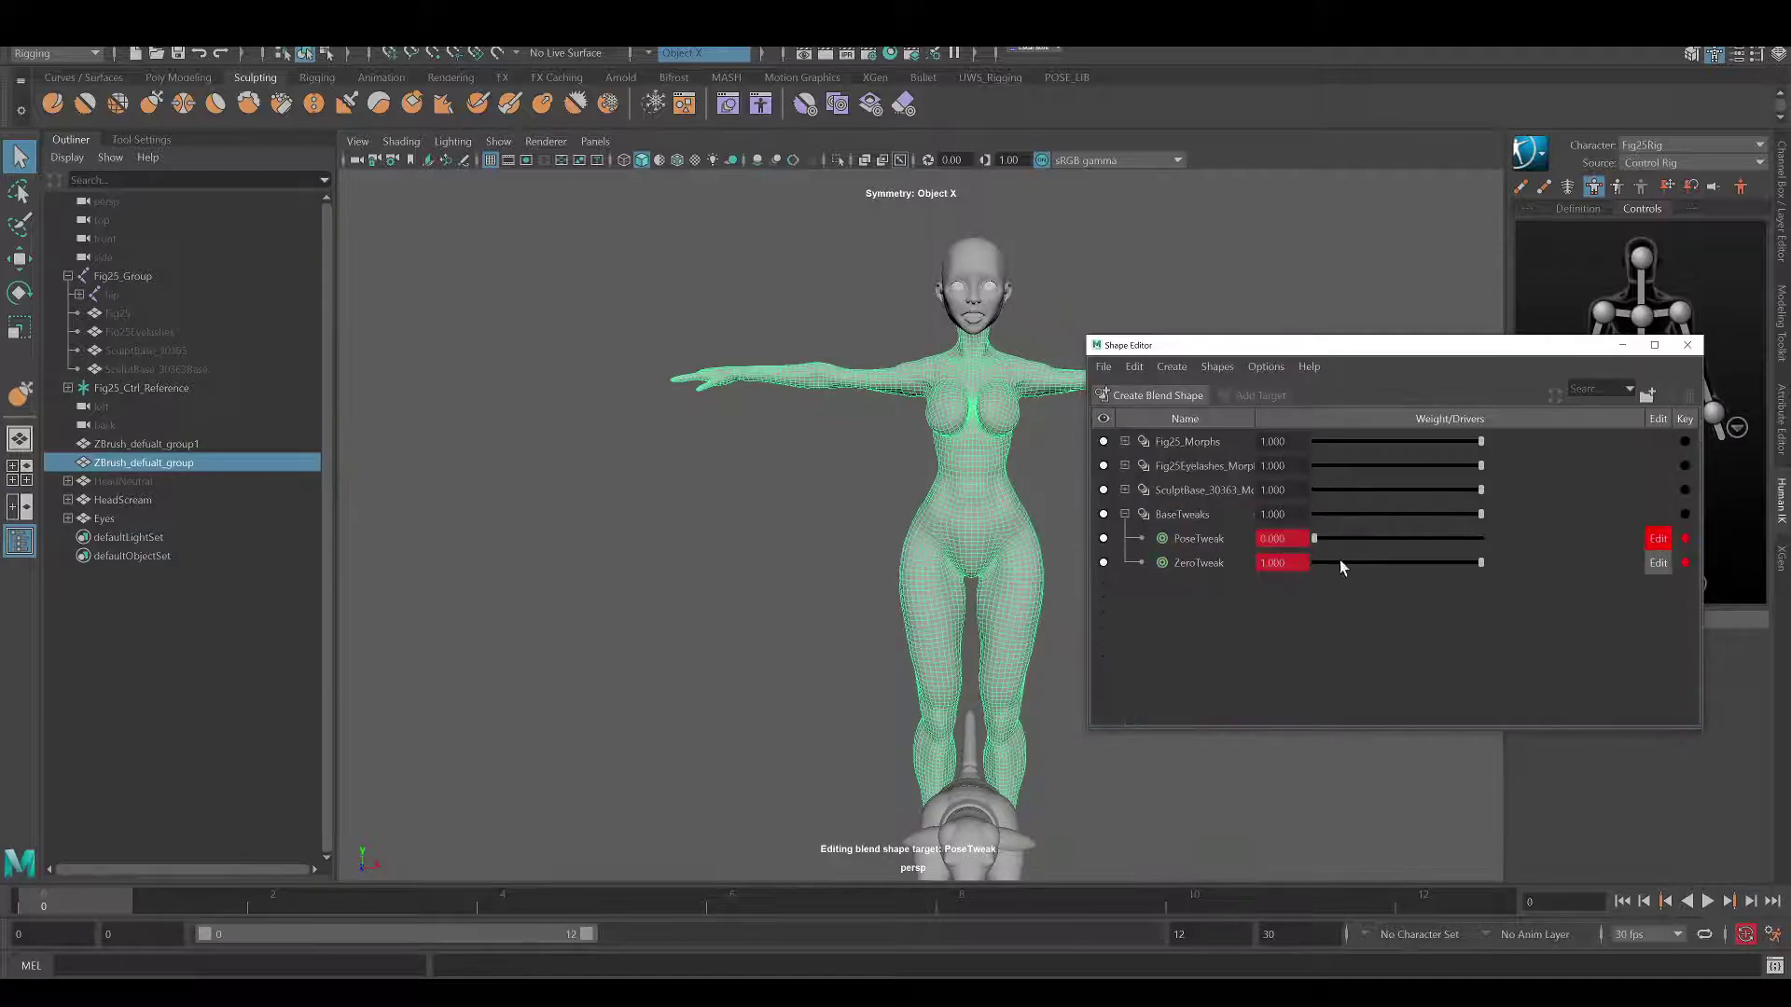
click(1690, 343)
Save as Fig25_PoseSketch.ma and export the selection to Alembic cache F25, frames 0–12.
key(ctrl+s)
text(F25 Alm)
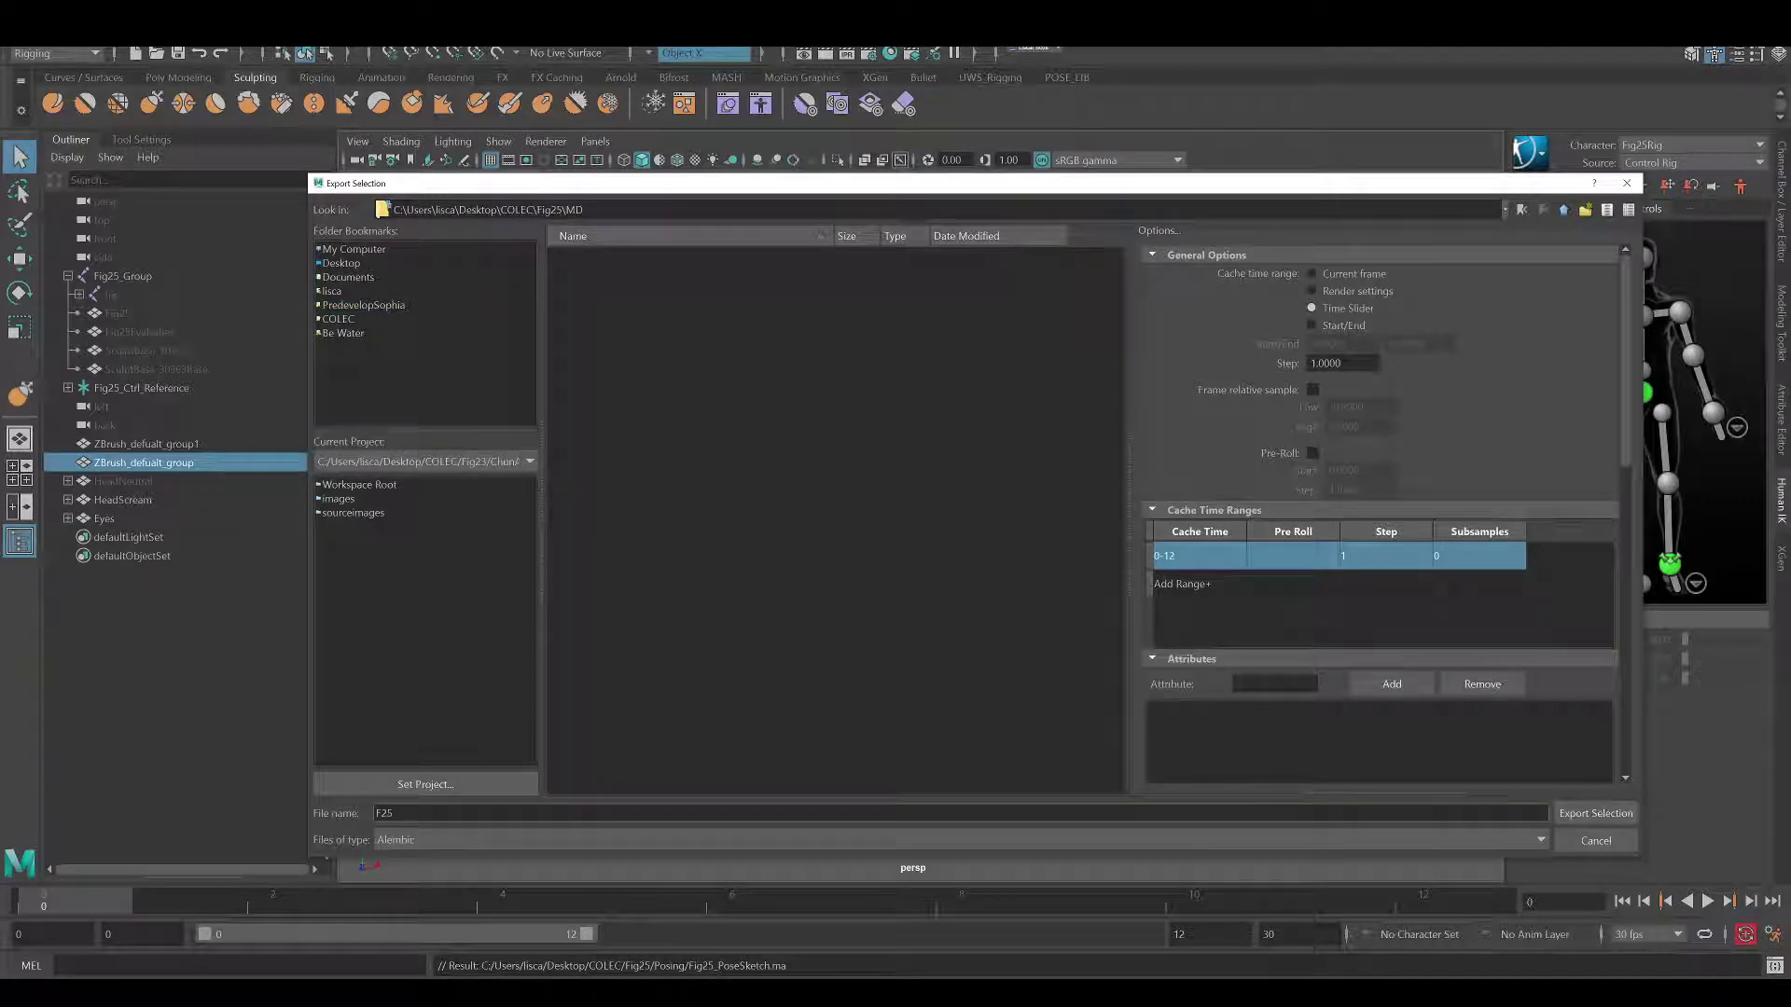
key(Return)
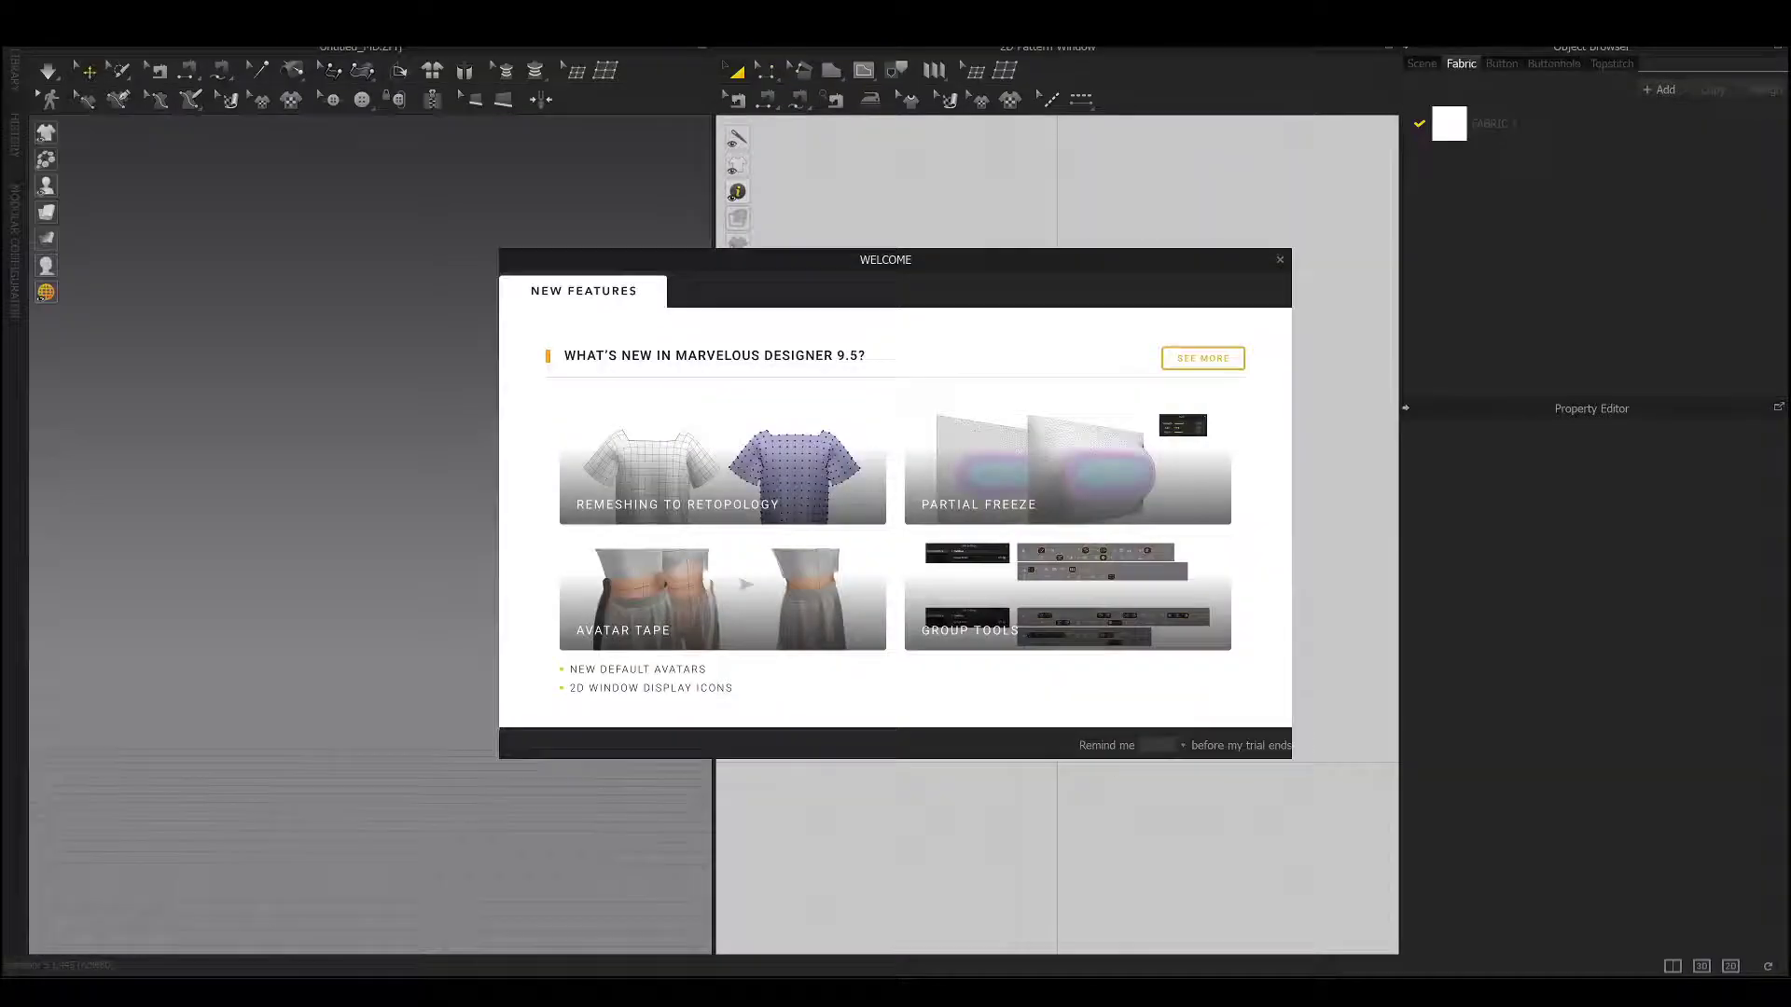
Import the Alembic character file as the avatar (cm, 30 FPS).
click(1279, 260)
click(47, 70)
click(354, 300)
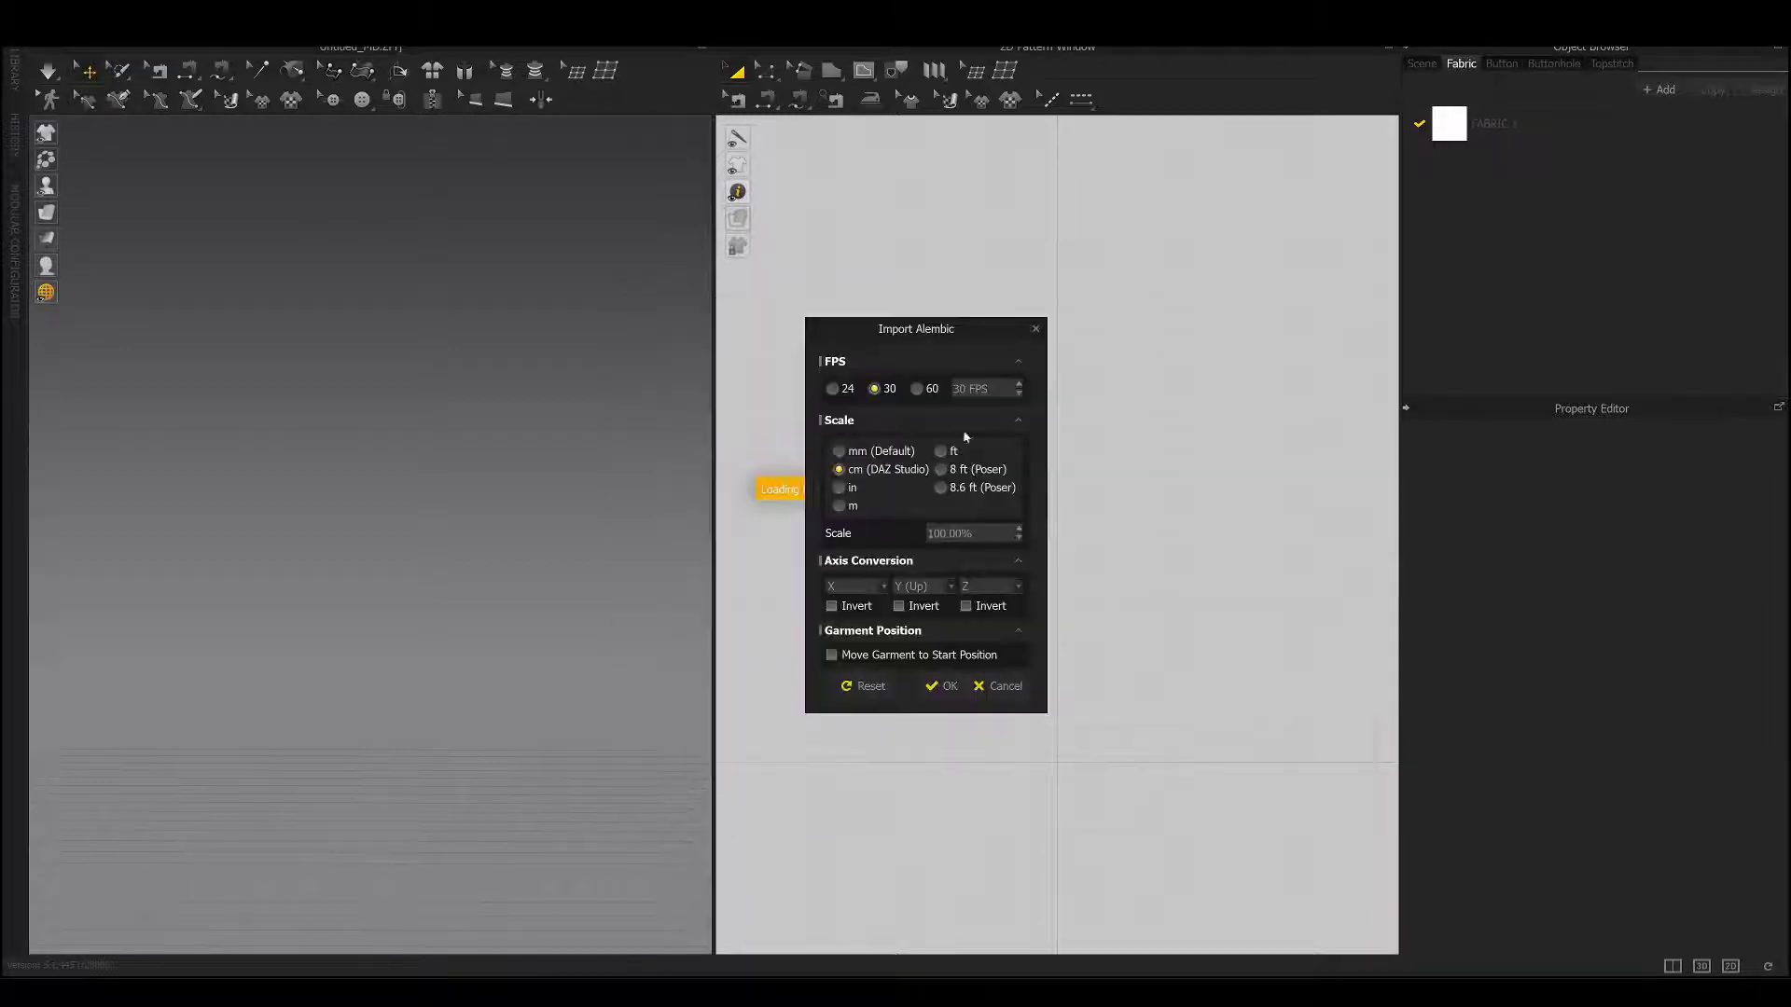
scroll(1062, 455, up, 5)
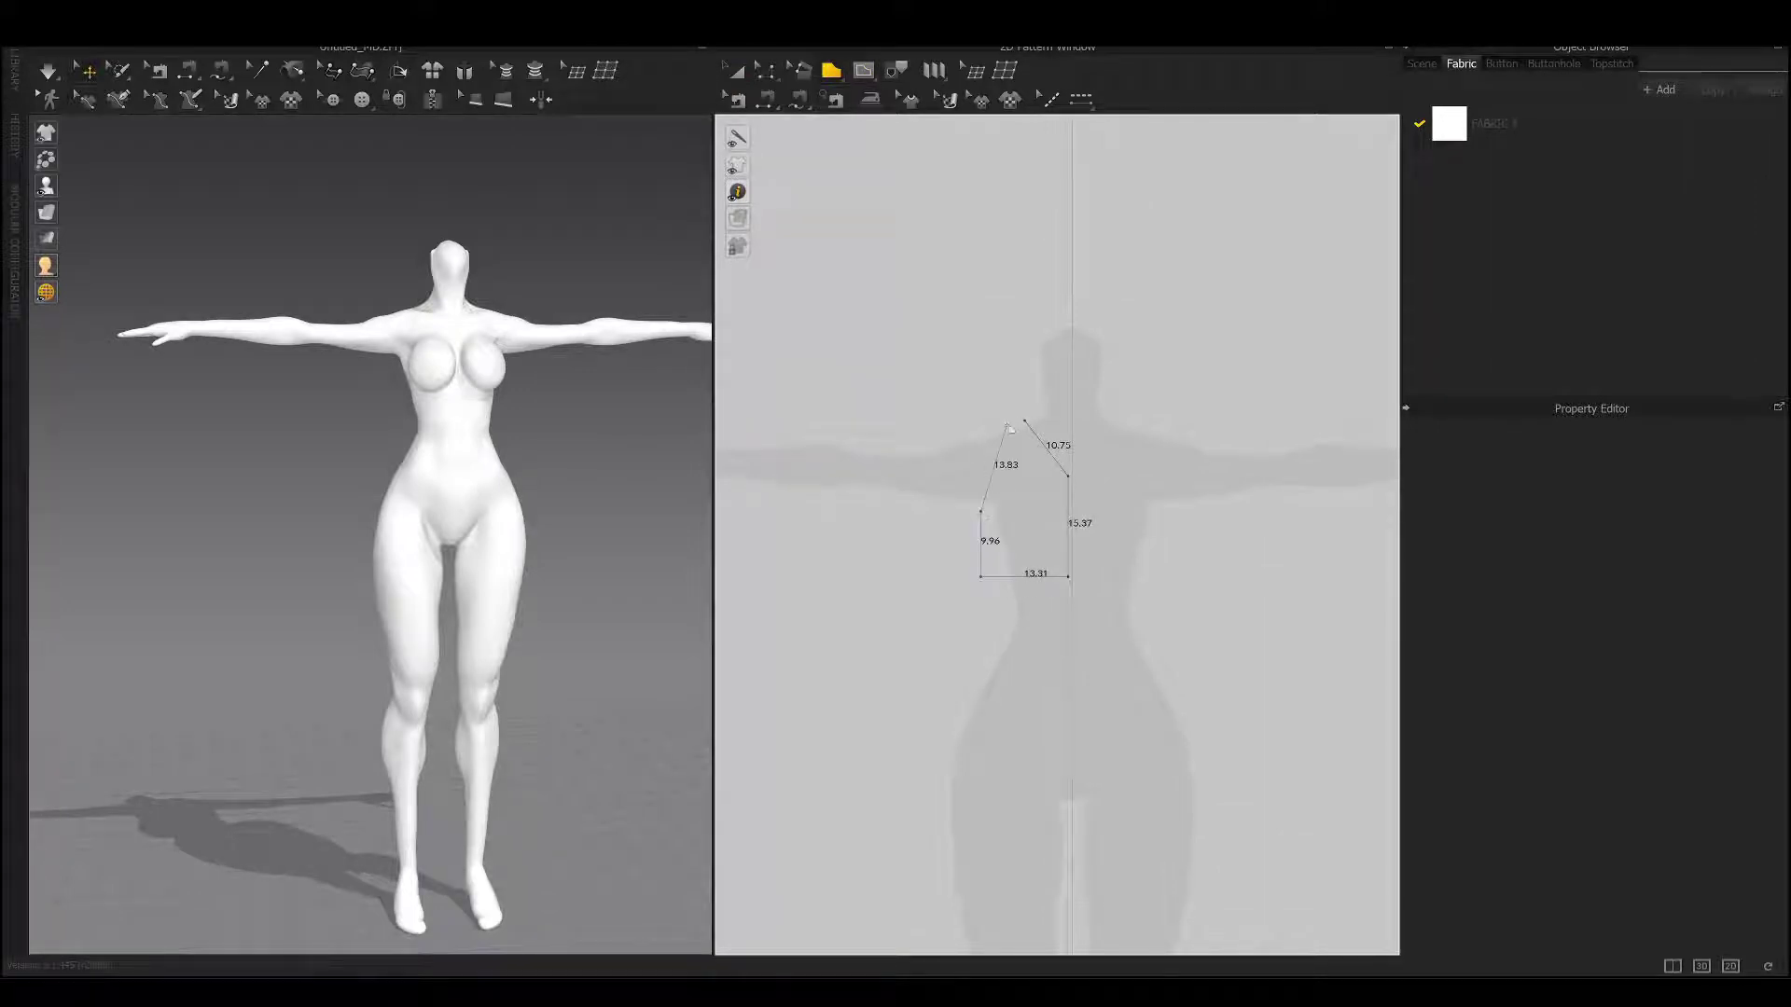
Close the outlined bodice pattern and set its fabric colour to violet.
click(1004, 422)
click(1677, 665)
click(898, 312)
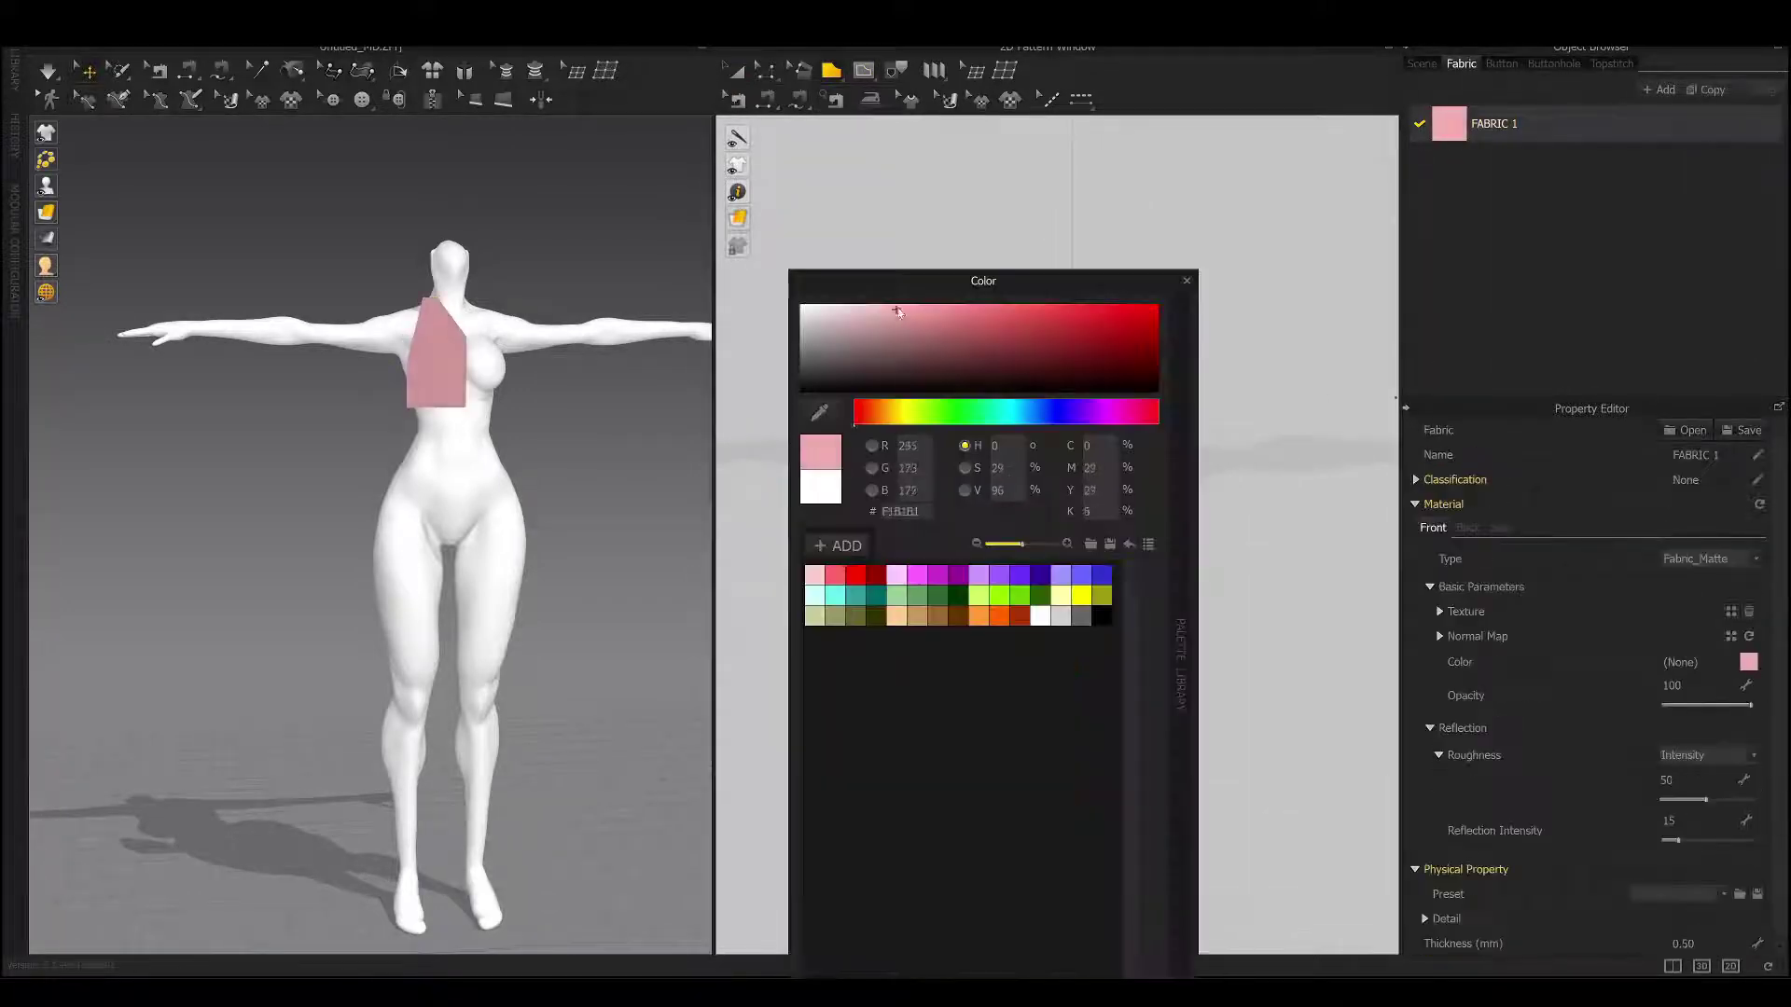
click(1186, 282)
click(1748, 661)
click(978, 573)
click(1186, 282)
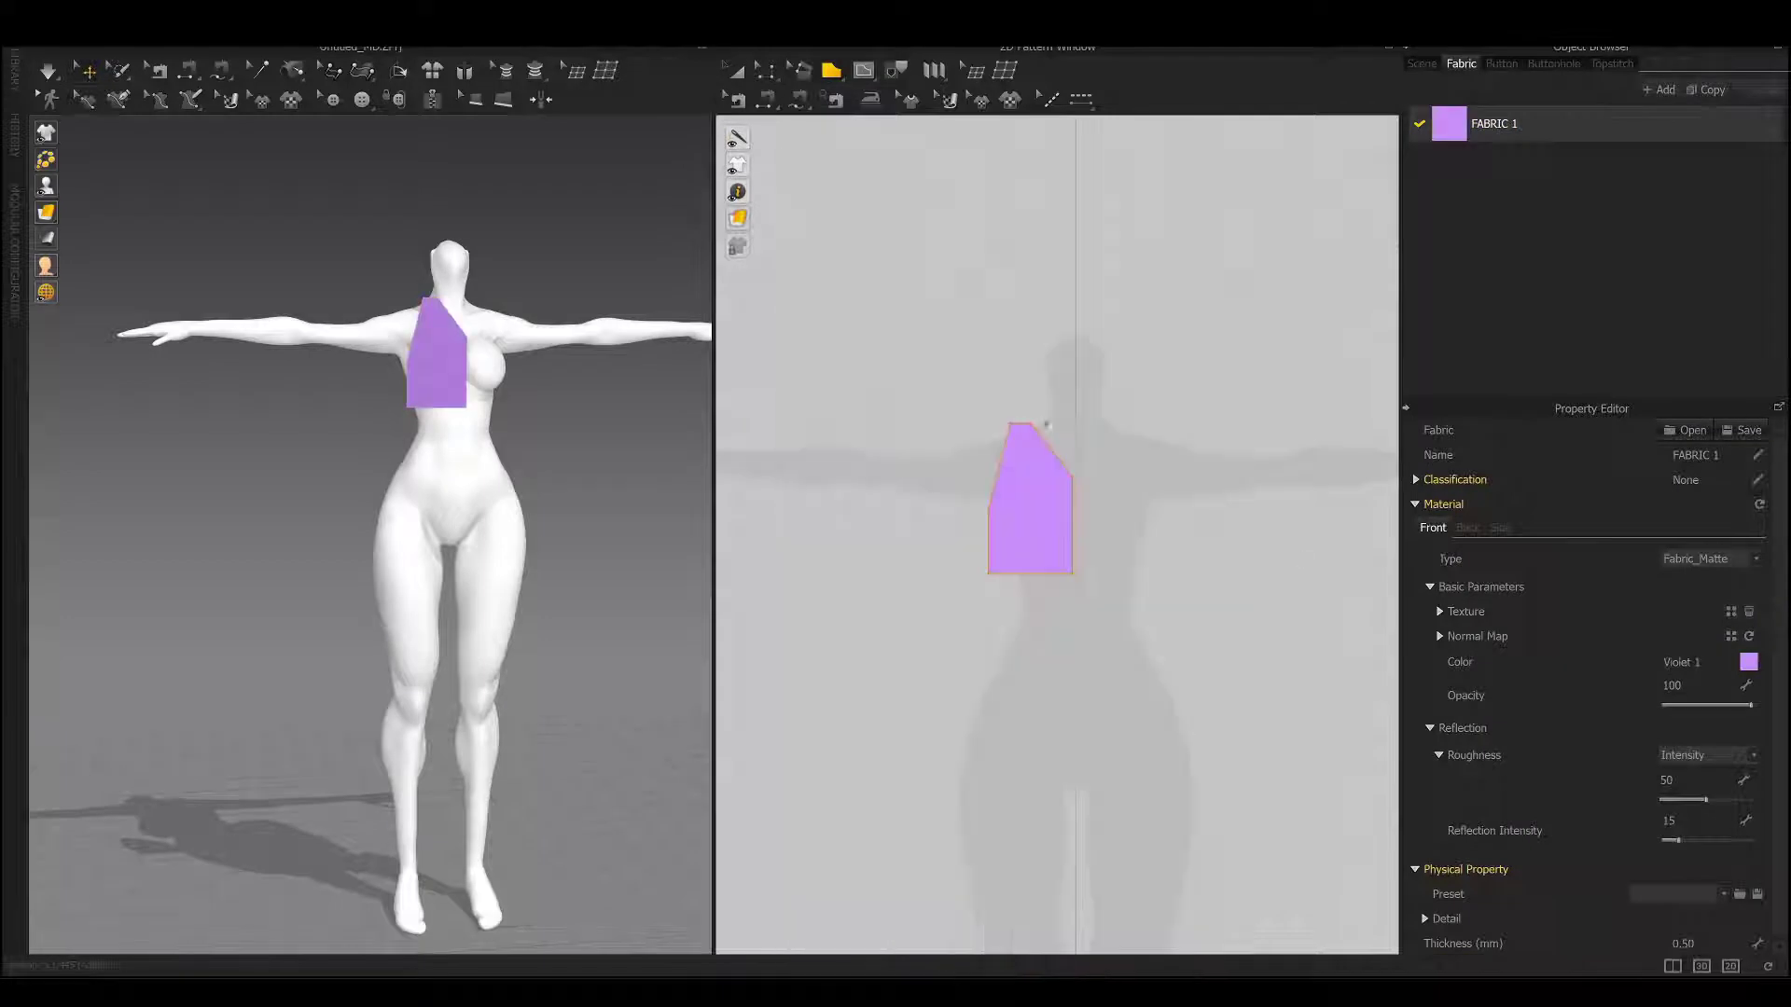
Paste copies of the bodice piece and arrange all four pieces around the avatar's torso.
click(1074, 522)
click(1203, 512)
right_drag(522, 280, 642, 276)
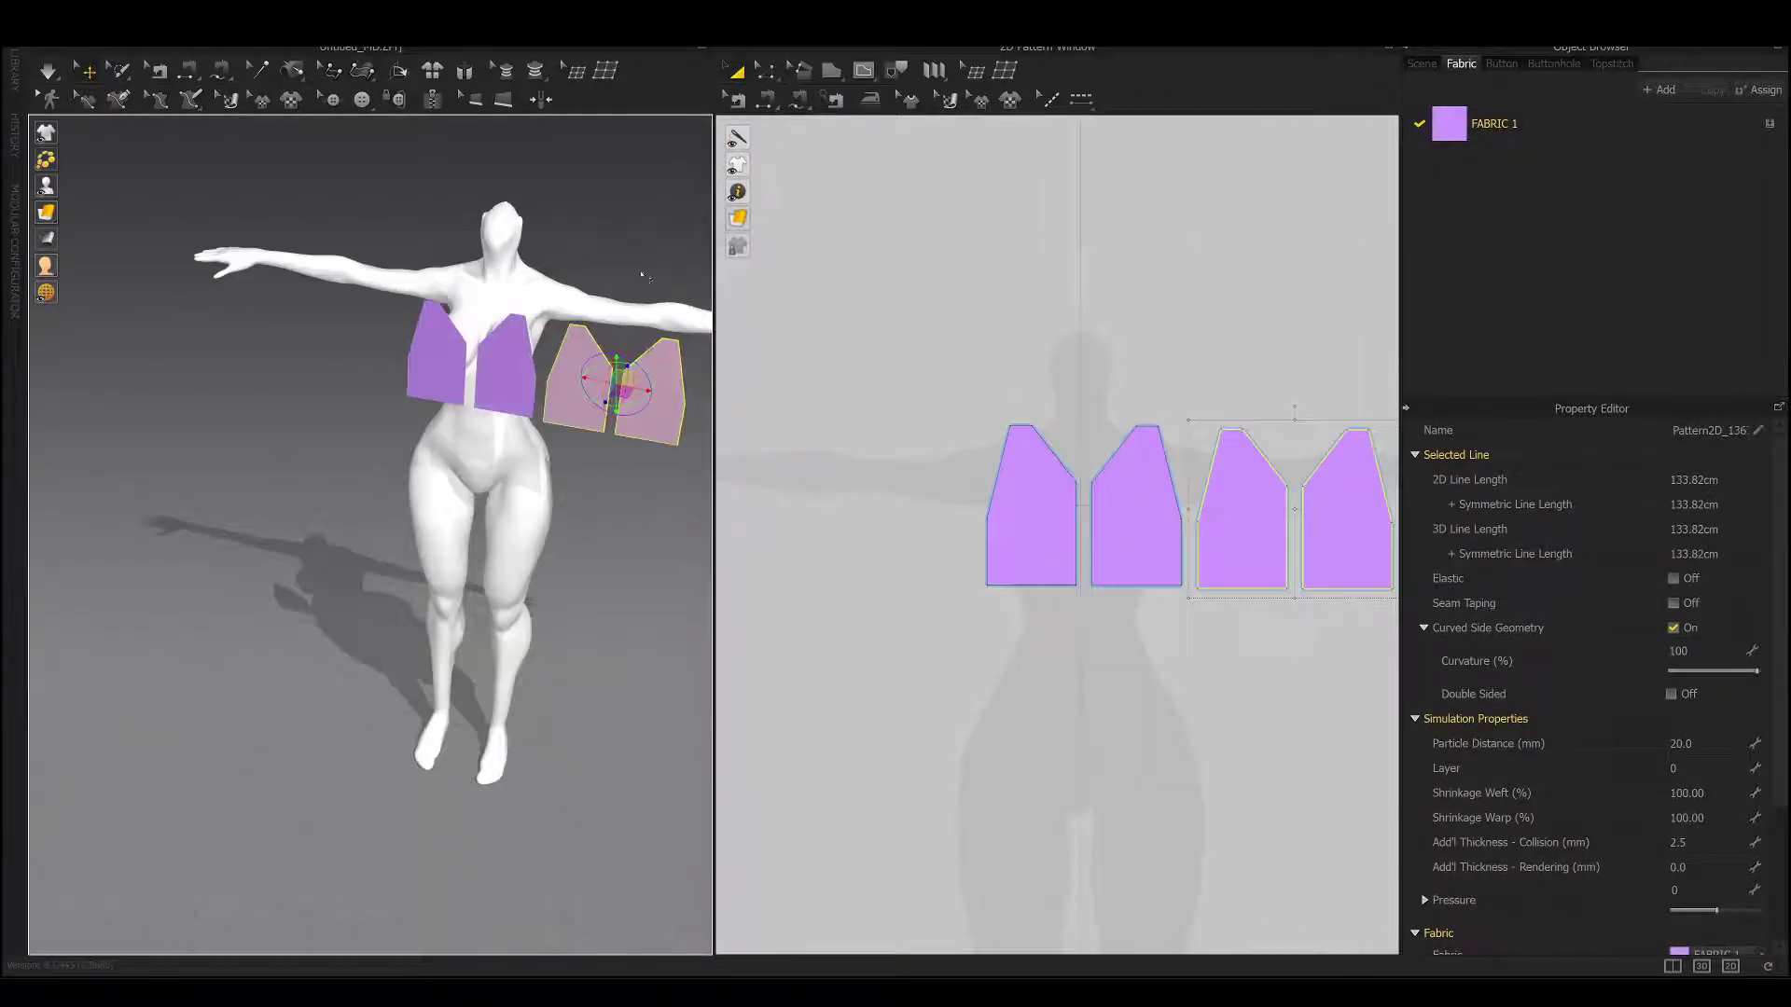
right_drag(626, 359, 522, 355)
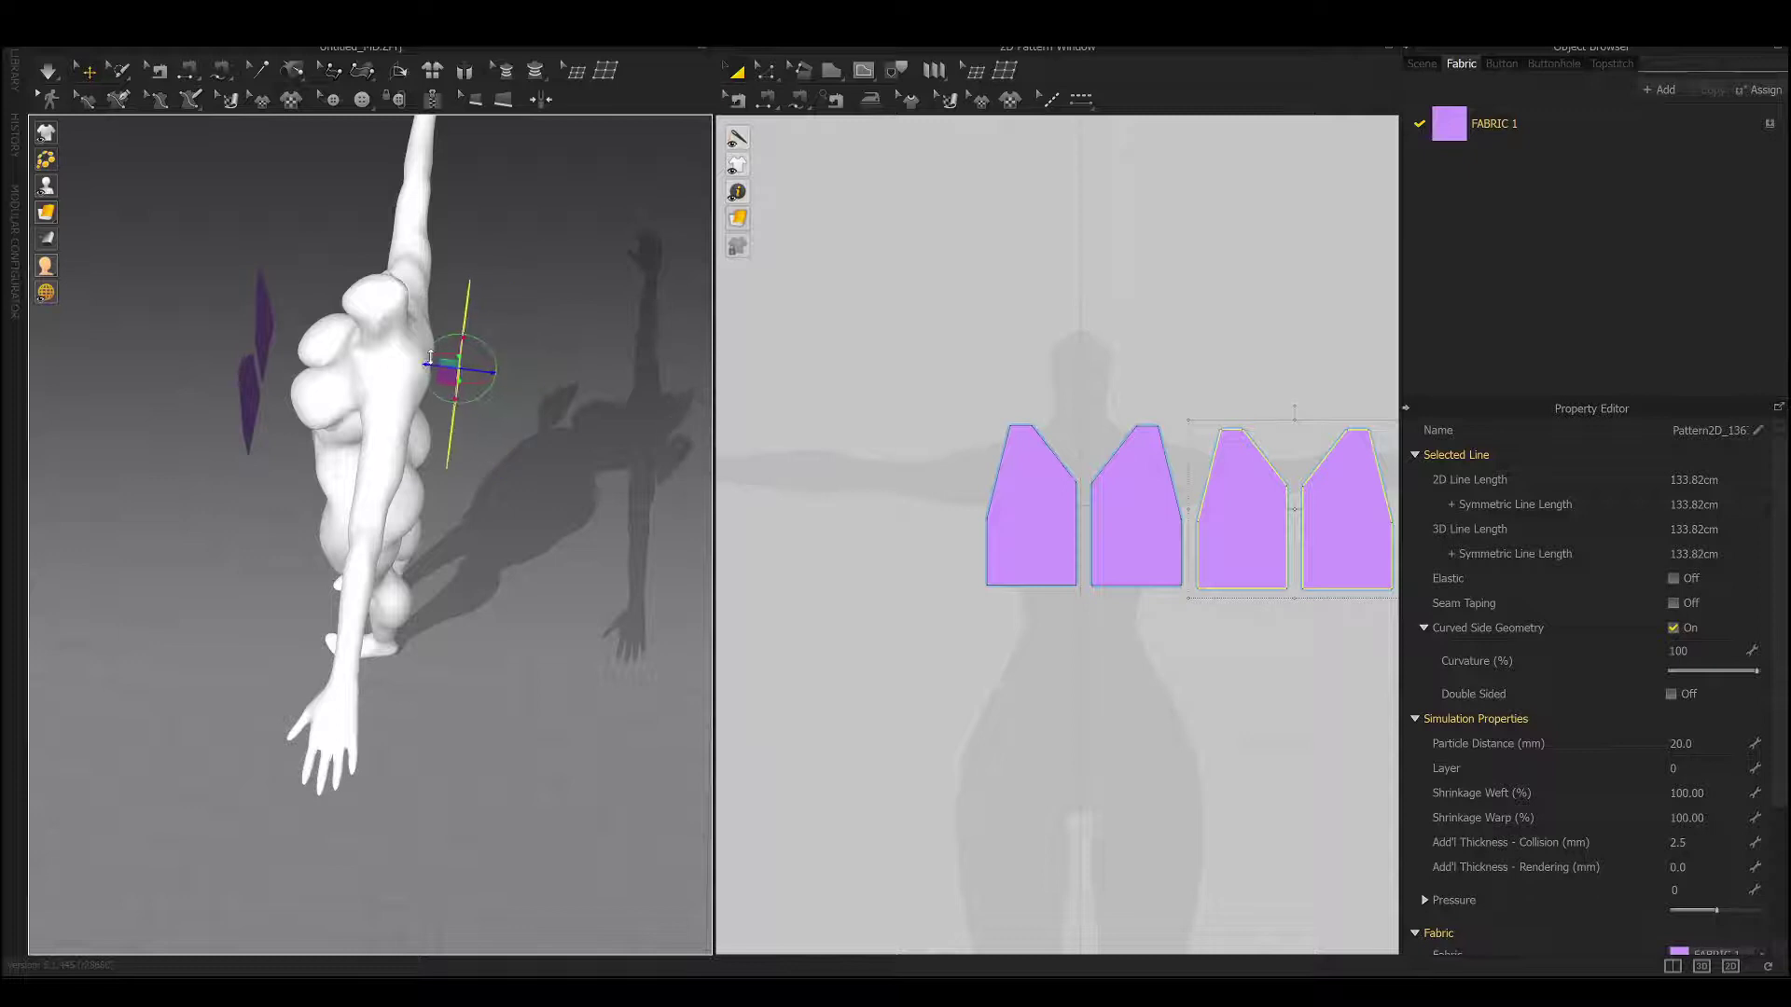
scroll(1081, 439, down, 1)
scroll(1081, 439, up, 1)
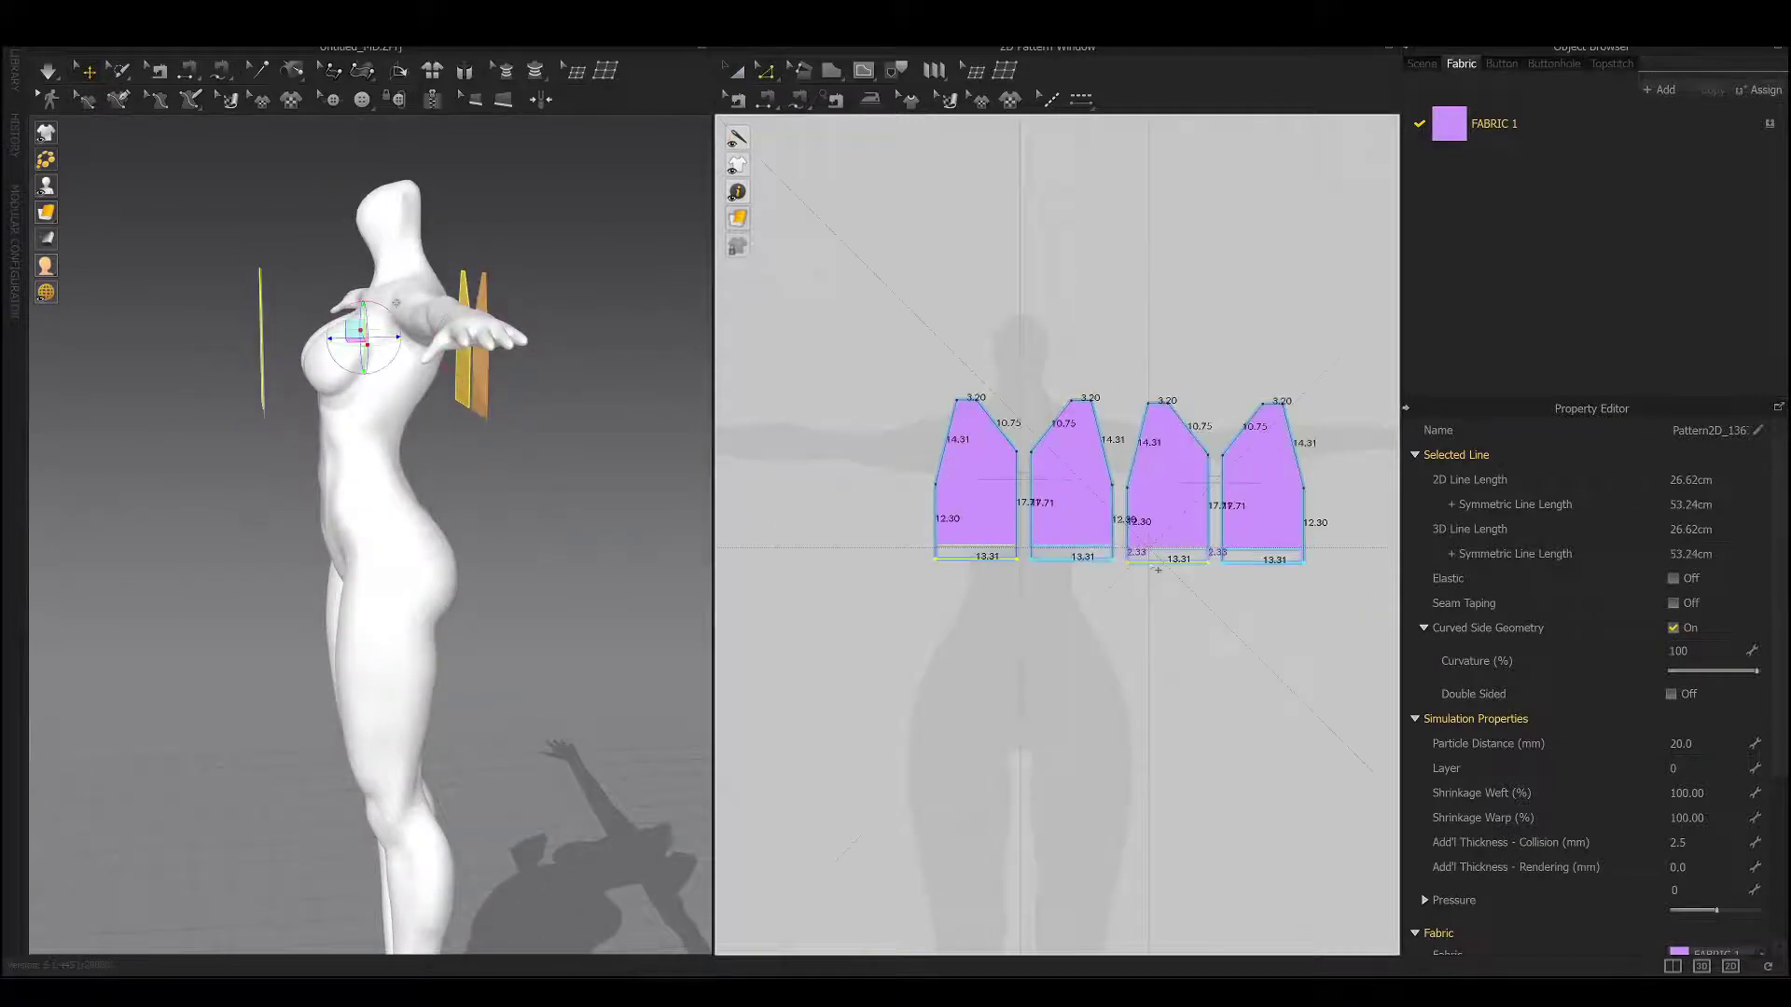
click(1156, 570)
click(1212, 503)
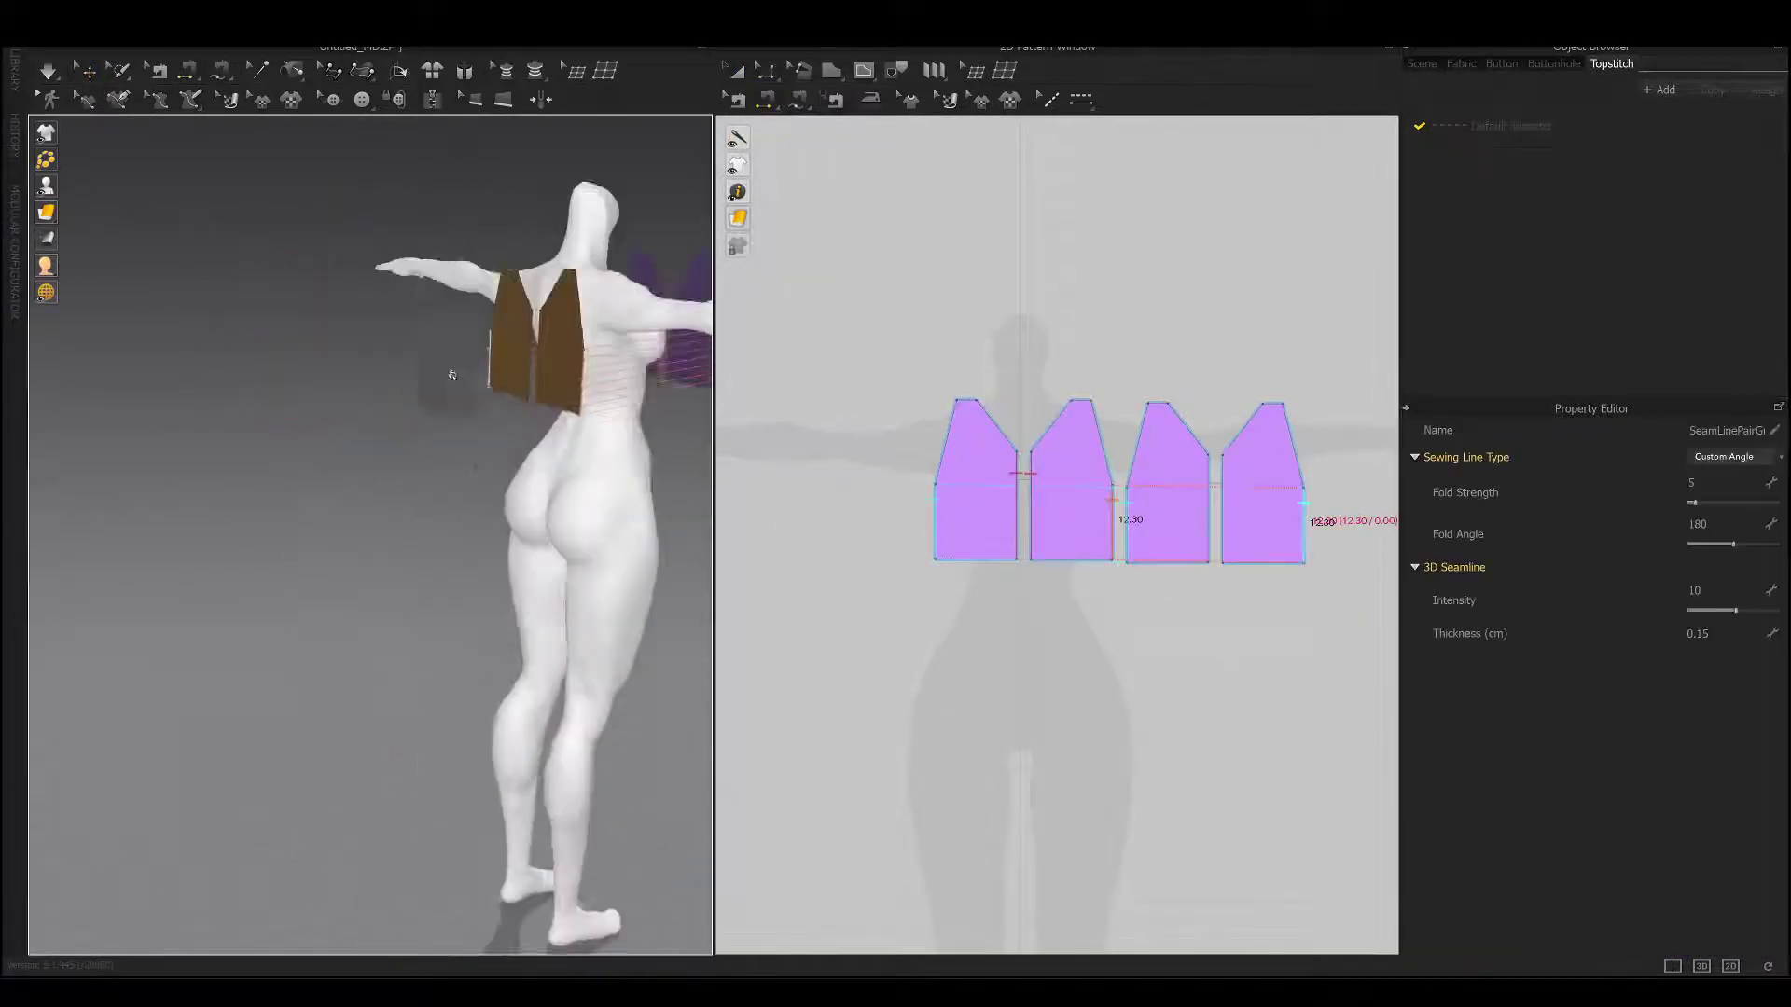
Sew the third and fourth pieces' side edges and the first and third pieces' shoulders.
right_drag(648, 238, 421, 375)
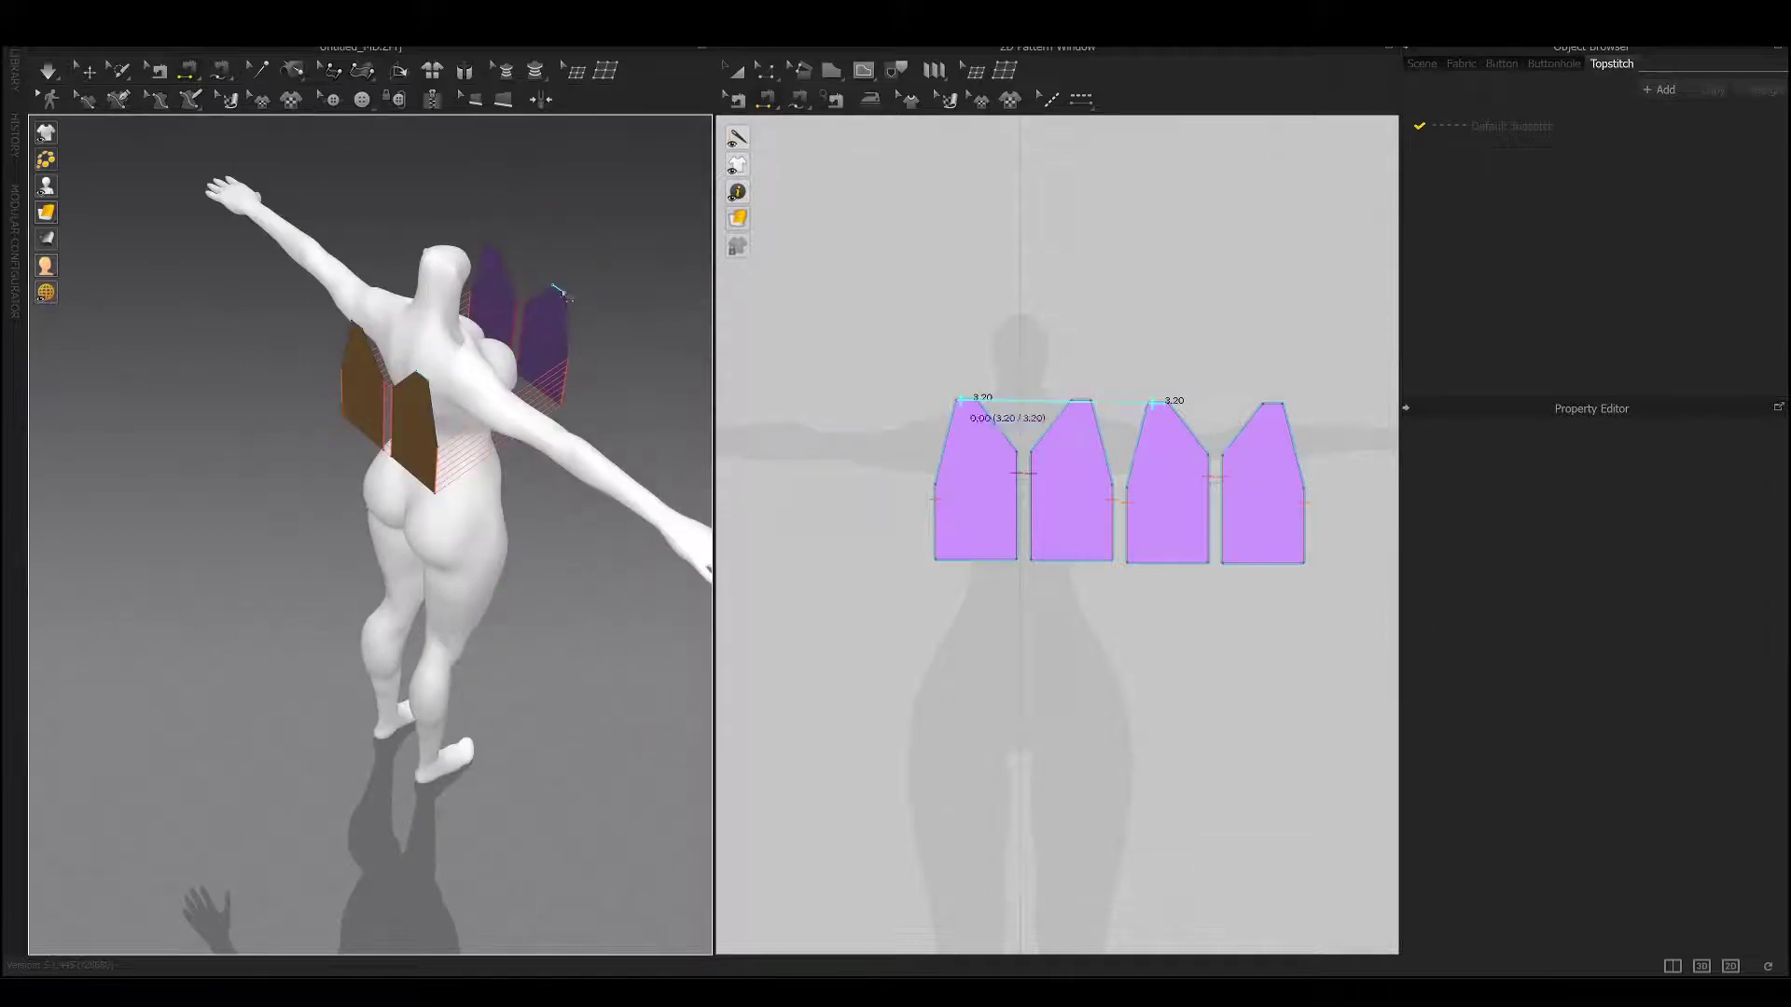
click(559, 292)
right_drag(560, 292, 491, 216)
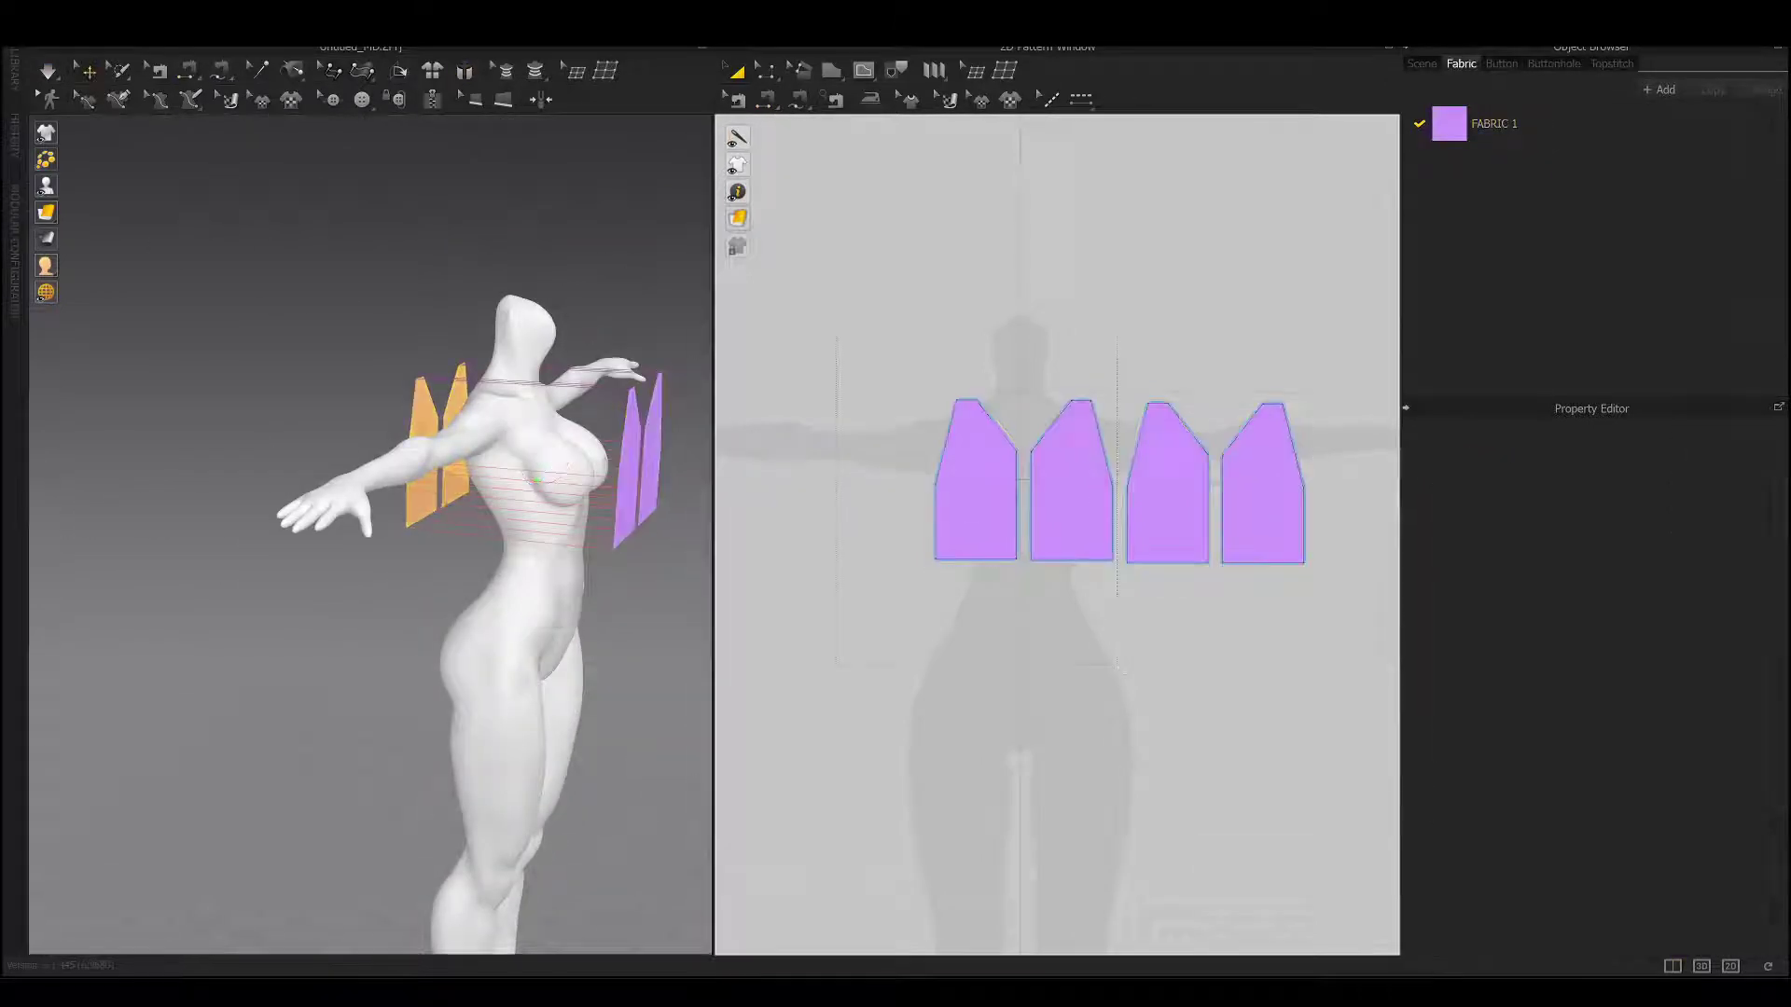
Select the back pieces and reposition the third piece on the avatar.
click(454, 443)
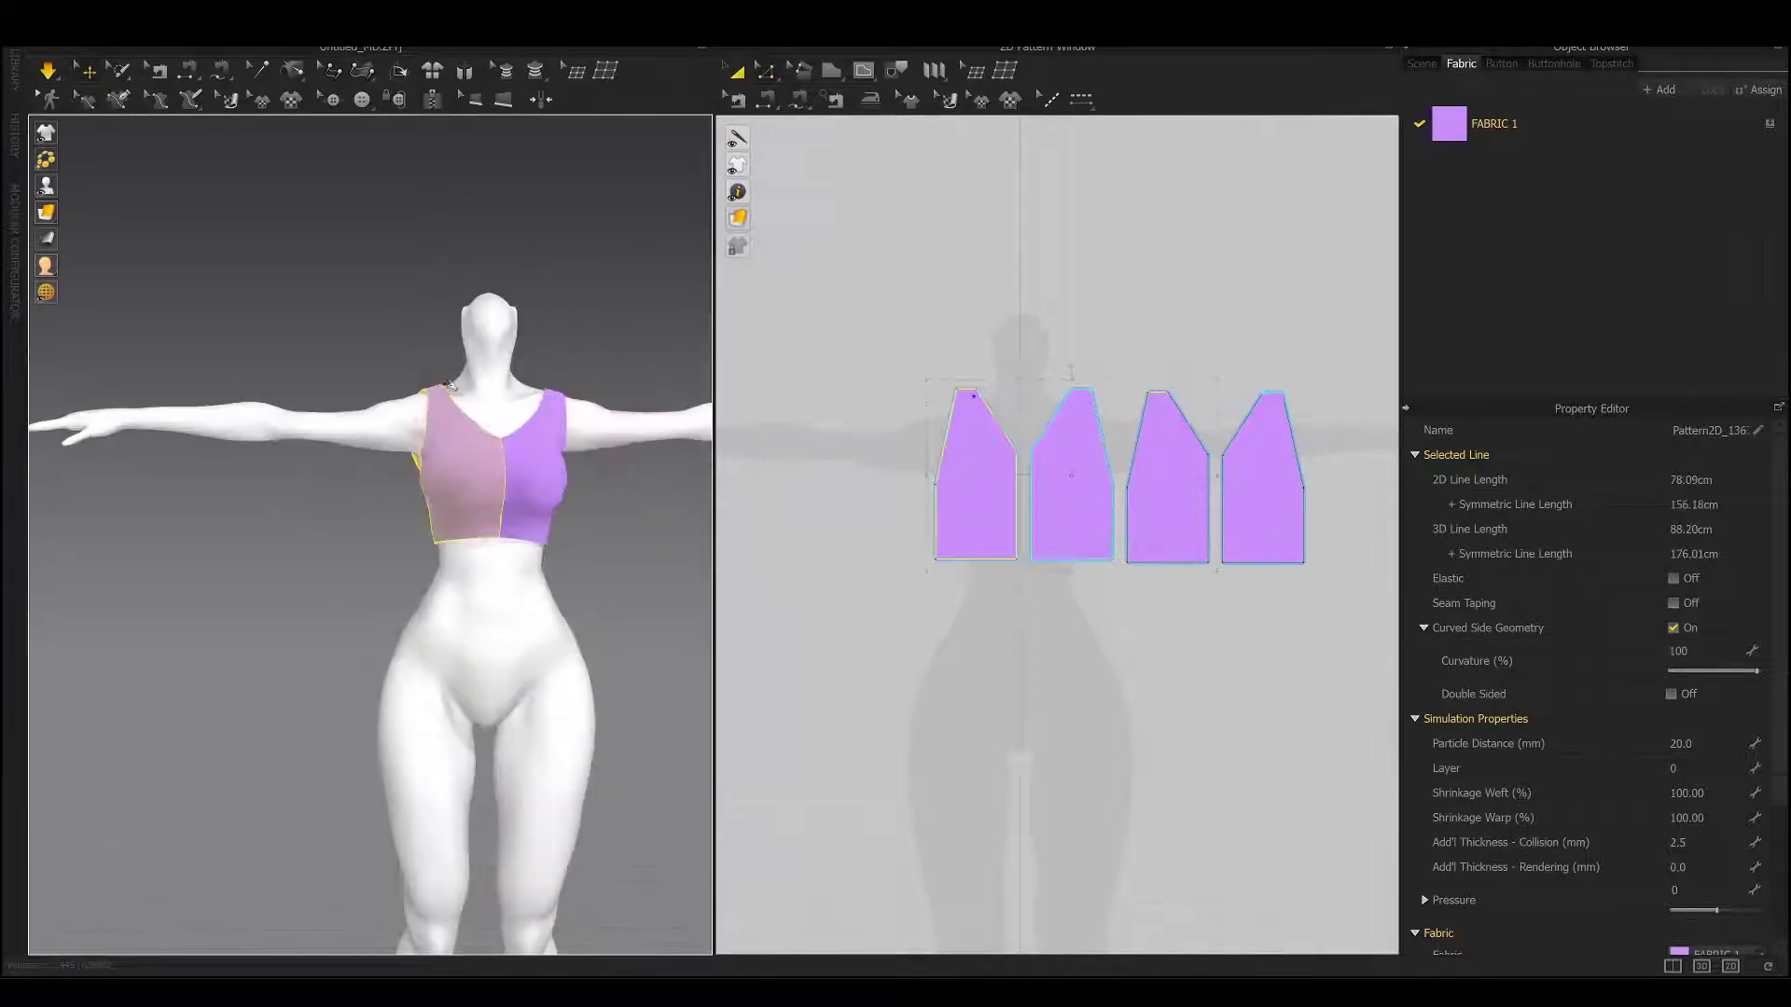
right_drag(584, 530, 616, 525)
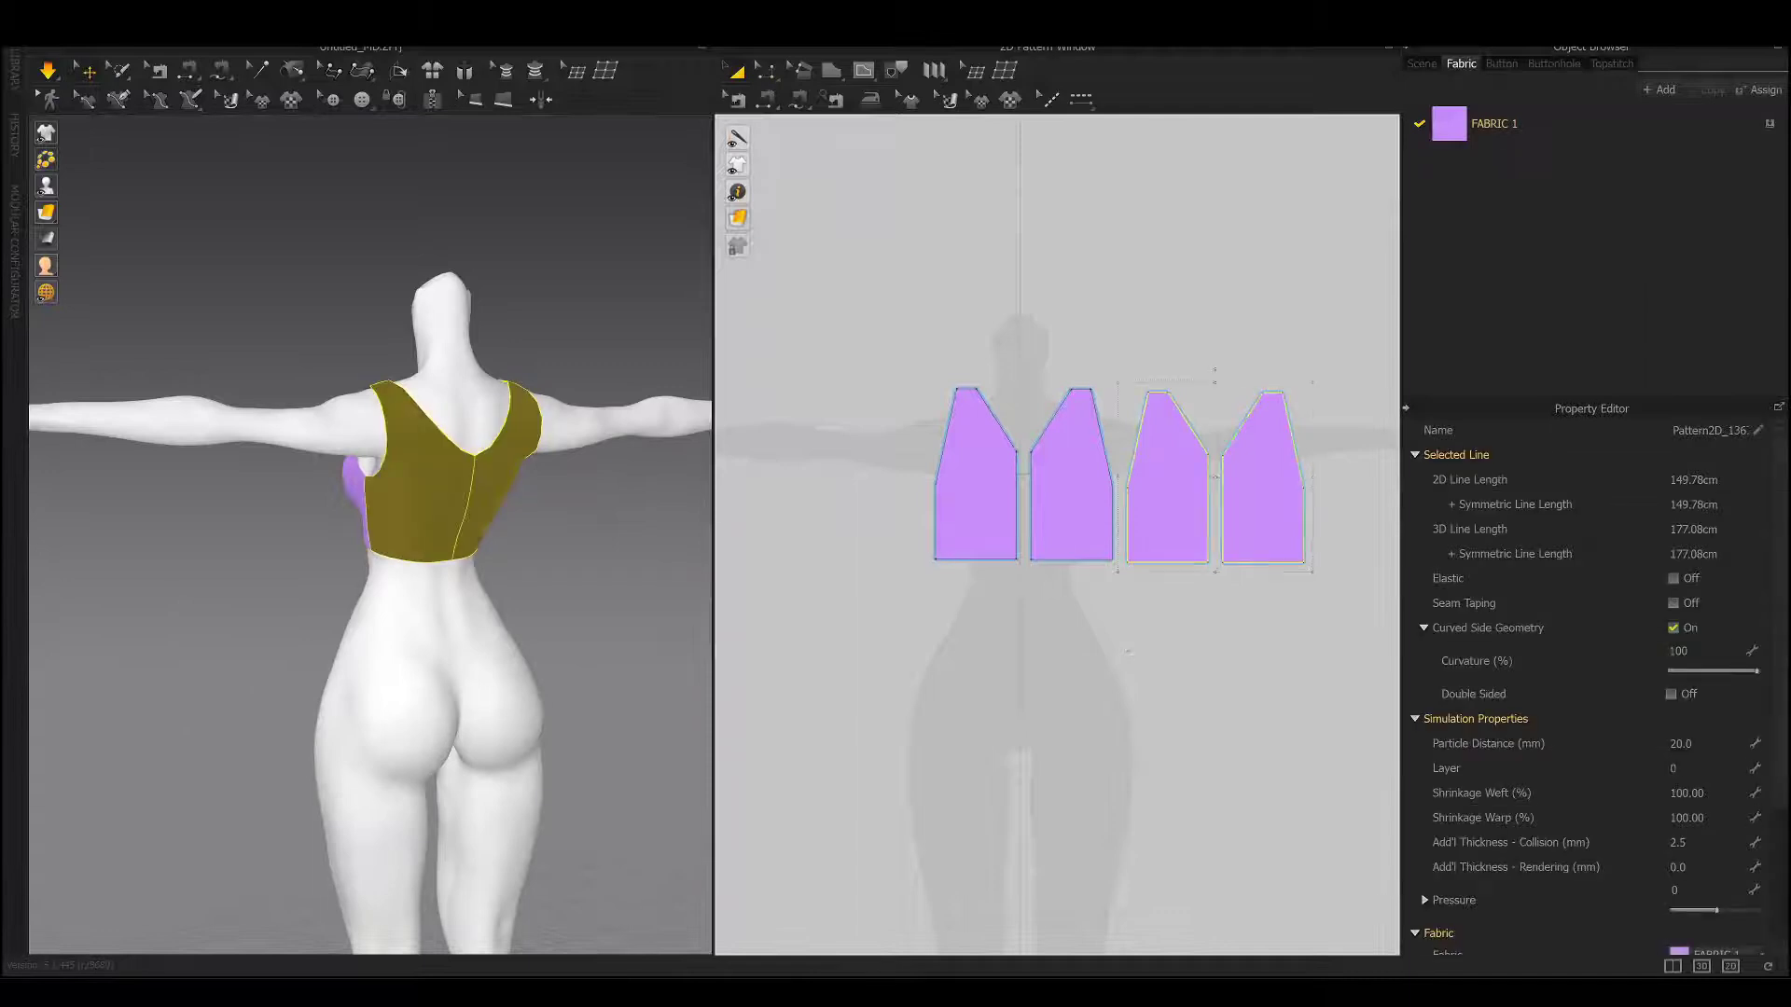
click(1166, 485)
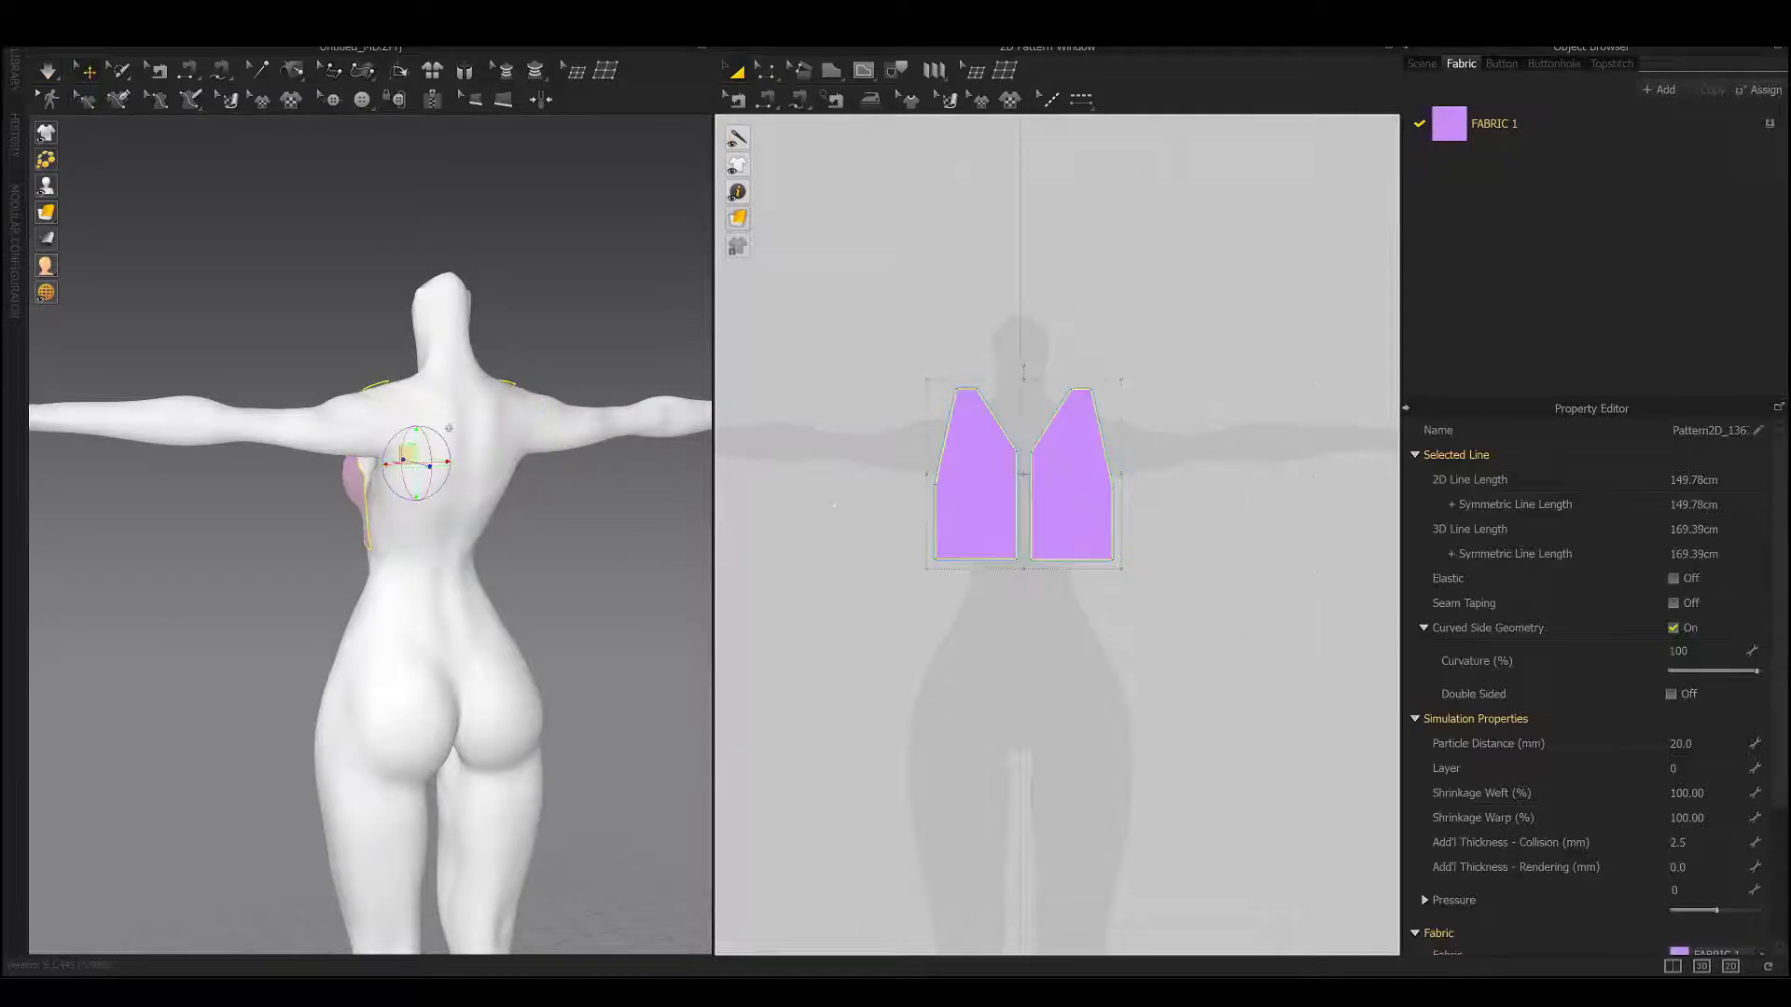
mouse_move(401, 447)
right_down()
mouse_move(280, 466)
mouse_move(450, 320)
right_up()
right_click(290, 439)
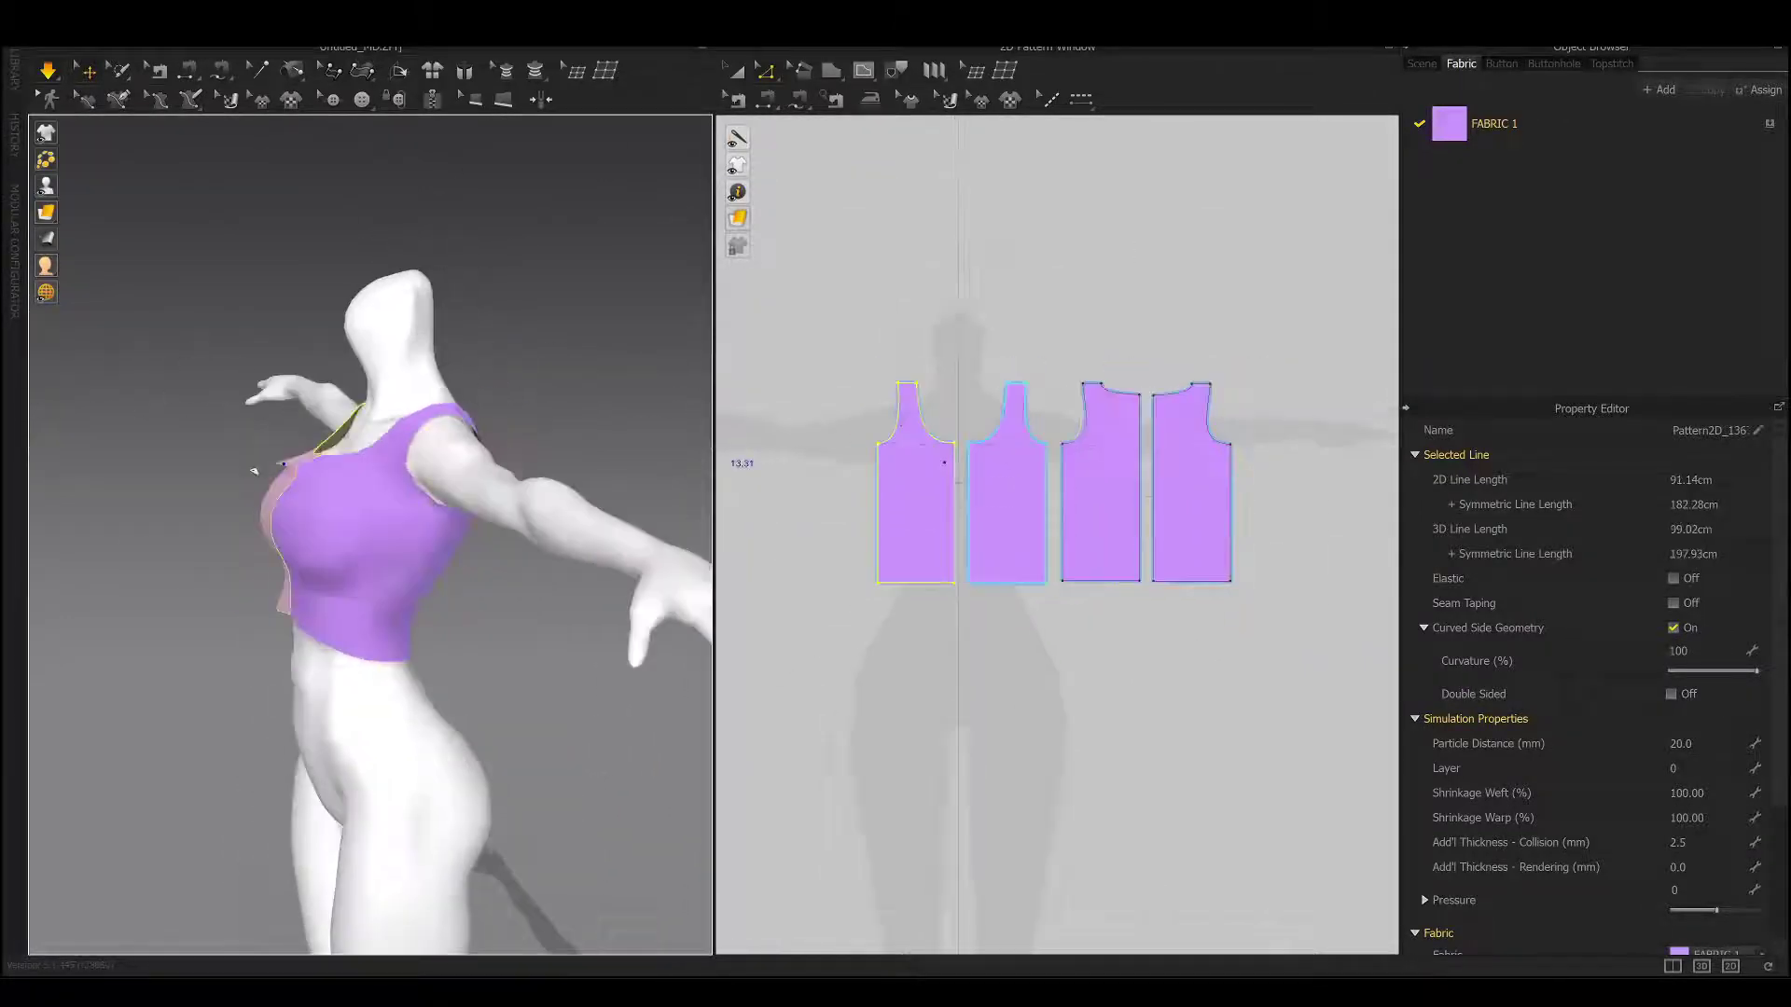
Straighten the front pair's side edges to 19.48 cm and check the fit from the other side.
scroll(897, 485, up, 2)
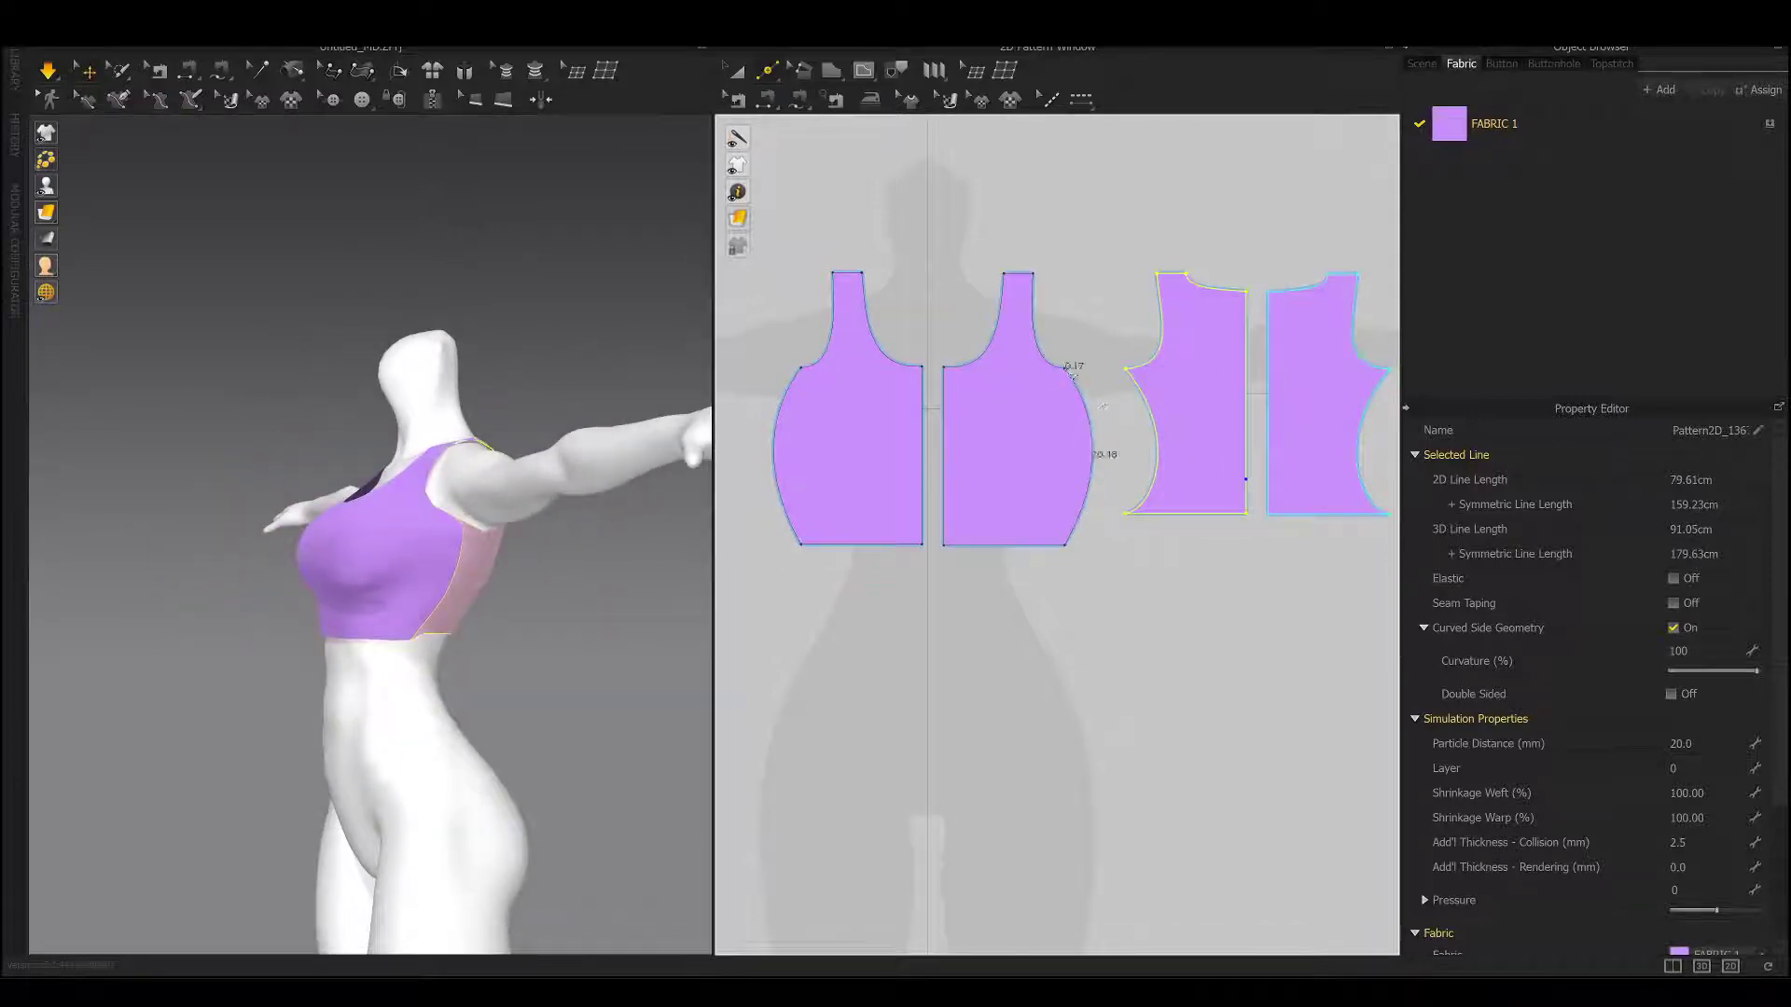
click(1087, 454)
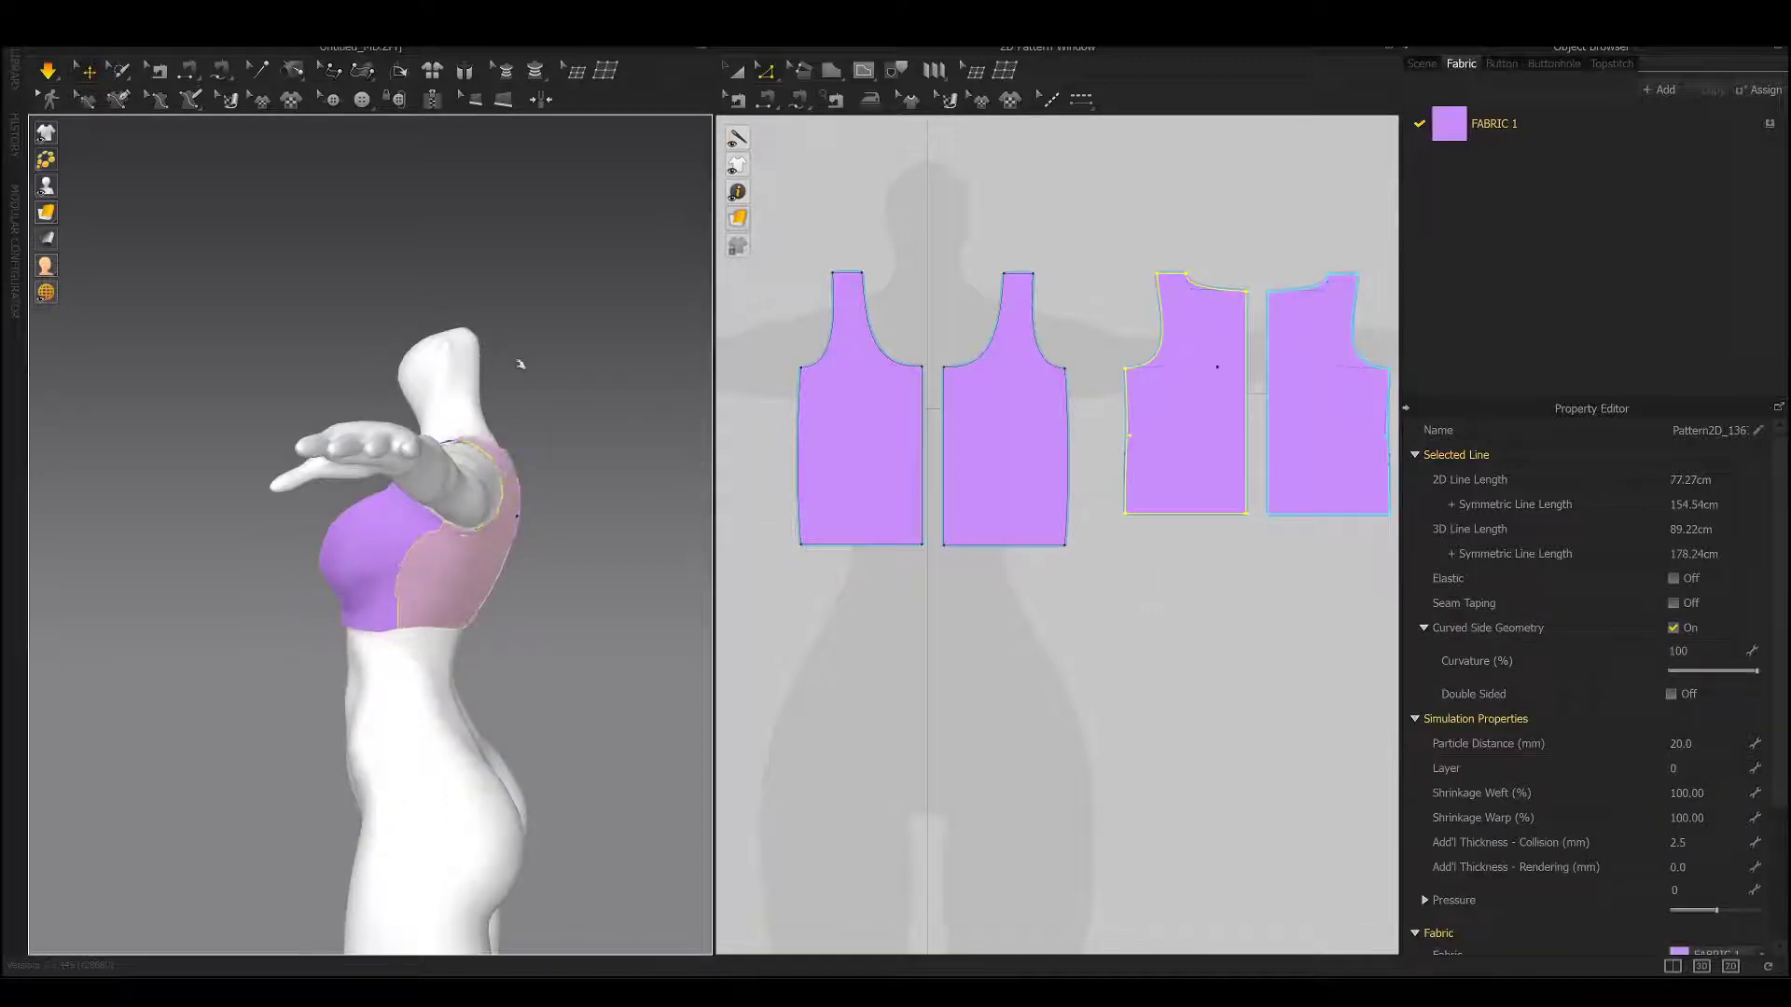
mouse_move(567, 364)
right_down()
mouse_move(635, 493)
mouse_move(500, 400)
right_up()
scroll(1131, 426, up, 2)
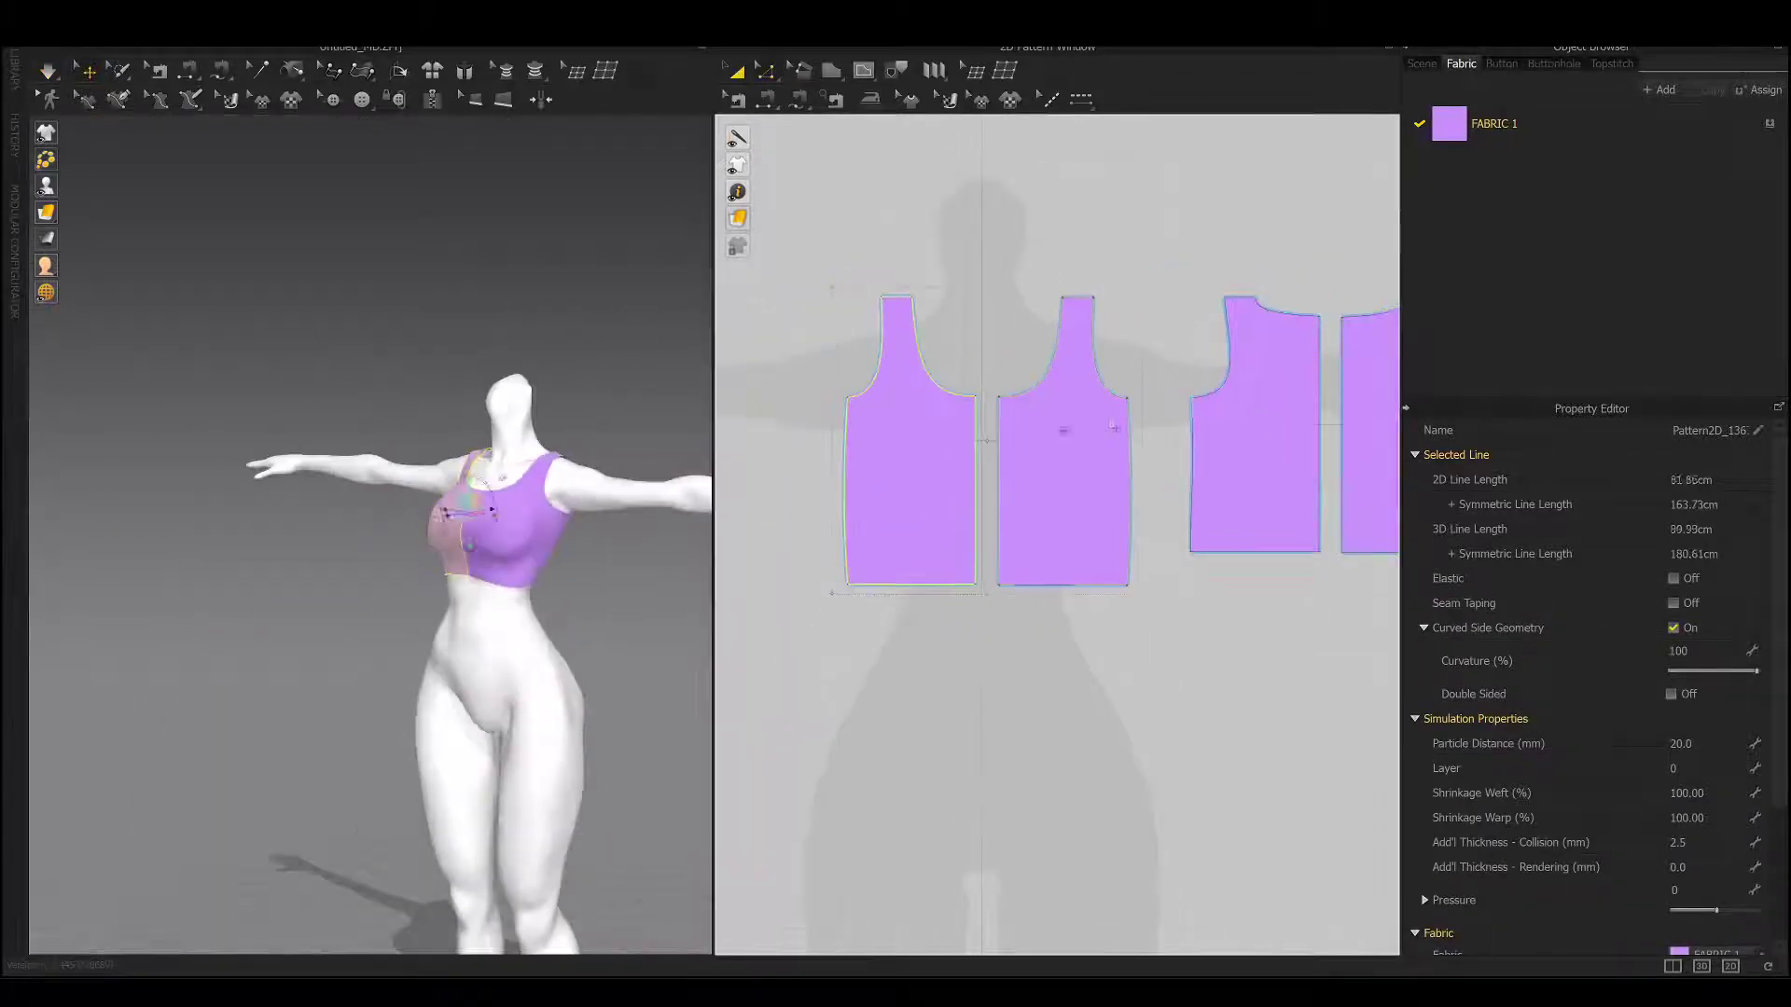
scroll(1266, 503, down, 5)
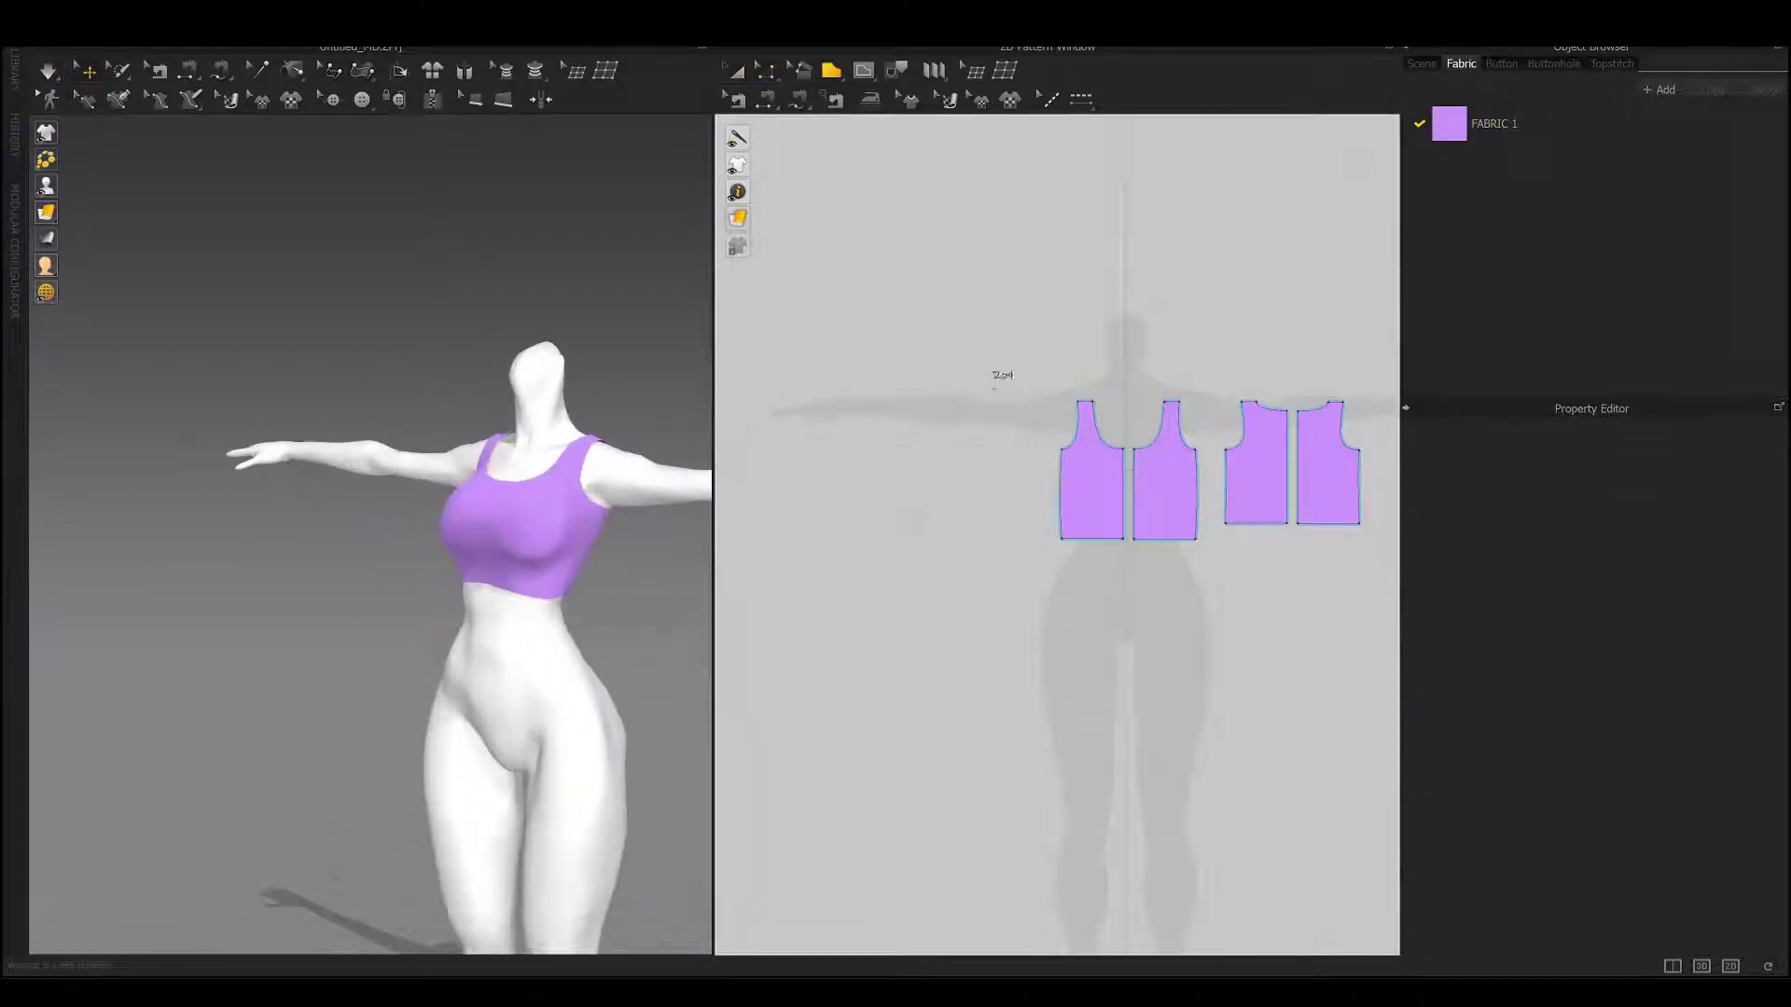
Draw a rectangular sleeve piece and curve one edge outward into a D shape.
drag(1037, 373, 1037, 372)
scroll(1018, 360, up, 2)
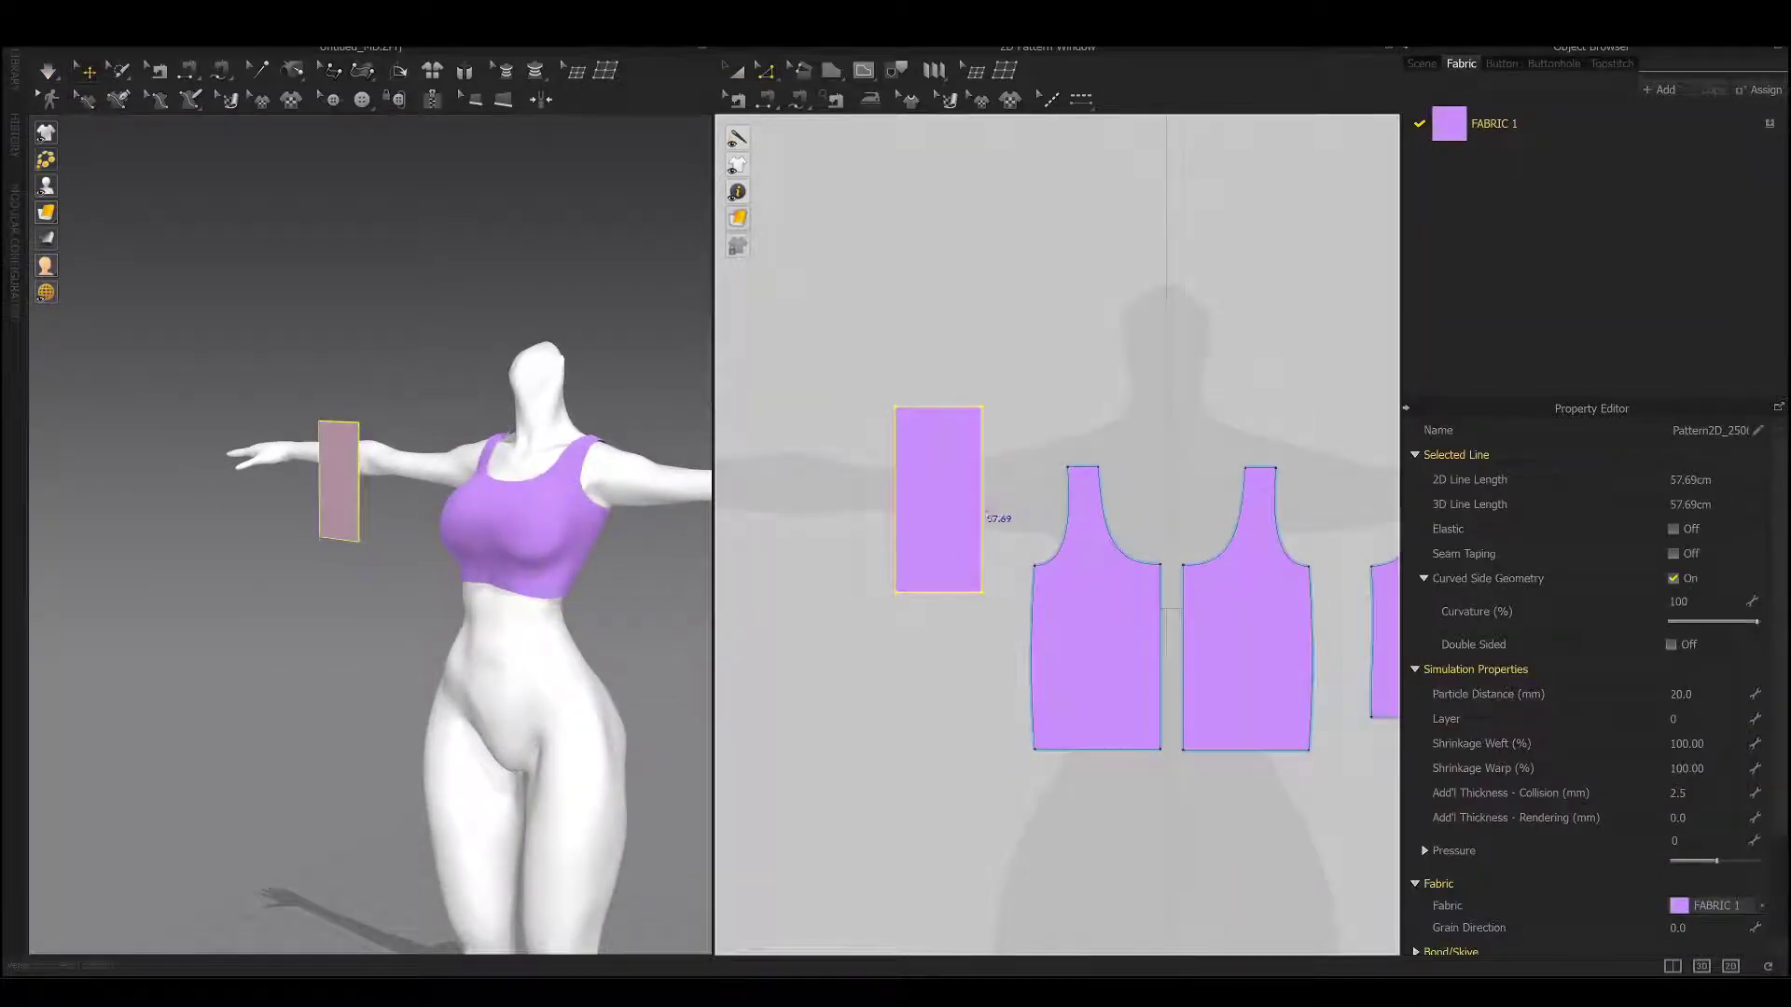
drag(1046, 506, 1042, 504)
mouse_move(373, 485)
right_down()
mouse_move(417, 308)
mouse_move(588, 447)
mouse_move(653, 401)
right_up()
key(q)
Select the sleeve's curved edge and add an inset line along it.
right_drag(979, 397, 1033, 371)
click(1033, 371)
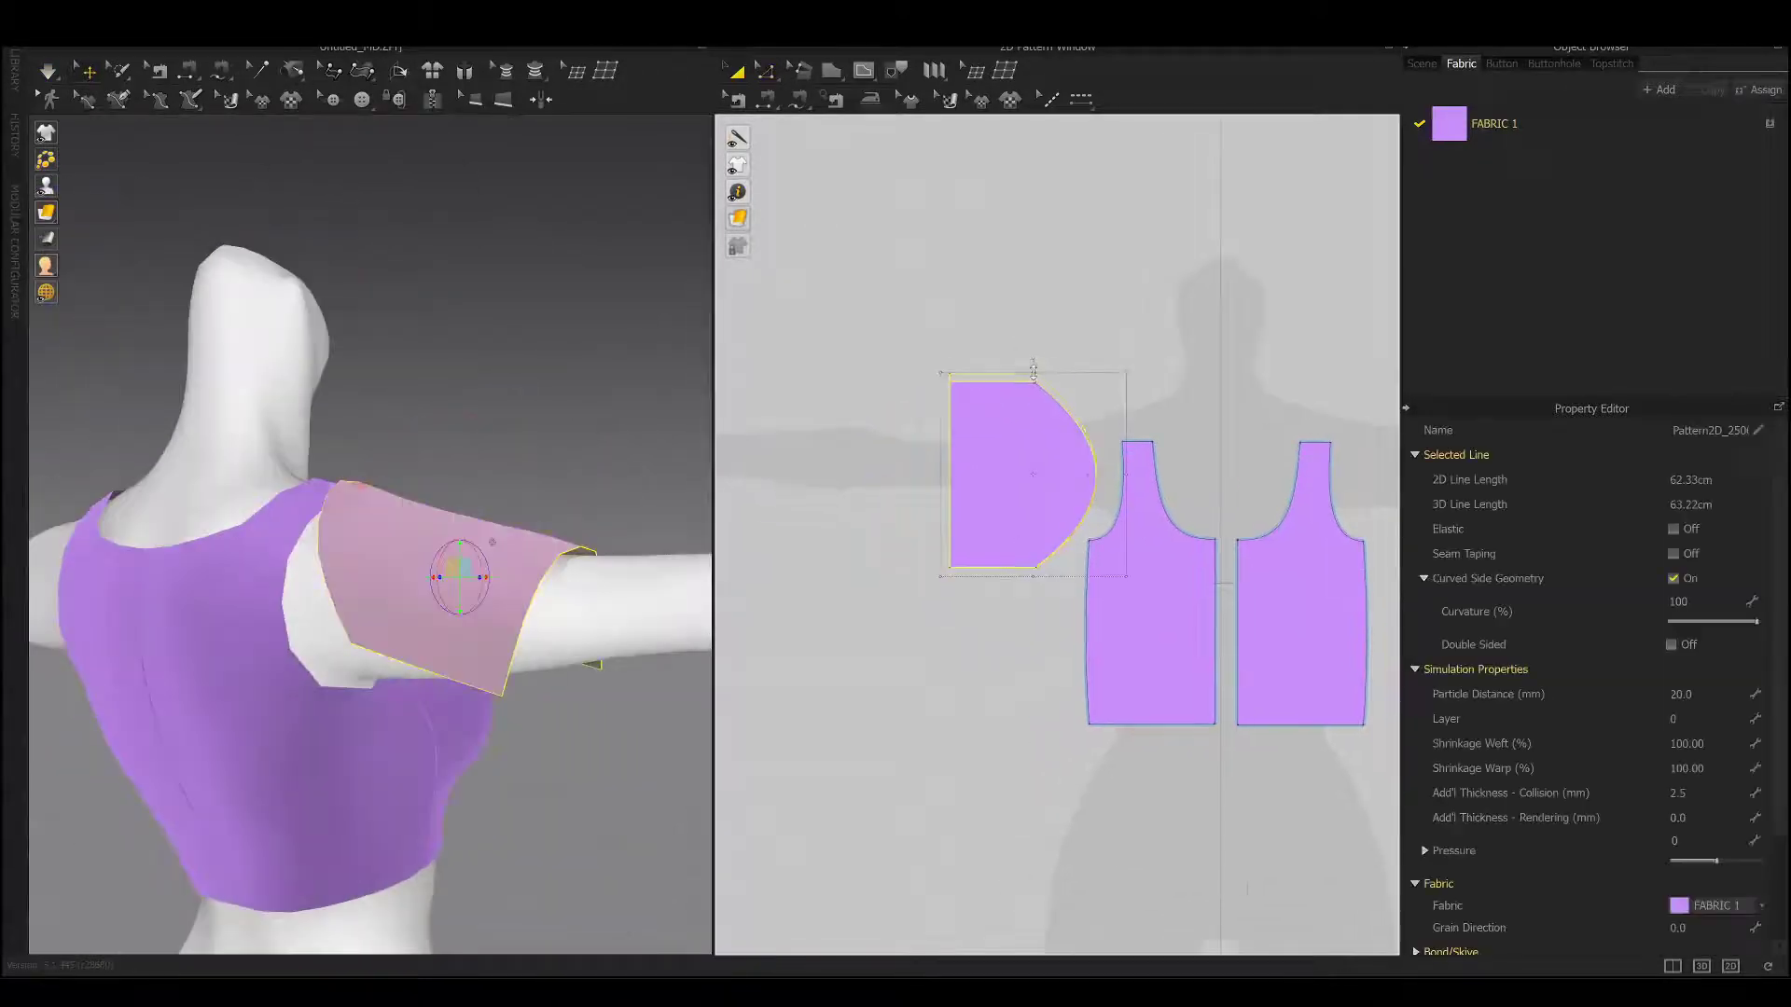
scroll(1032, 327, down, 3)
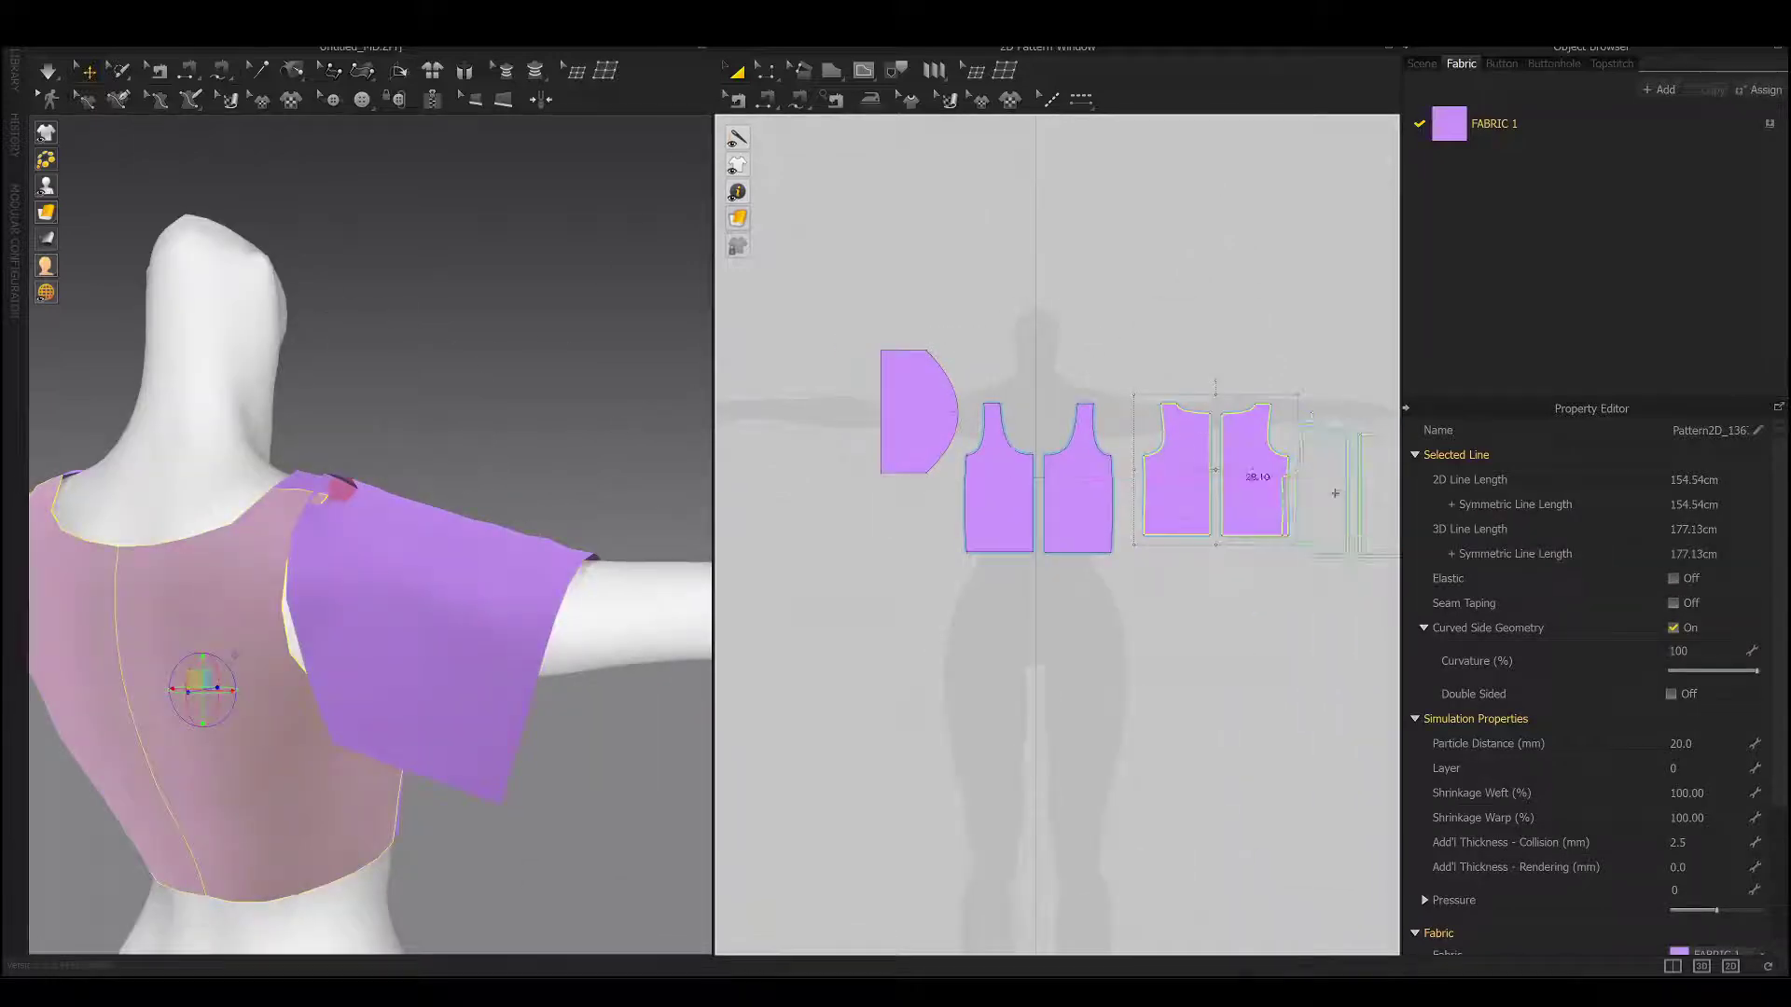
scroll(933, 392, up, 2)
right_click(923, 373)
click(978, 373)
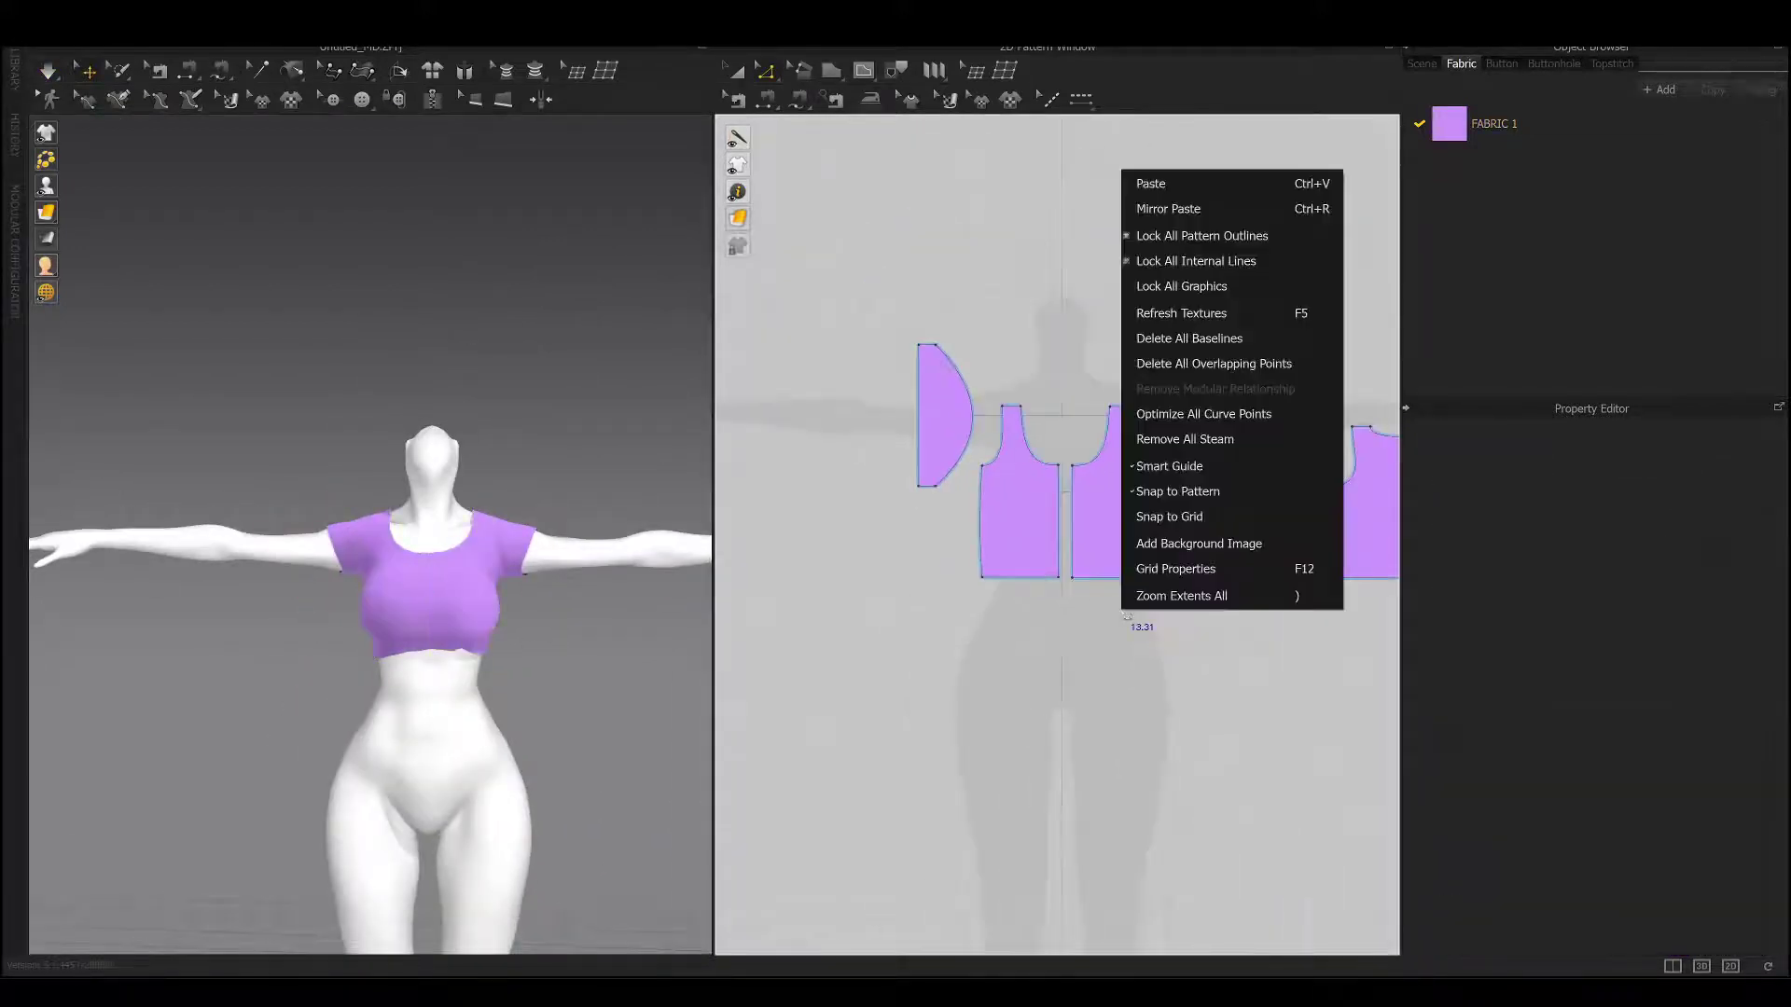
Offset the bottom hem edges of the front pieces as internal lines.
right_click(1040, 583)
click(1110, 719)
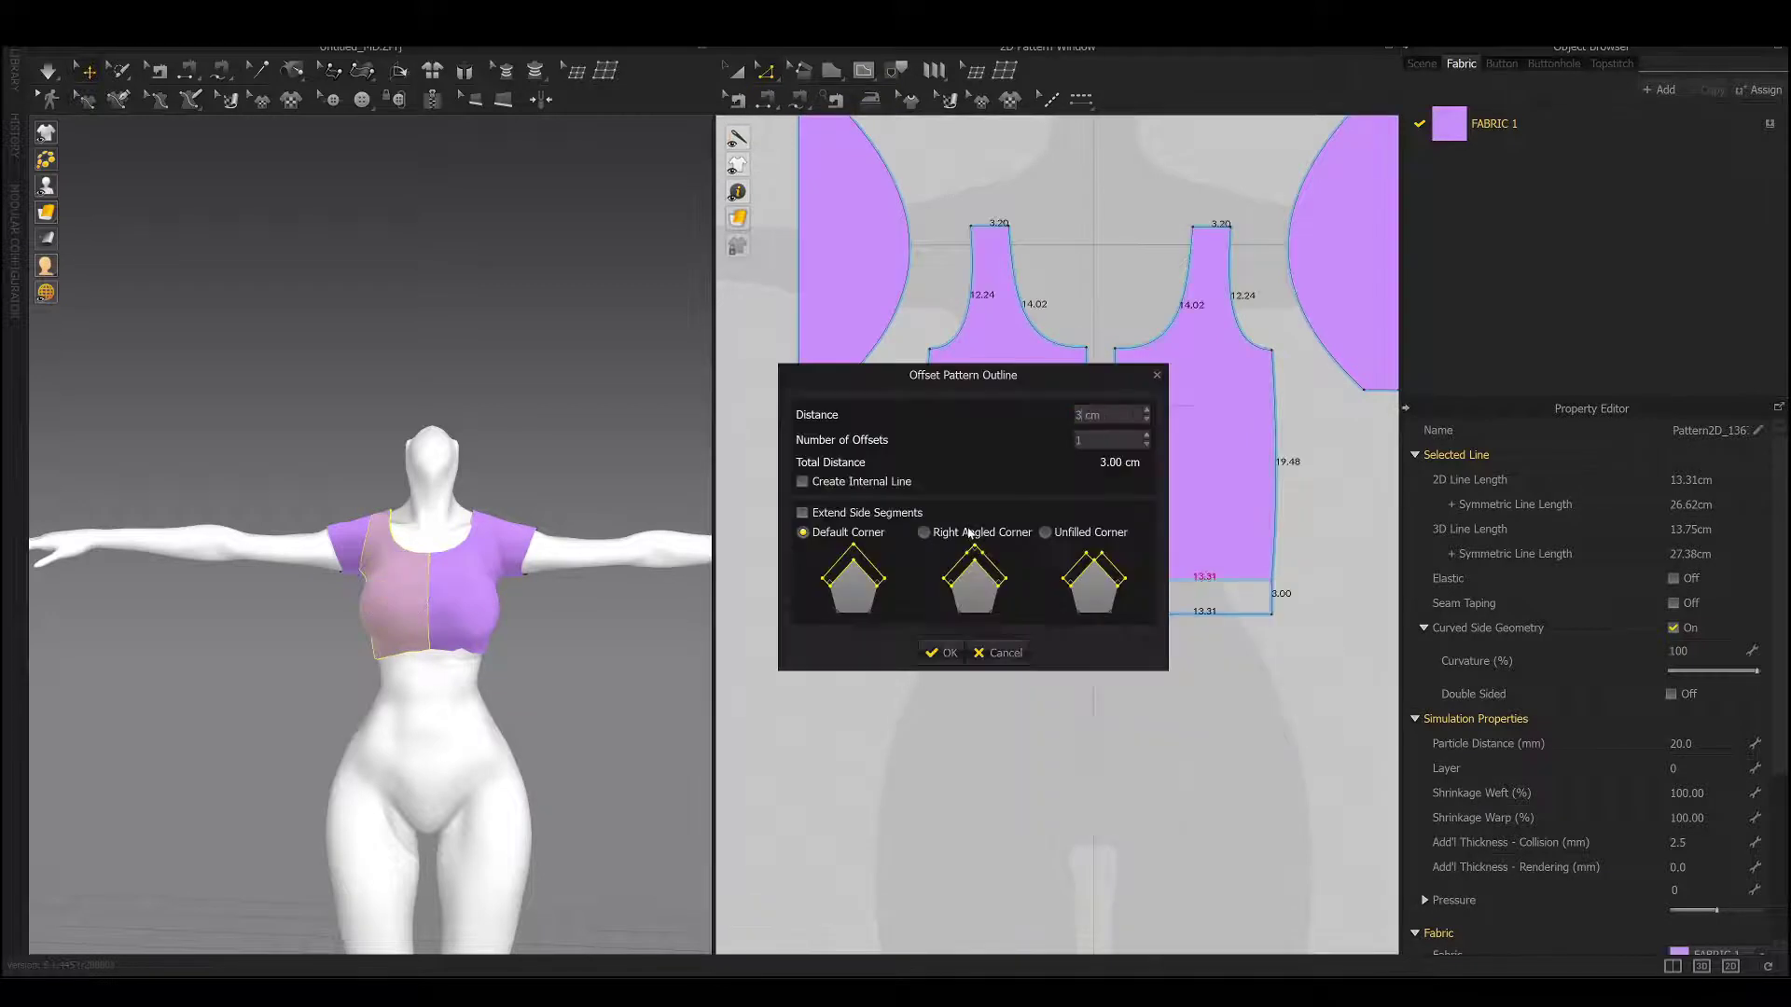
click(942, 653)
right_click(1247, 587)
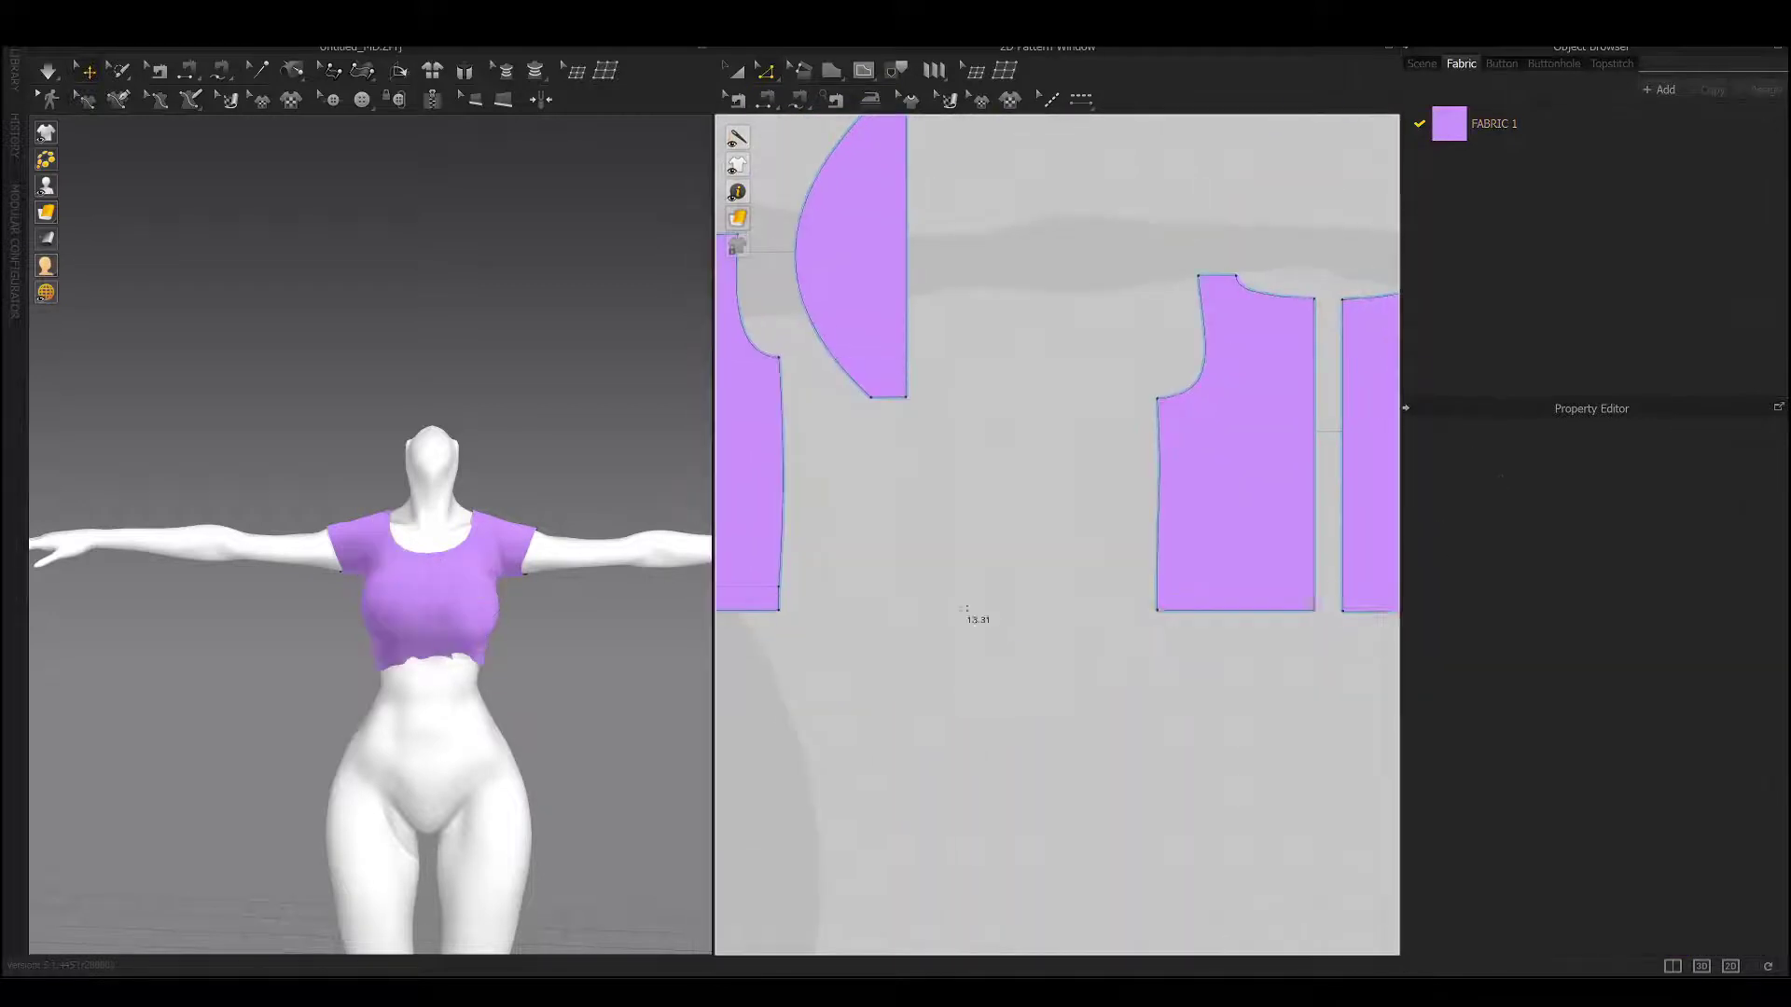
right_click(971, 589)
click(1007, 719)
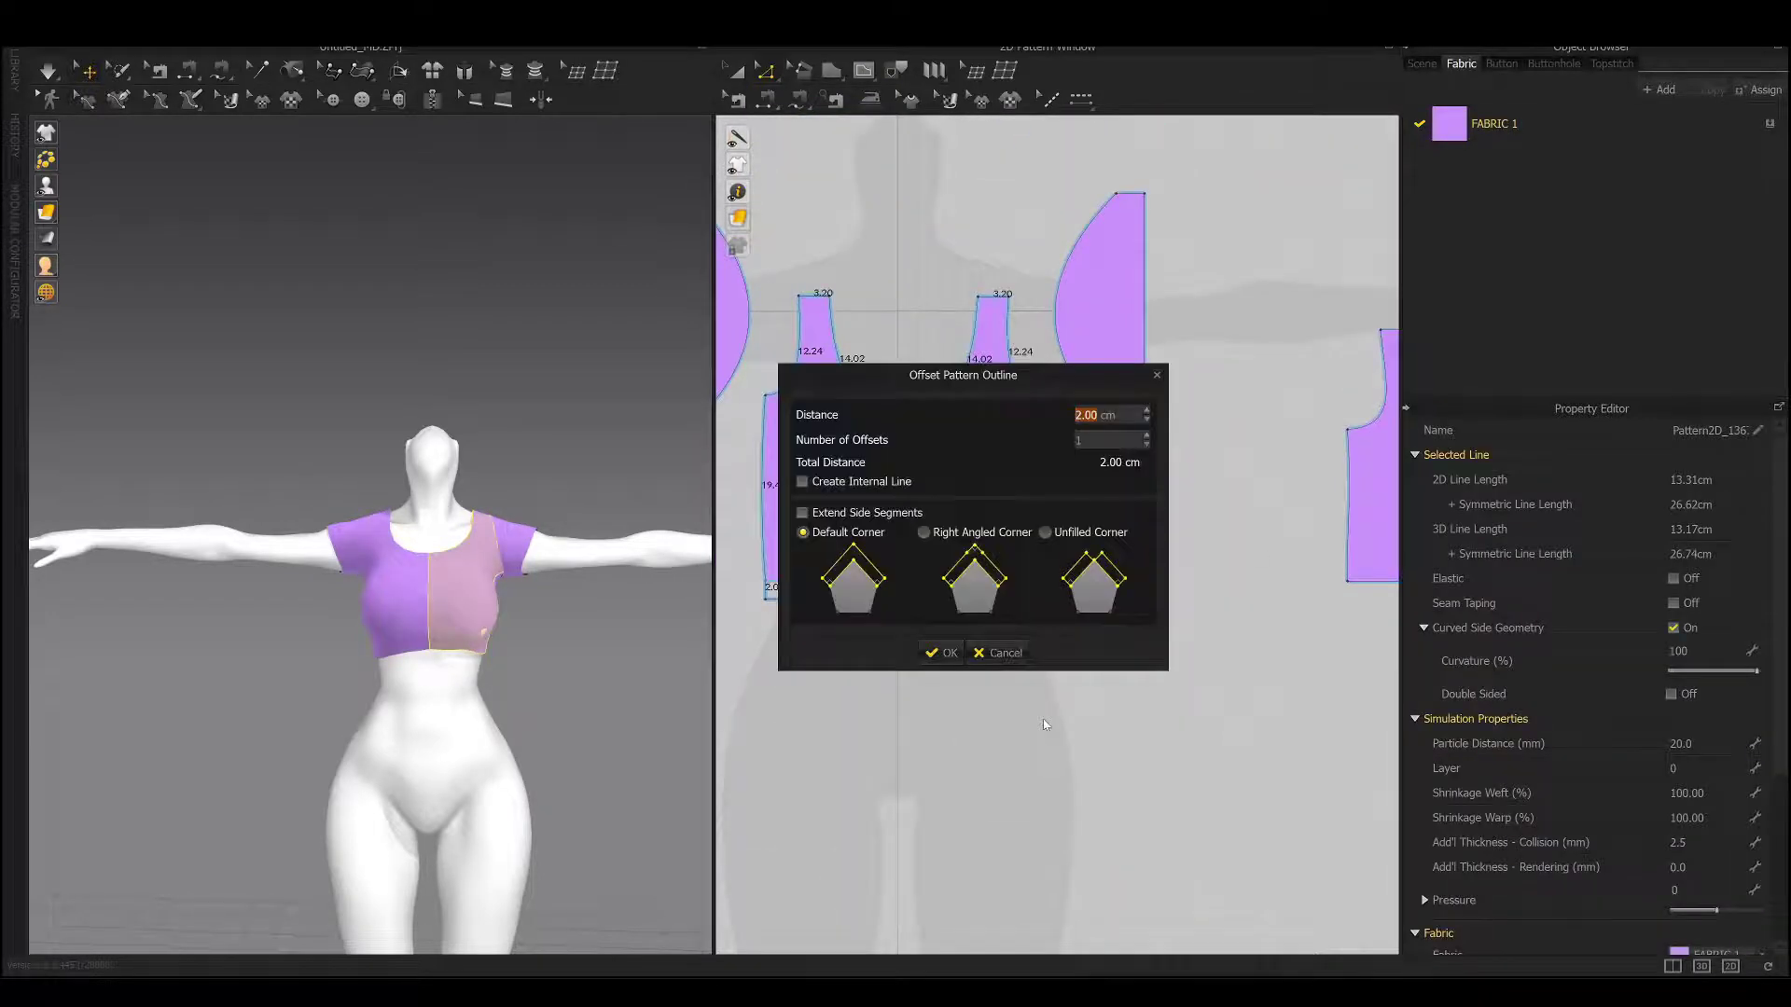
click(942, 653)
right_click(1133, 571)
click(1175, 715)
click(942, 653)
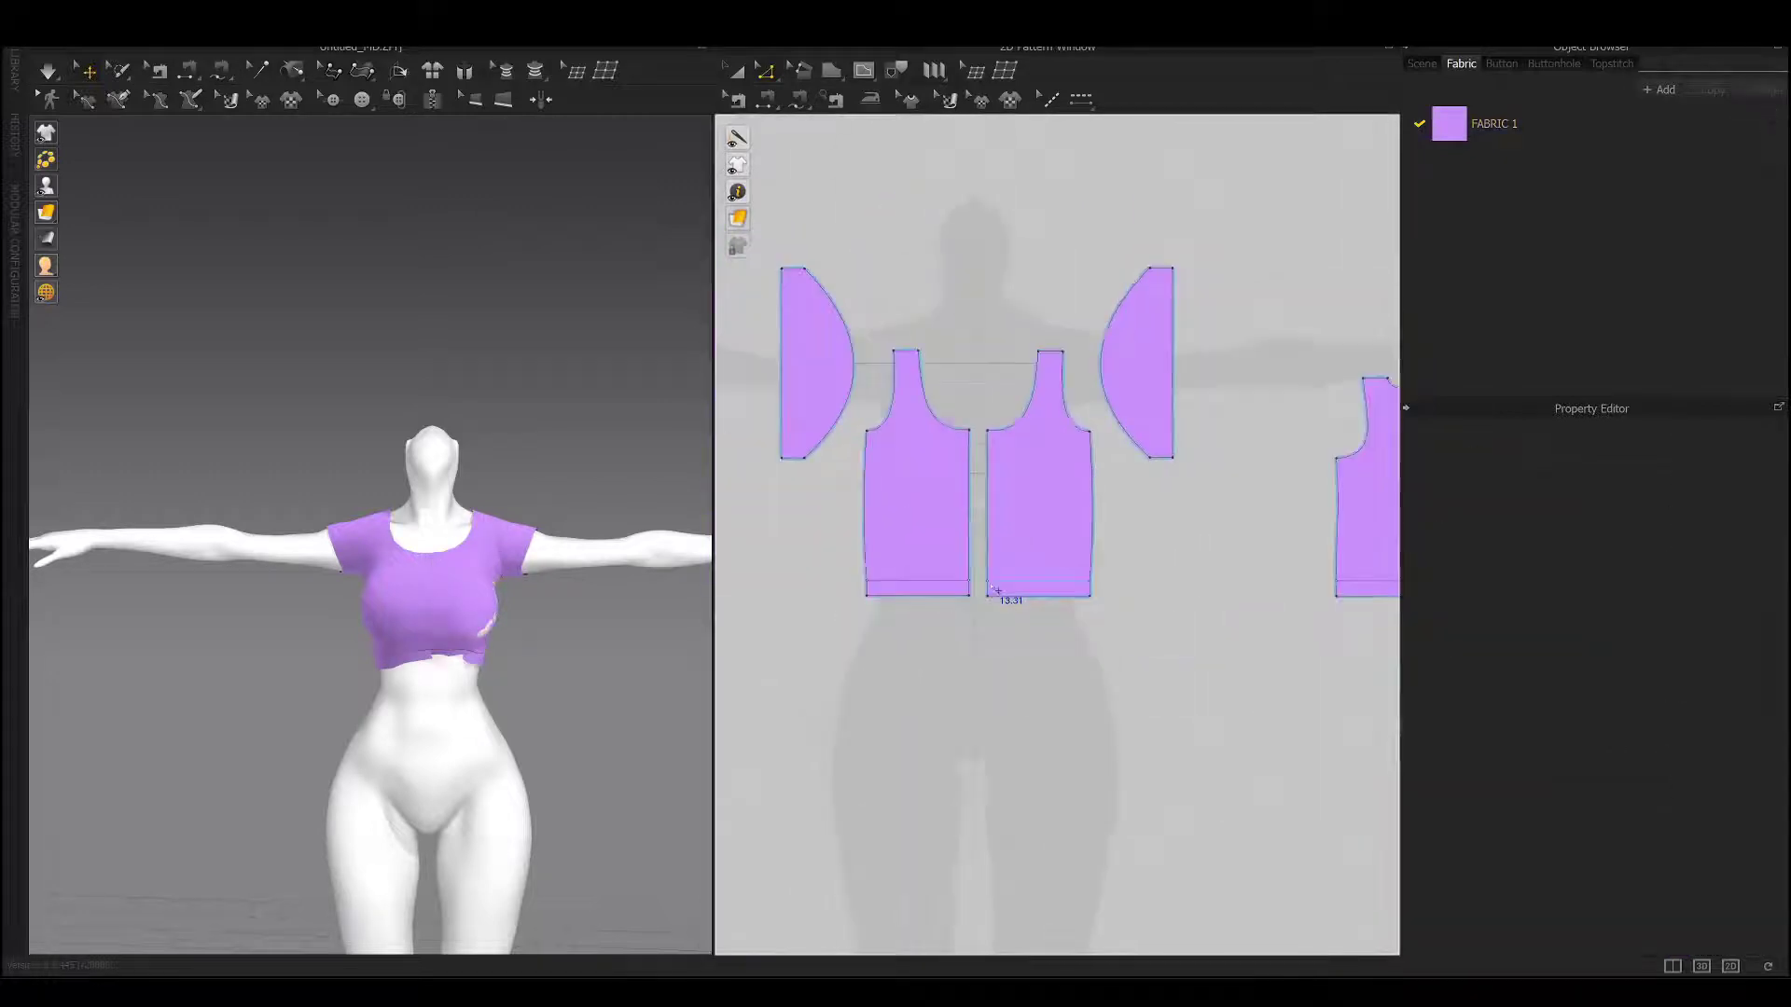
Offset the other front piece's hem edge as an internal hem line.
right_click(1112, 615)
click(1157, 726)
click(933, 679)
right_click(1032, 619)
click(1199, 736)
click(1050, 674)
Cut and sew the front pieces along the internal hem lines into separate hem bands.
scroll(1079, 637, up, 3)
scroll(1082, 639, down, 3)
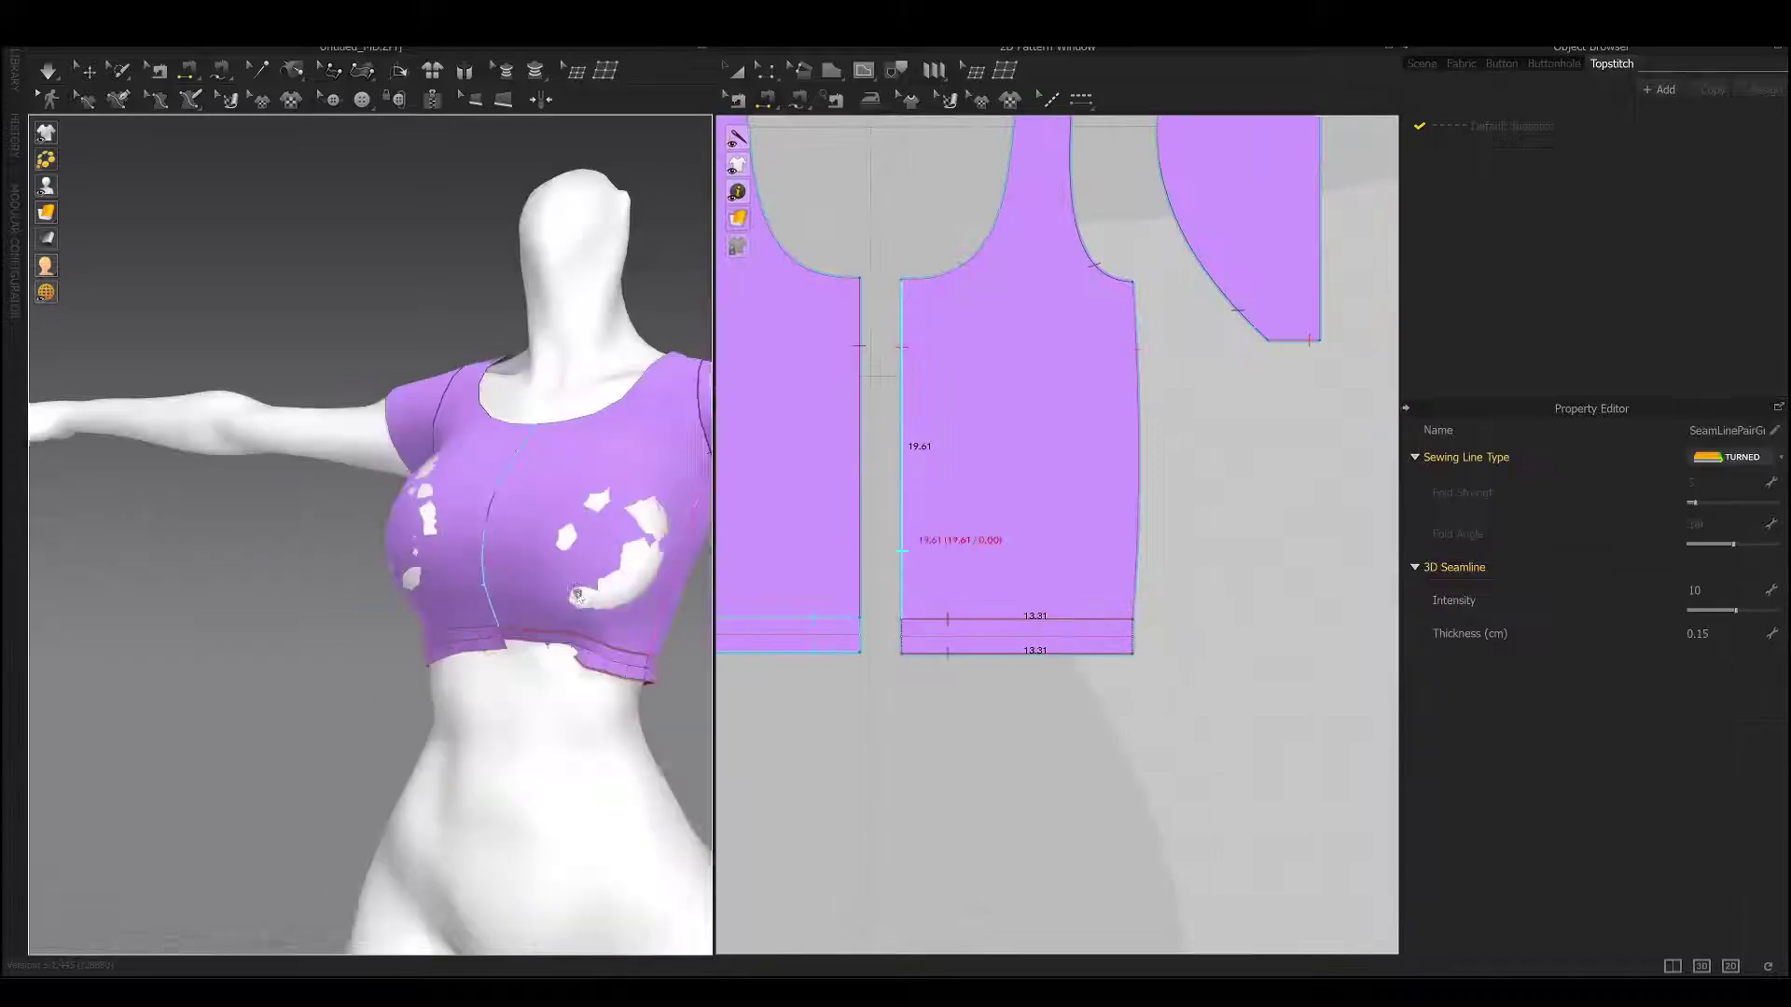
right_drag(466, 559, 354, 578)
click(392, 653)
scroll(391, 653, up, 5)
right_drag(392, 653, 567, 601)
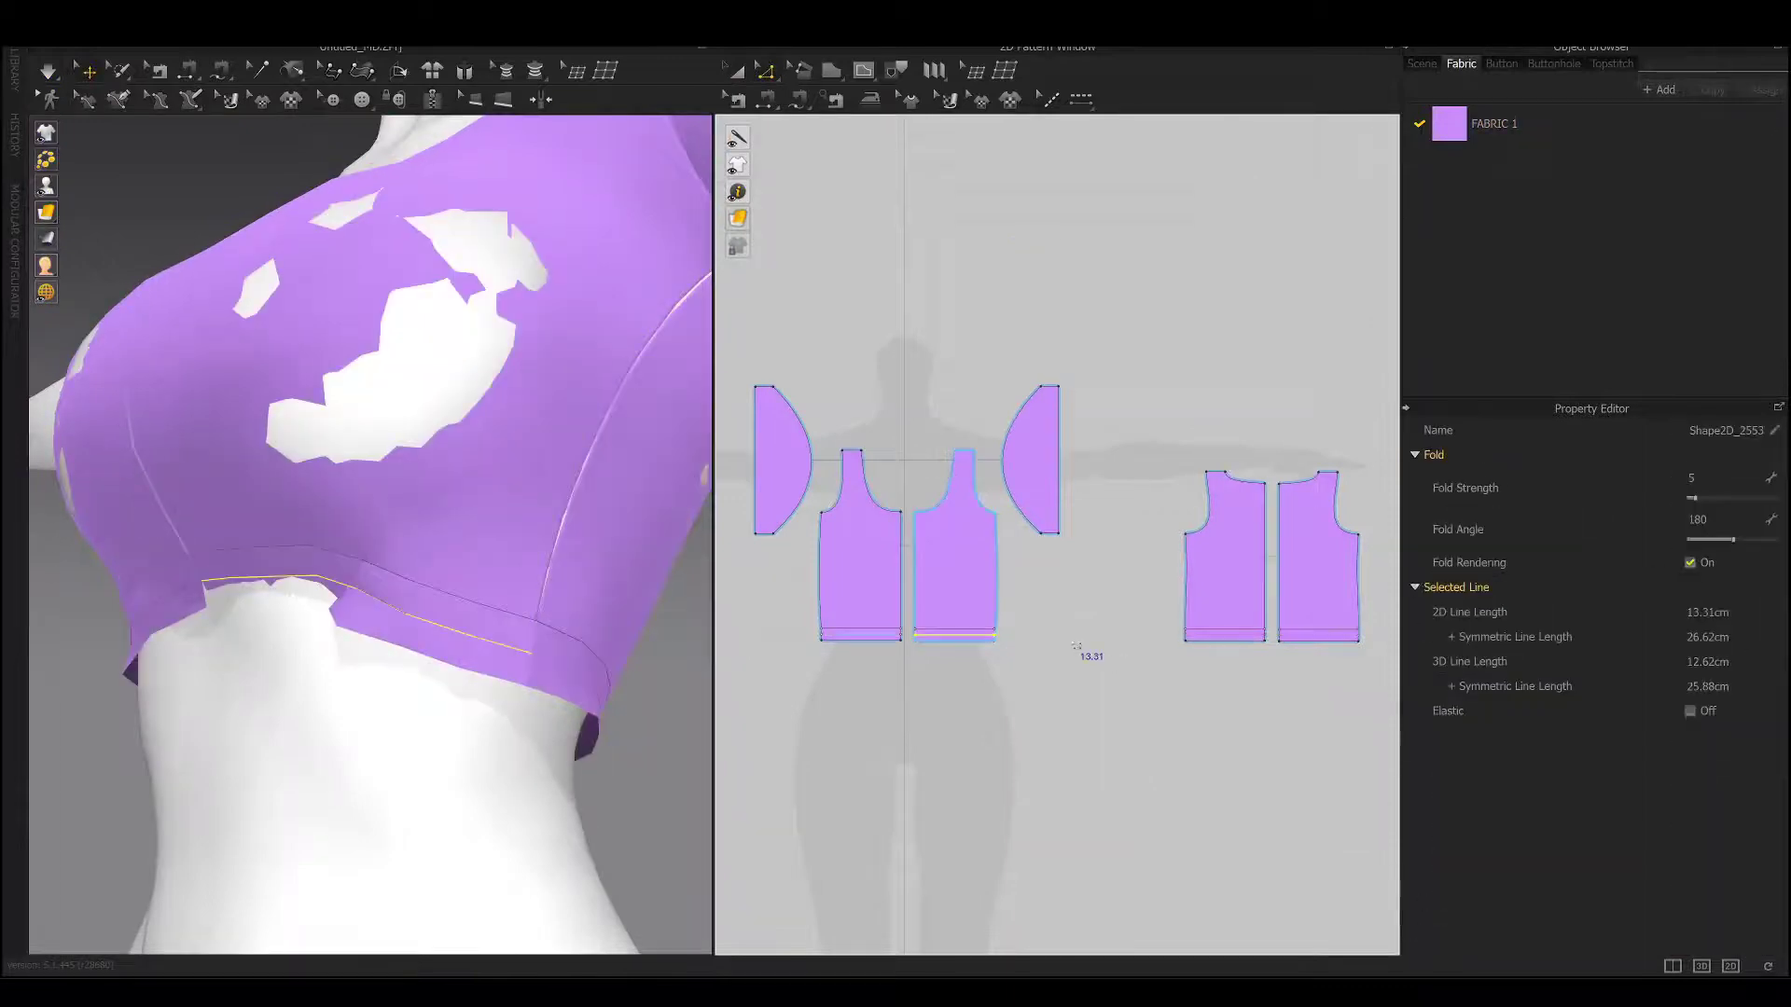
scroll(1075, 645, up, 3)
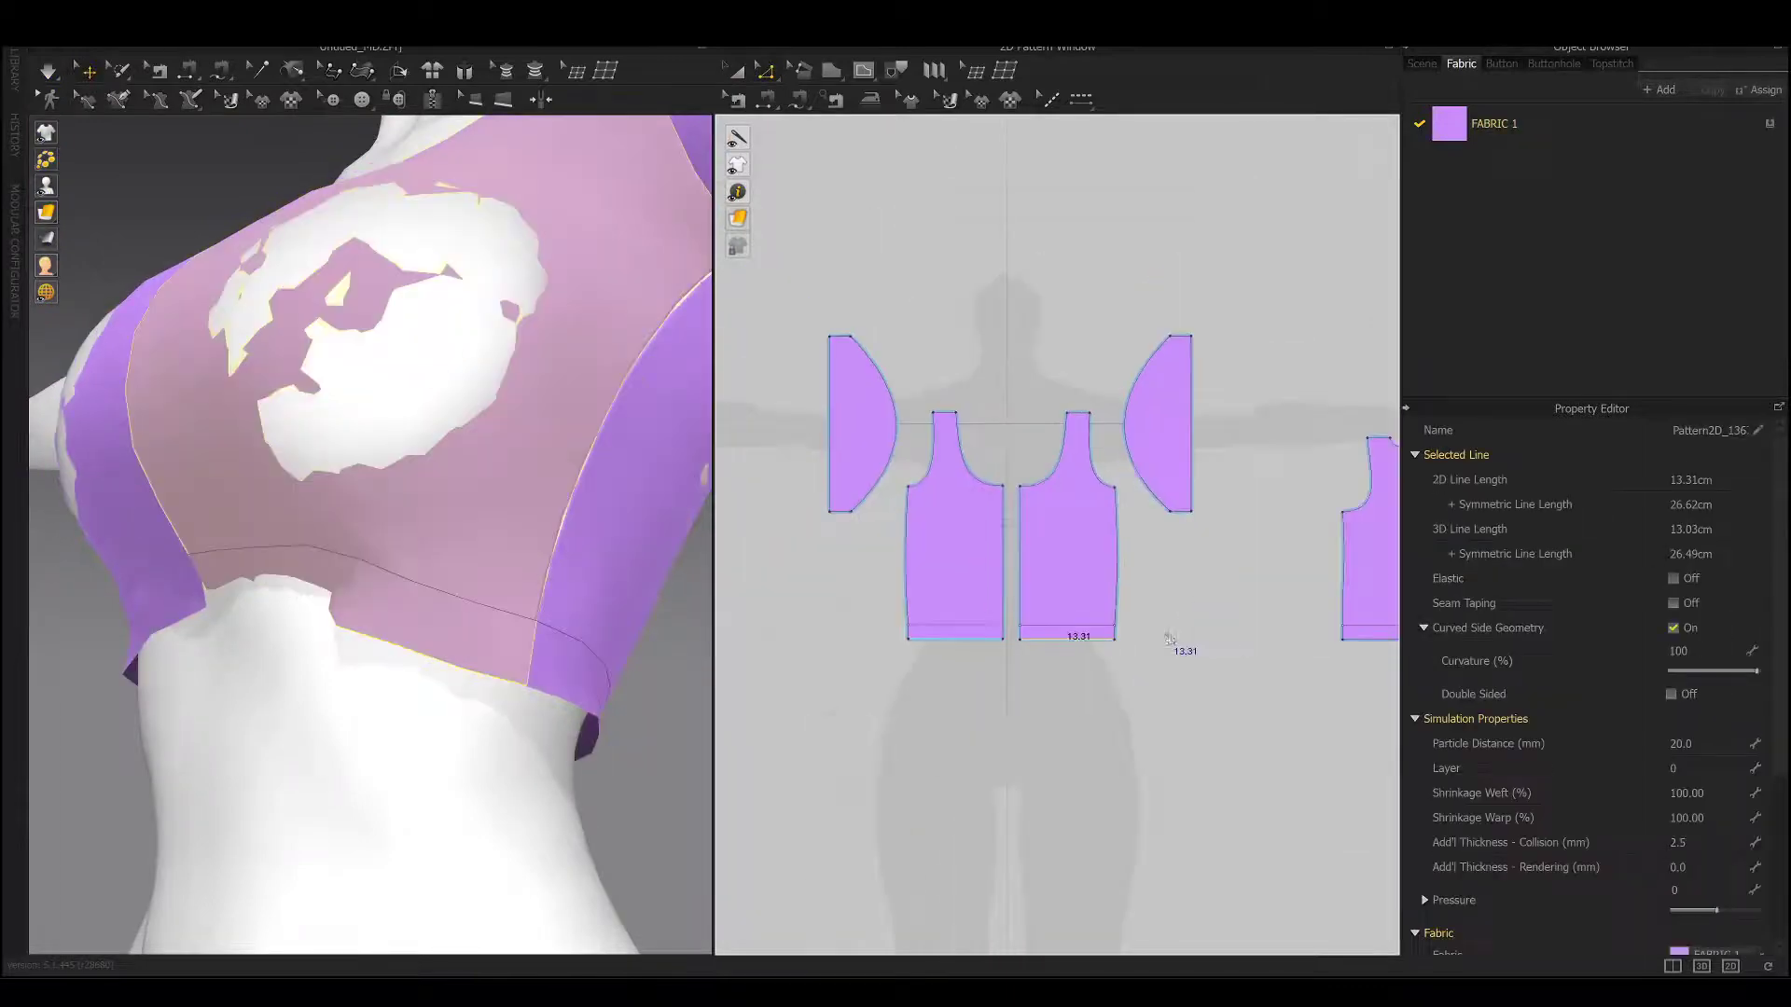
right_click(1021, 725)
right_click(1153, 597)
click(1193, 791)
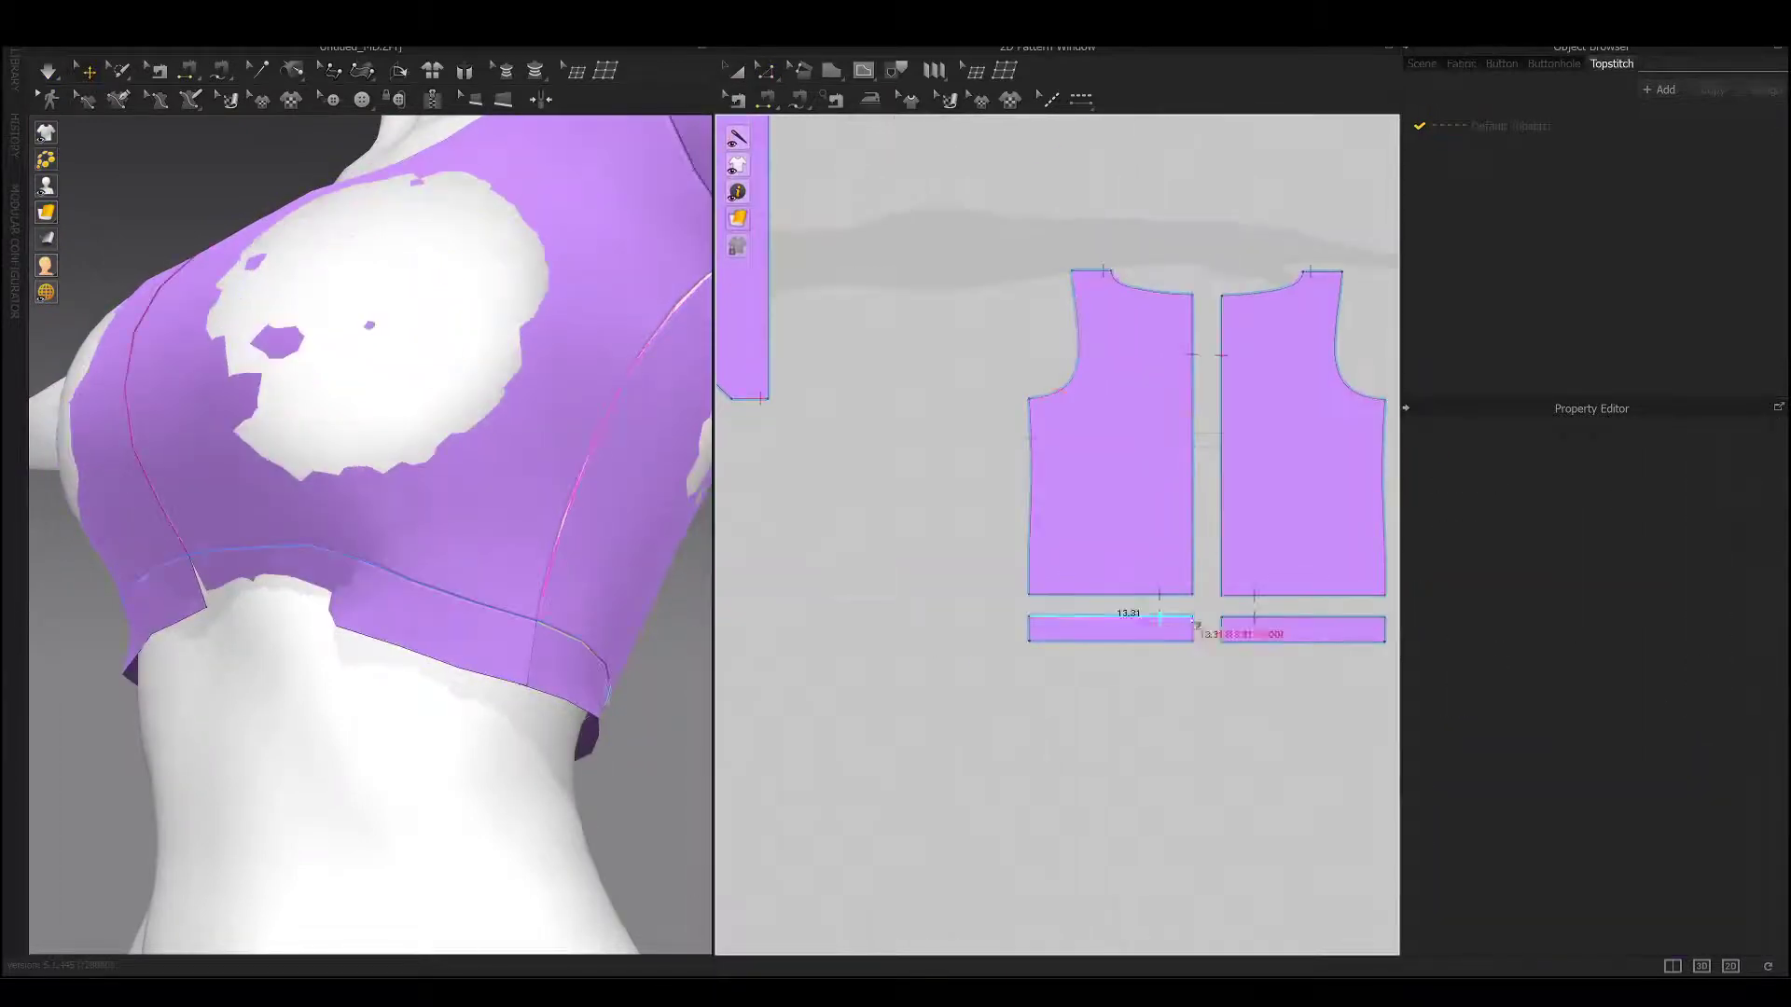
scroll(1329, 608, down, 3)
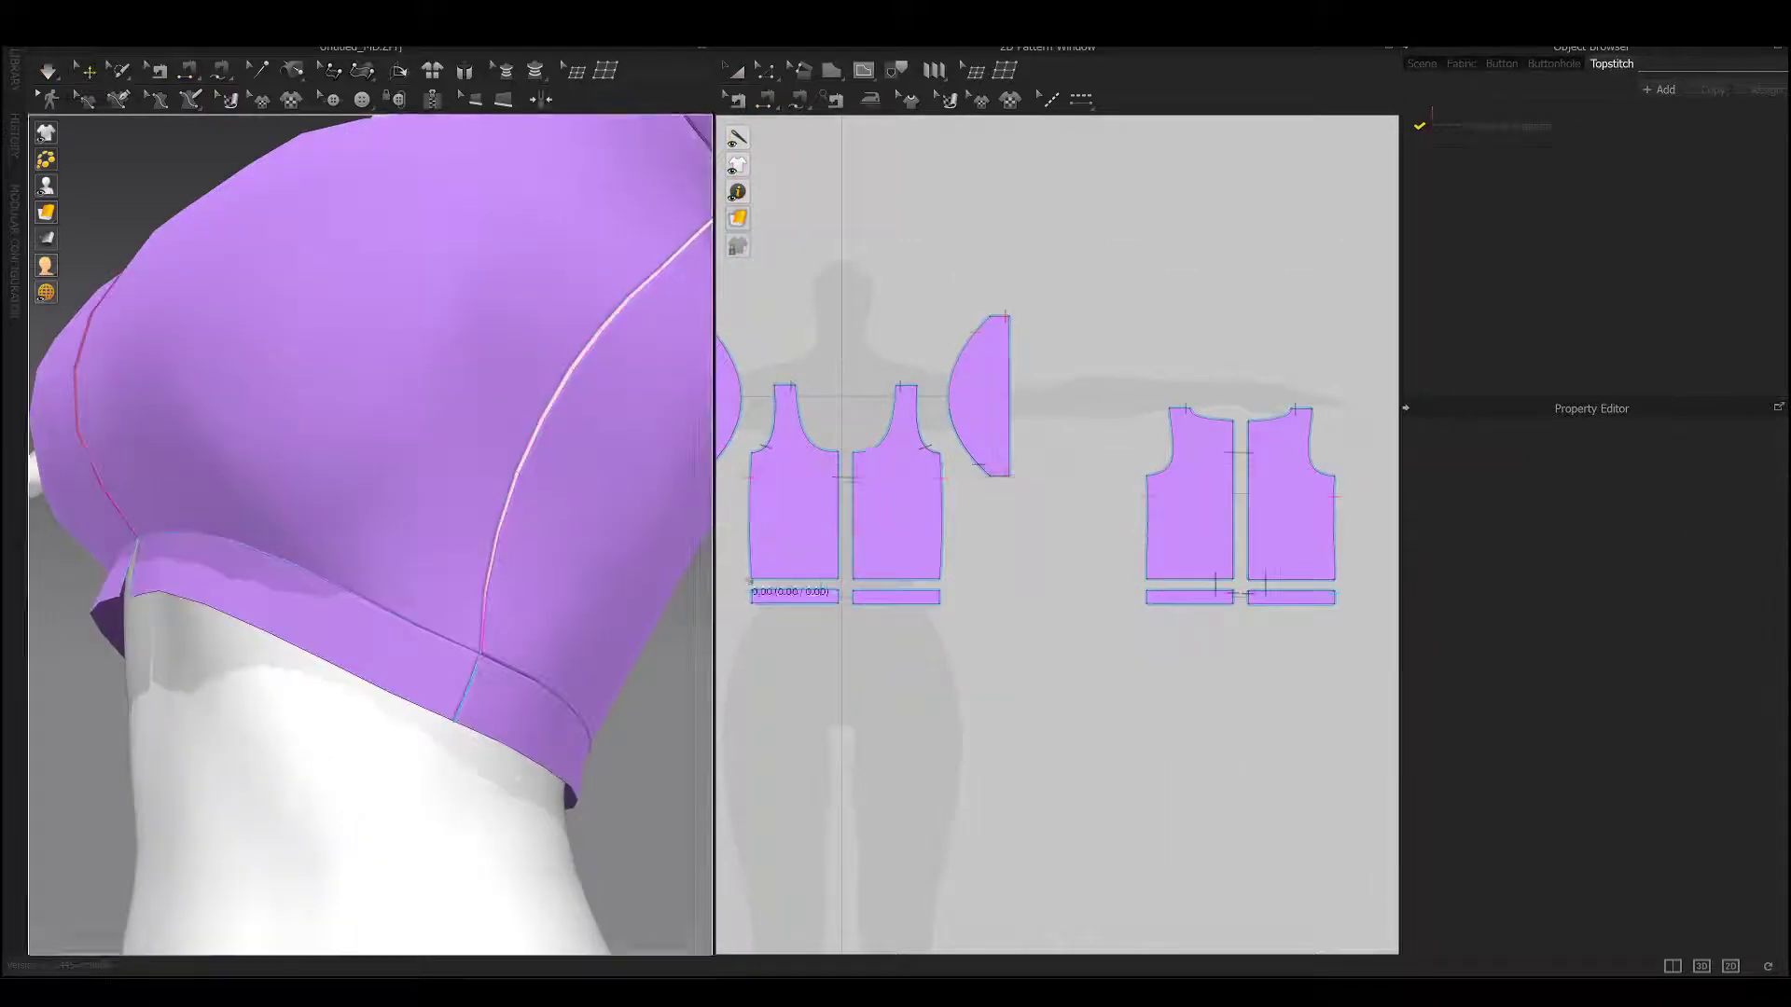
Offset the front neckline by 1.5 cm and cut and sew it into a neckline band.
mouse_move(509, 166)
right_down()
mouse_move(480, 547)
mouse_move(429, 354)
right_up()
click(473, 581)
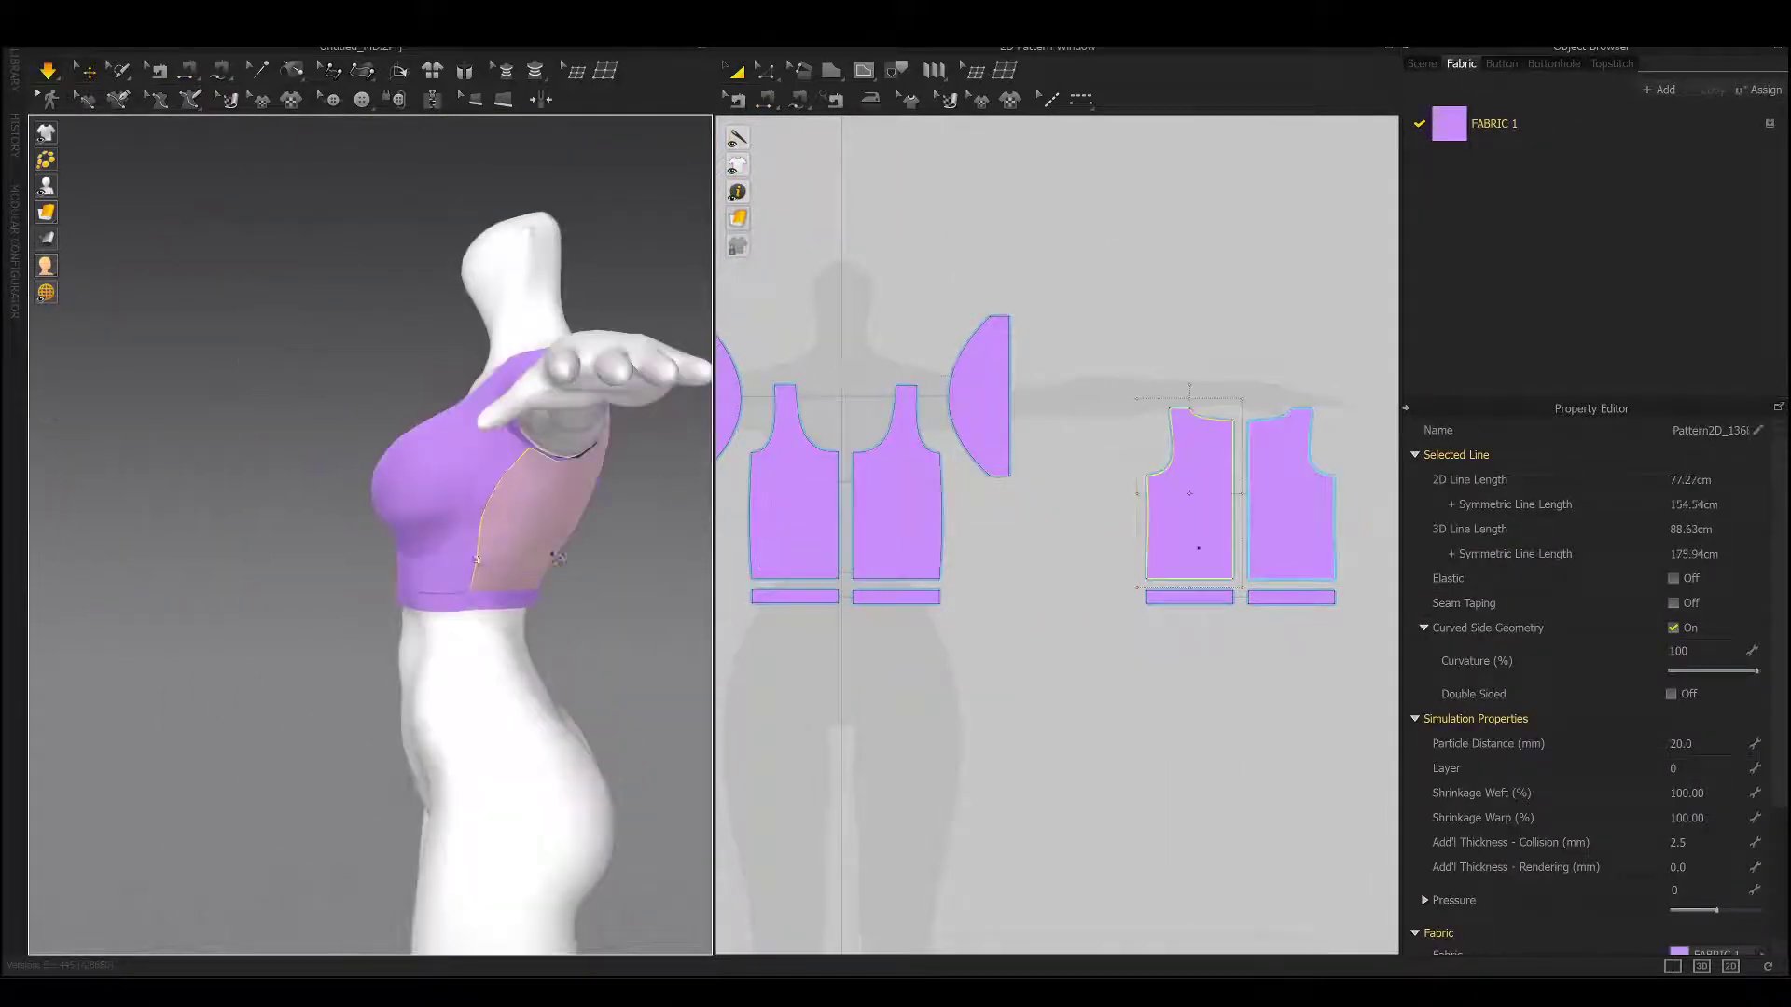
scroll(932, 466, up, 5)
right_click(983, 491)
click(1026, 686)
click(965, 656)
right_click(970, 508)
click(999, 571)
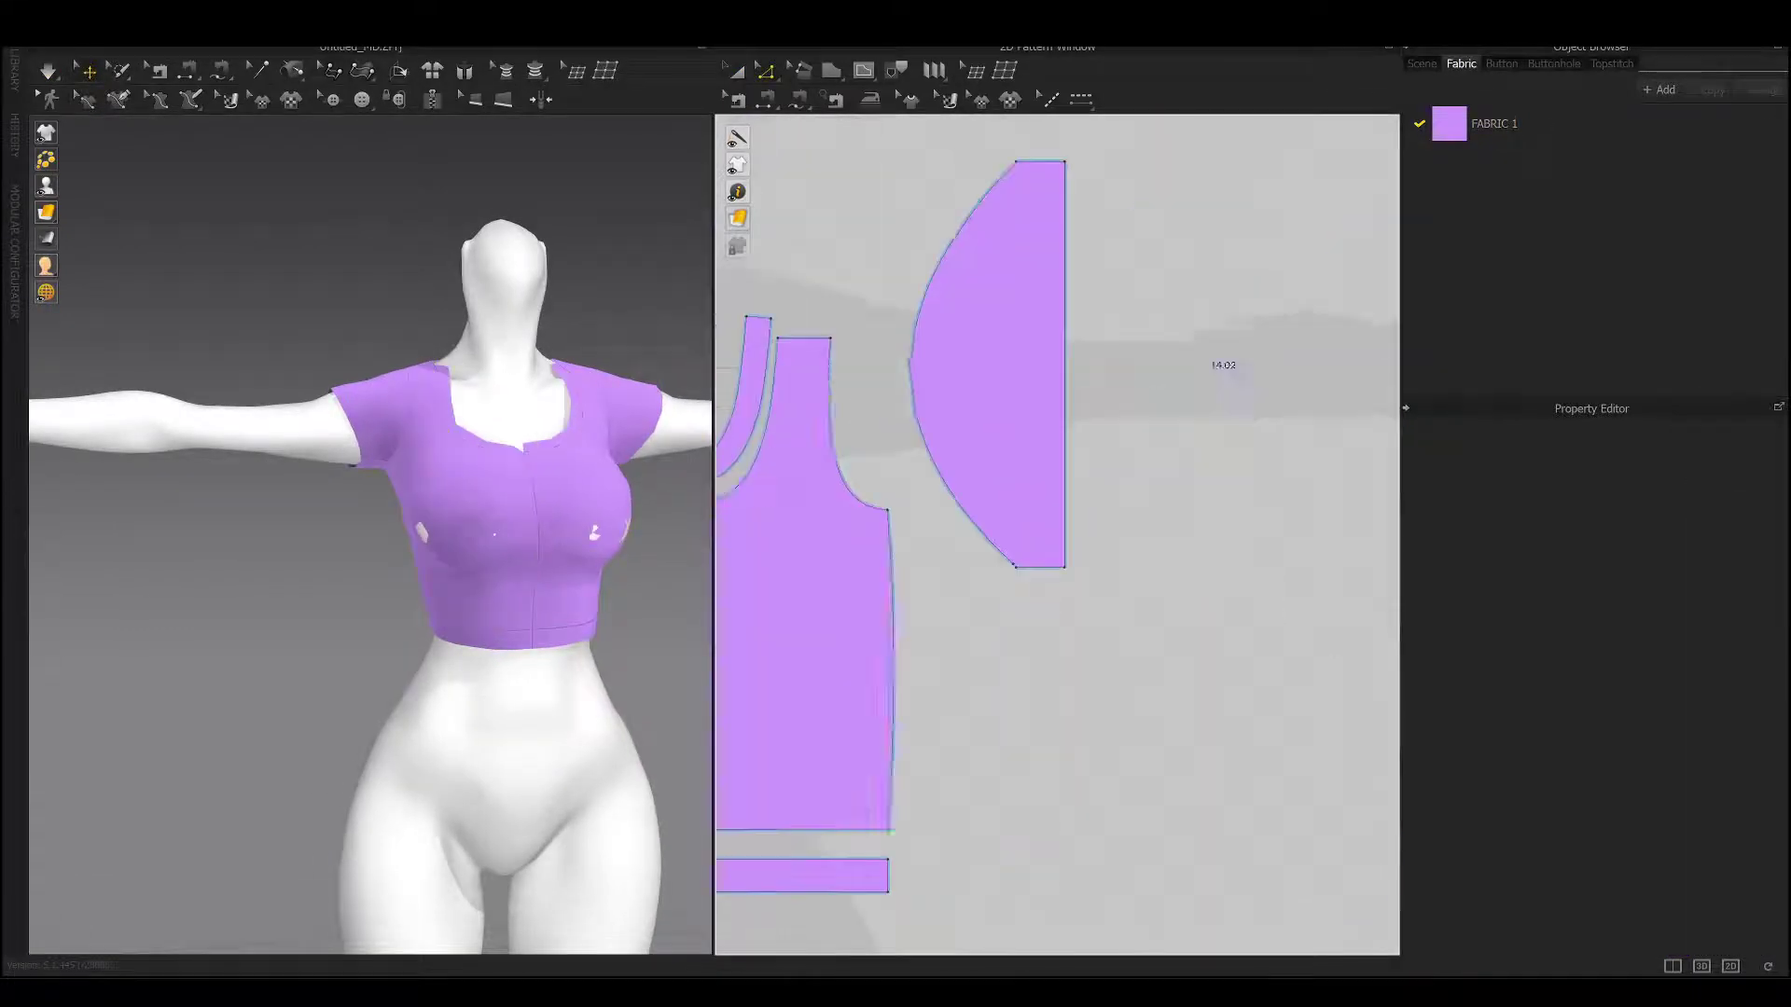
scroll(1194, 437, up, 3)
click(1194, 436)
scroll(1212, 429, down, 5)
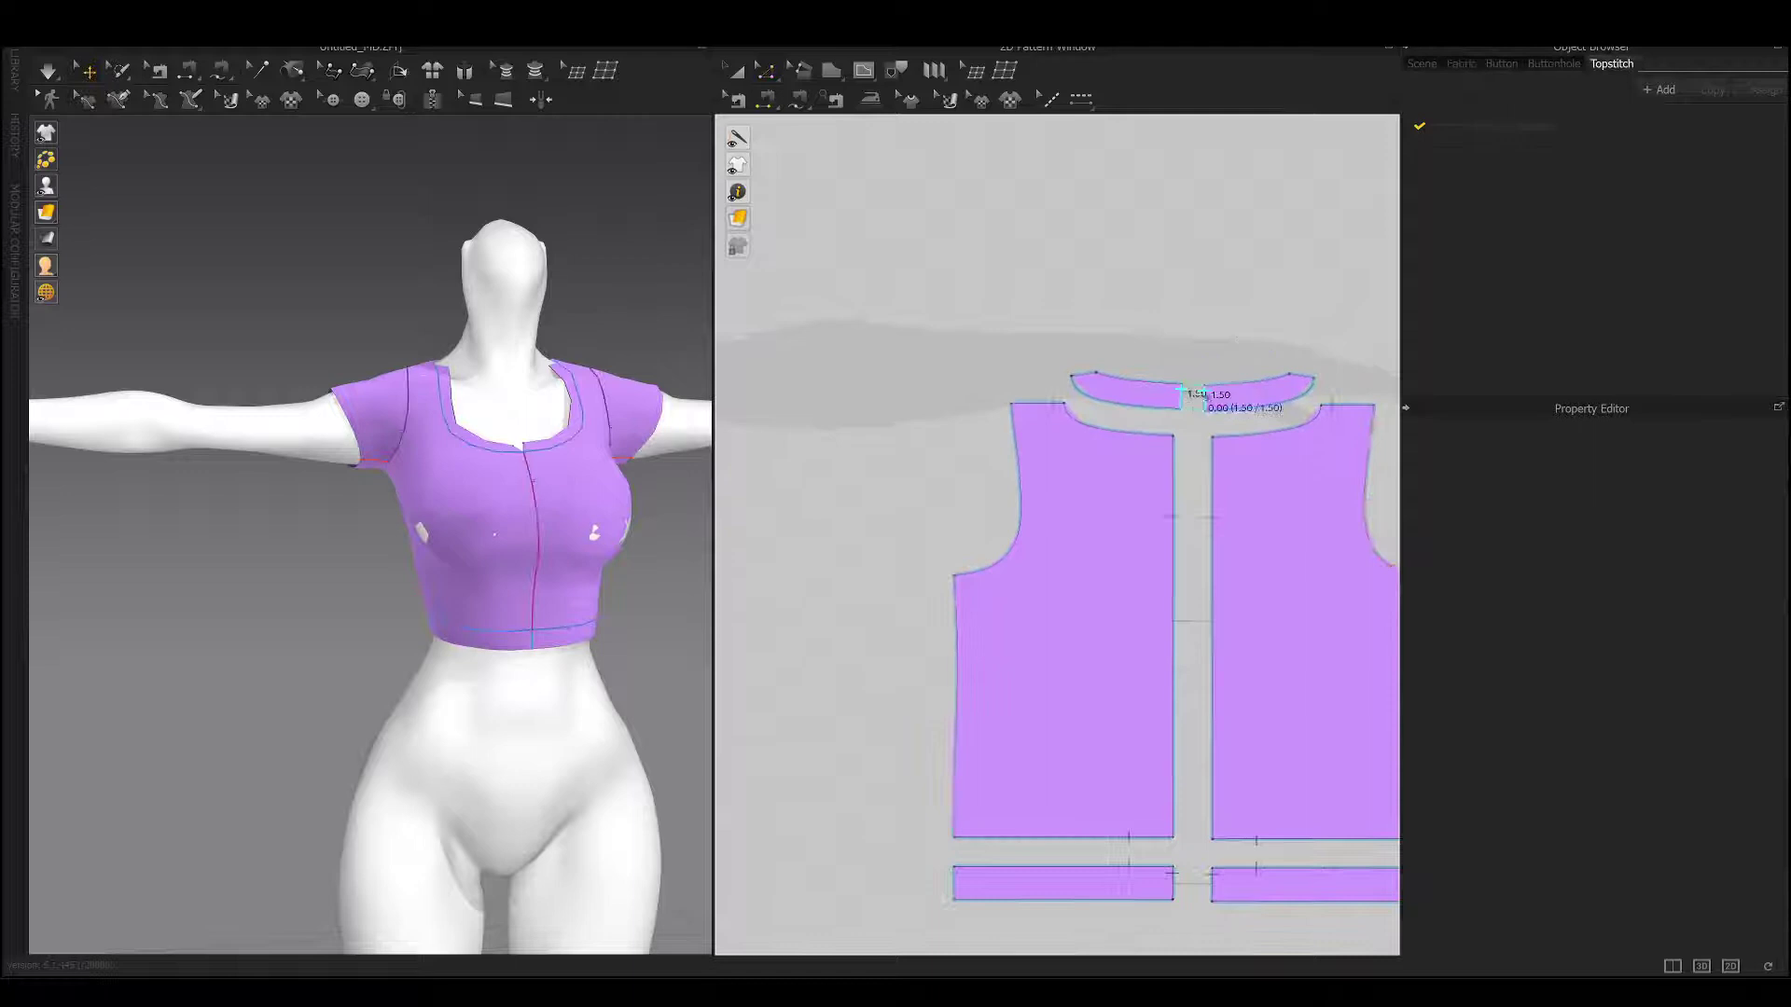
Offset the sleeve edge by 1.5 cm and cut and sew it into a cuff band.
right_drag(632, 342, 659, 299)
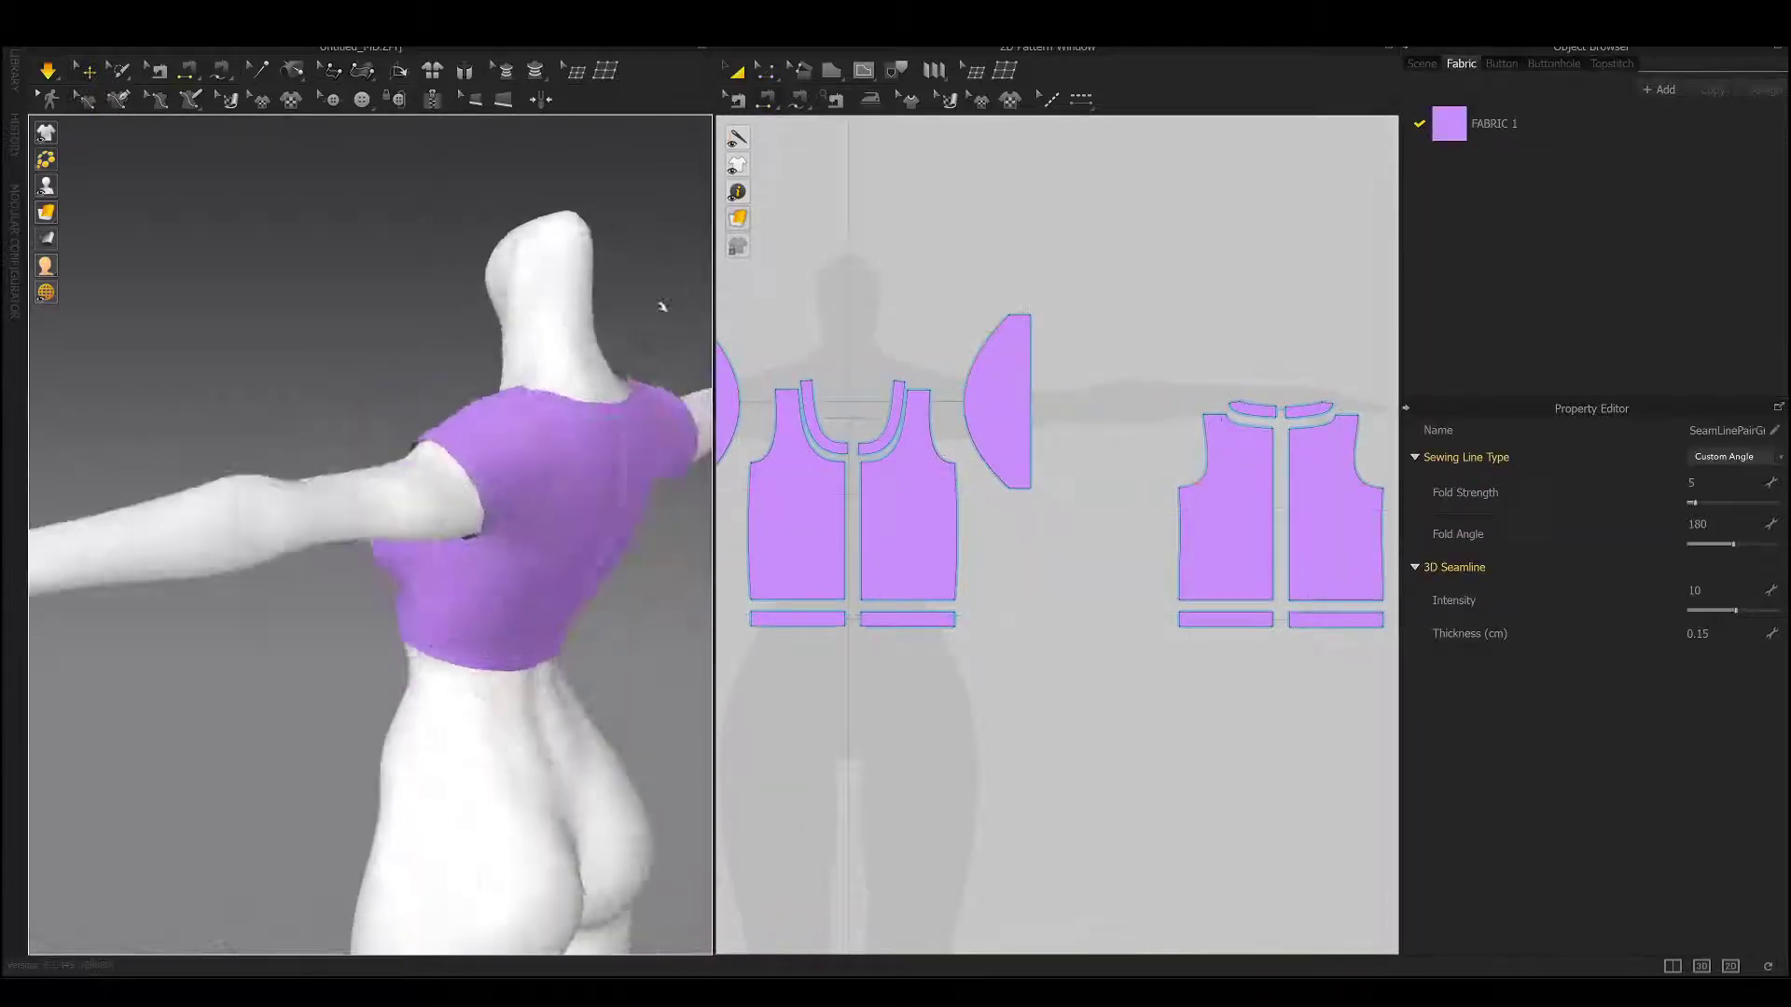
click(429, 359)
mouse_move(429, 359)
right_down()
mouse_move(544, 573)
mouse_move(690, 559)
right_up()
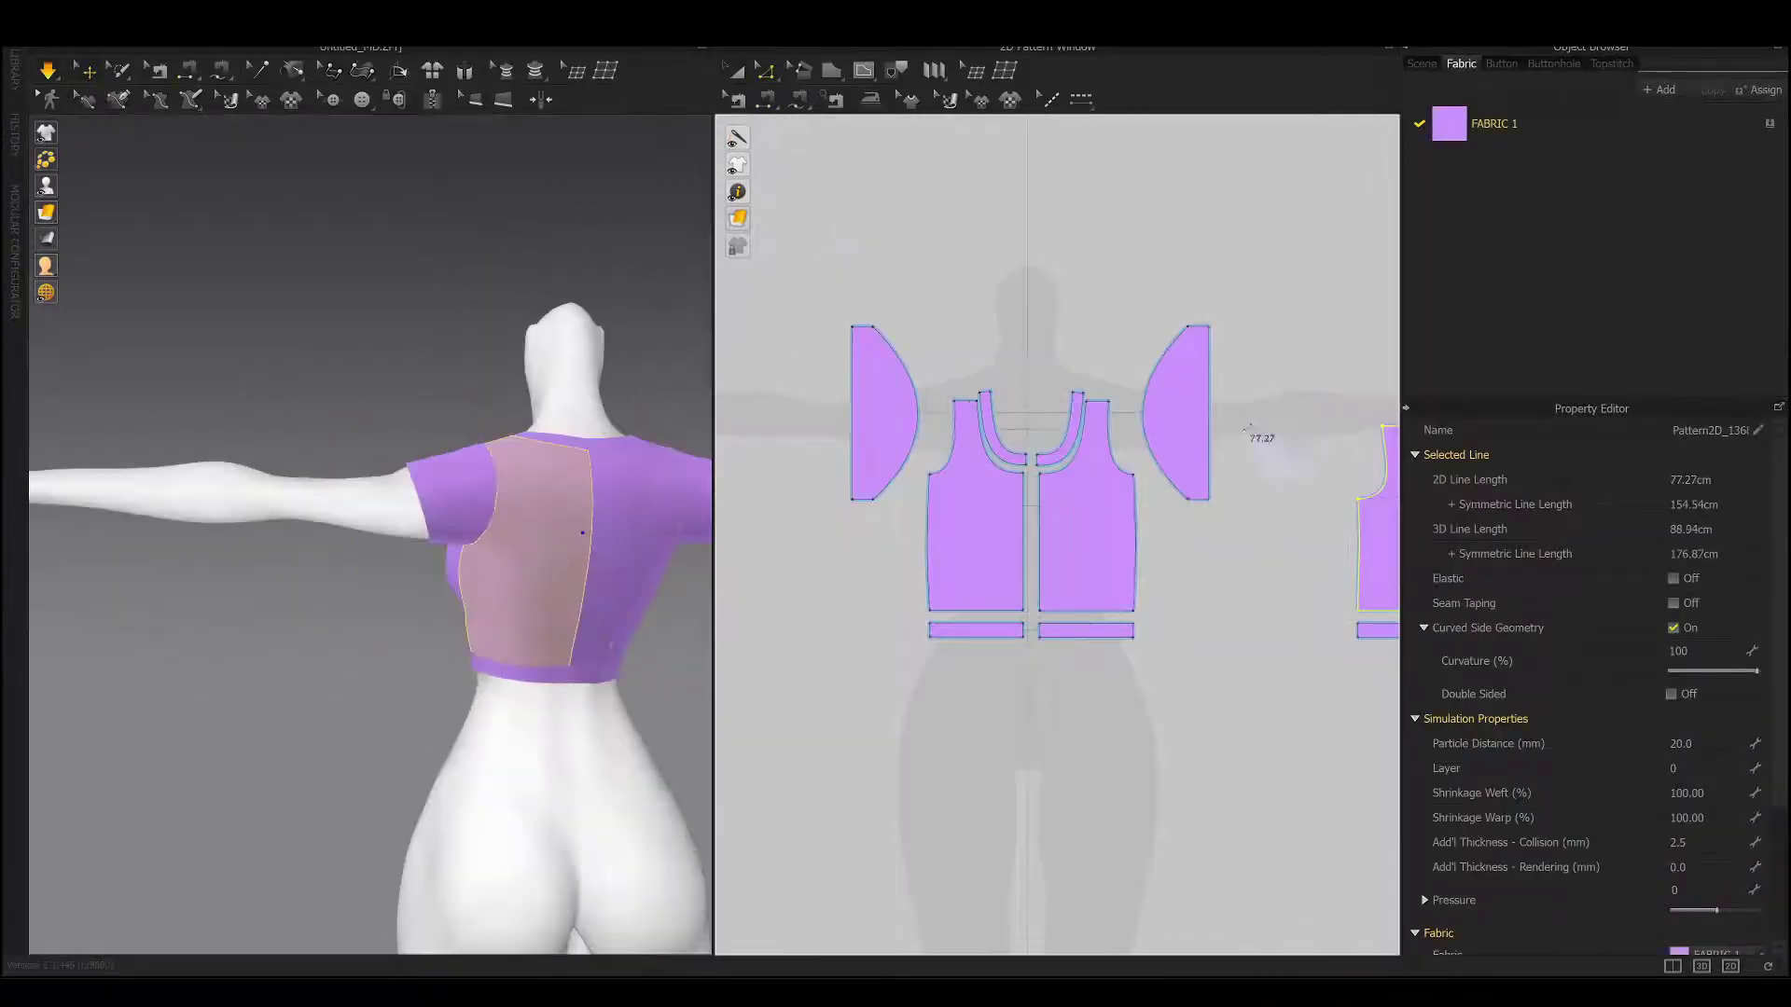
right_click(1209, 417)
click(1277, 547)
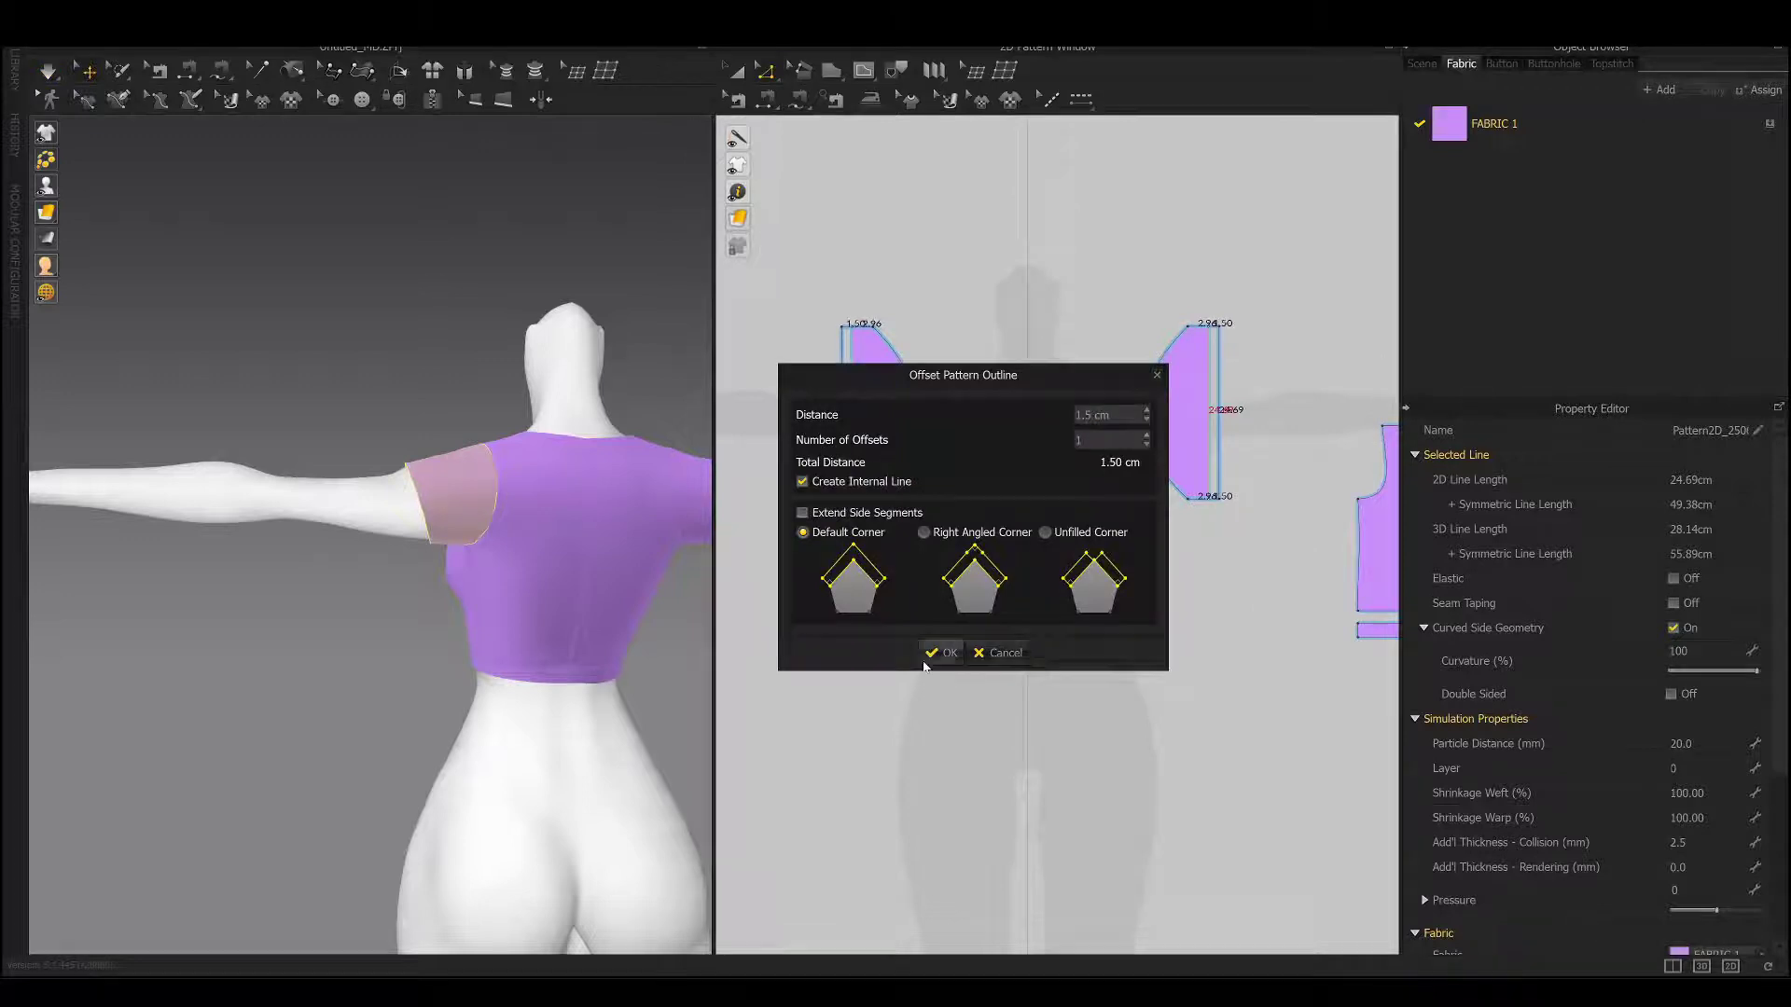
click(940, 651)
right_click(1210, 431)
click(1270, 446)
click(1219, 329)
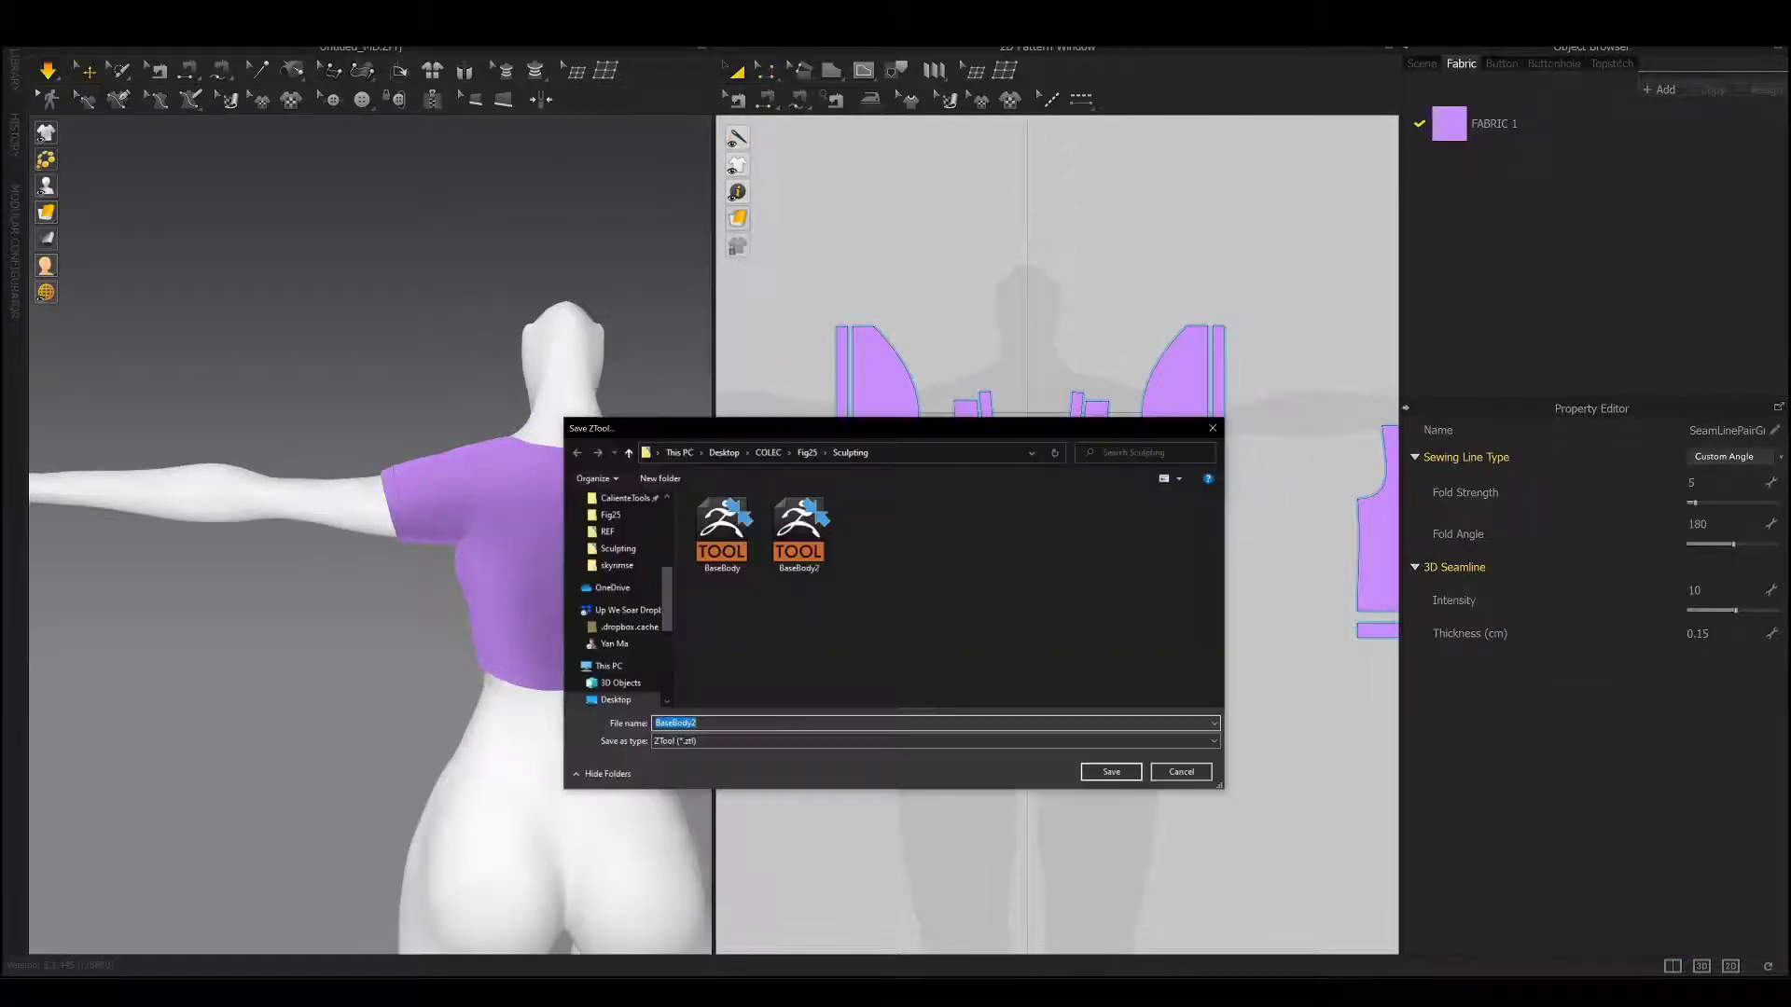
scroll(432, 428, down, 2)
mouse_move(432, 428)
right_down()
mouse_move(419, 466)
mouse_move(512, 427)
mouse_move(653, 438)
right_up()
click(419, 500)
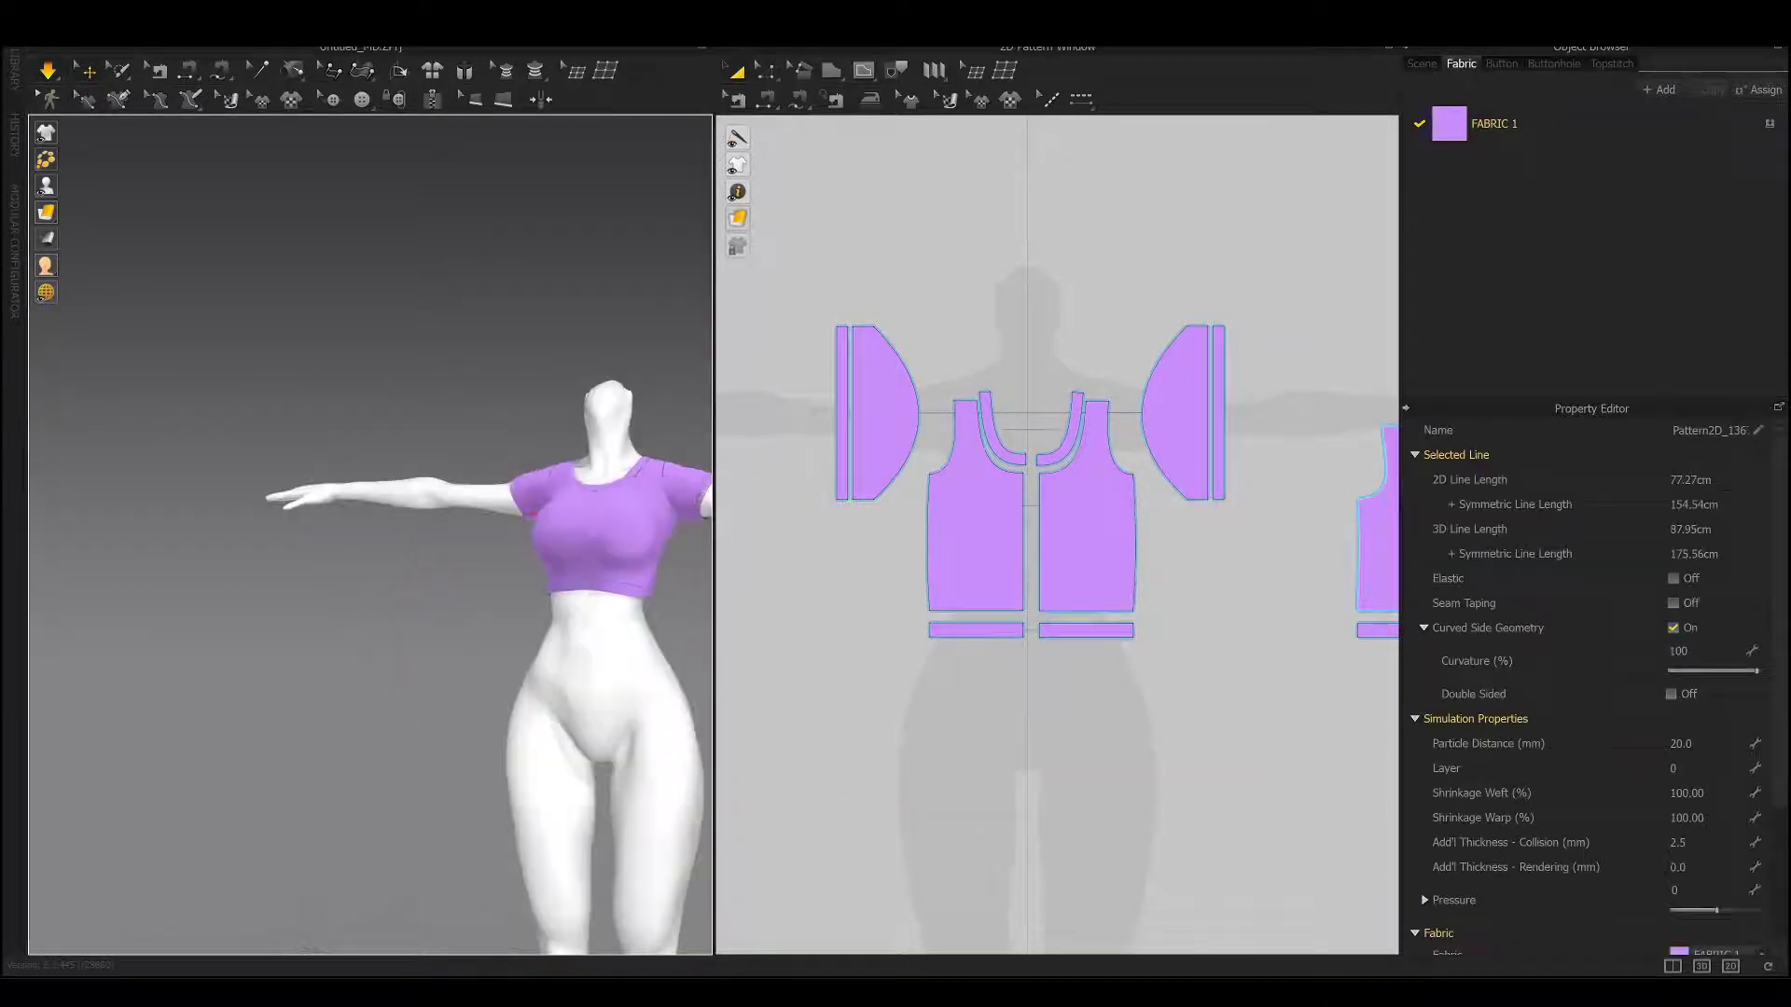
Turn off Elastic on the 13.31 cm hem band line.
scroll(1138, 620, up, 3)
right_drag(840, 559, 1130, 560)
click(775, 467)
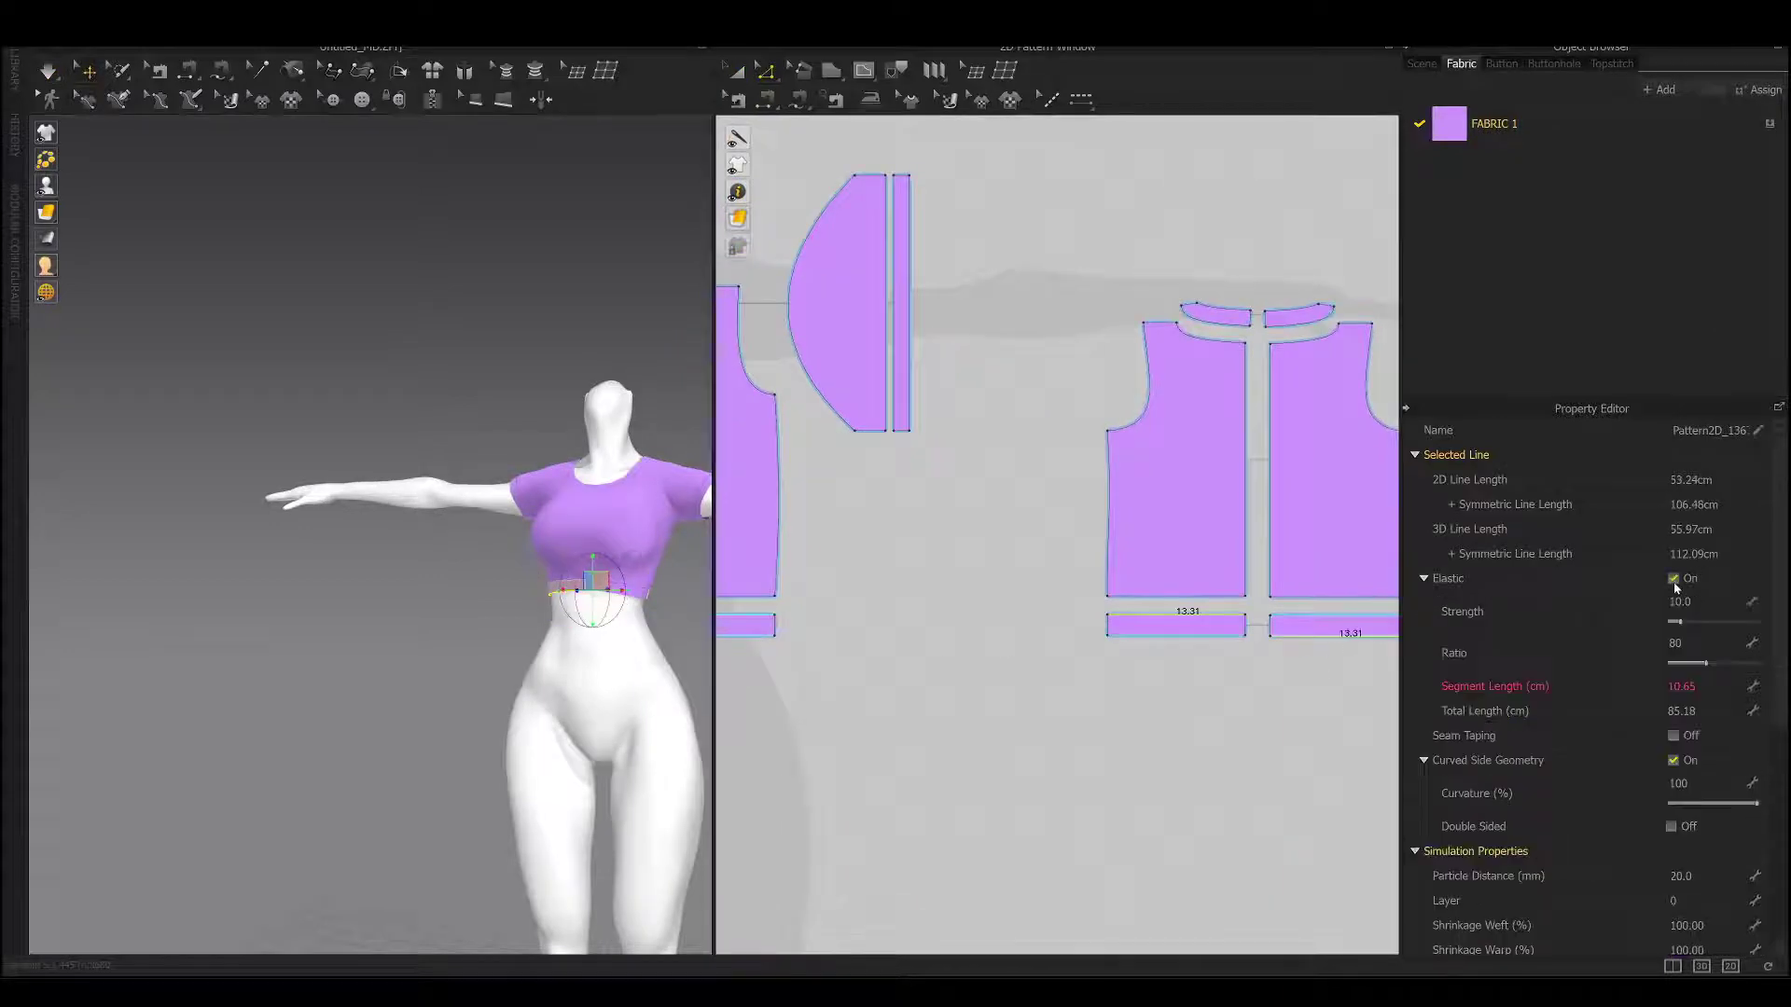
right_drag(560, 466, 438, 354)
scroll(431, 346, up, 3)
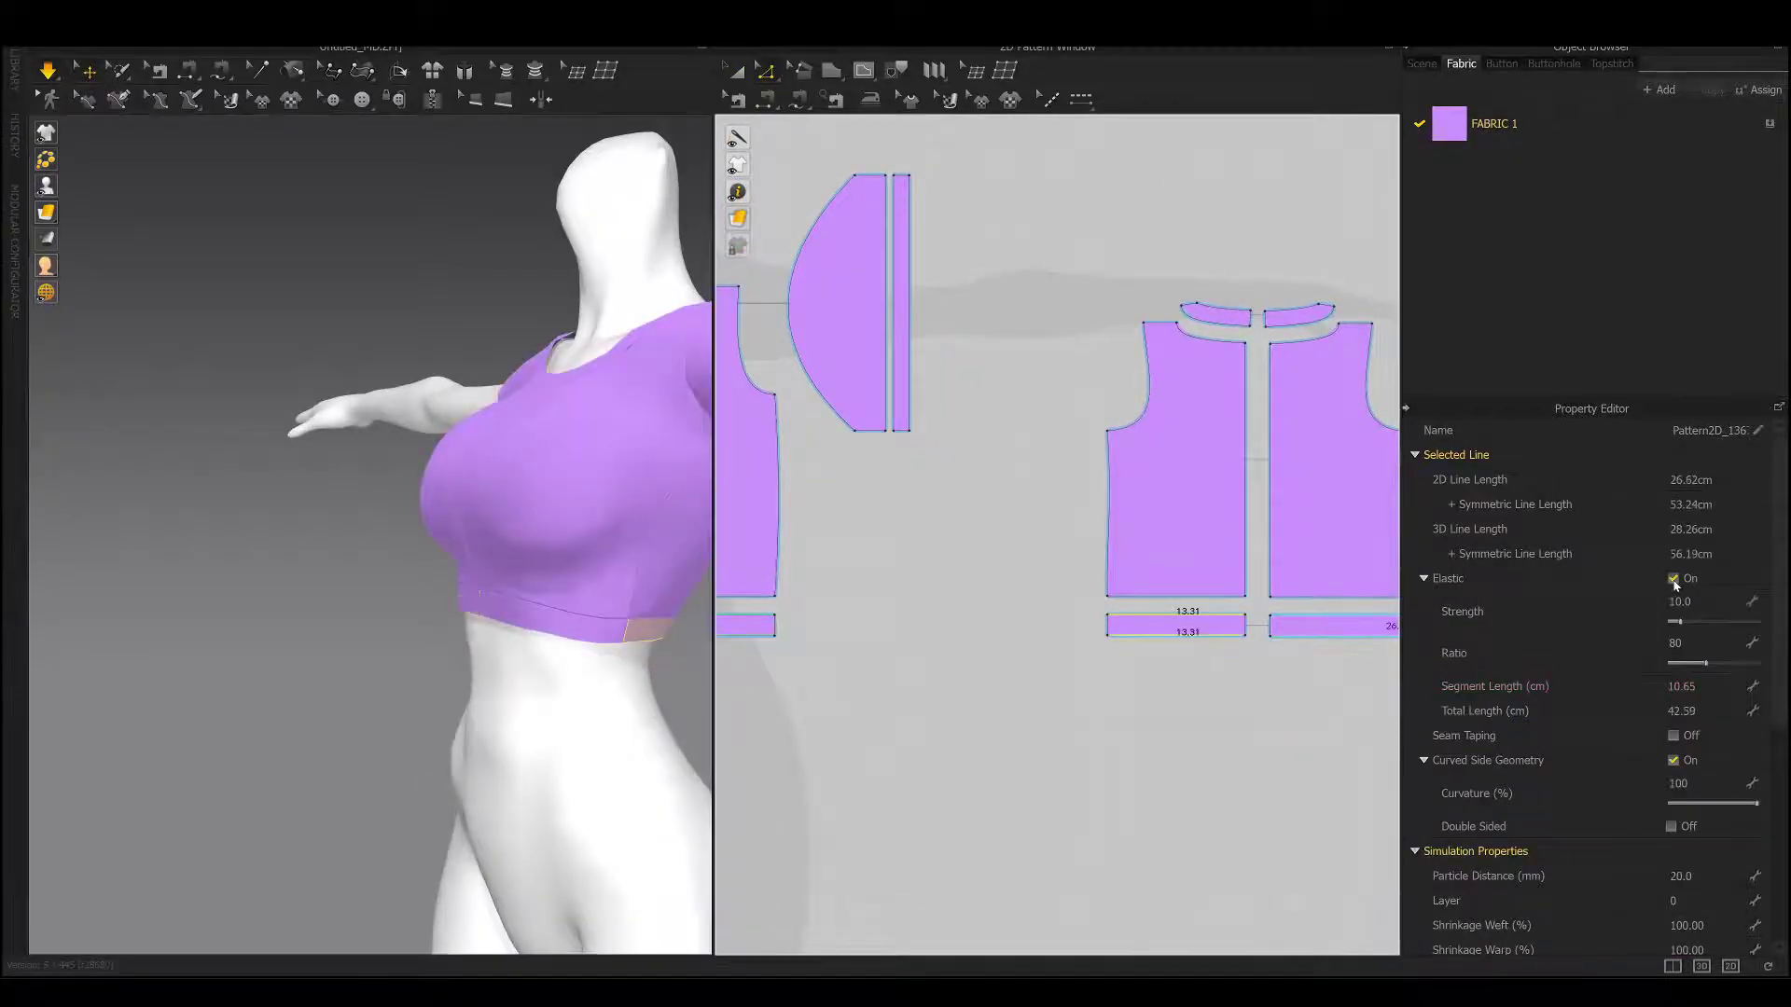
click(980, 746)
right_drag(979, 746, 1296, 723)
click(883, 613)
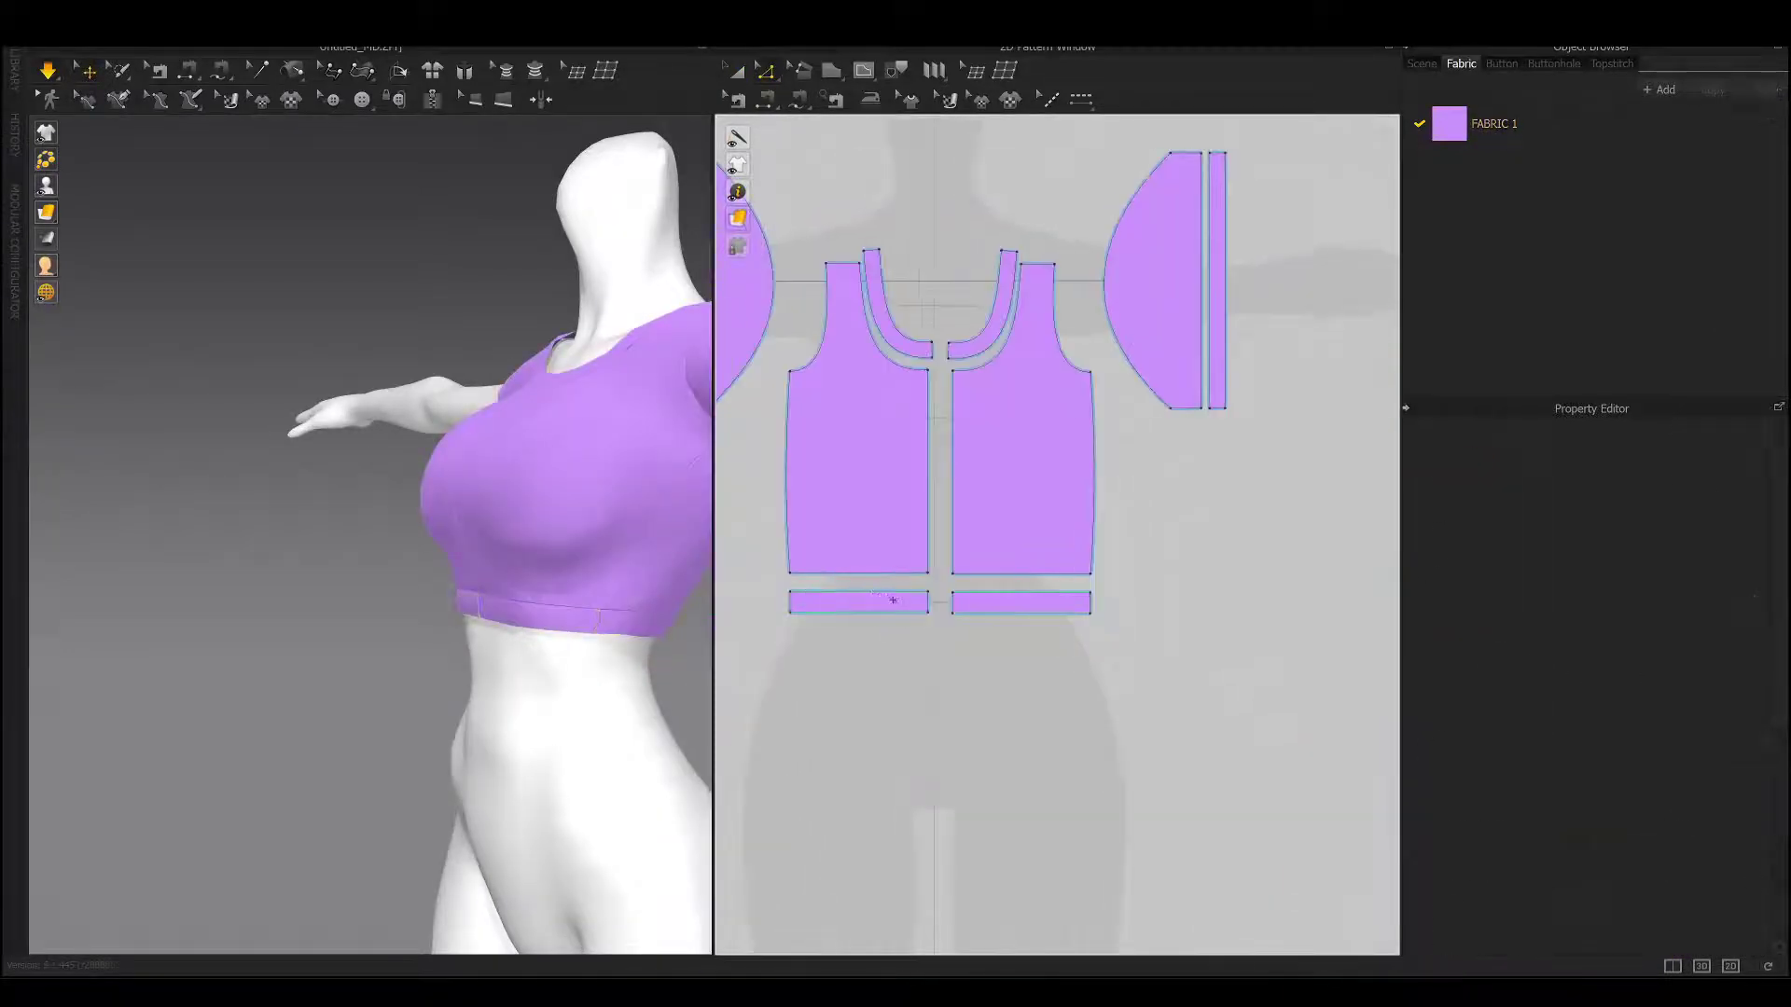
scroll(893, 600, down, 2)
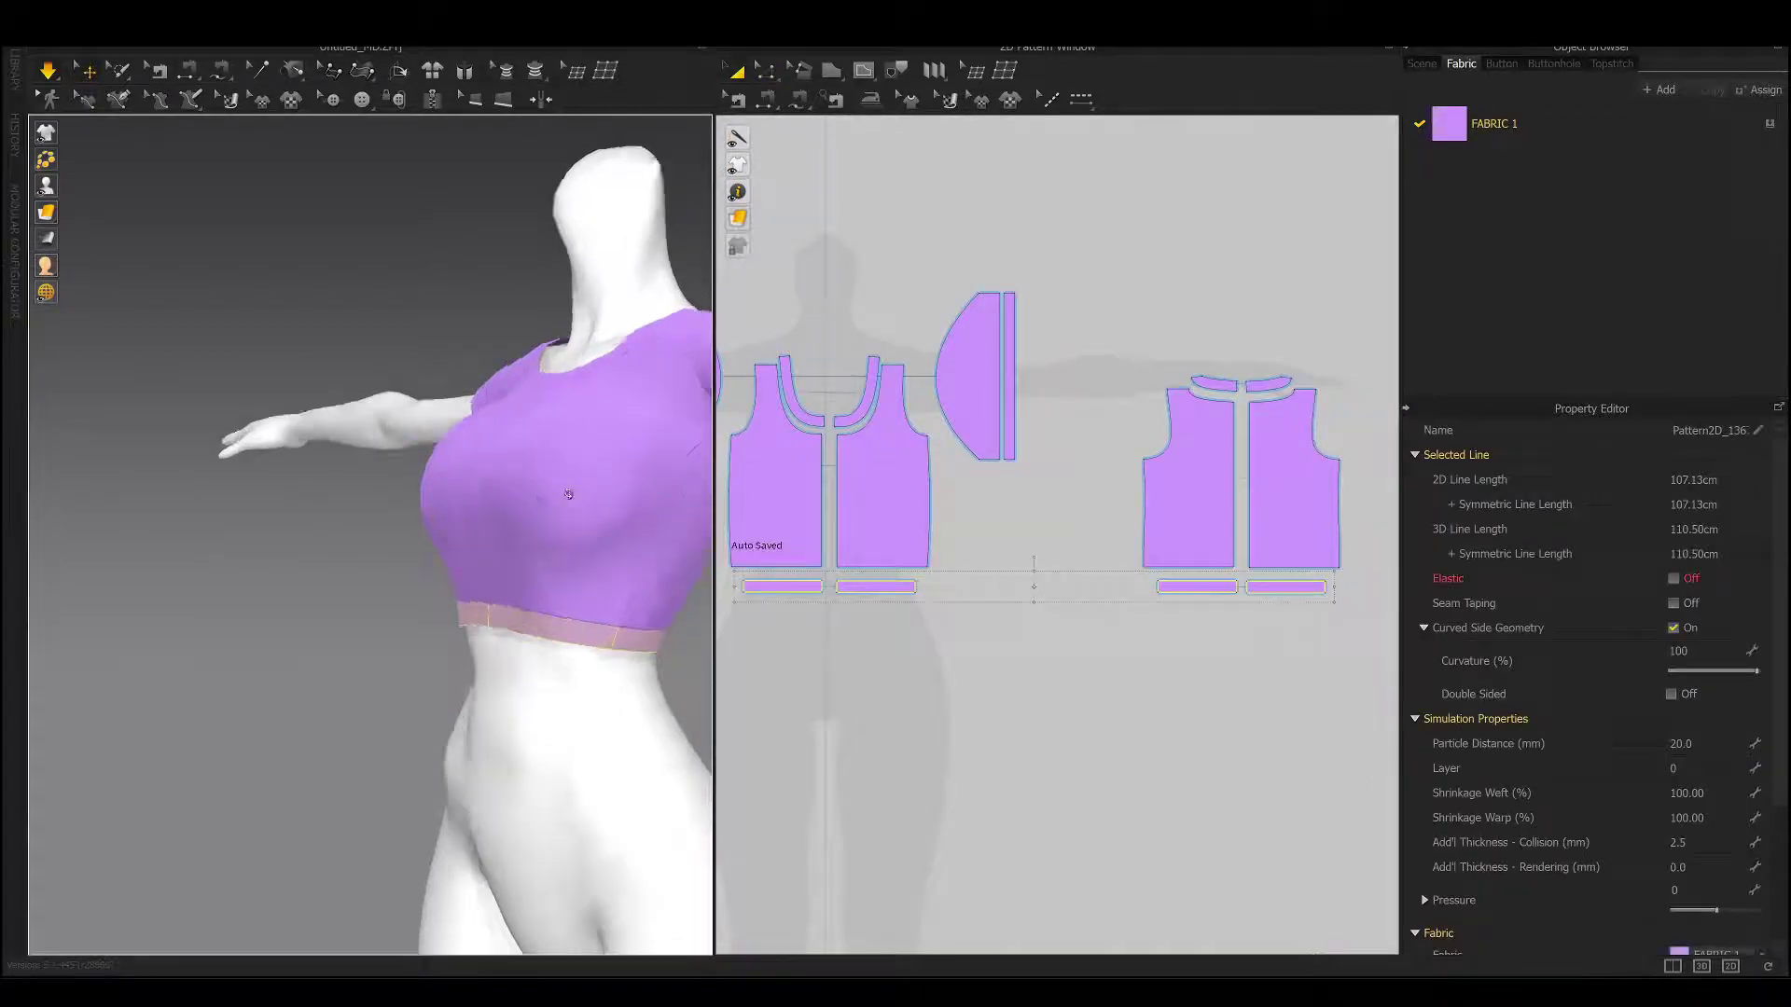
Select all pieces and check the resettled hem bands and back bodice pieces around the avatar.
click(578, 518)
key(2)
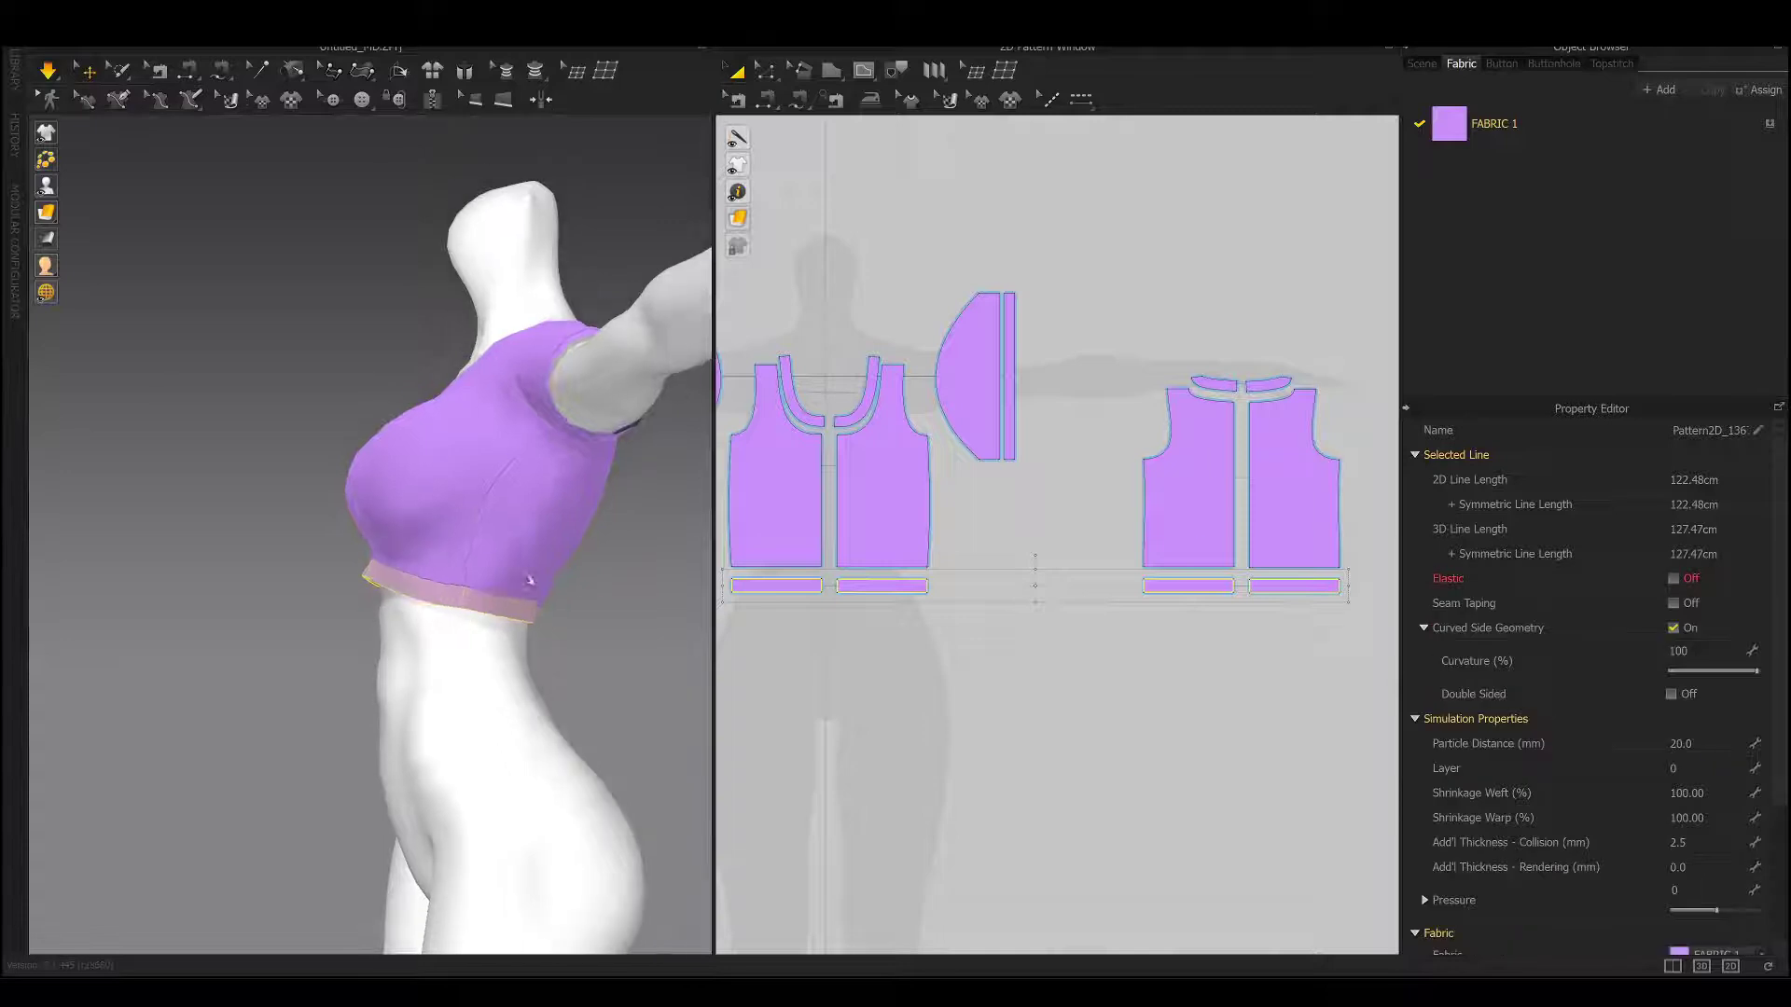
key(ctrl+a)
scroll(1073, 605, down, 3)
mouse_move(424, 541)
right_down()
mouse_move(522, 547)
mouse_move(494, 546)
mouse_move(653, 515)
right_up()
click(487, 545)
scroll(972, 528, up, 3)
key(q)
click(653, 515)
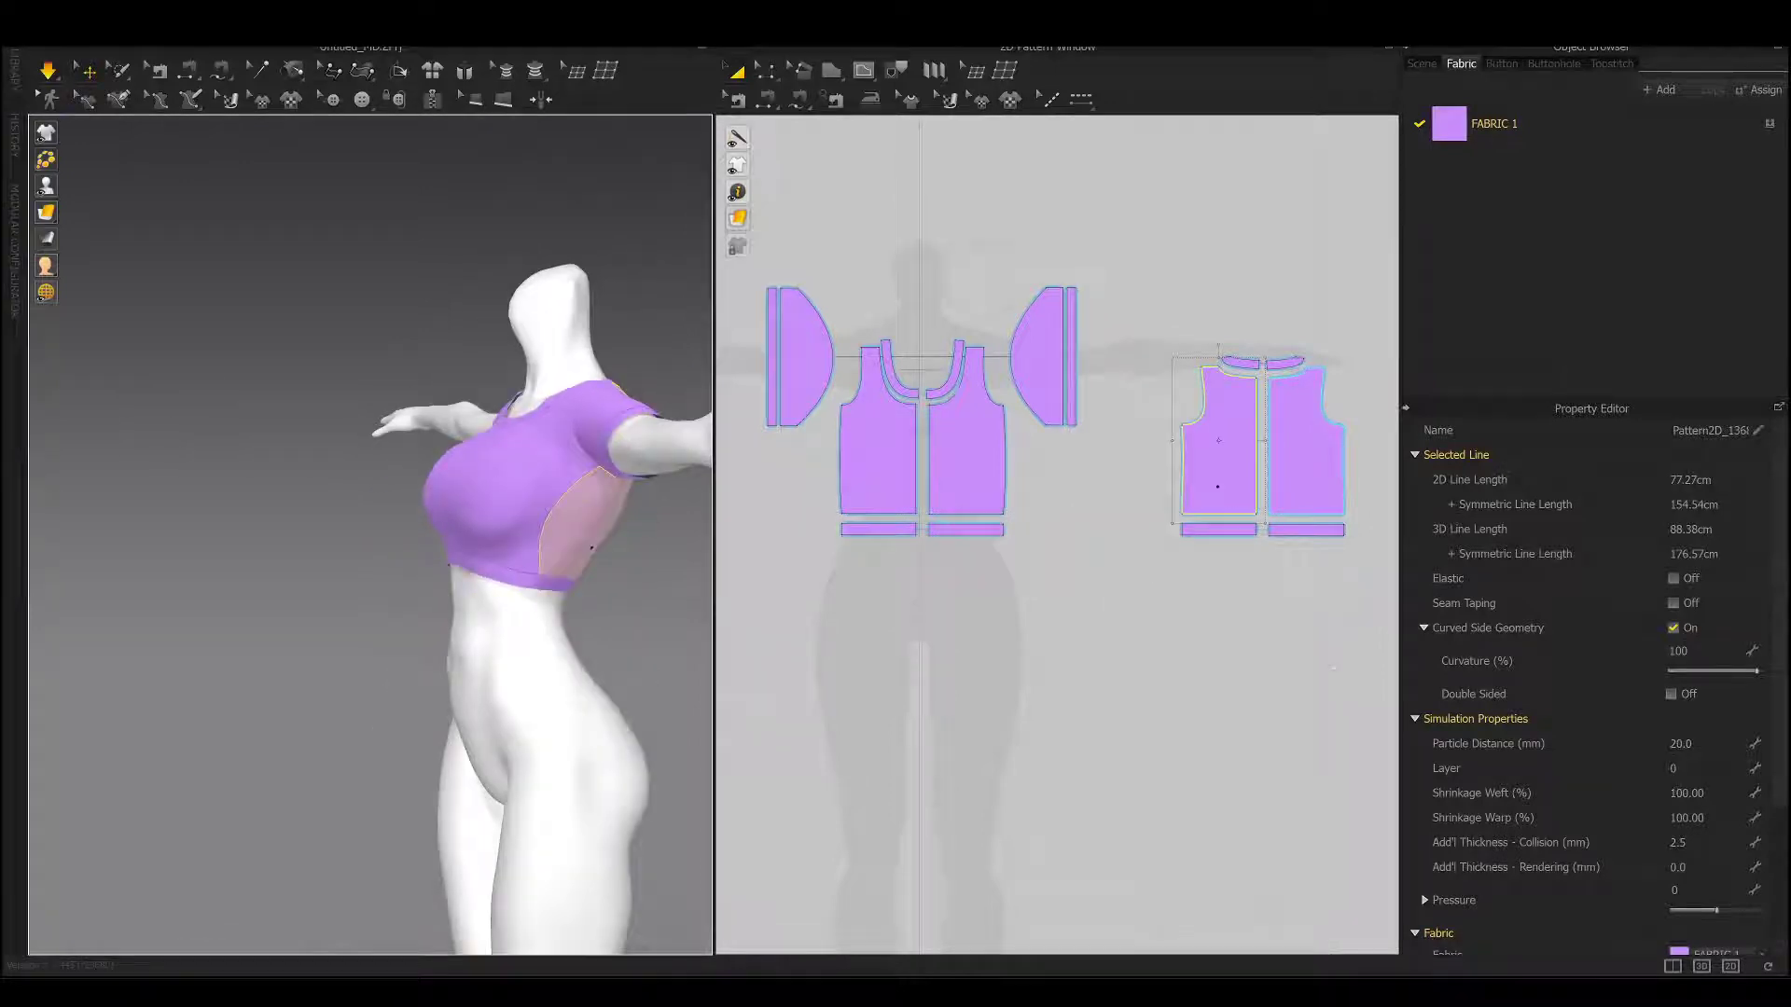
click(452, 561)
mouse_move(559, 560)
right_down()
mouse_move(522, 551)
mouse_move(615, 541)
mouse_move(348, 579)
mouse_move(522, 559)
right_up()
click(504, 503)
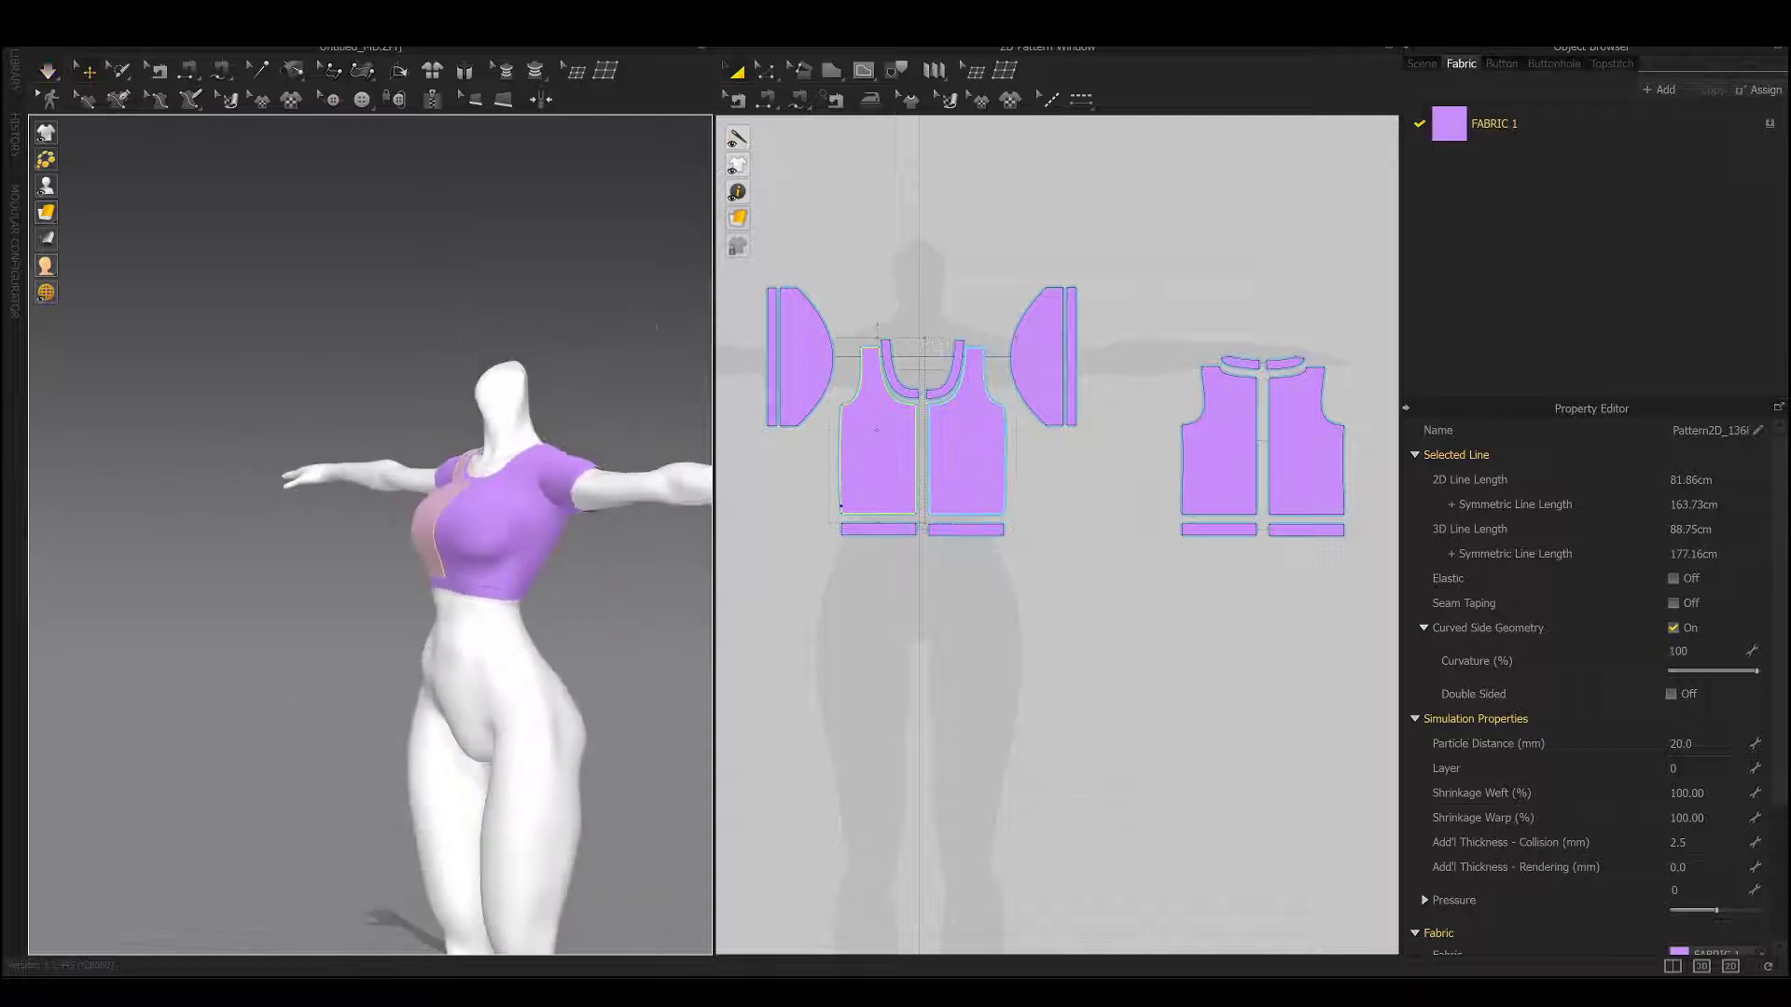
Reset to the front view and move the back bodice piece toward the front pieces.
key(Escape)
key(2)
drag(1208, 476, 1147, 466)
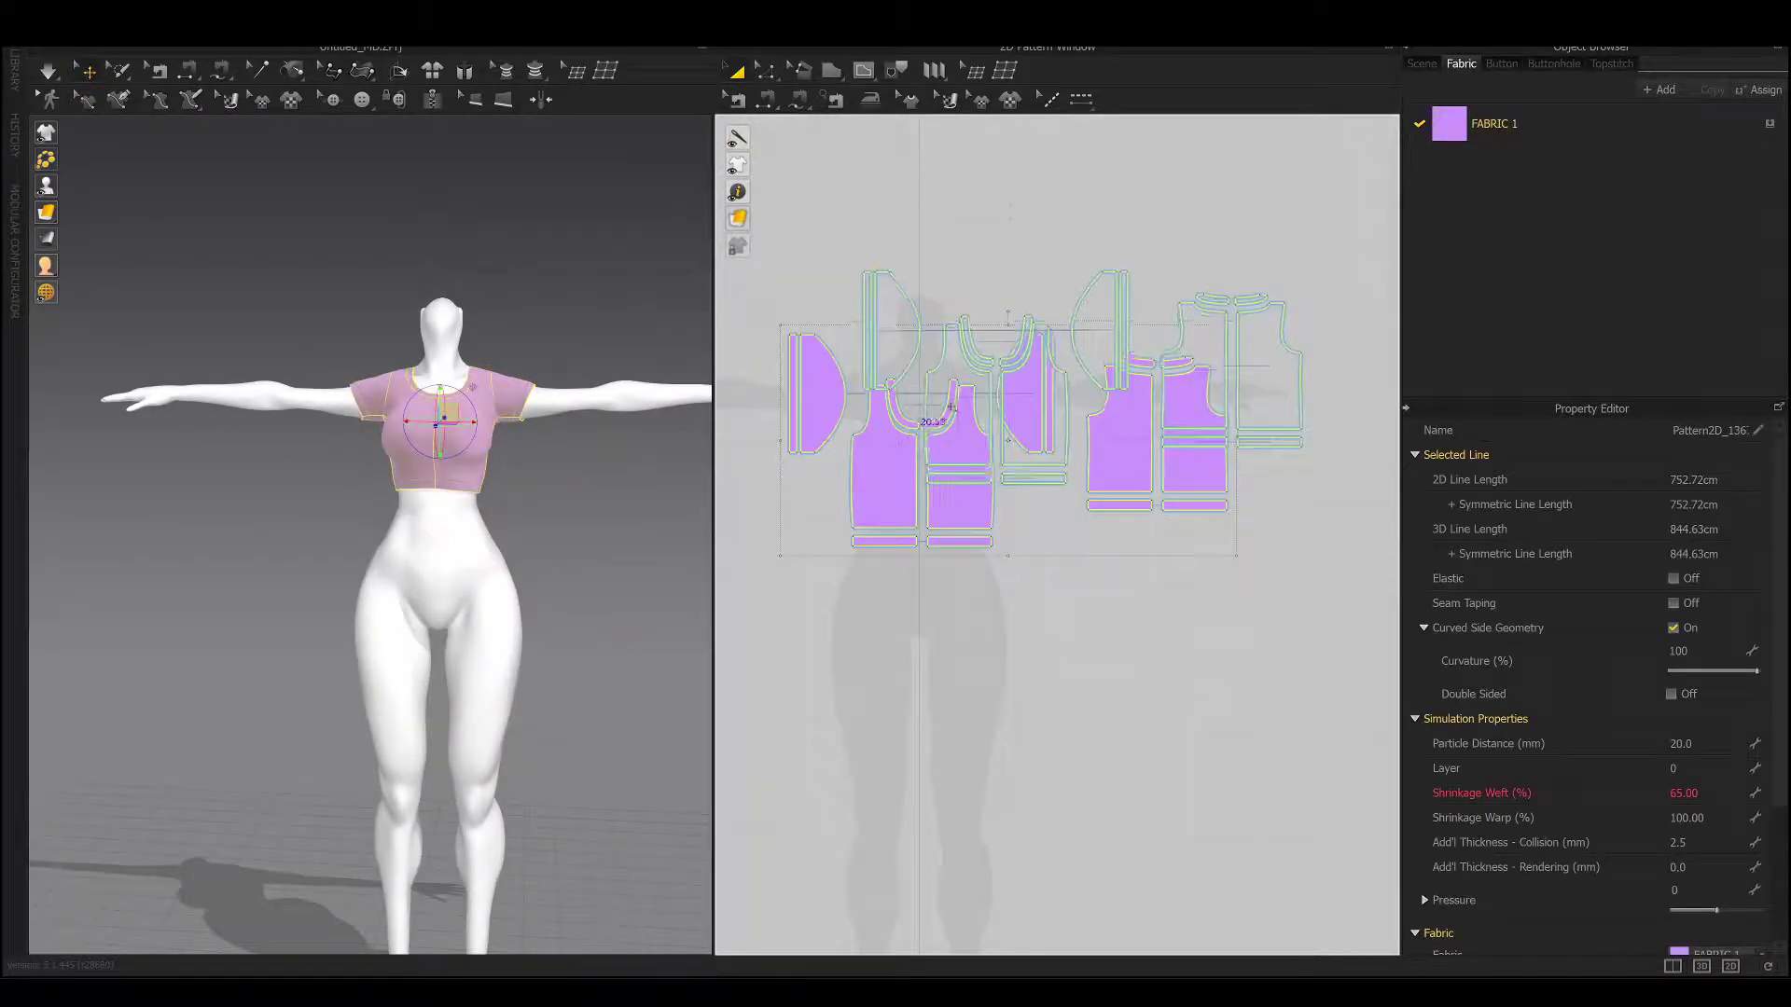
click(992, 544)
scroll(991, 544, up, 3)
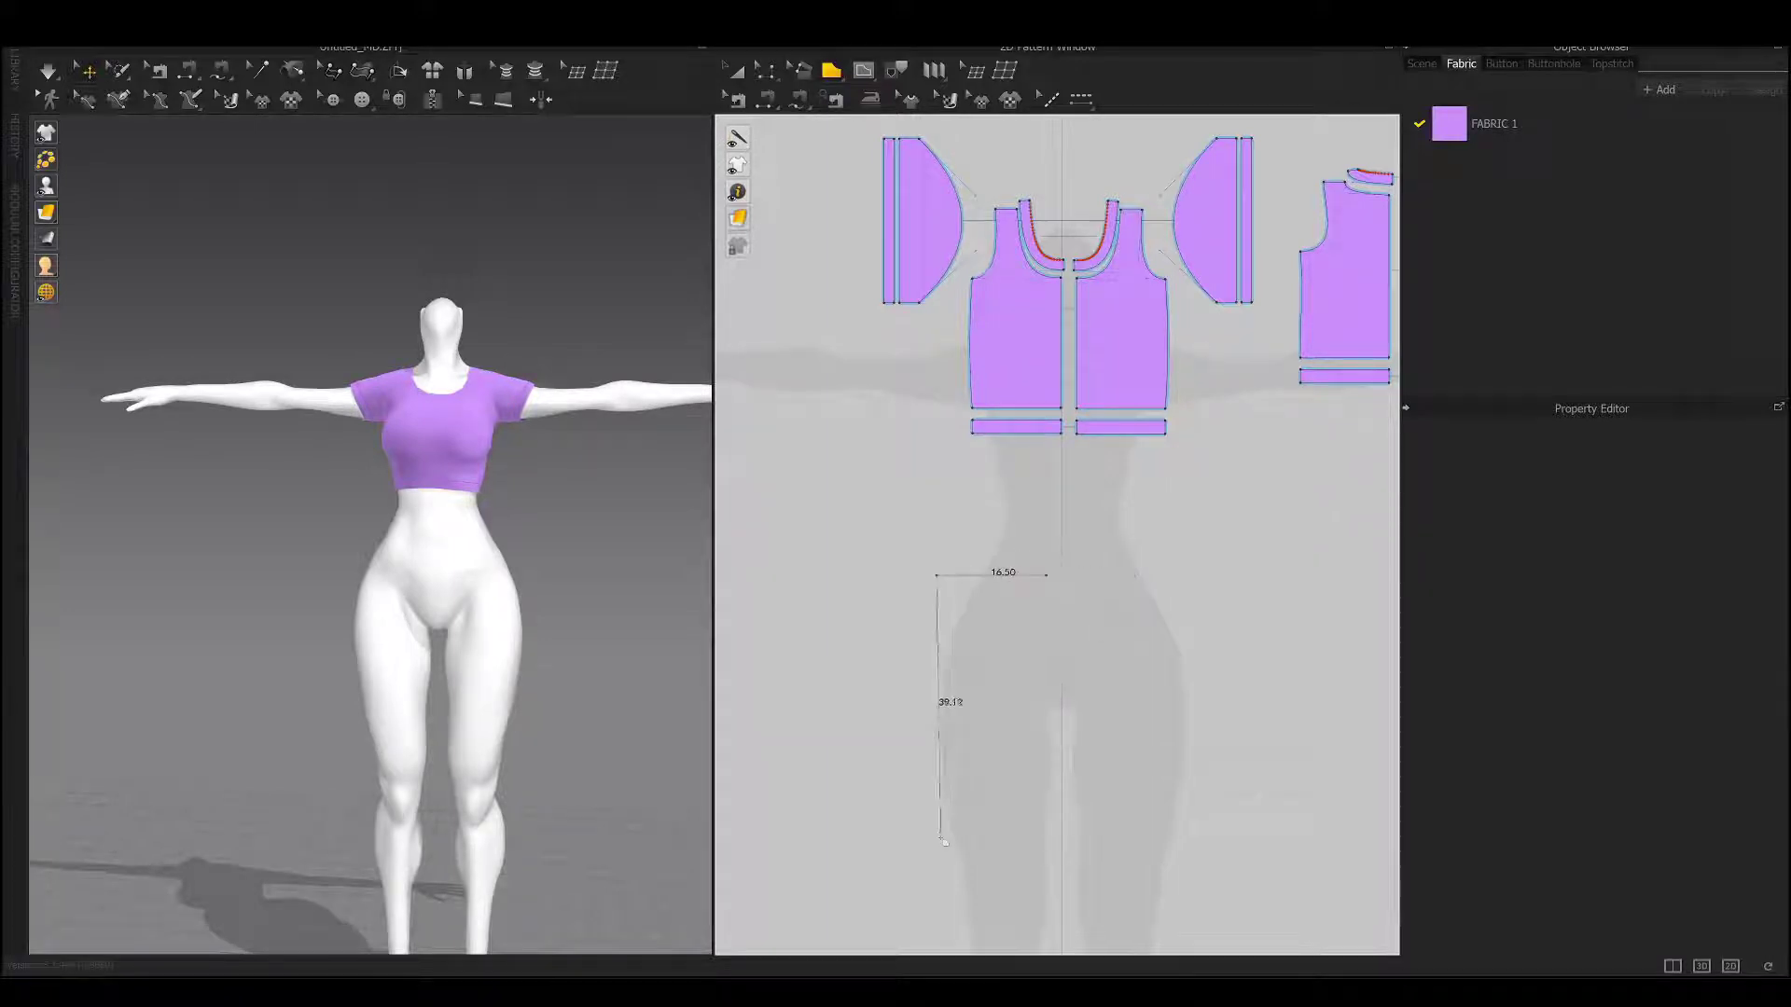
Draw a shorts pattern piece with curved inner and outer side edges.
click(1052, 578)
scroll(1045, 580, up, 3)
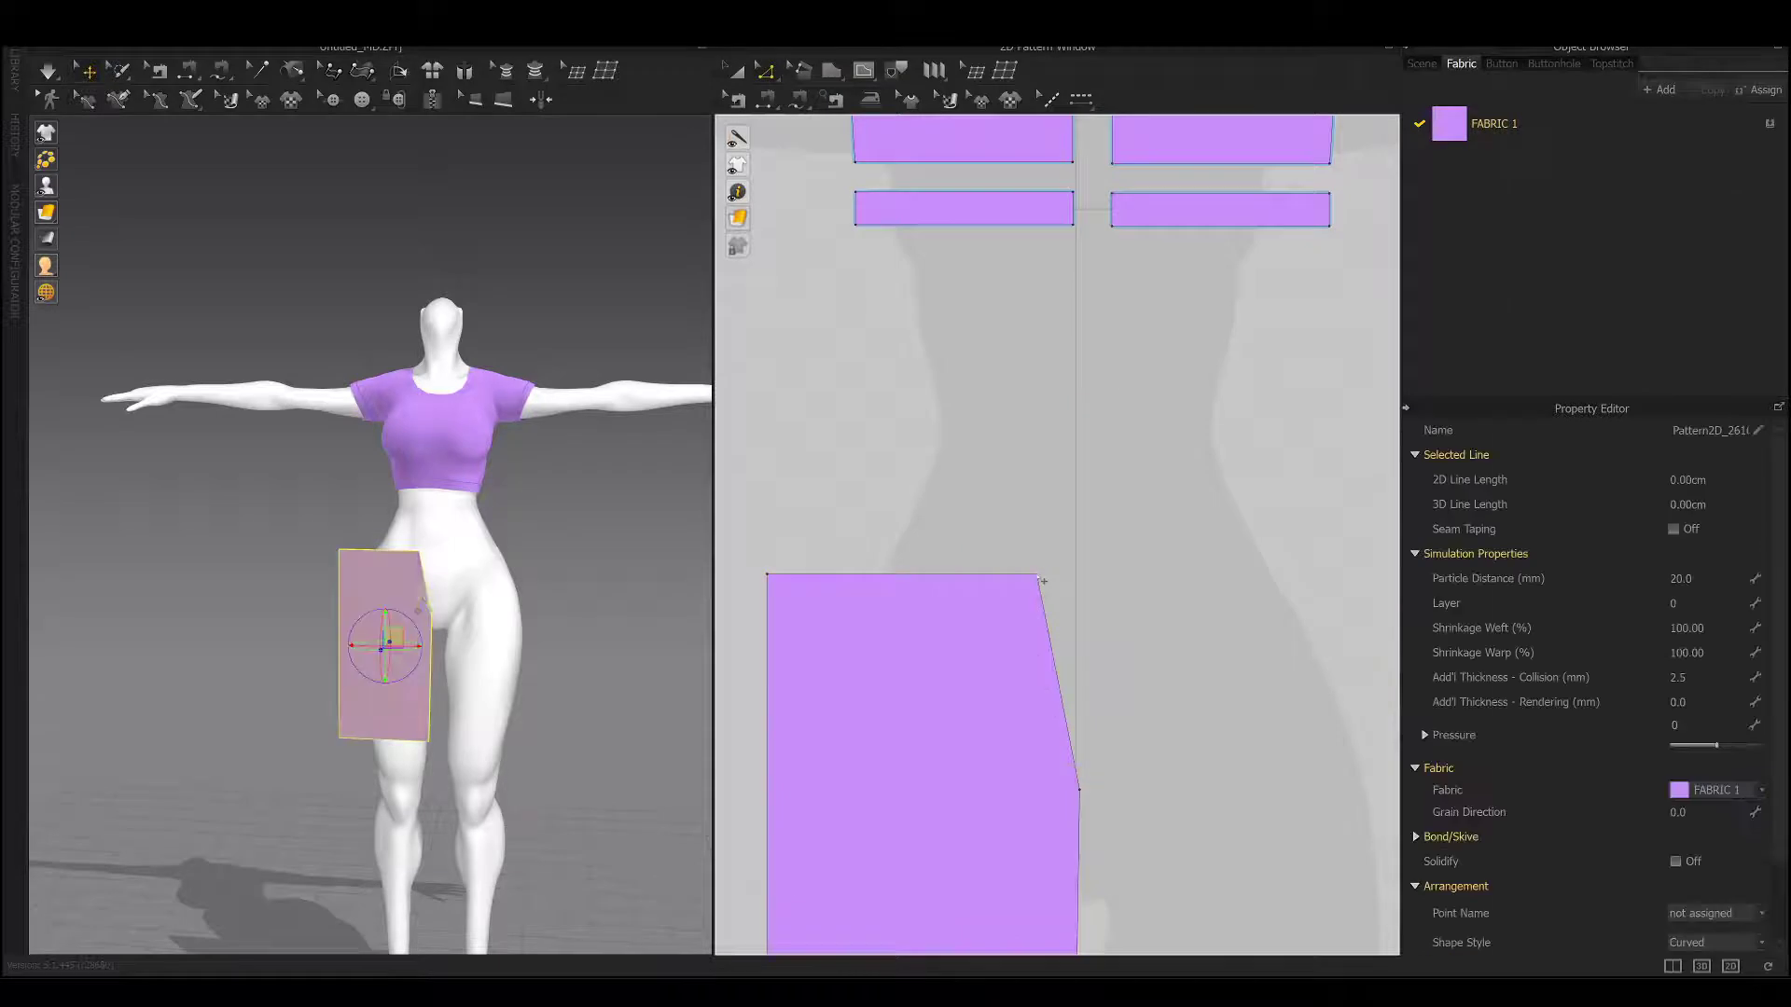
click(1010, 761)
scroll(1010, 761, down, 3)
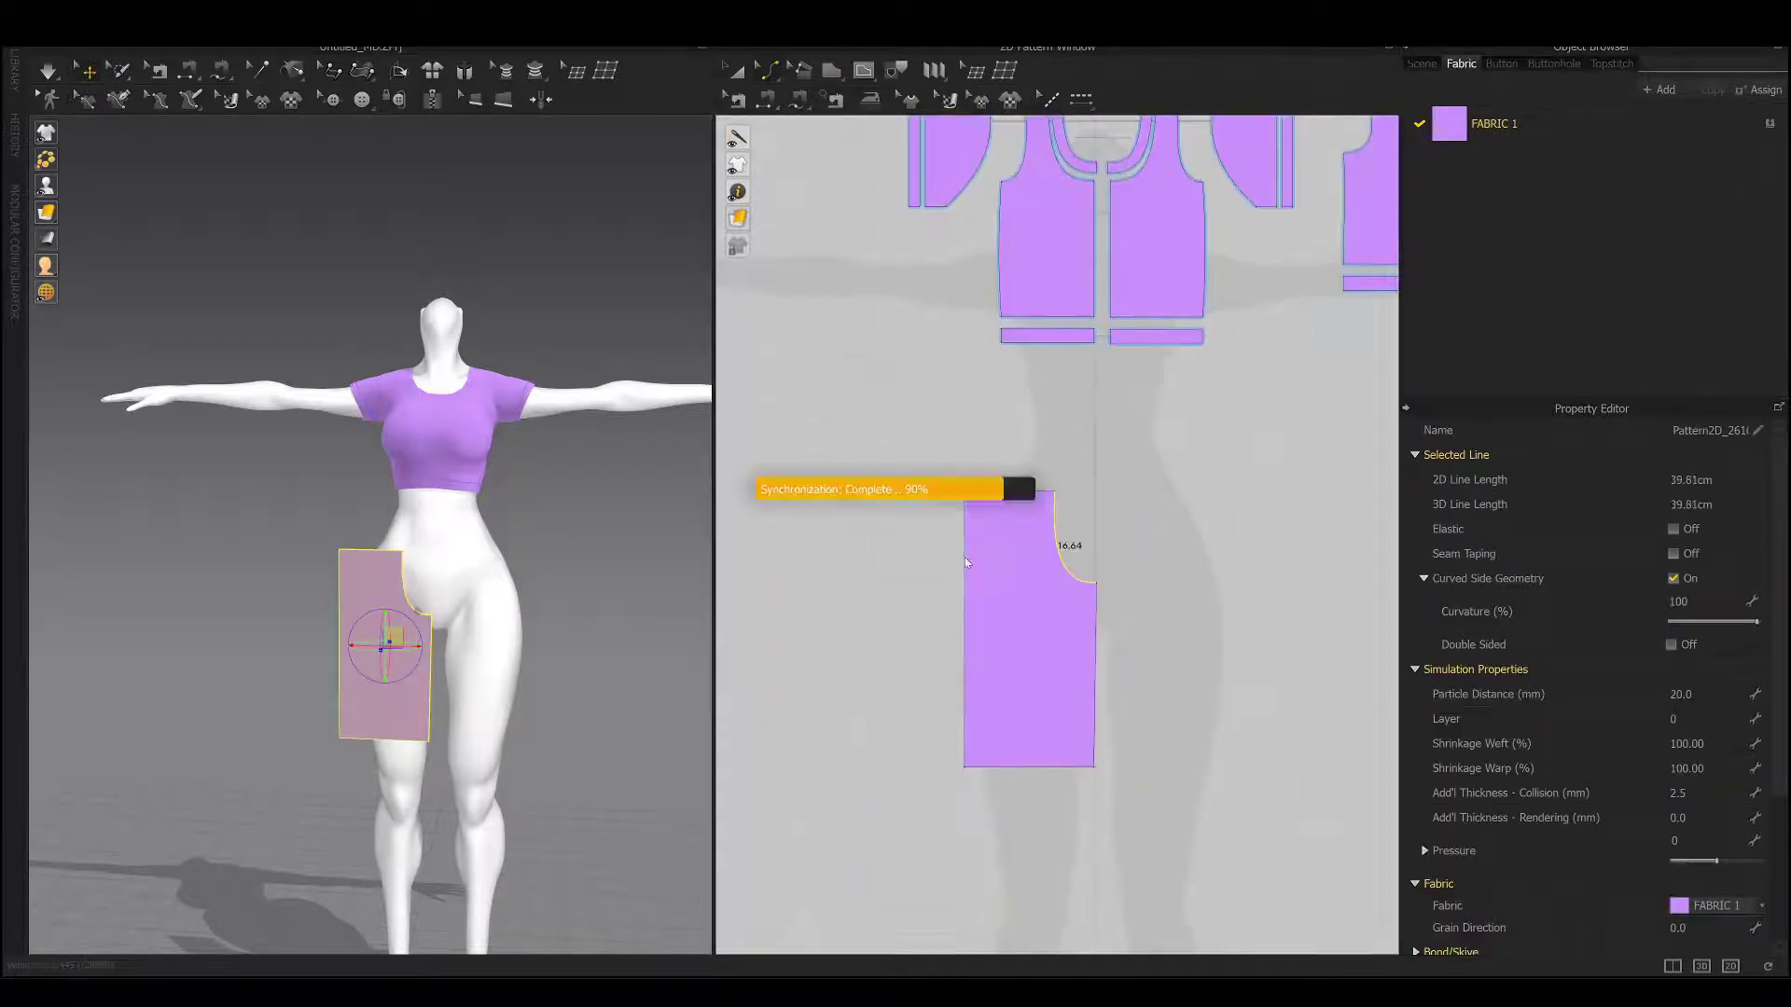
click(966, 567)
scroll(1166, 623, down, 2)
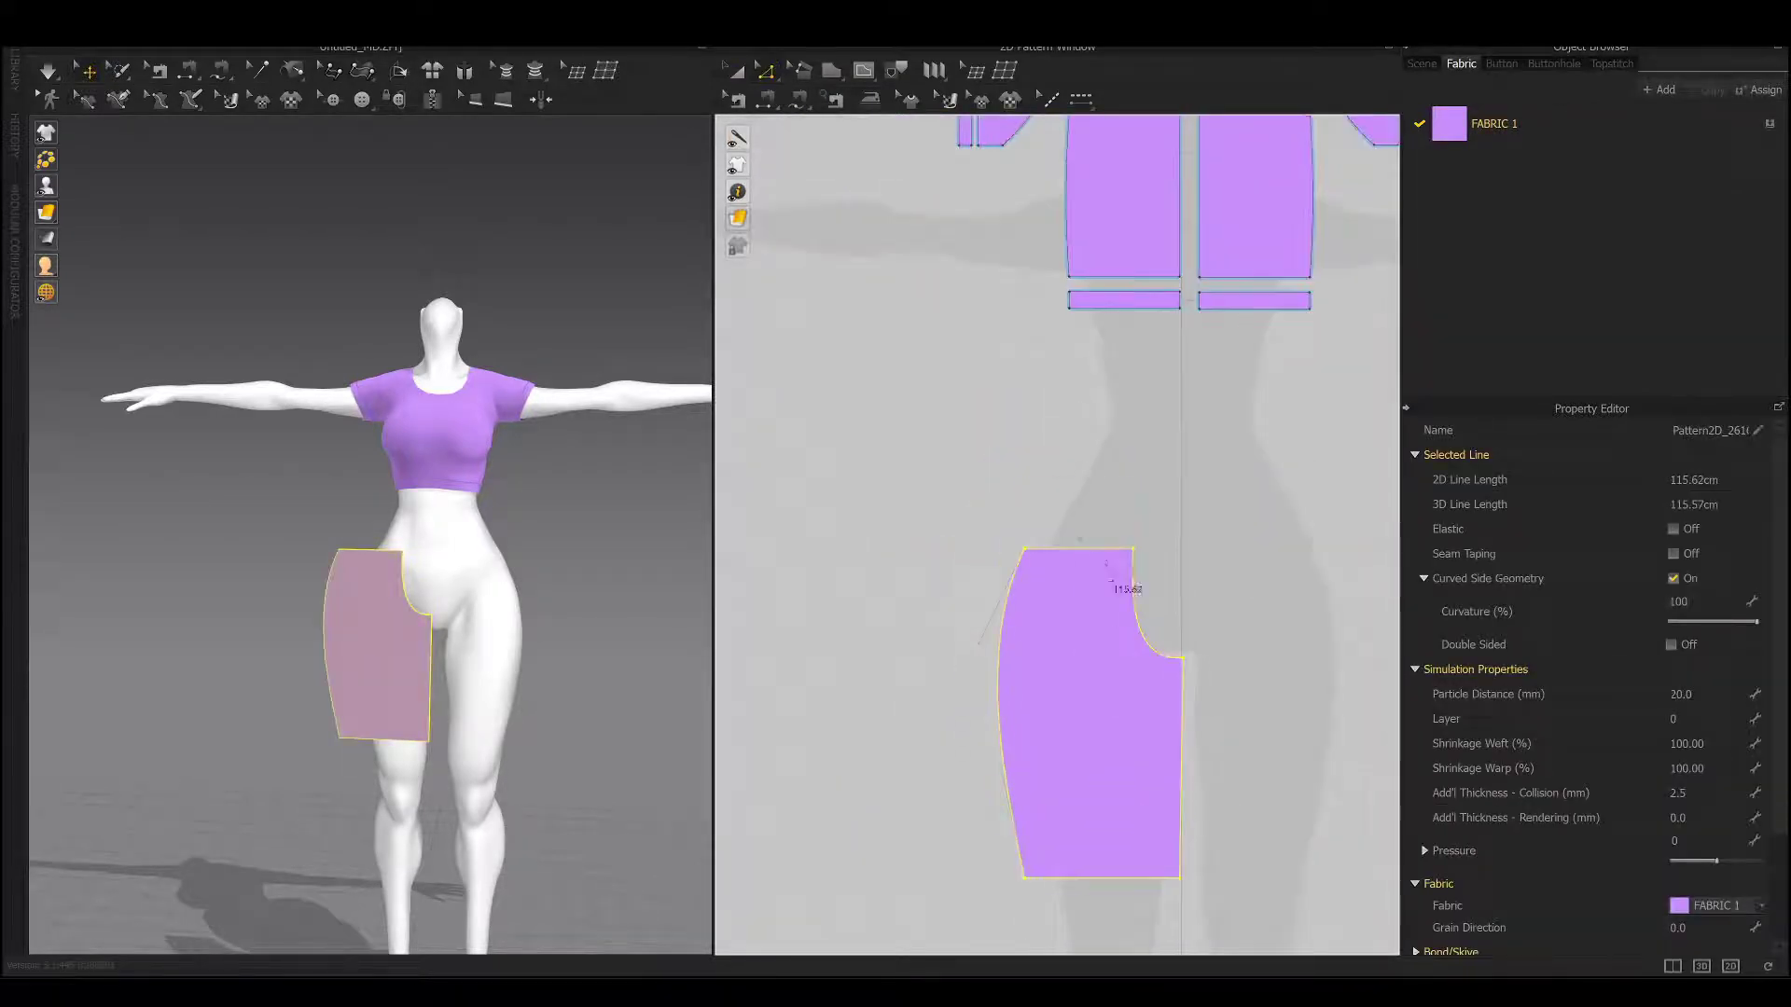
scroll(1107, 555, down, 2)
Mirror the shorts piece symmetrically and copy both pieces to form the back panels.
right_click(1091, 746)
click(1157, 239)
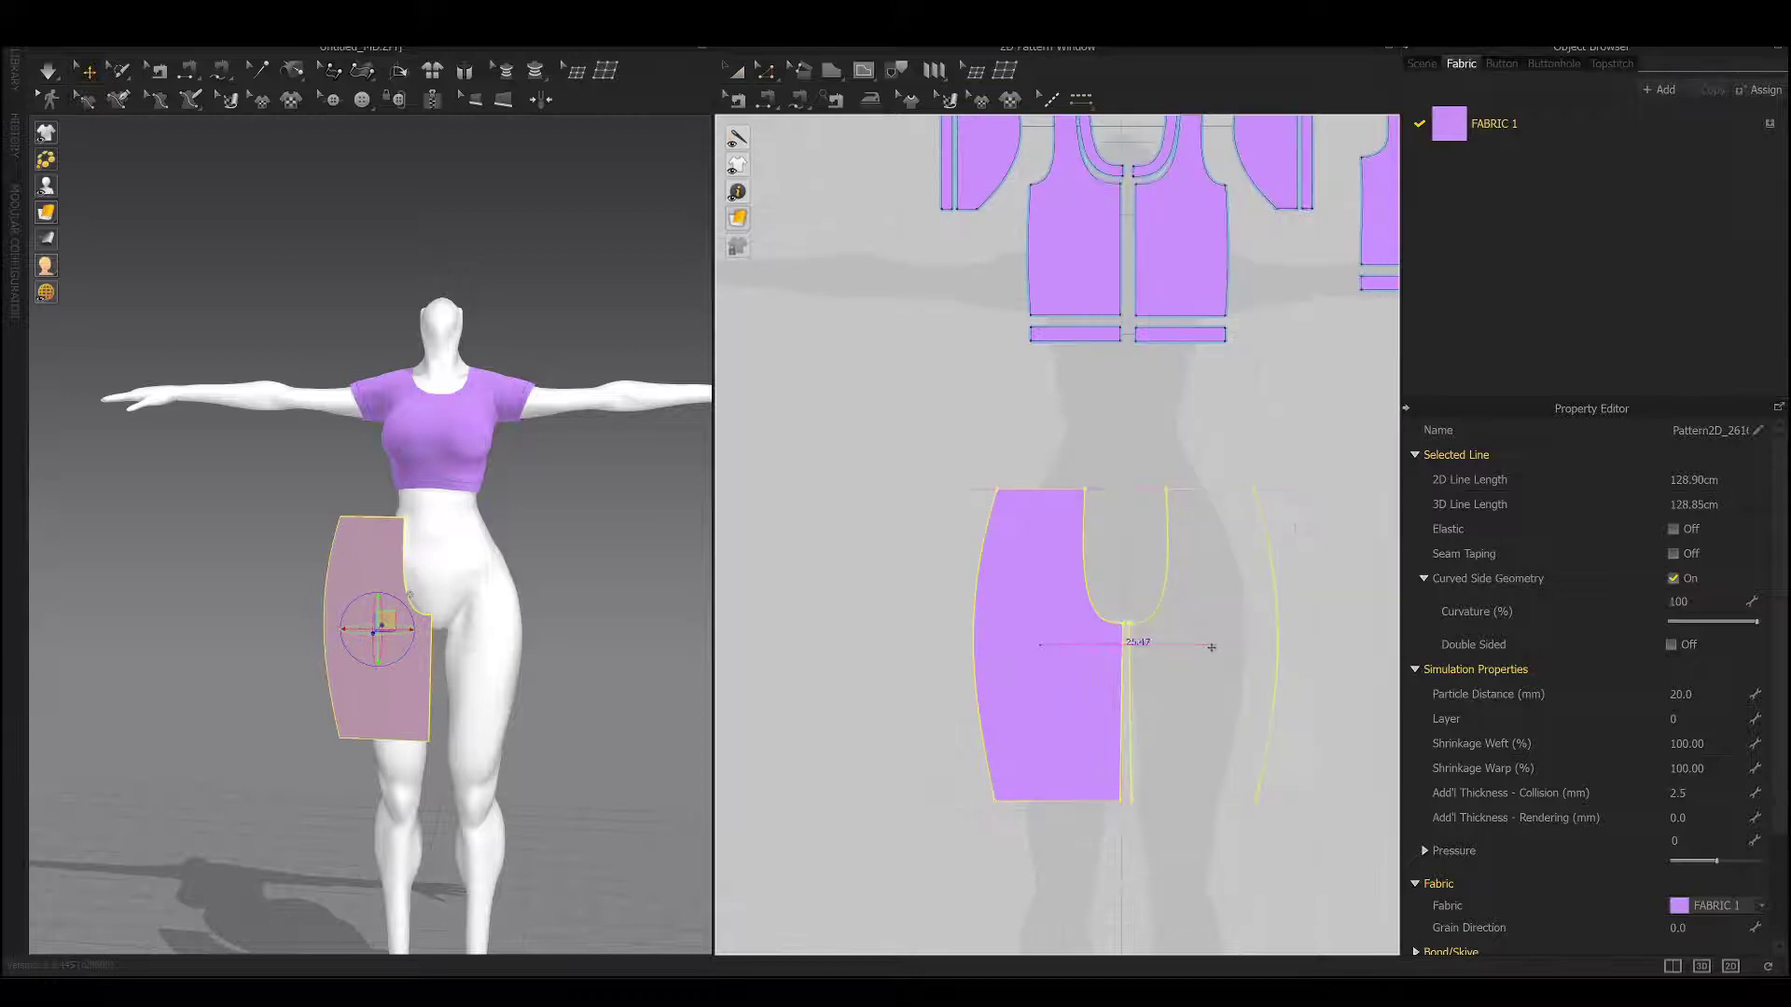
click(1210, 647)
shift+click(1031, 687)
key(2)
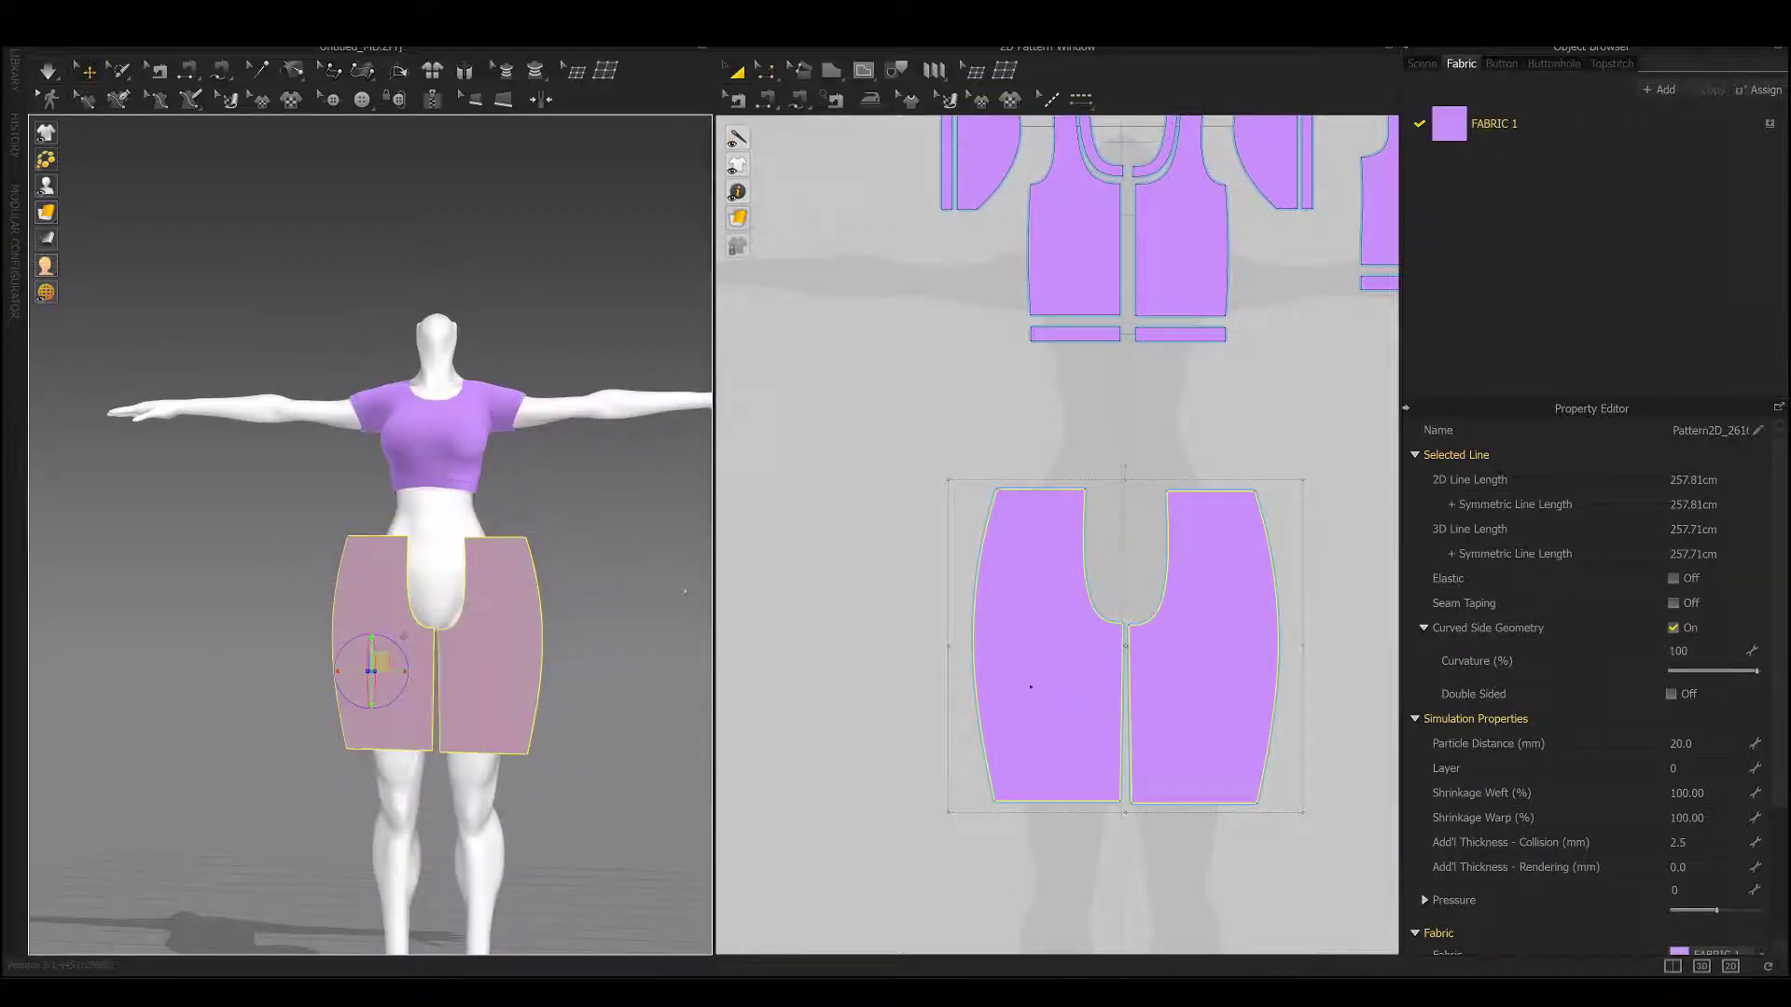
scroll(723, 594, down, 2)
click(1105, 623)
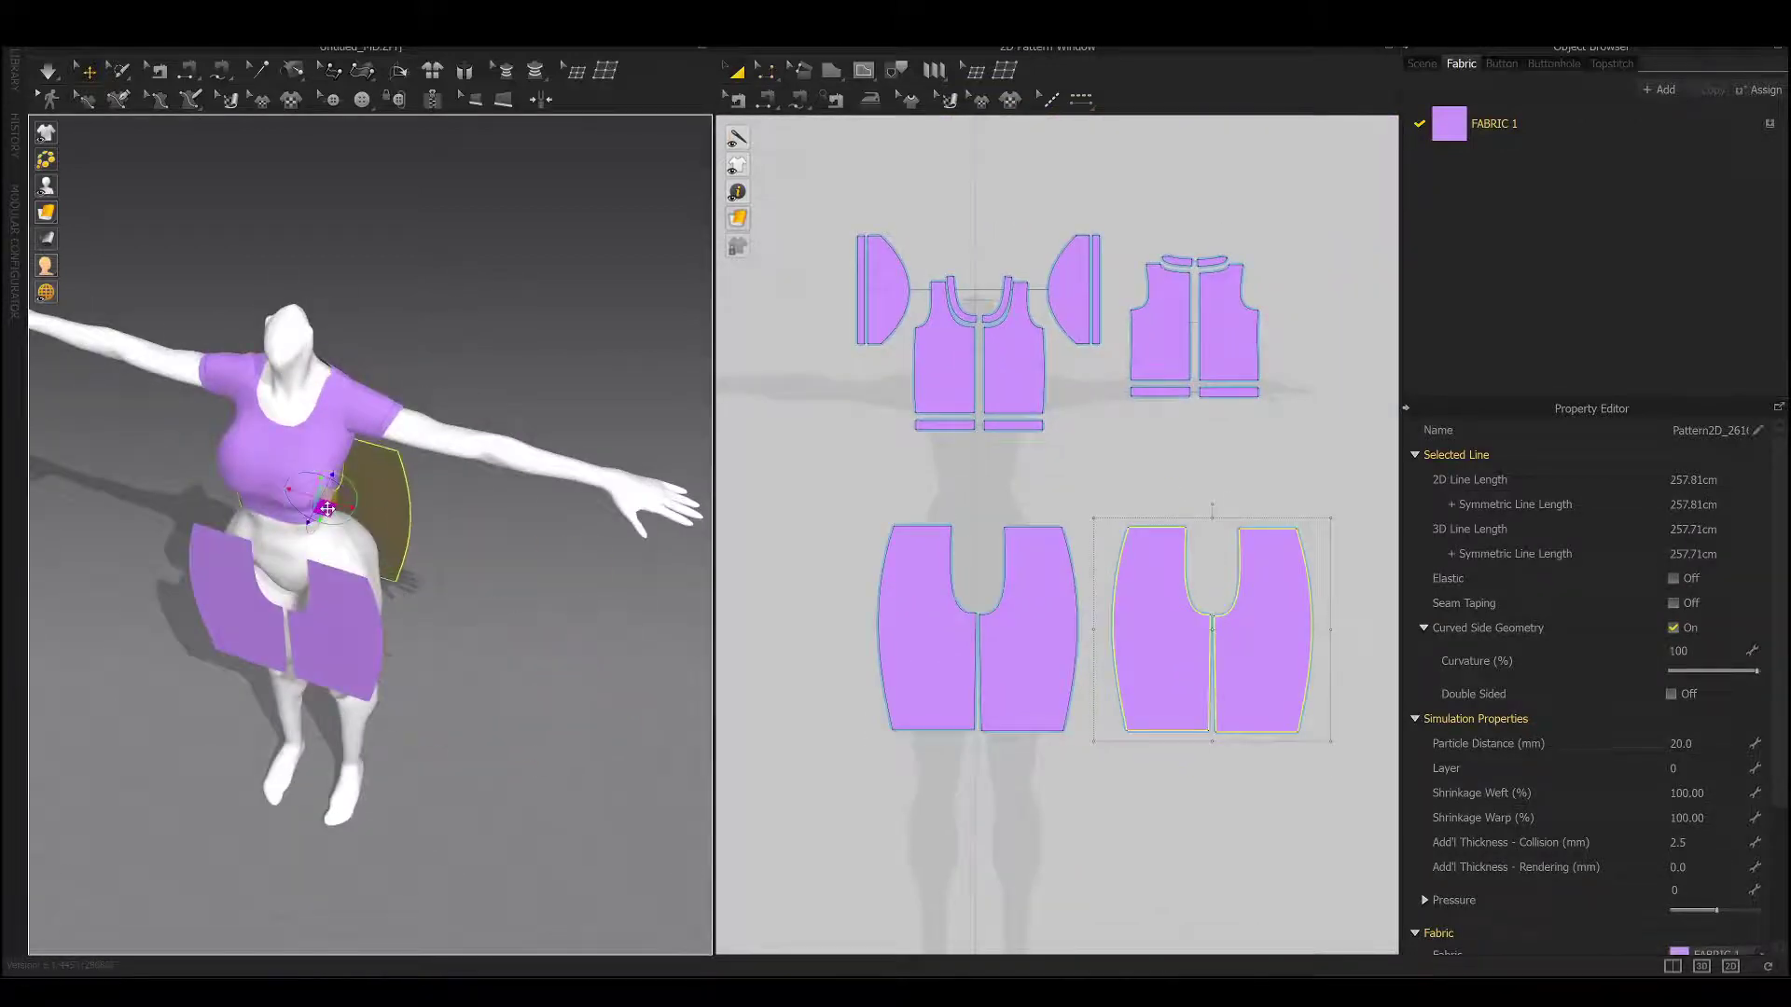
Check the four shorts panels from side, front and back, then simulate them.
right_drag(420, 606, 557, 632)
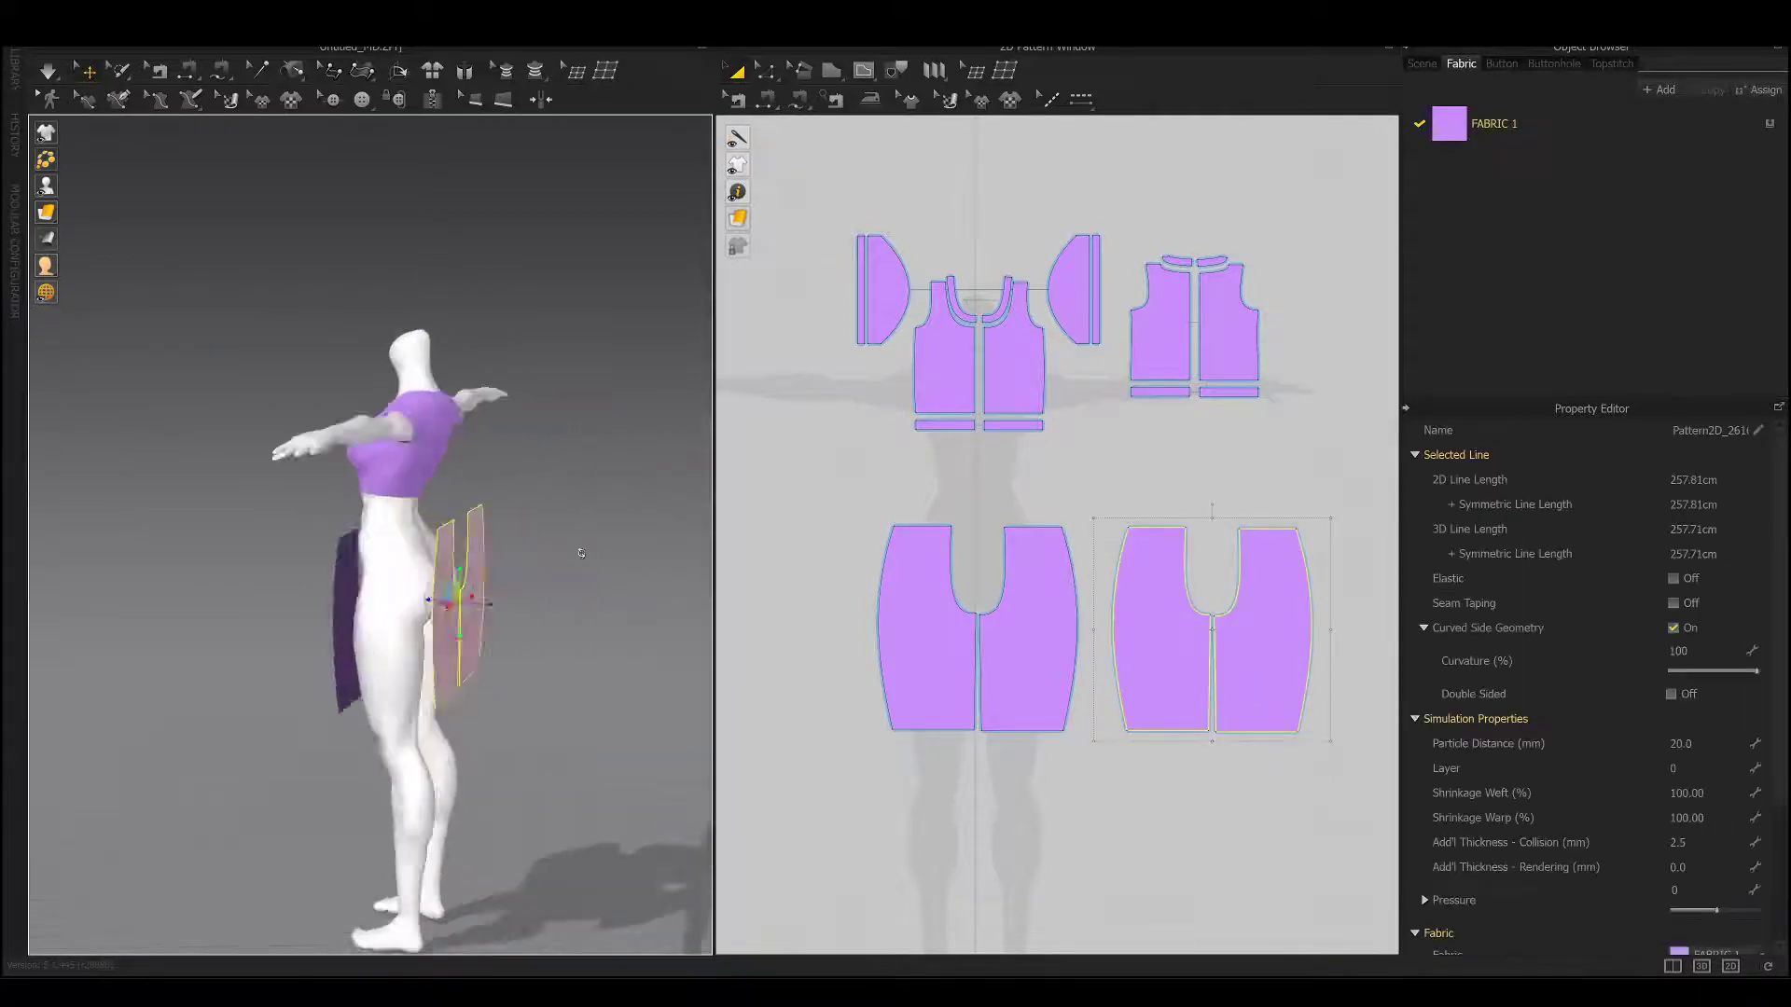
key(2)
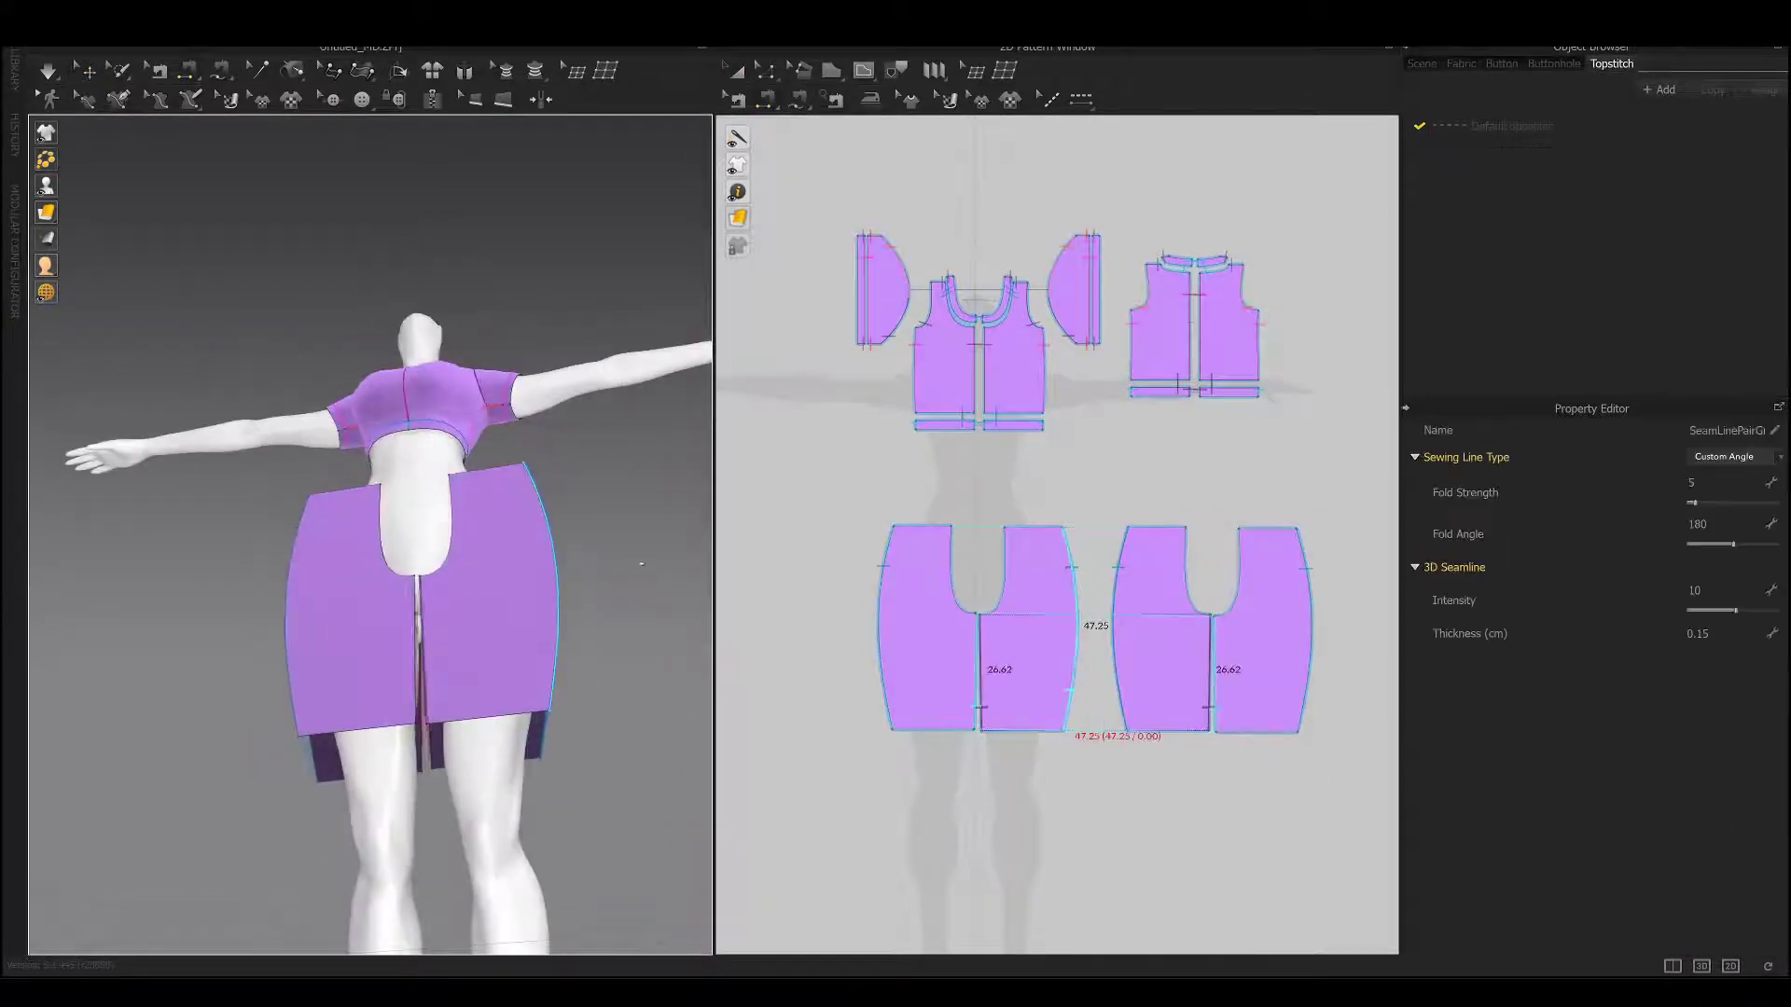
key(8)
key(space)
Simulate the shorts and select the shorts pieces, checking them from front, side and back.
key(2)
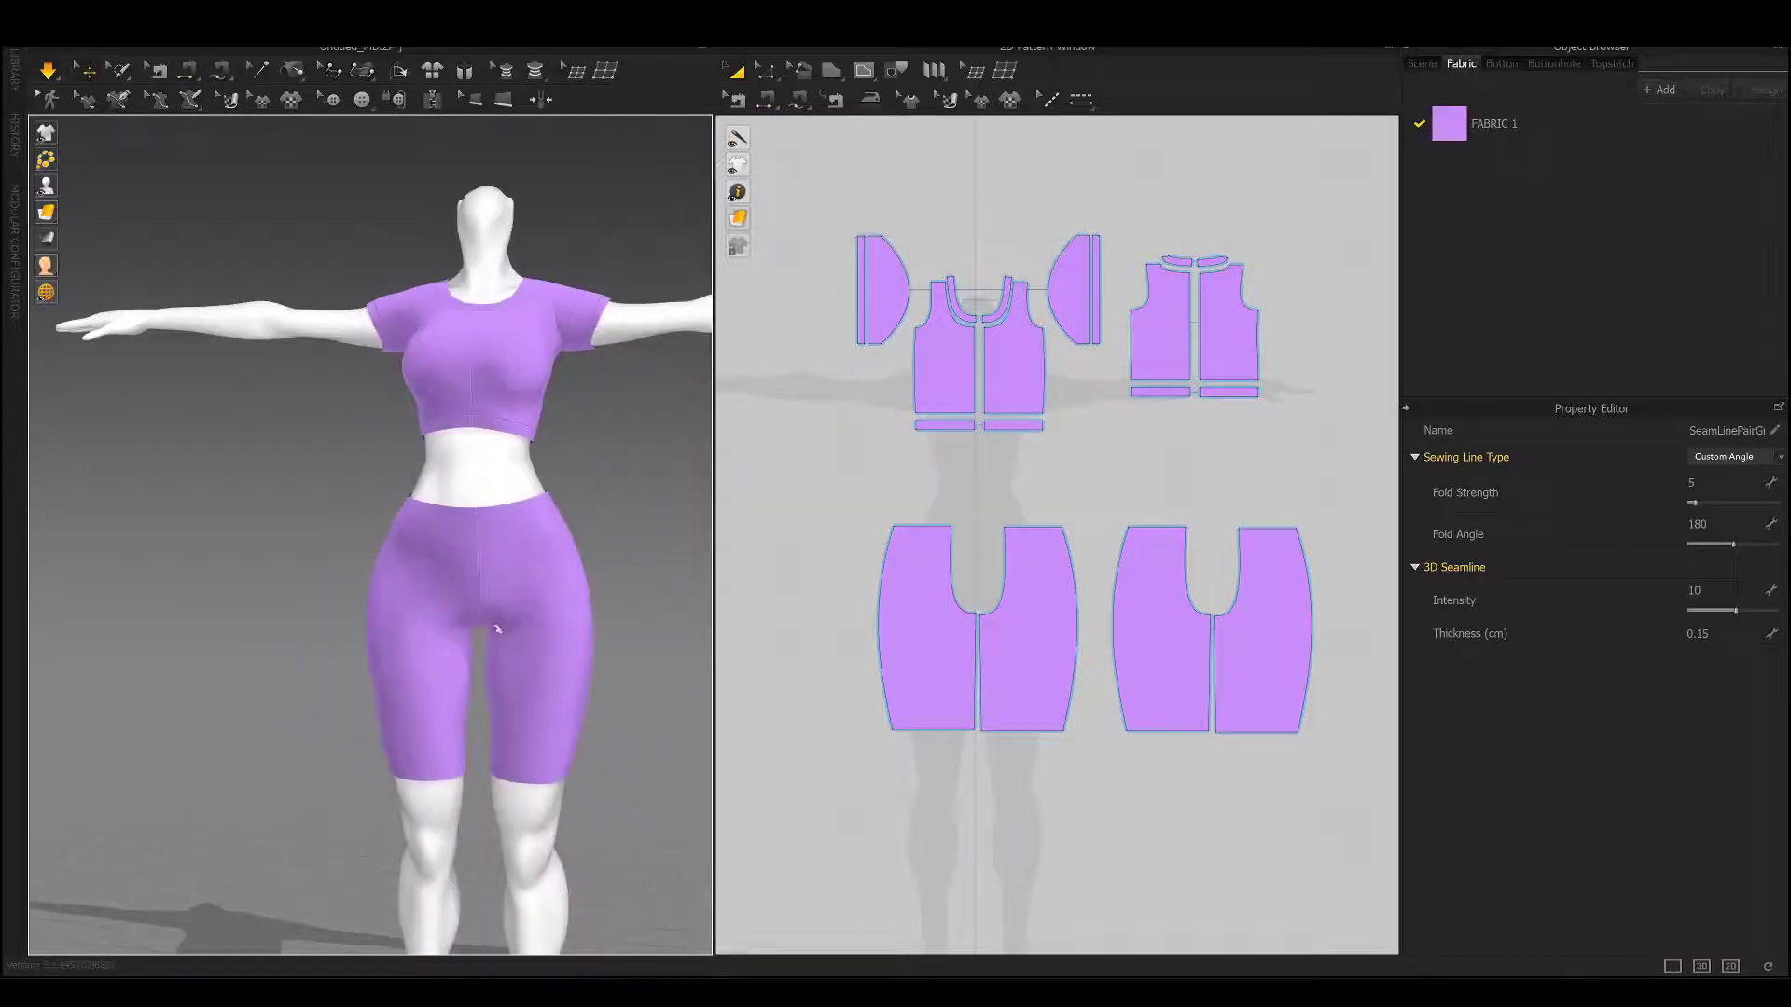
click(492, 618)
click(495, 620)
key(4)
key(2)
right_drag(494, 620, 506, 469)
scroll(932, 522, up, 1)
click(1025, 532)
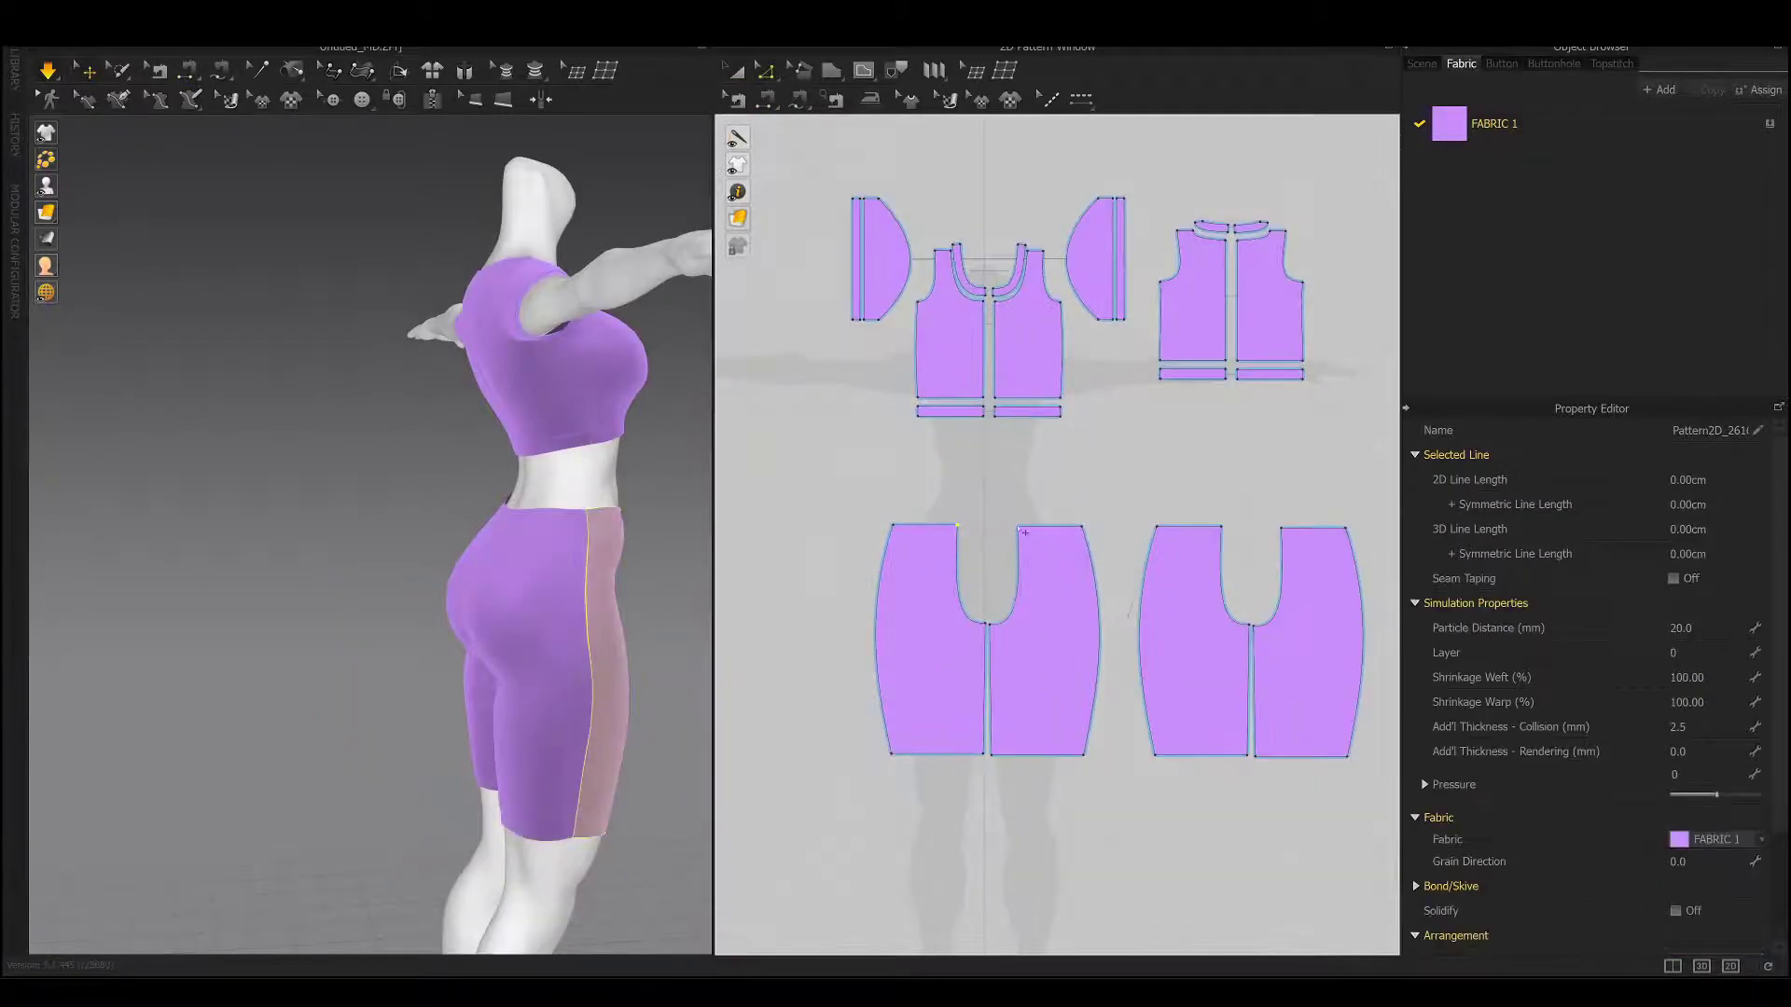
key(8)
click(640, 512)
key(2)
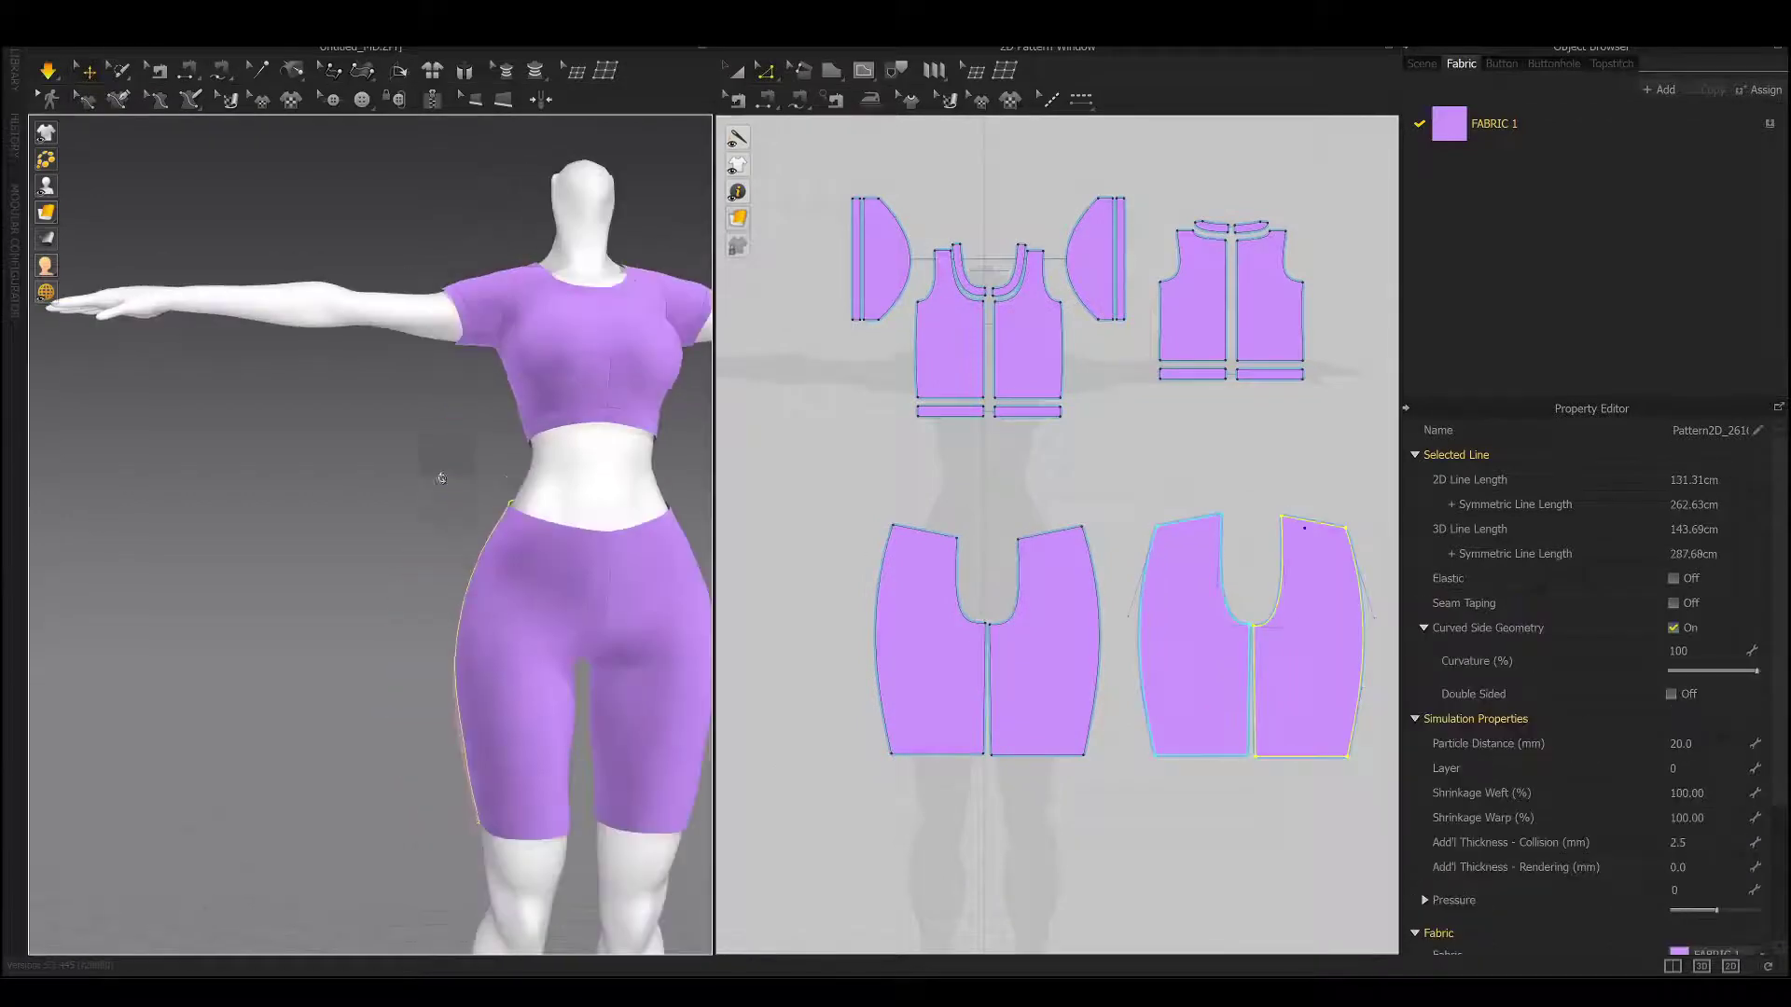
Select both shorts bottom edges and drag them upward to shorten the legs.
click(958, 746)
shift+click(1202, 757)
drag(1202, 758, 827, 675)
key(4)
key(2)
Reselect the shorts pieces and check the shortened hems from the front.
scroll(923, 664, up, 3)
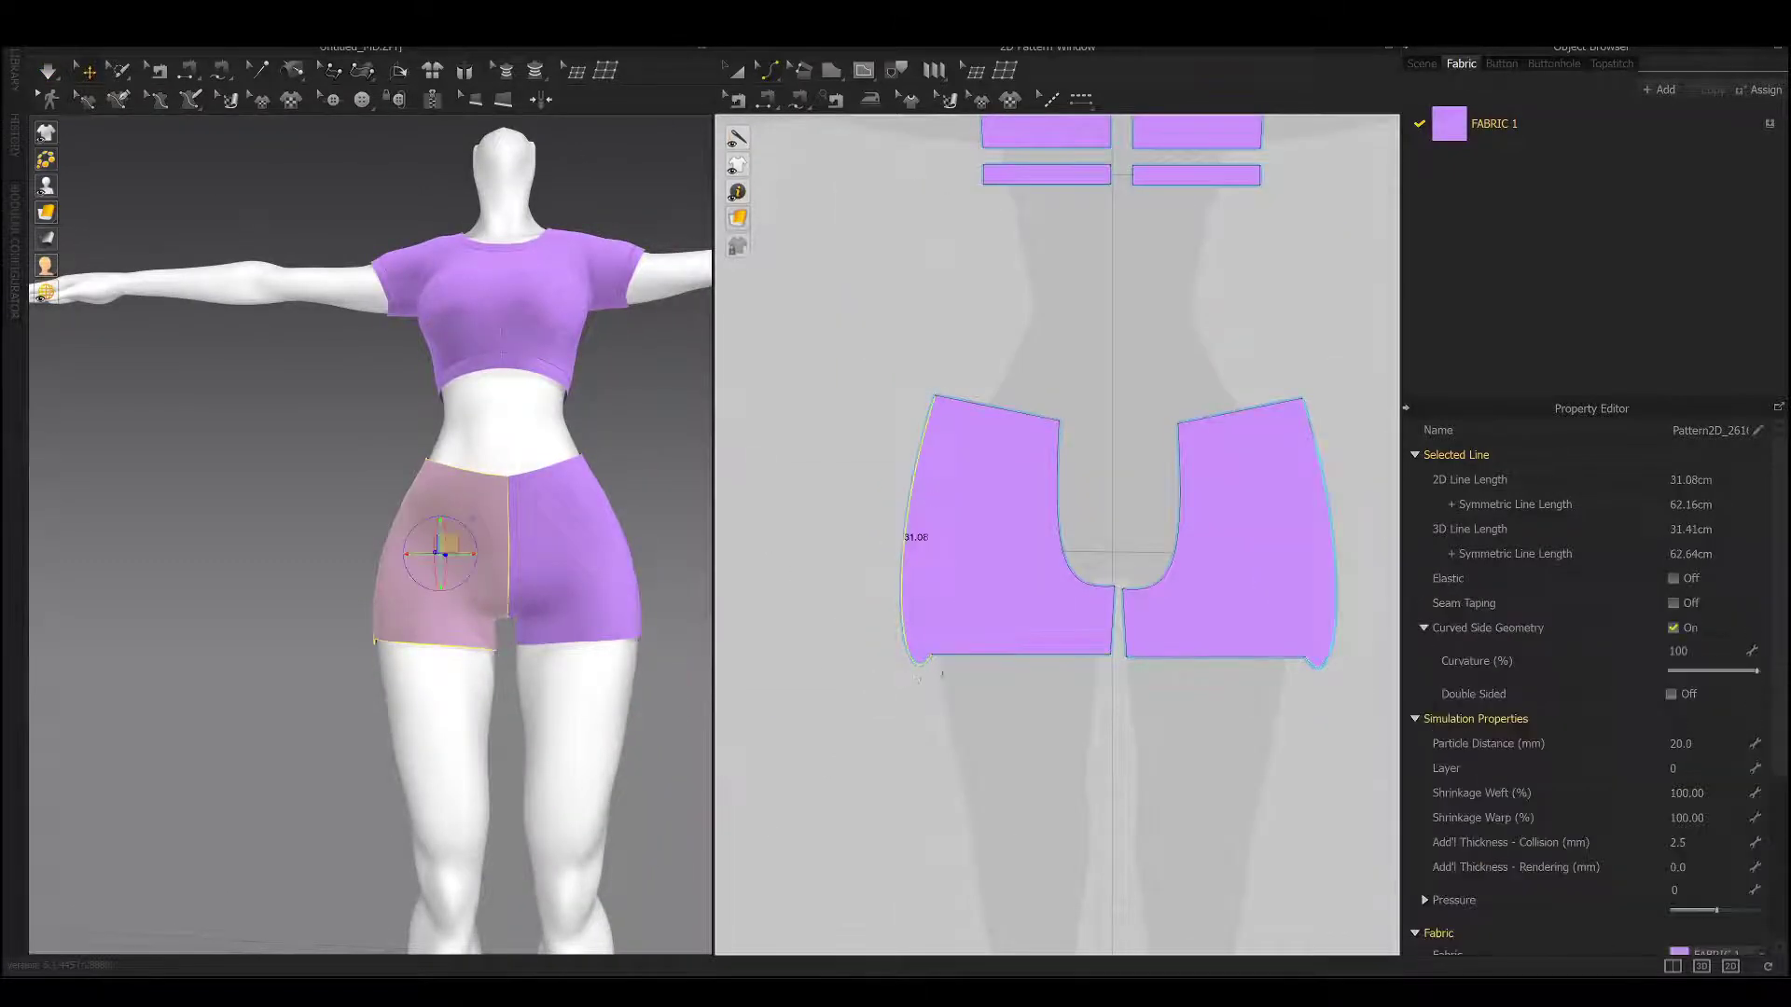
scroll(919, 677, up, 3)
scroll(957, 547, down, 3)
scroll(914, 522, up, 2)
scroll(1151, 627, up, 1)
scroll(1150, 653, up, 1)
click(1172, 661)
scroll(1159, 520, down, 3)
click(1179, 547)
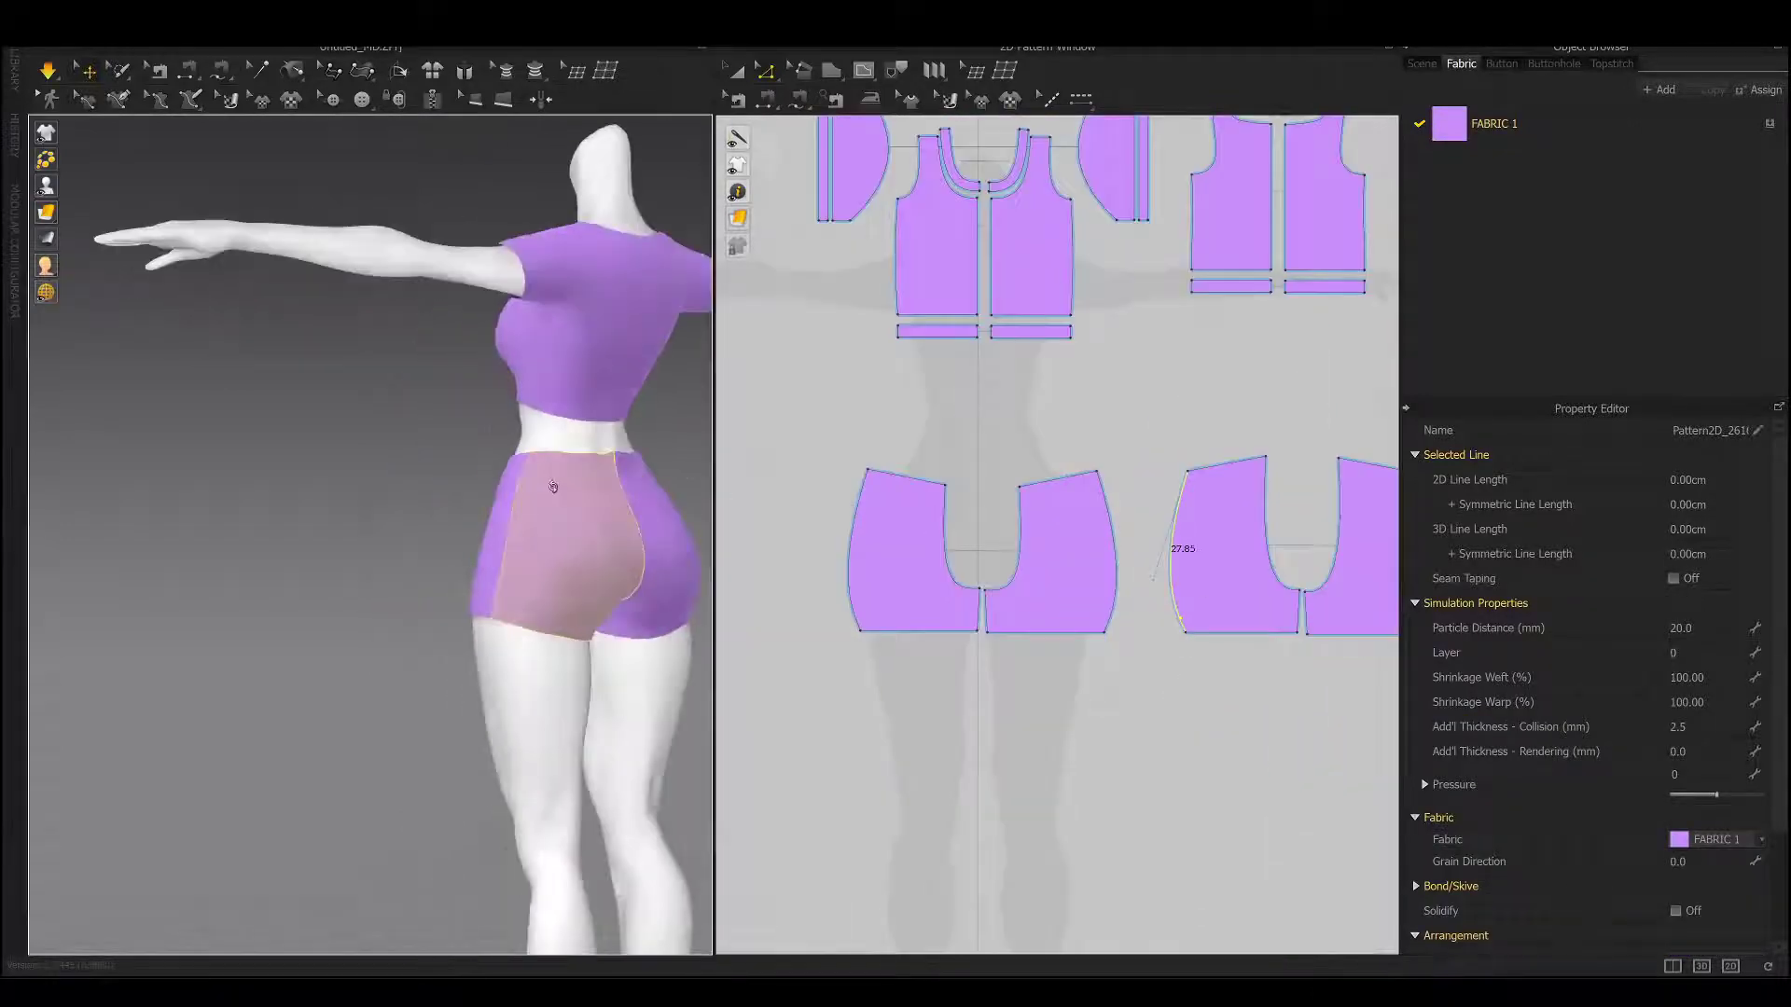
scroll(1110, 597, up, 2)
click(1000, 483)
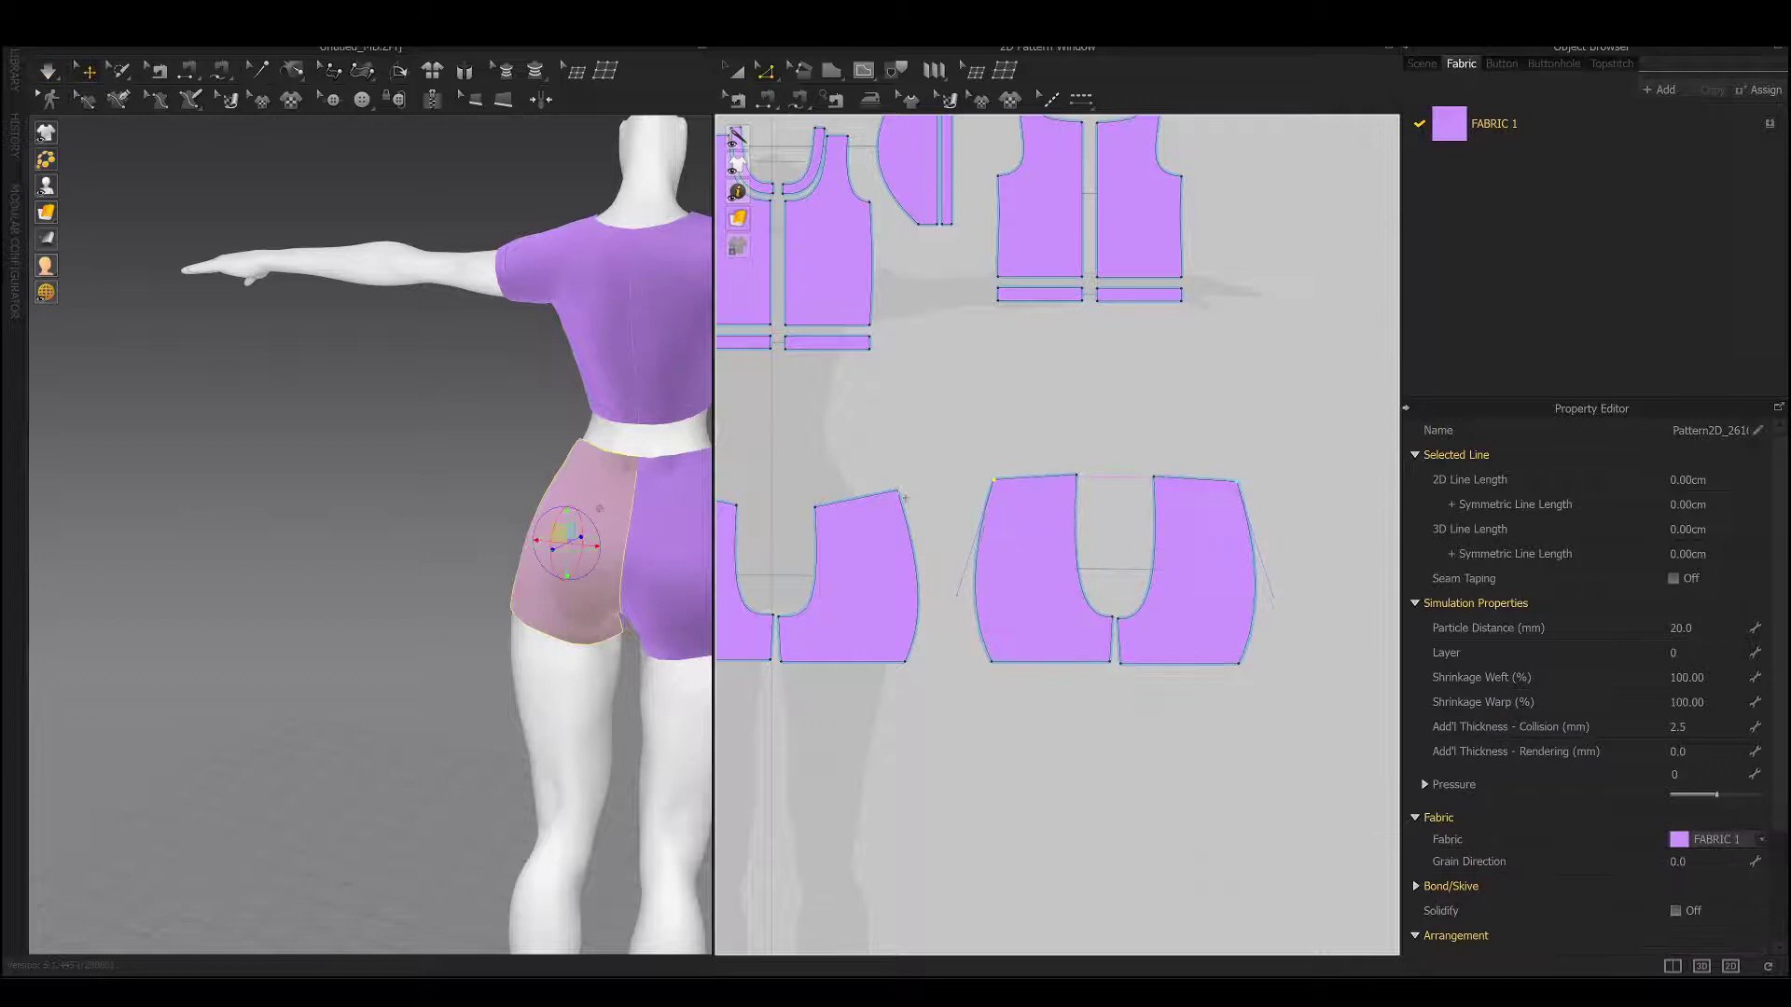
right_drag(539, 440, 392, 447)
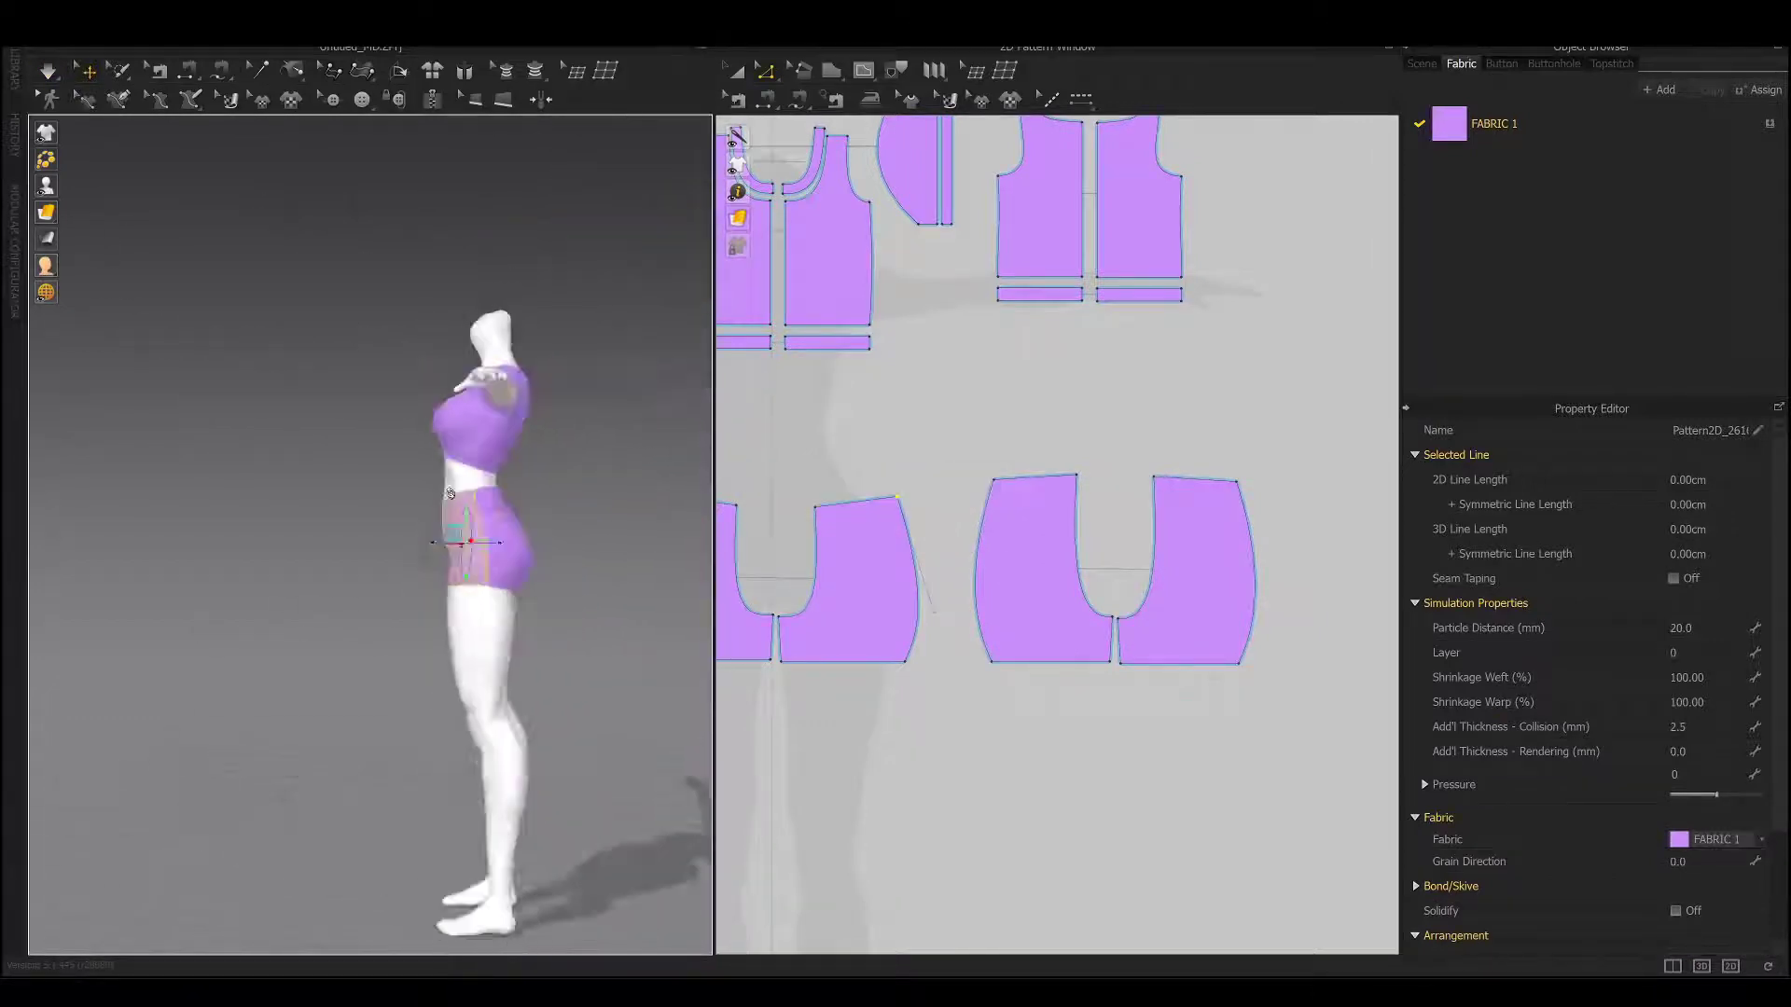
Save the project as F25Outfit in Desktop\COLEC\Fig25\MD.
click(63, 45)
click(103, 140)
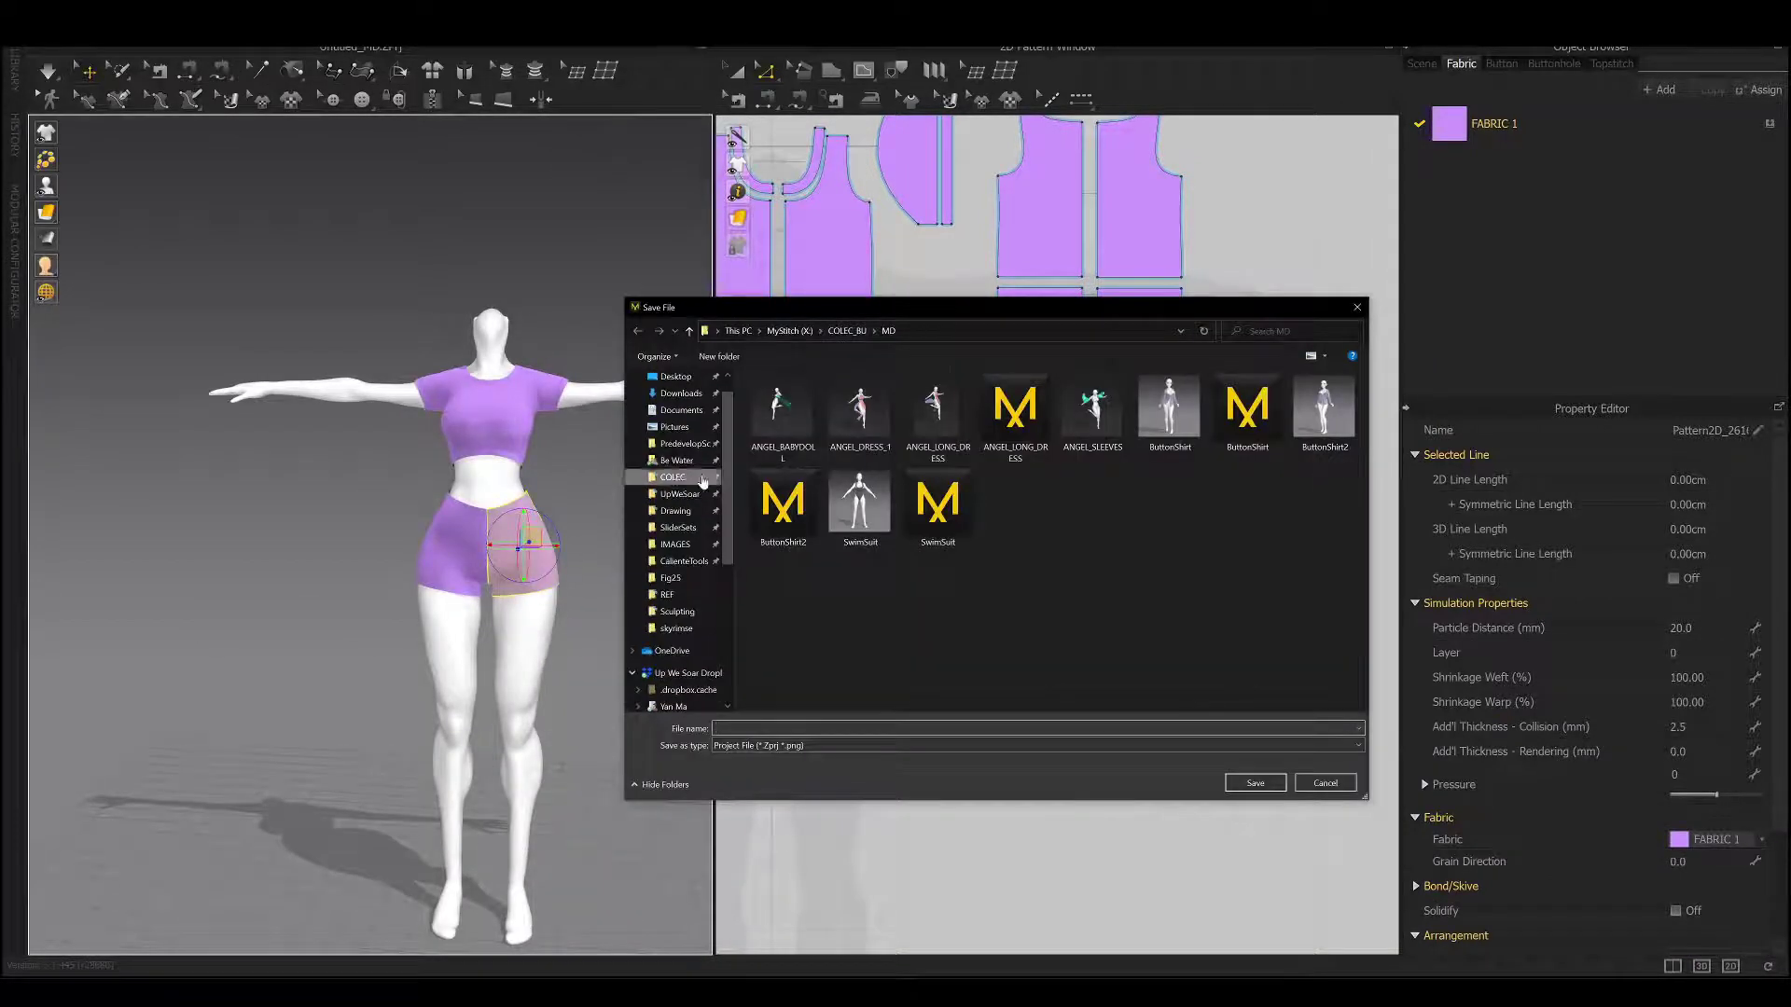
click(702, 479)
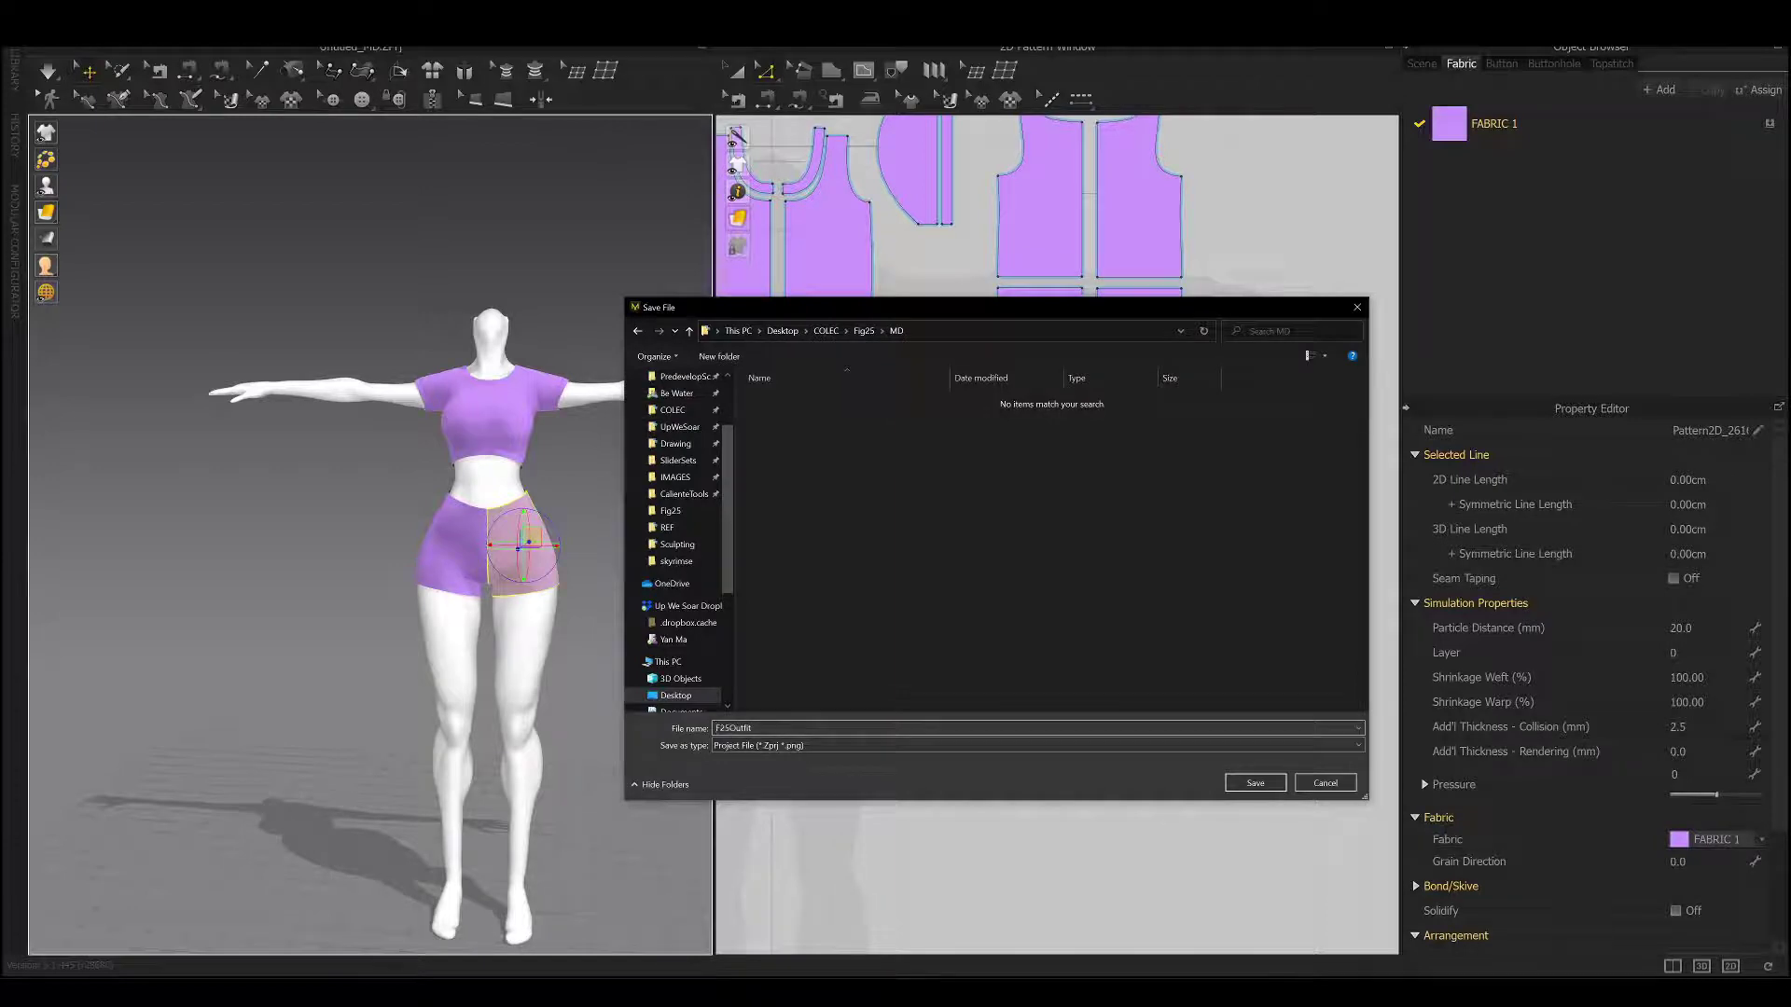
key(Return)
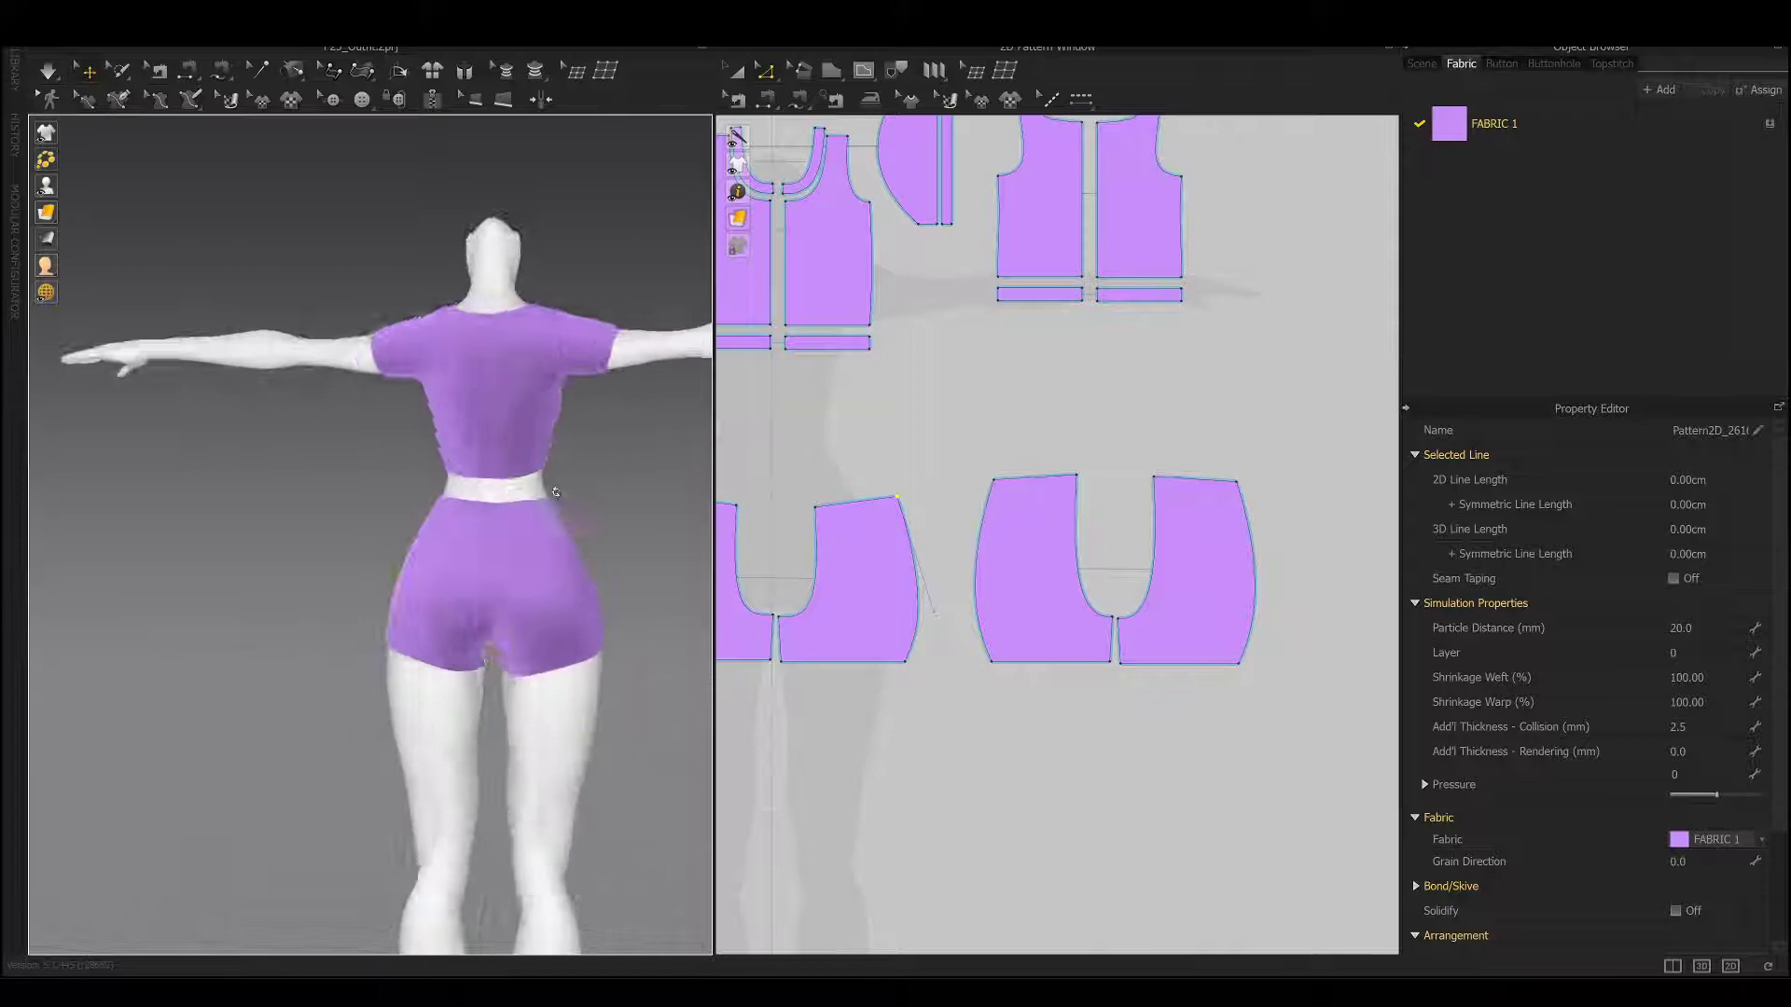
Offset the shorts' waist edge 2 cm as an internal line and cut off separate waistband strips.
scroll(1109, 406, up, 3)
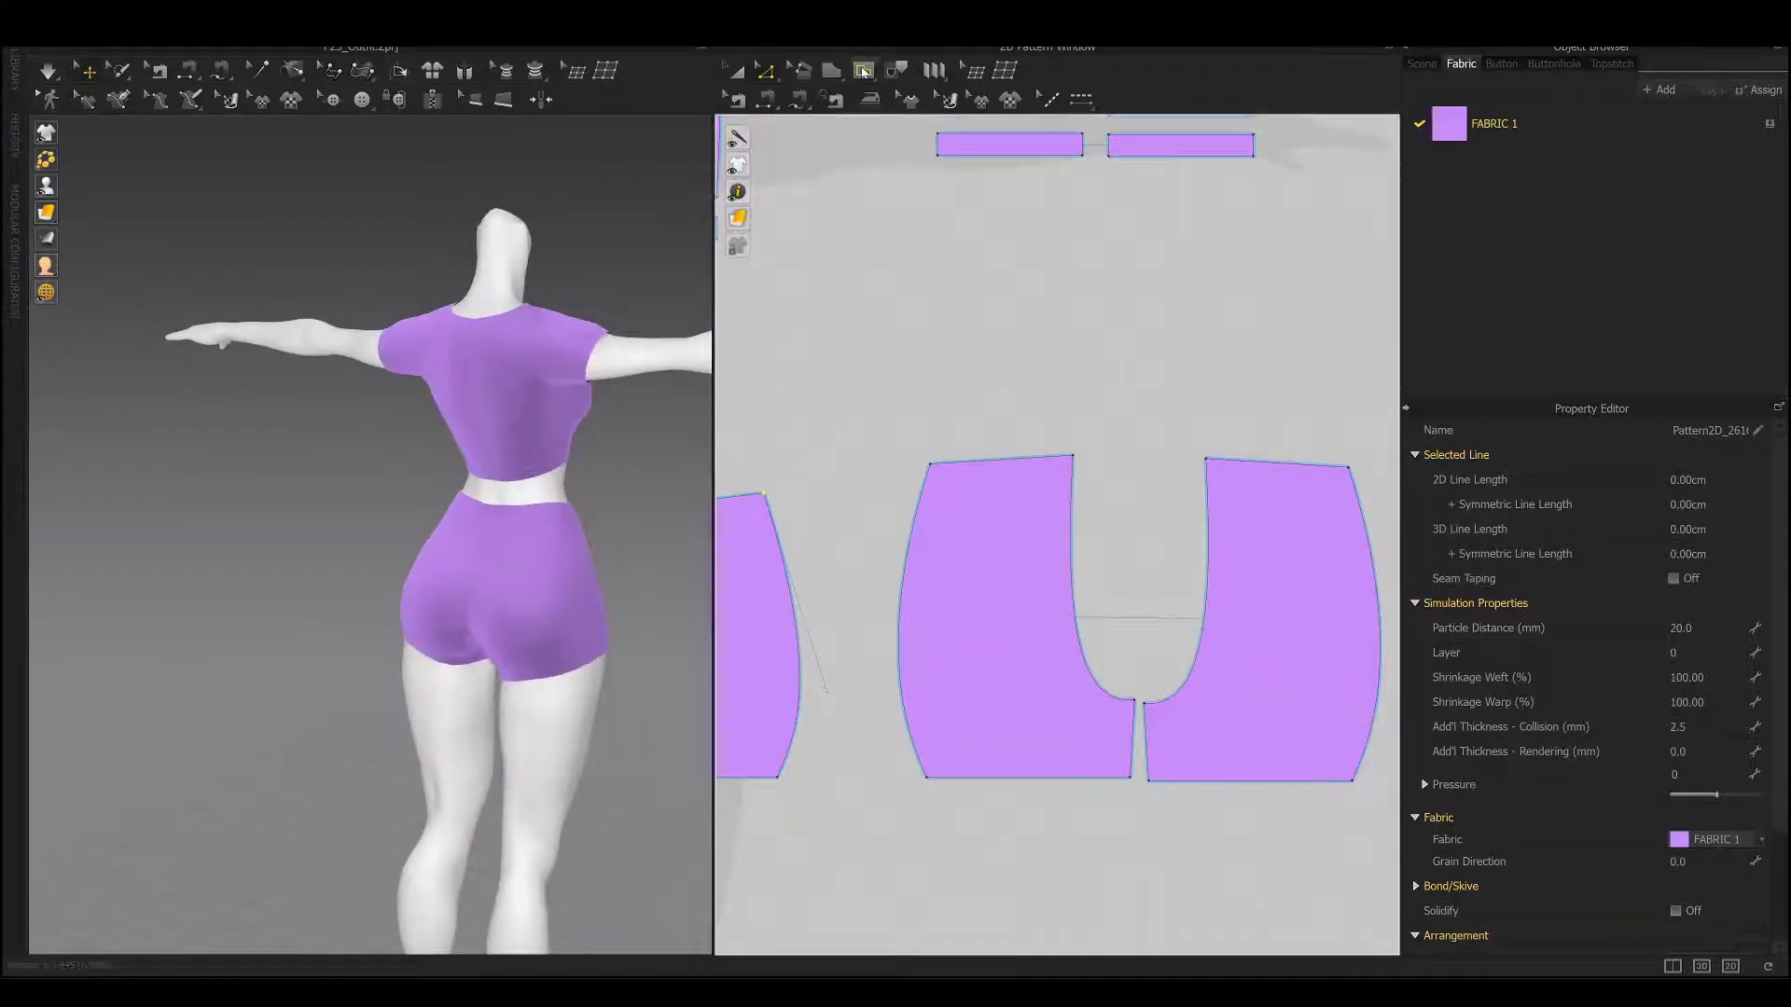
right_click(851, 472)
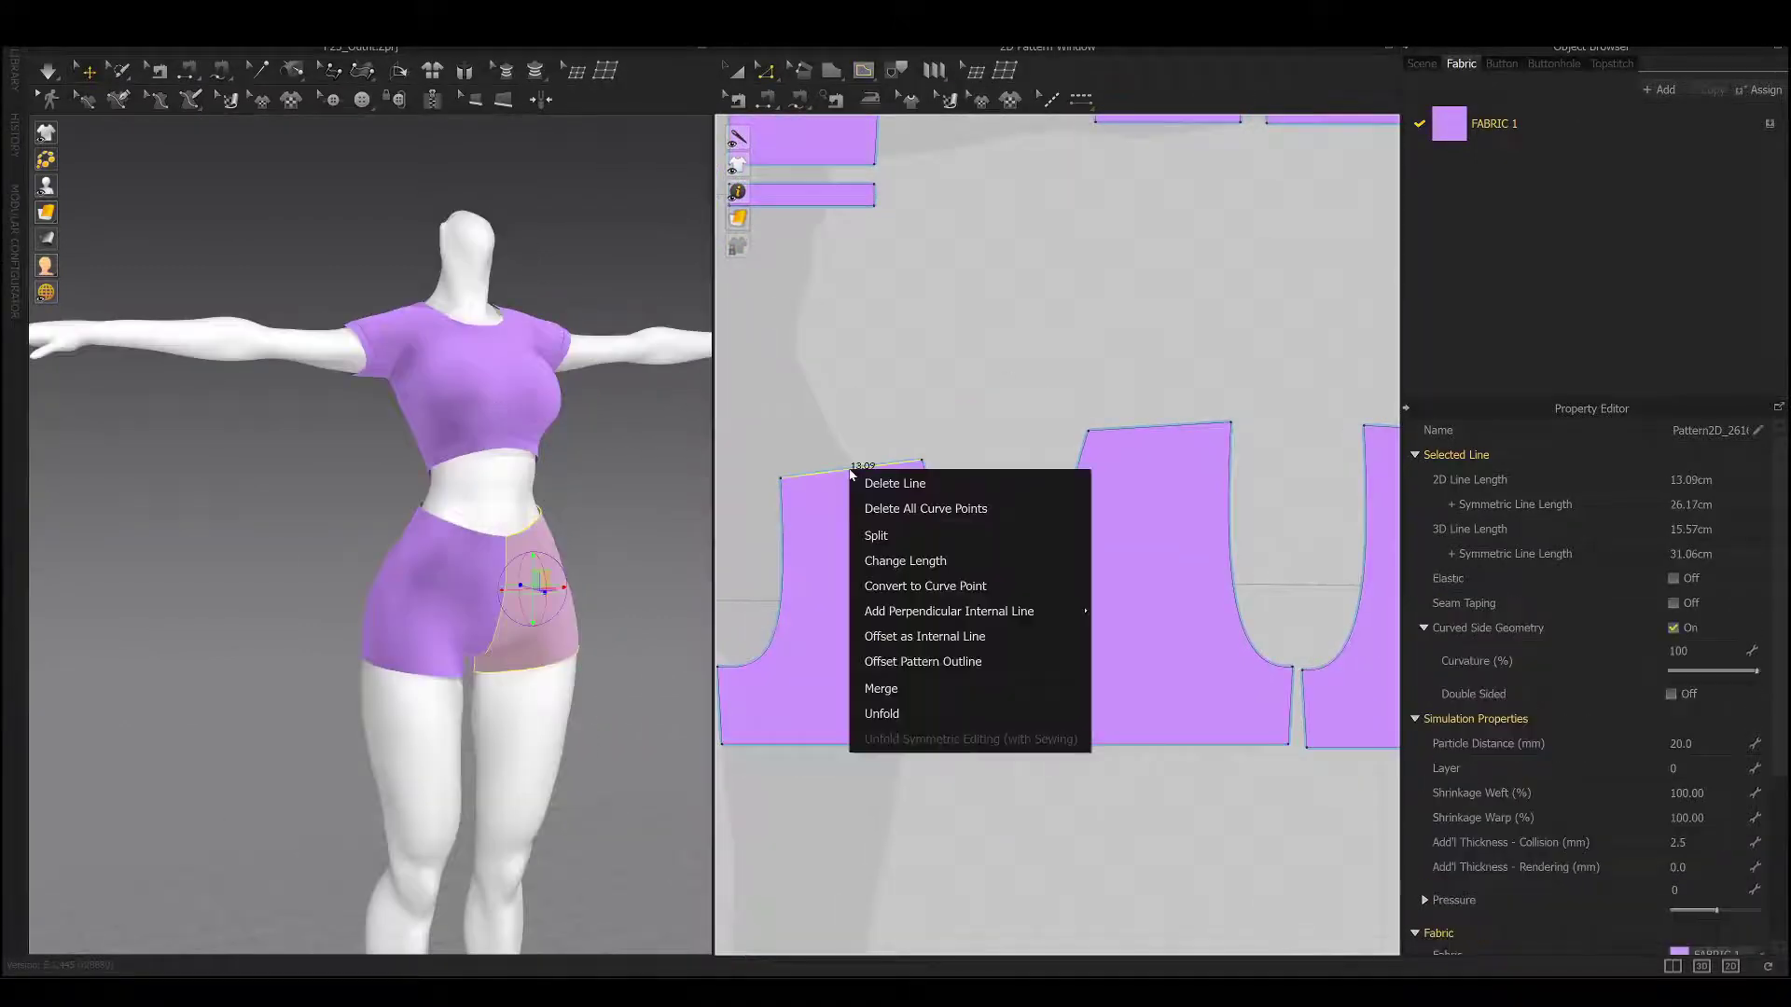
click(938, 638)
click(945, 677)
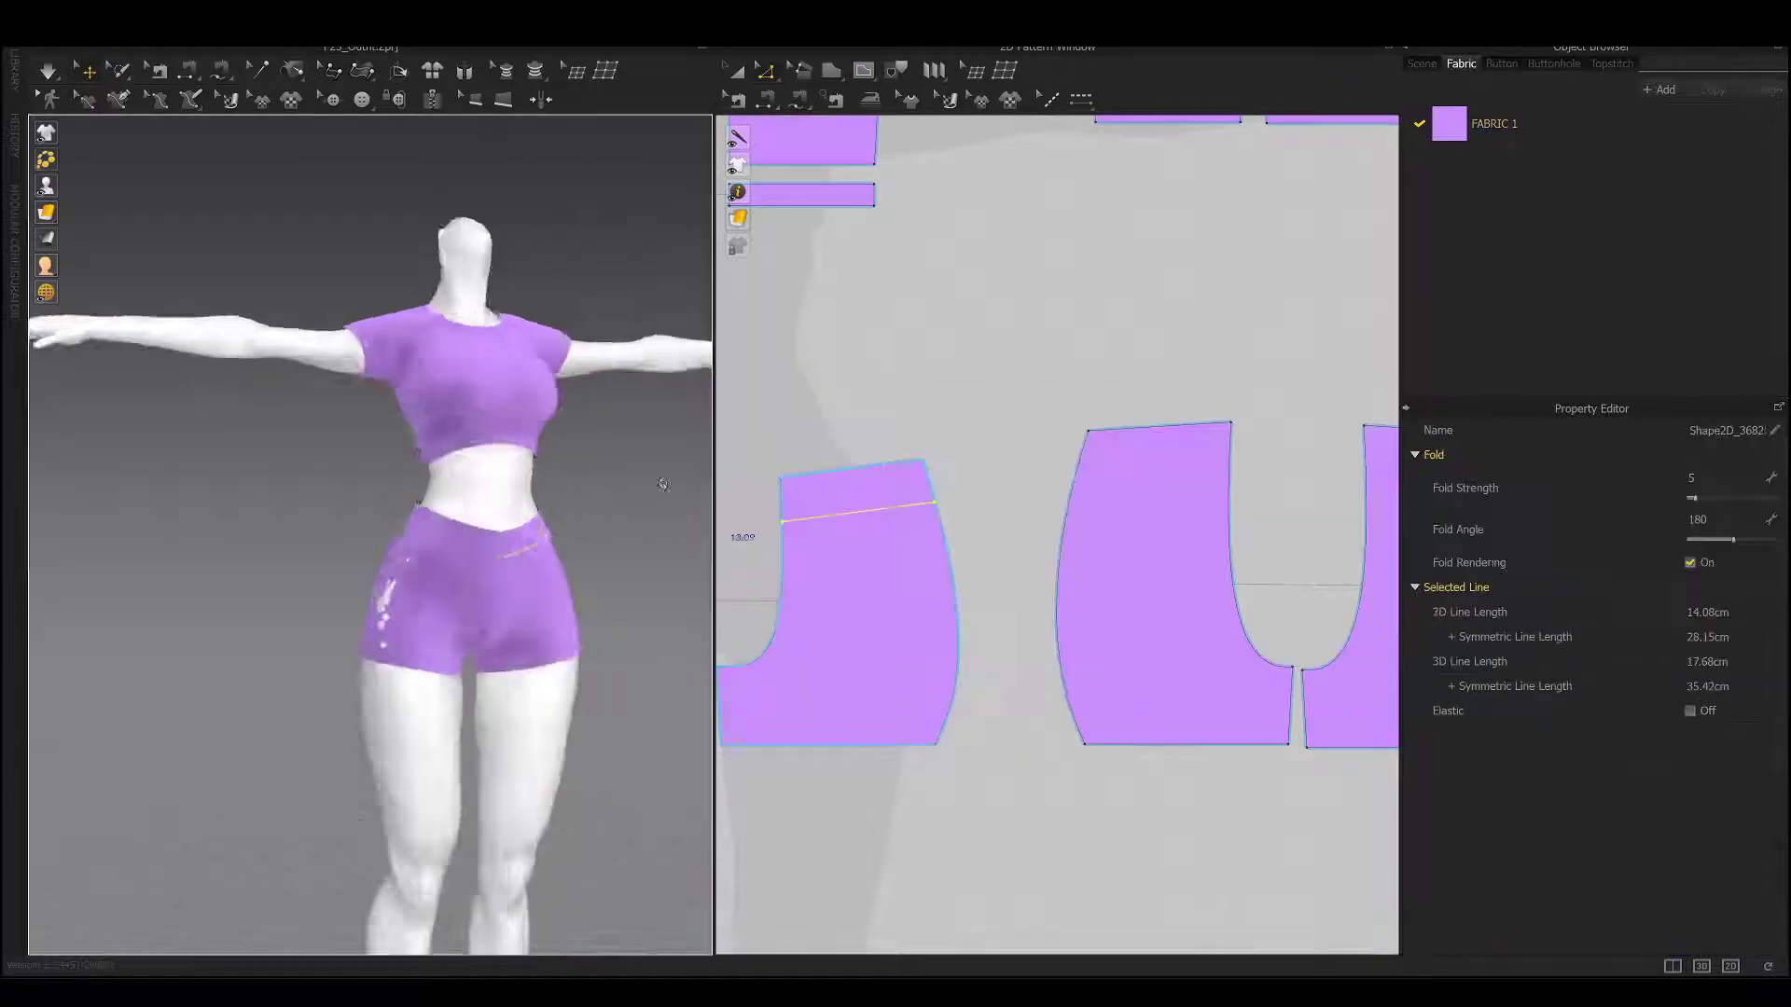
right_click(819, 507)
click(951, 695)
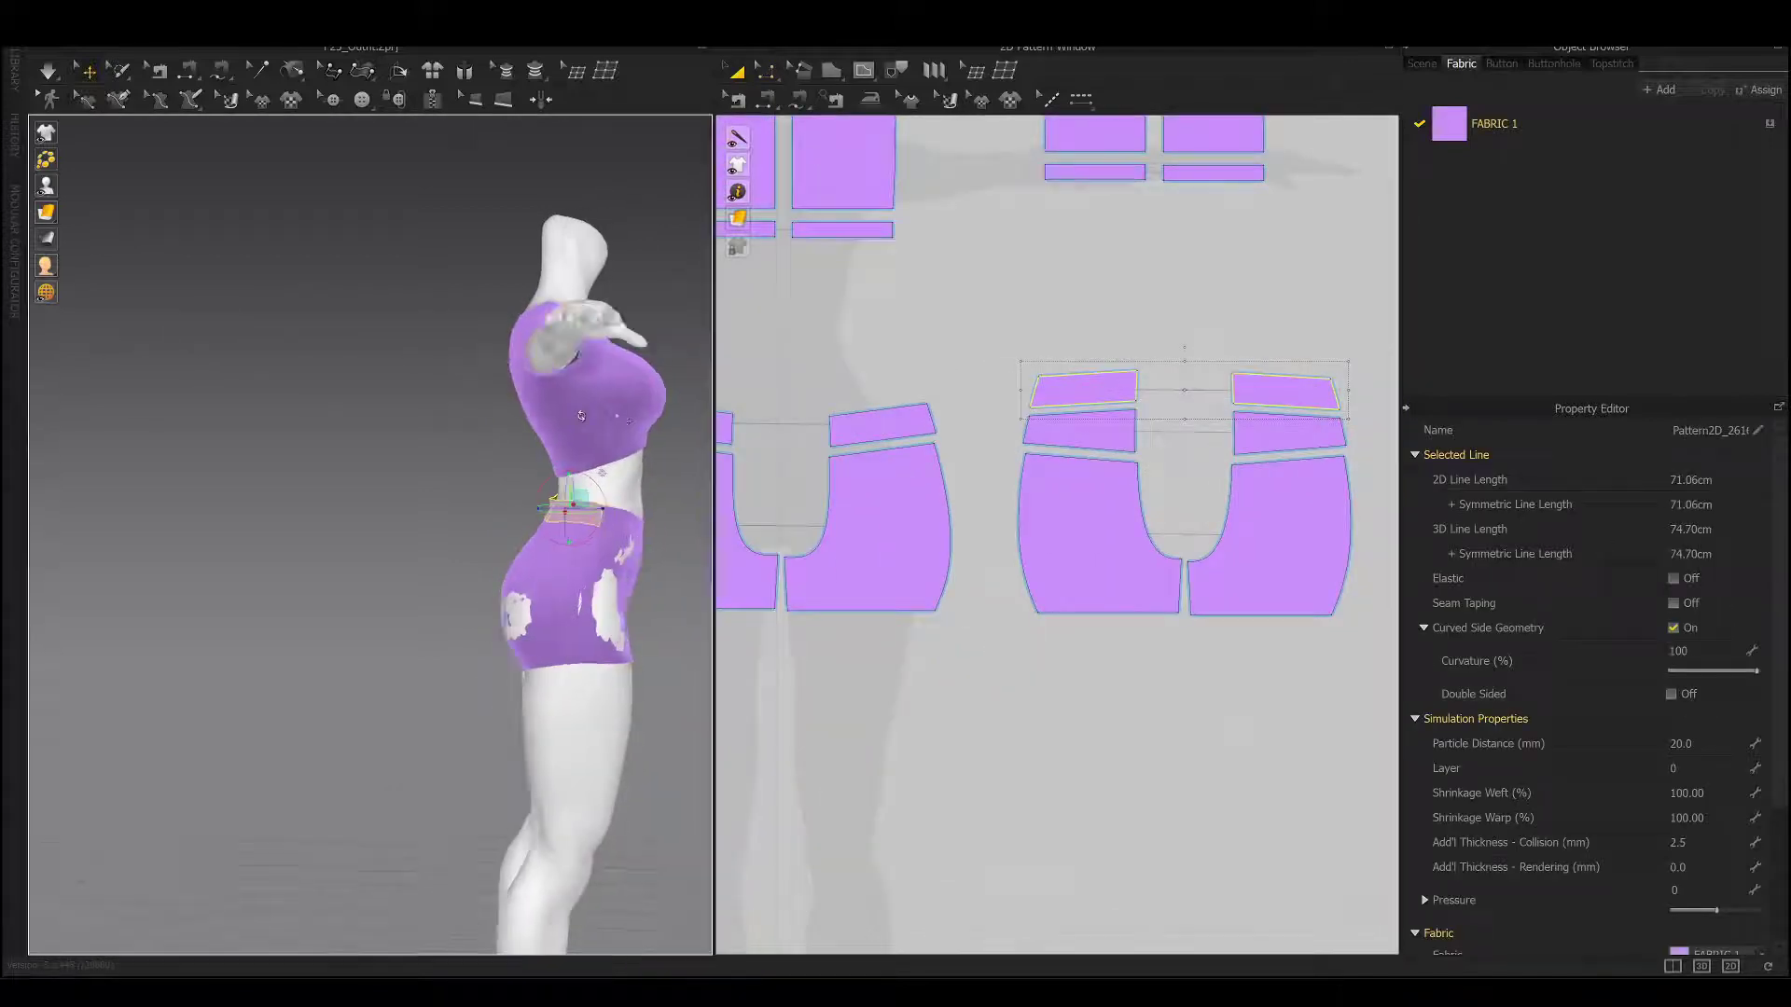
right_drag(652, 471, 573, 469)
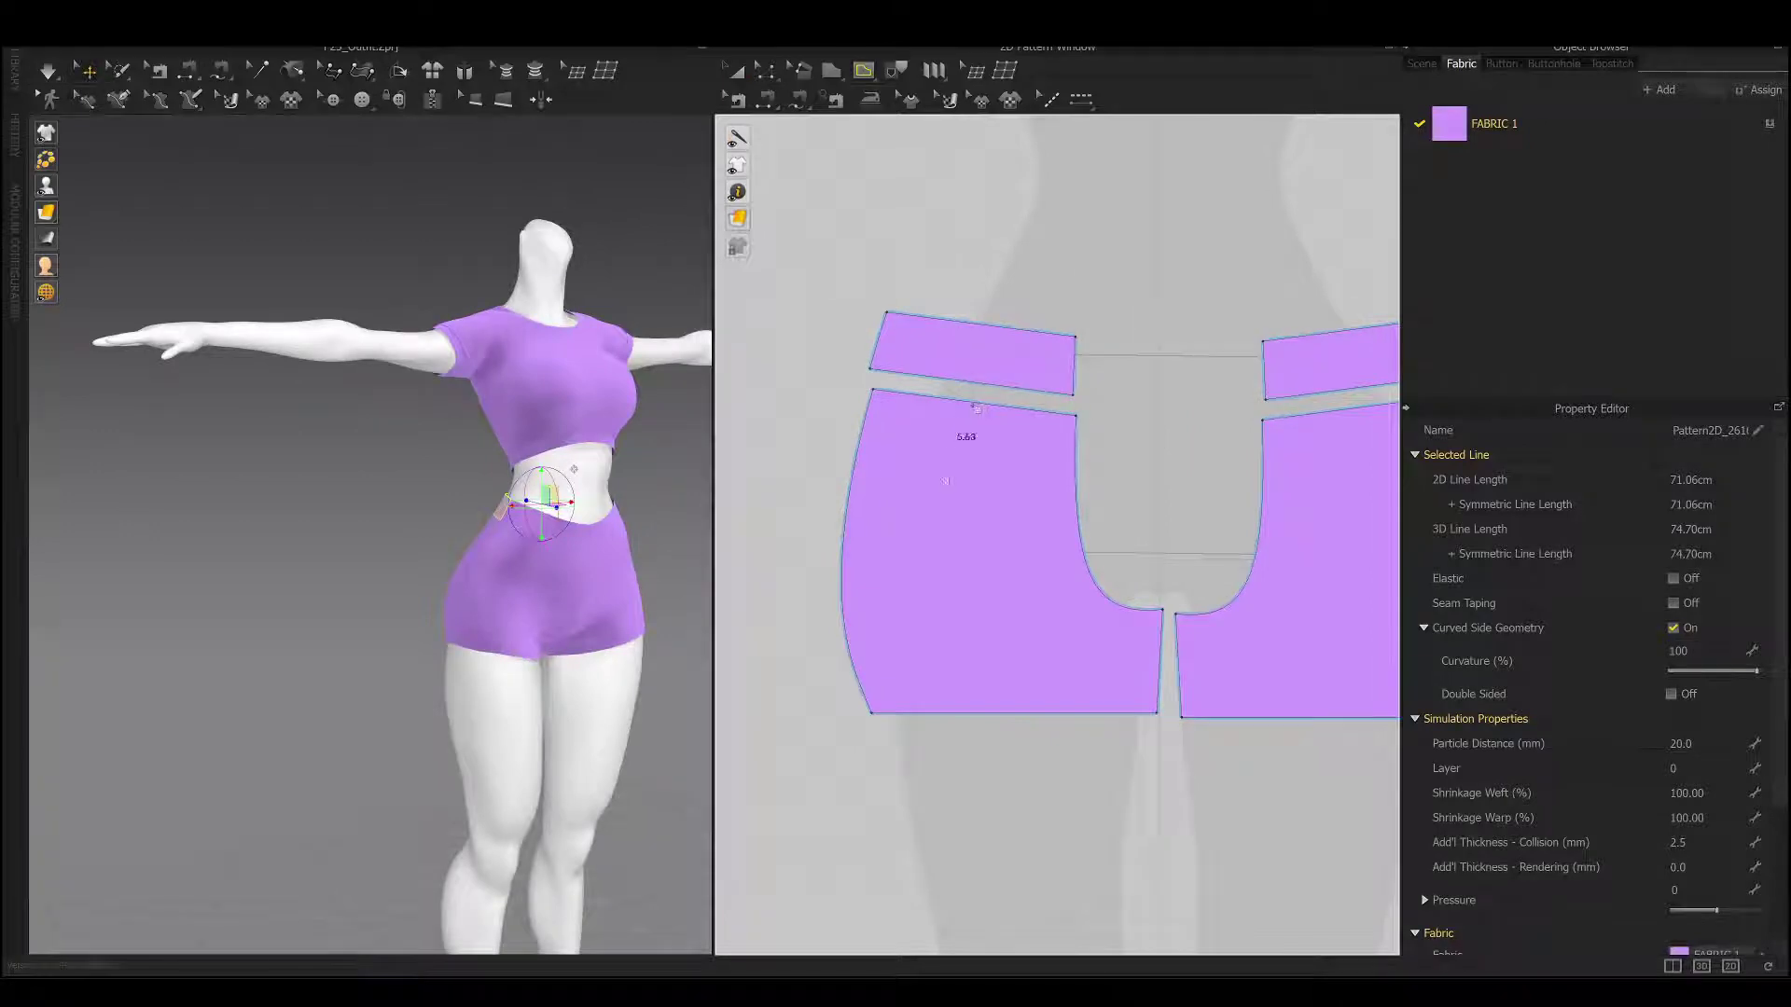
right_drag(597, 385, 533, 386)
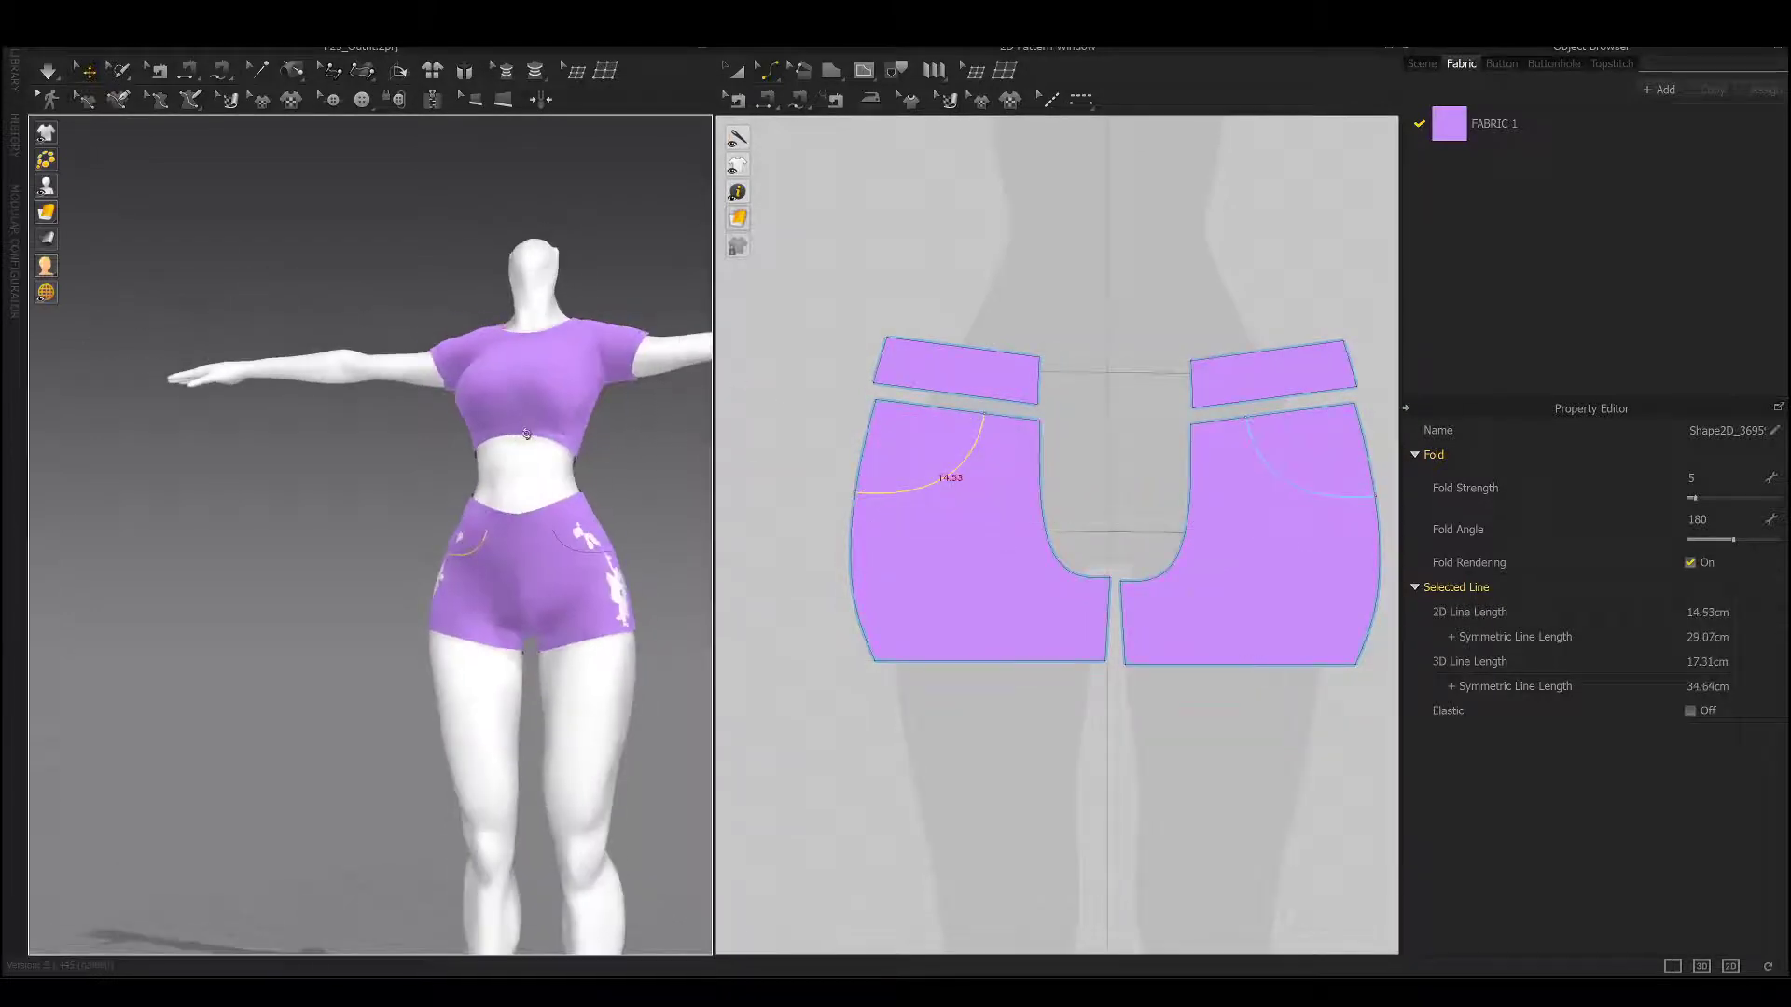
Cut & Sew the pocket curve into its own pocket piece and select it.
right_click(953, 476)
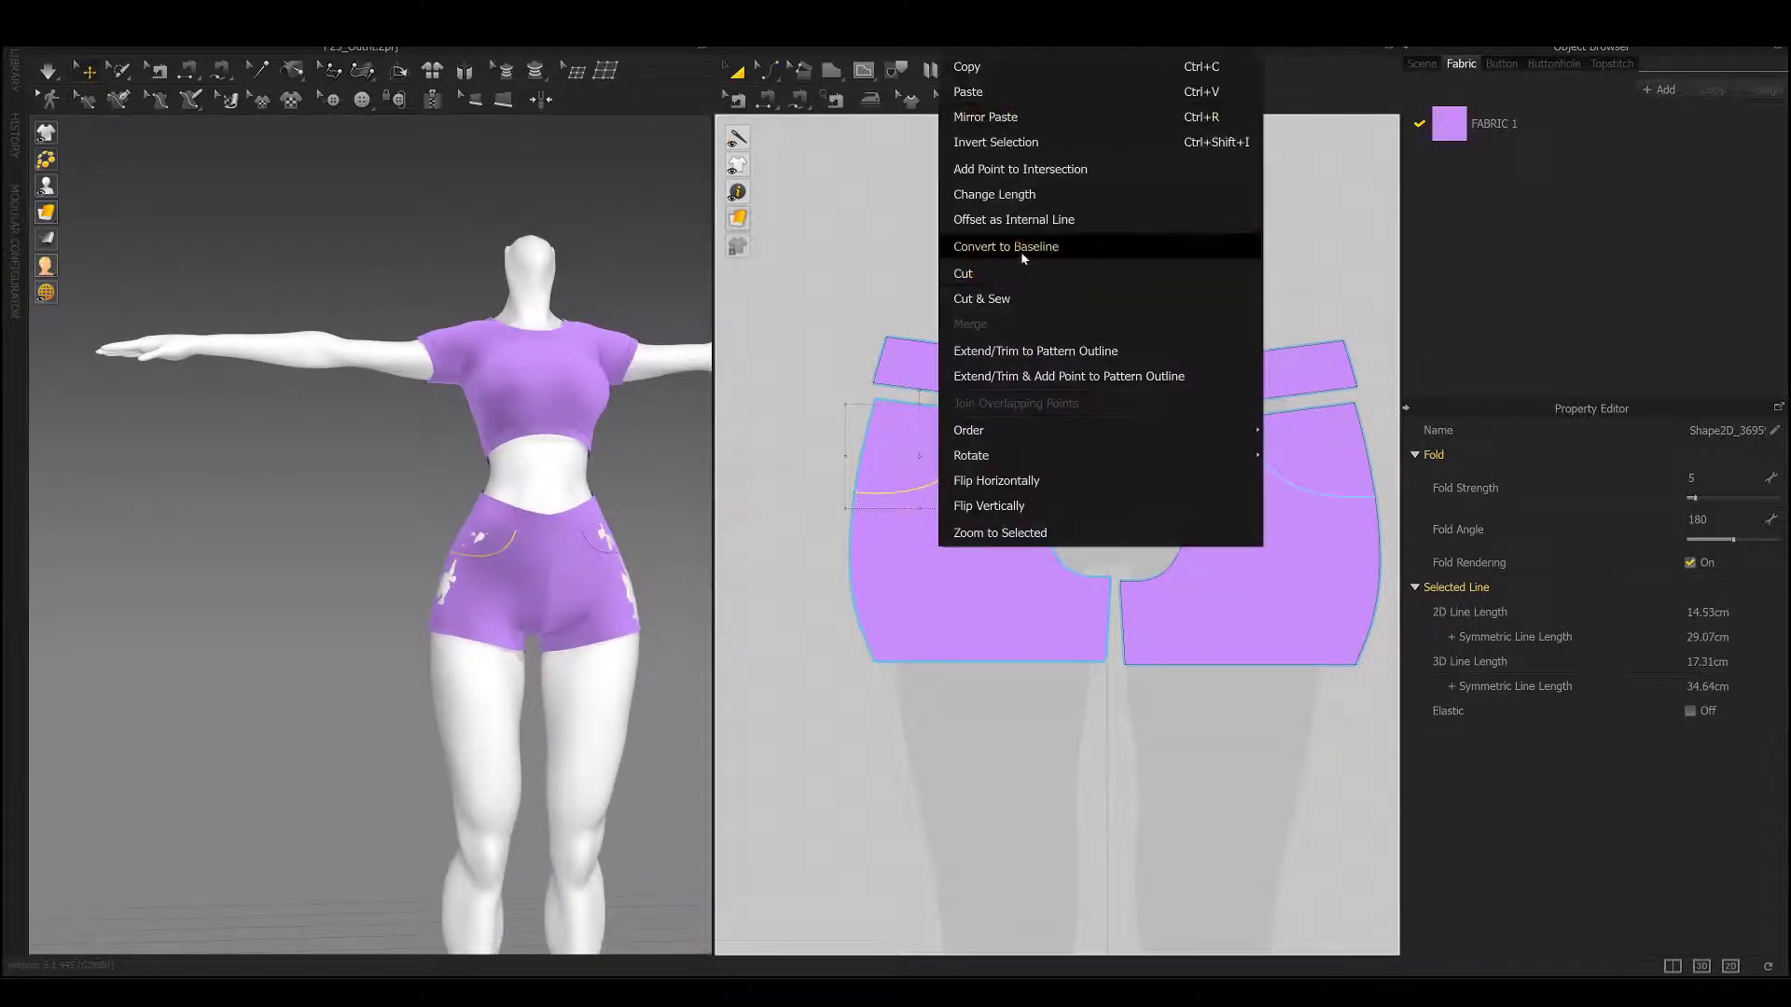
click(1027, 270)
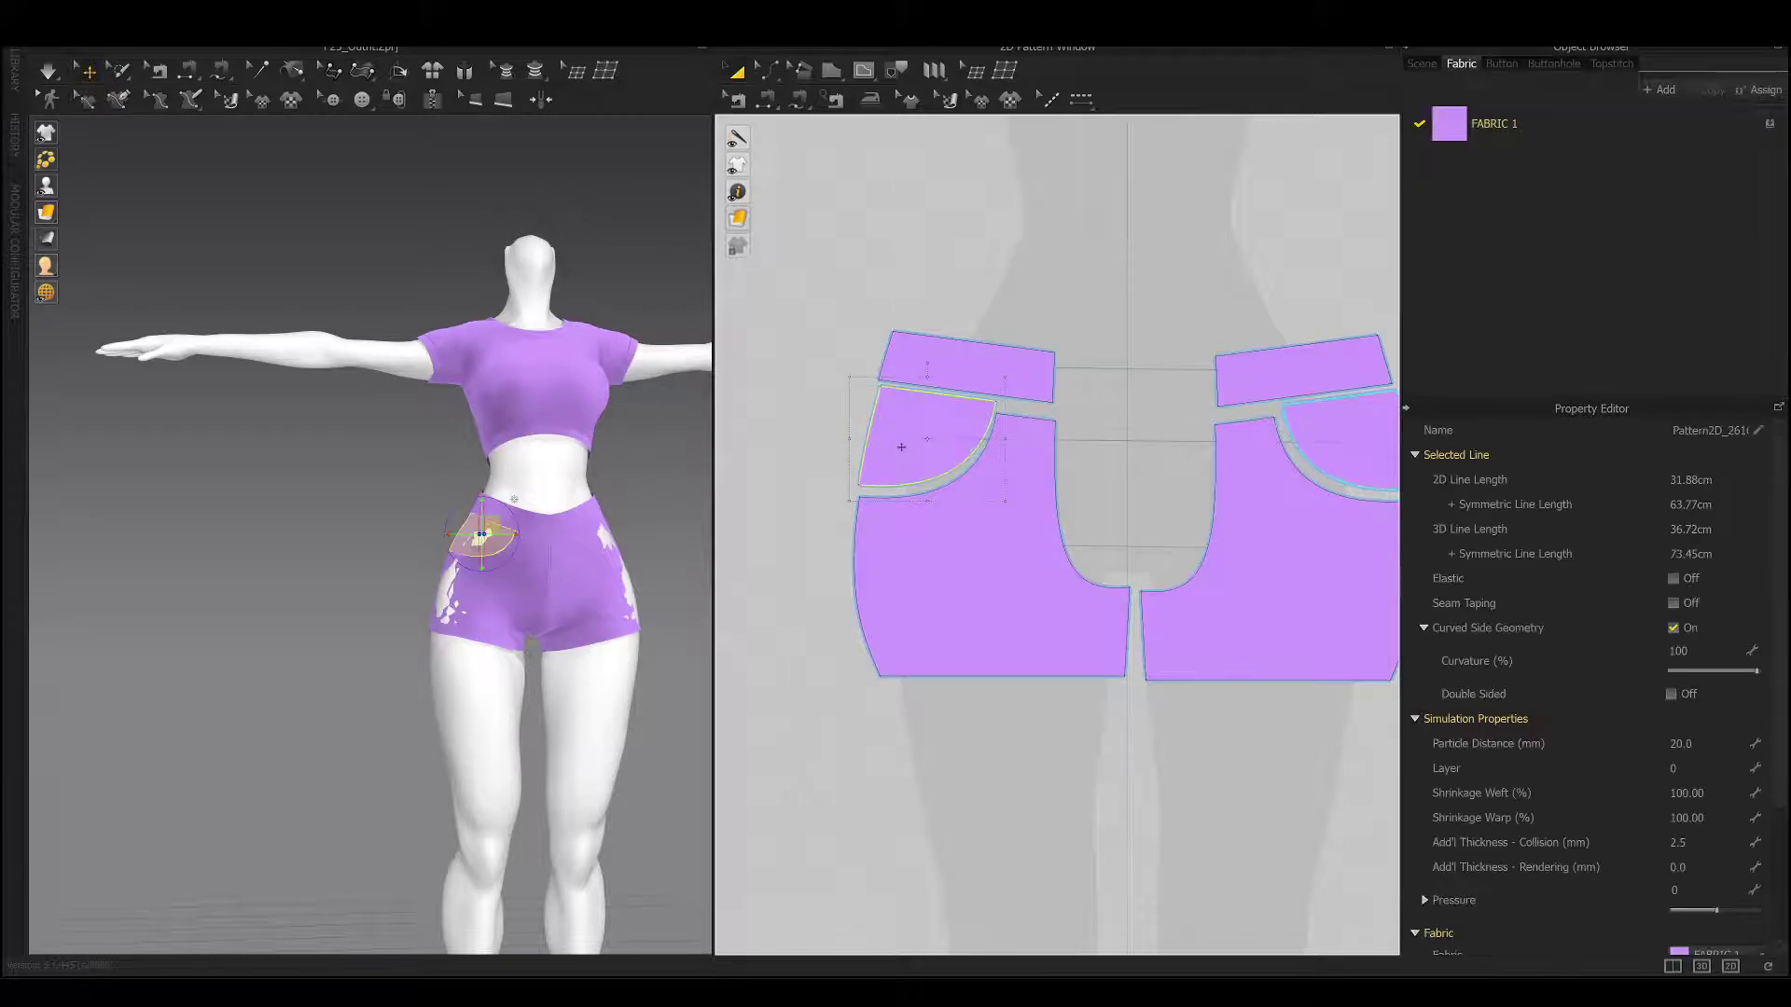
right_drag(327, 560, 485, 457)
scroll(426, 449, up, 5)
click(1007, 545)
click(944, 440)
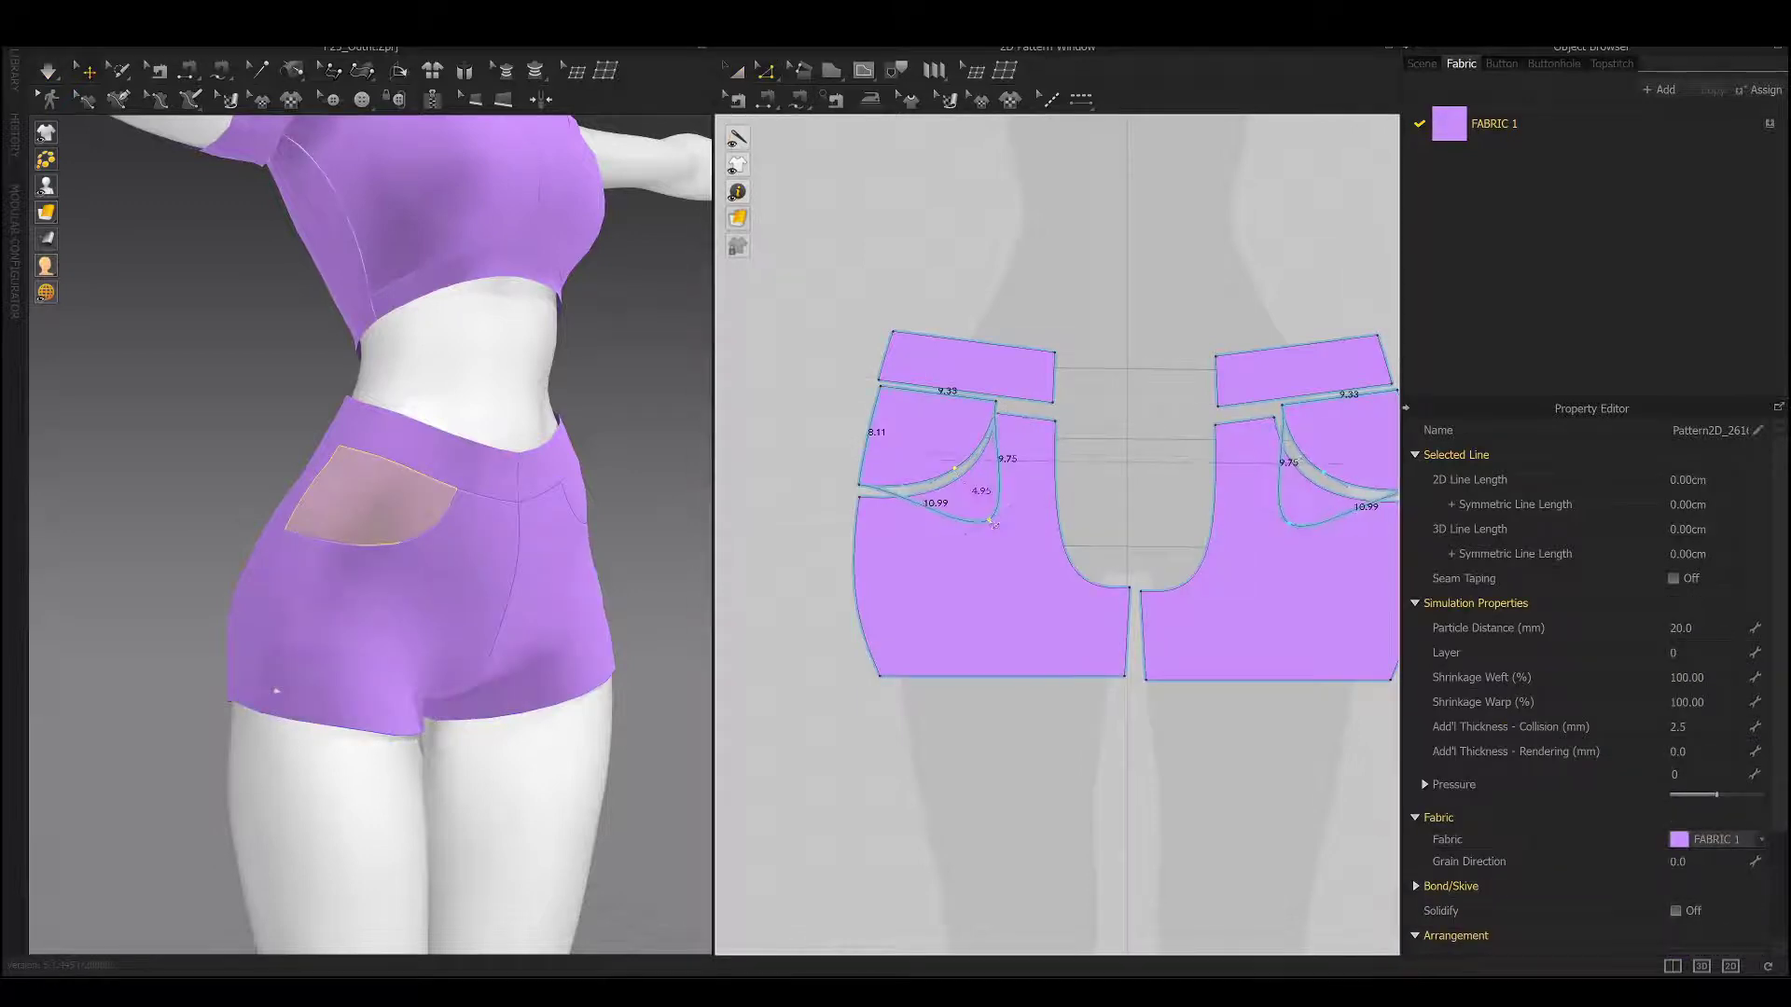
Sew the pocket piece along the pocket curve and check the openings from the front.
right_drag(628, 563, 451, 560)
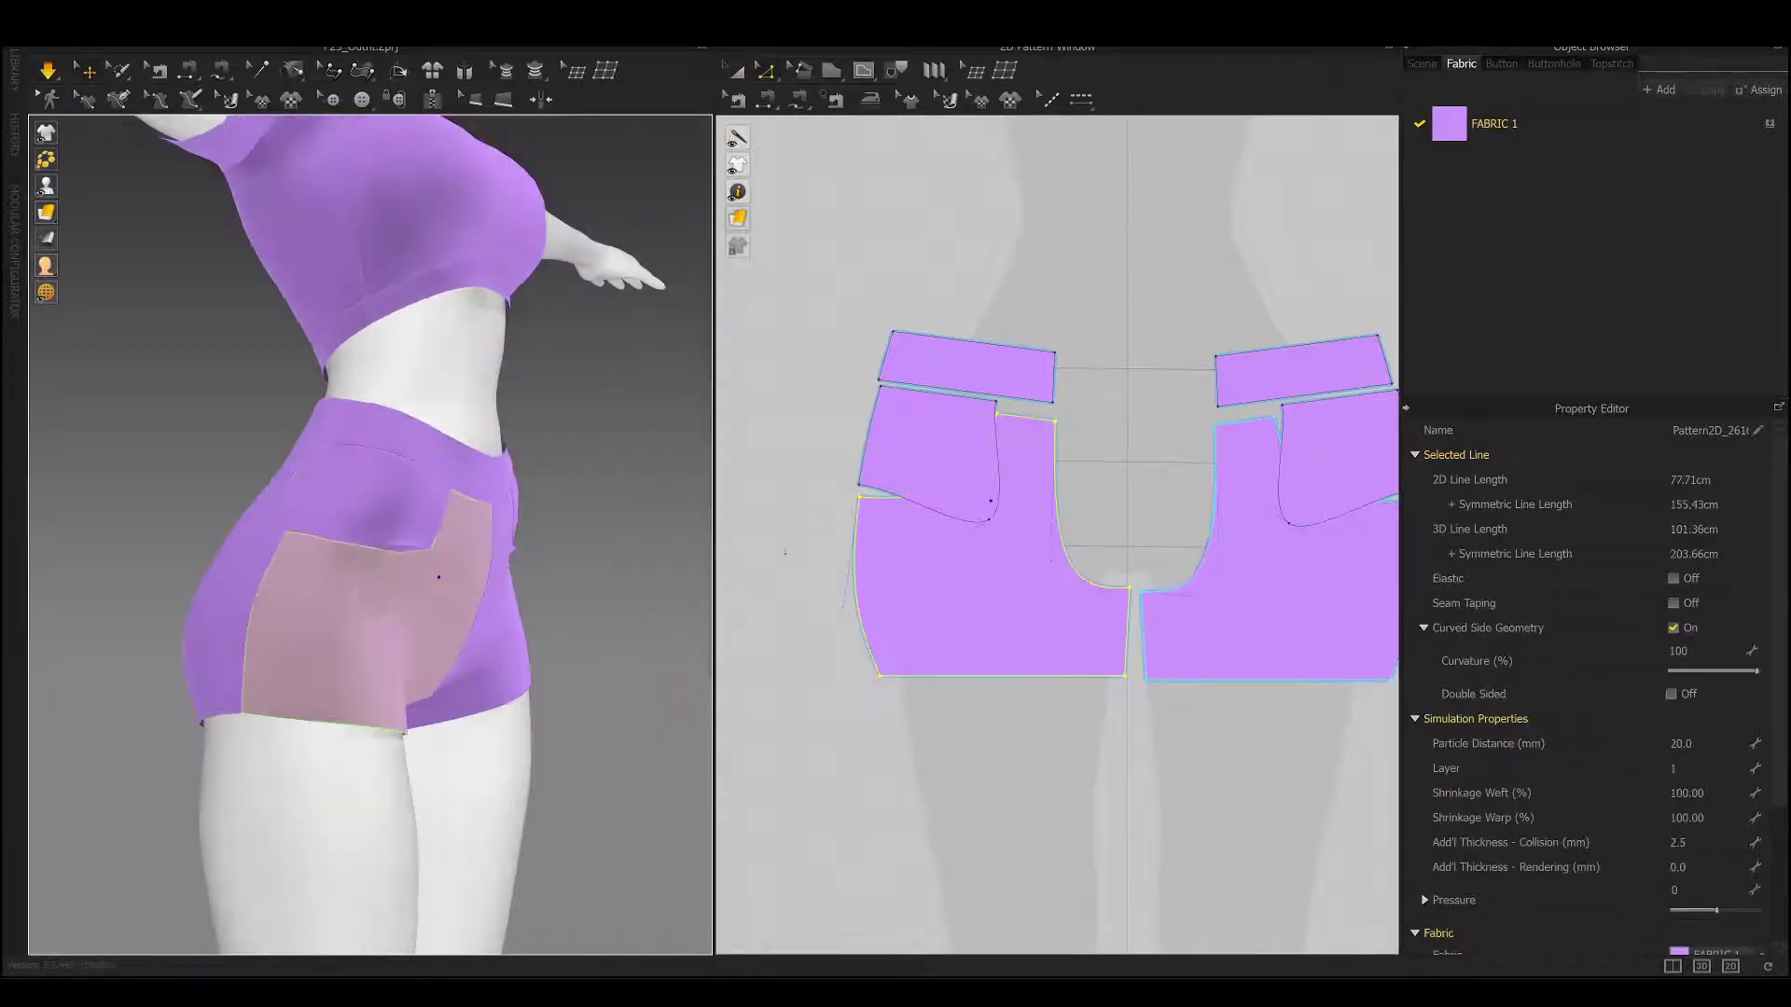
scroll(877, 532, up, 5)
key(b)
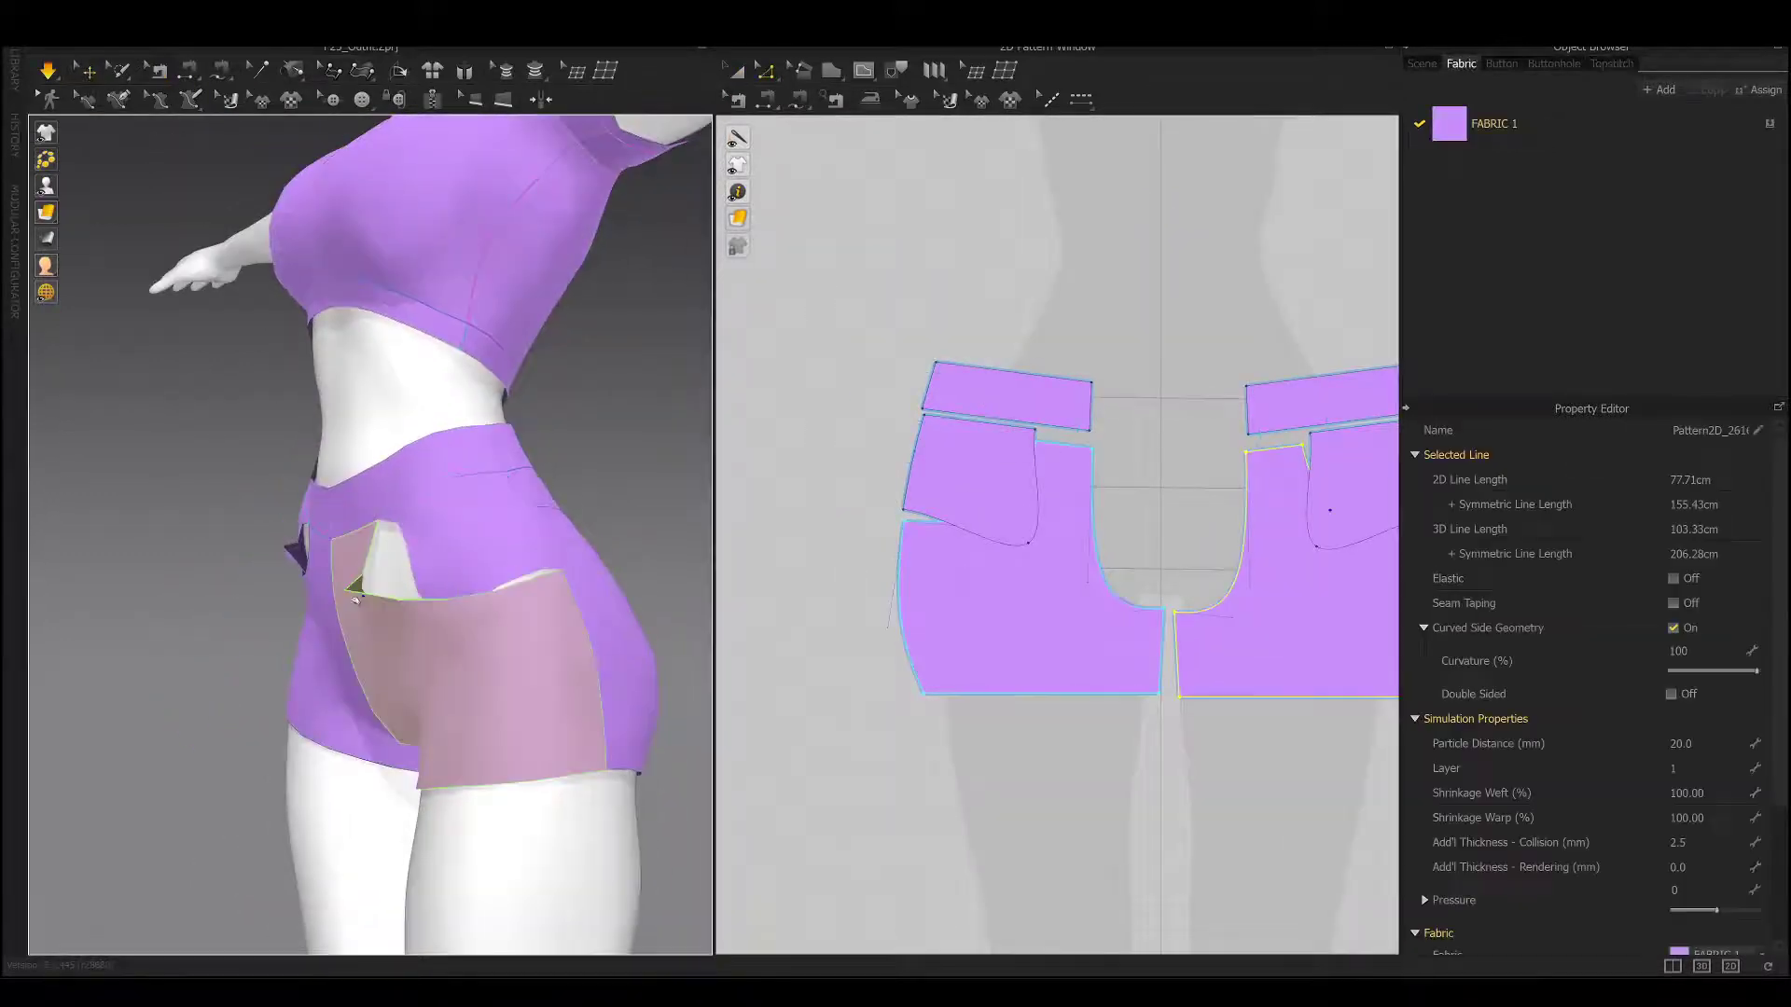
click(1036, 543)
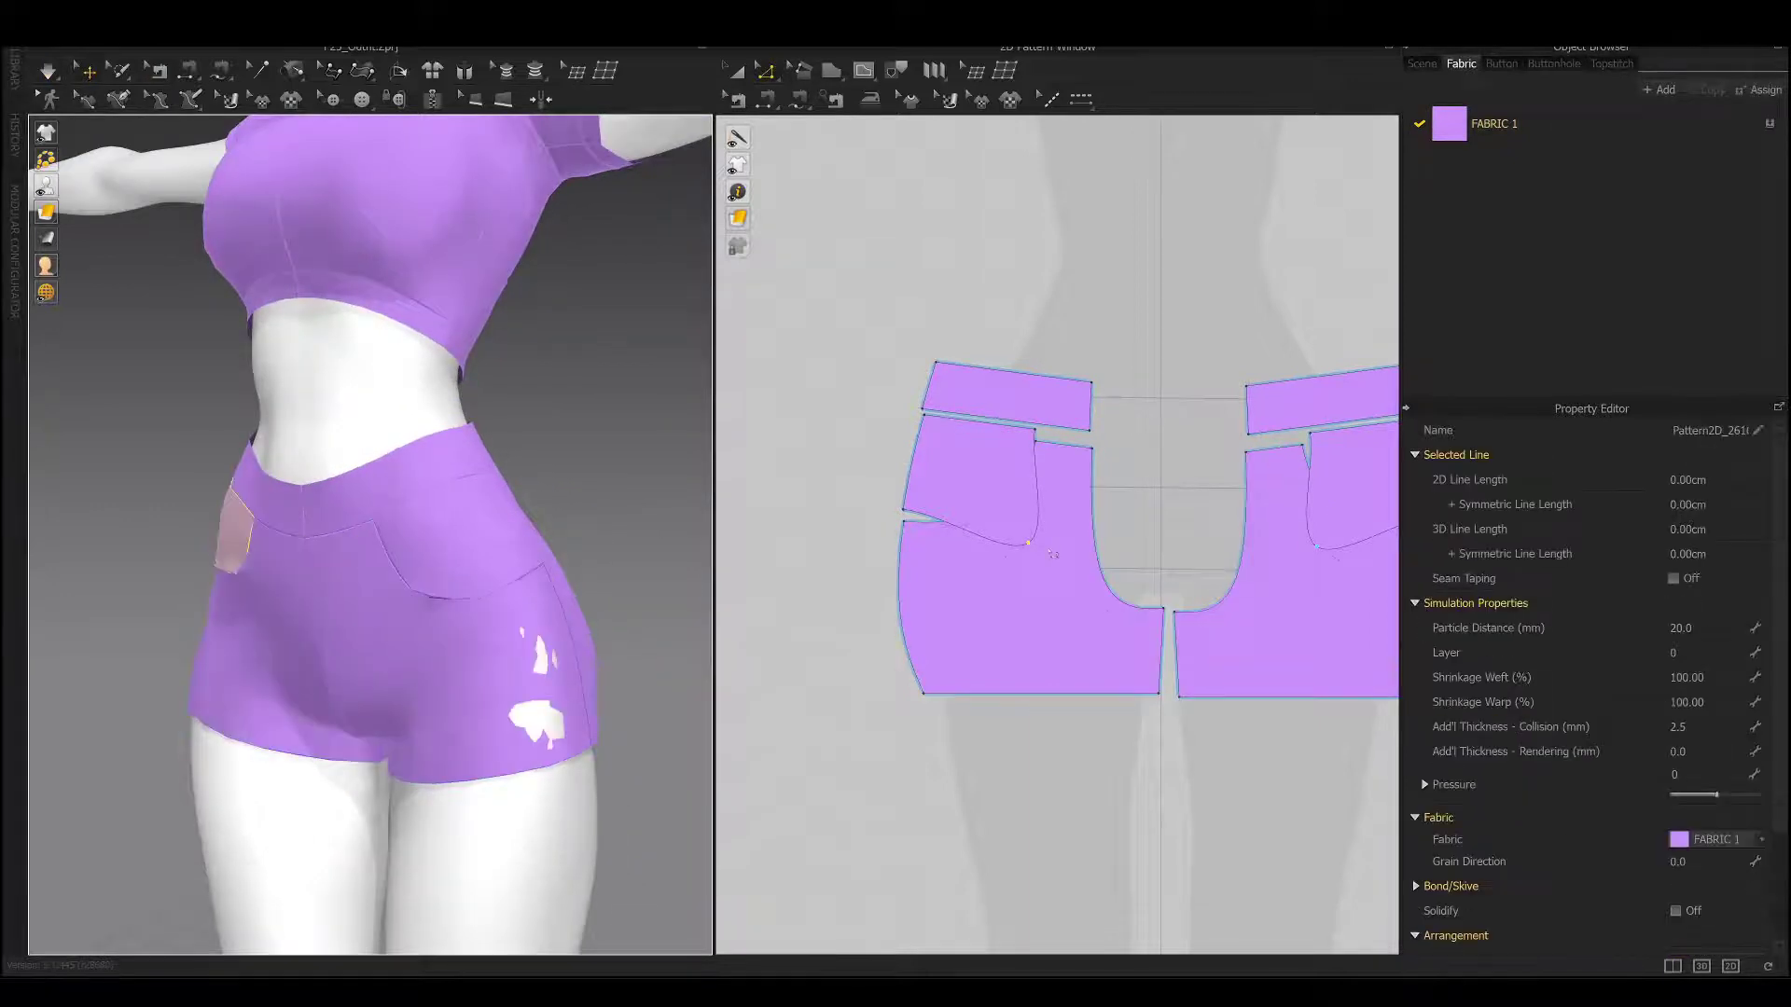
click(834, 510)
scroll(528, 542, down, 3)
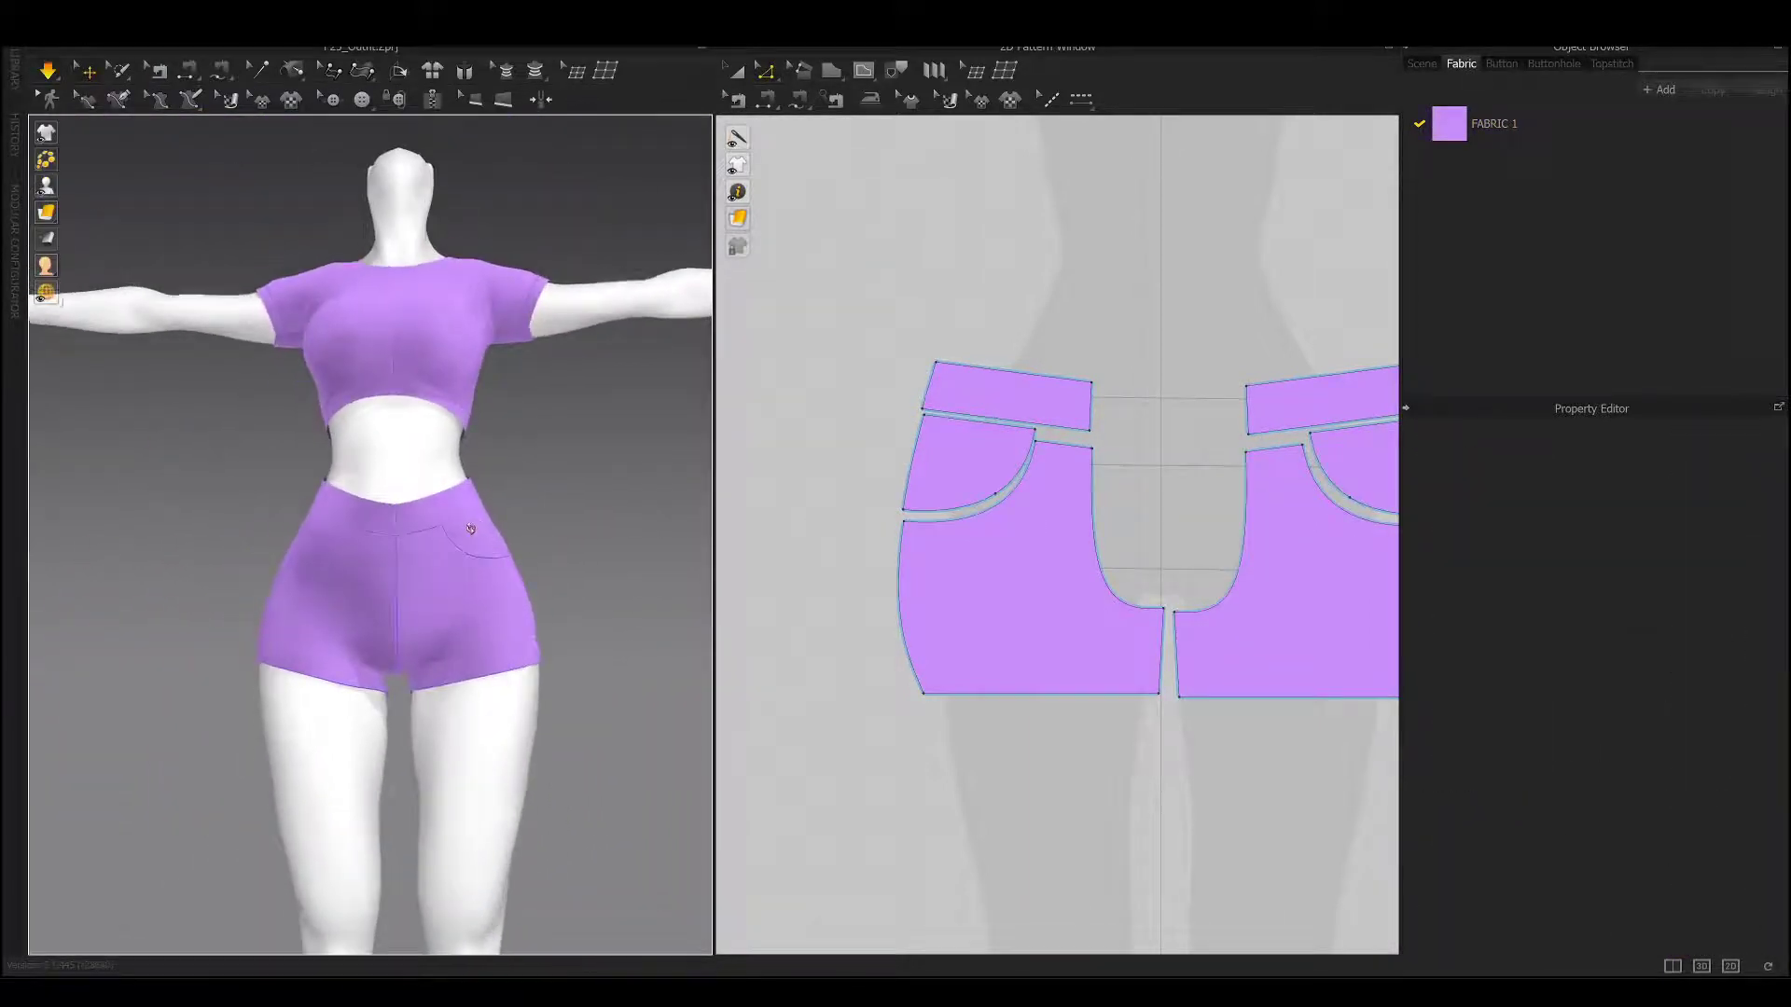
scroll(528, 542, up, 3)
right_drag(528, 543, 549, 537)
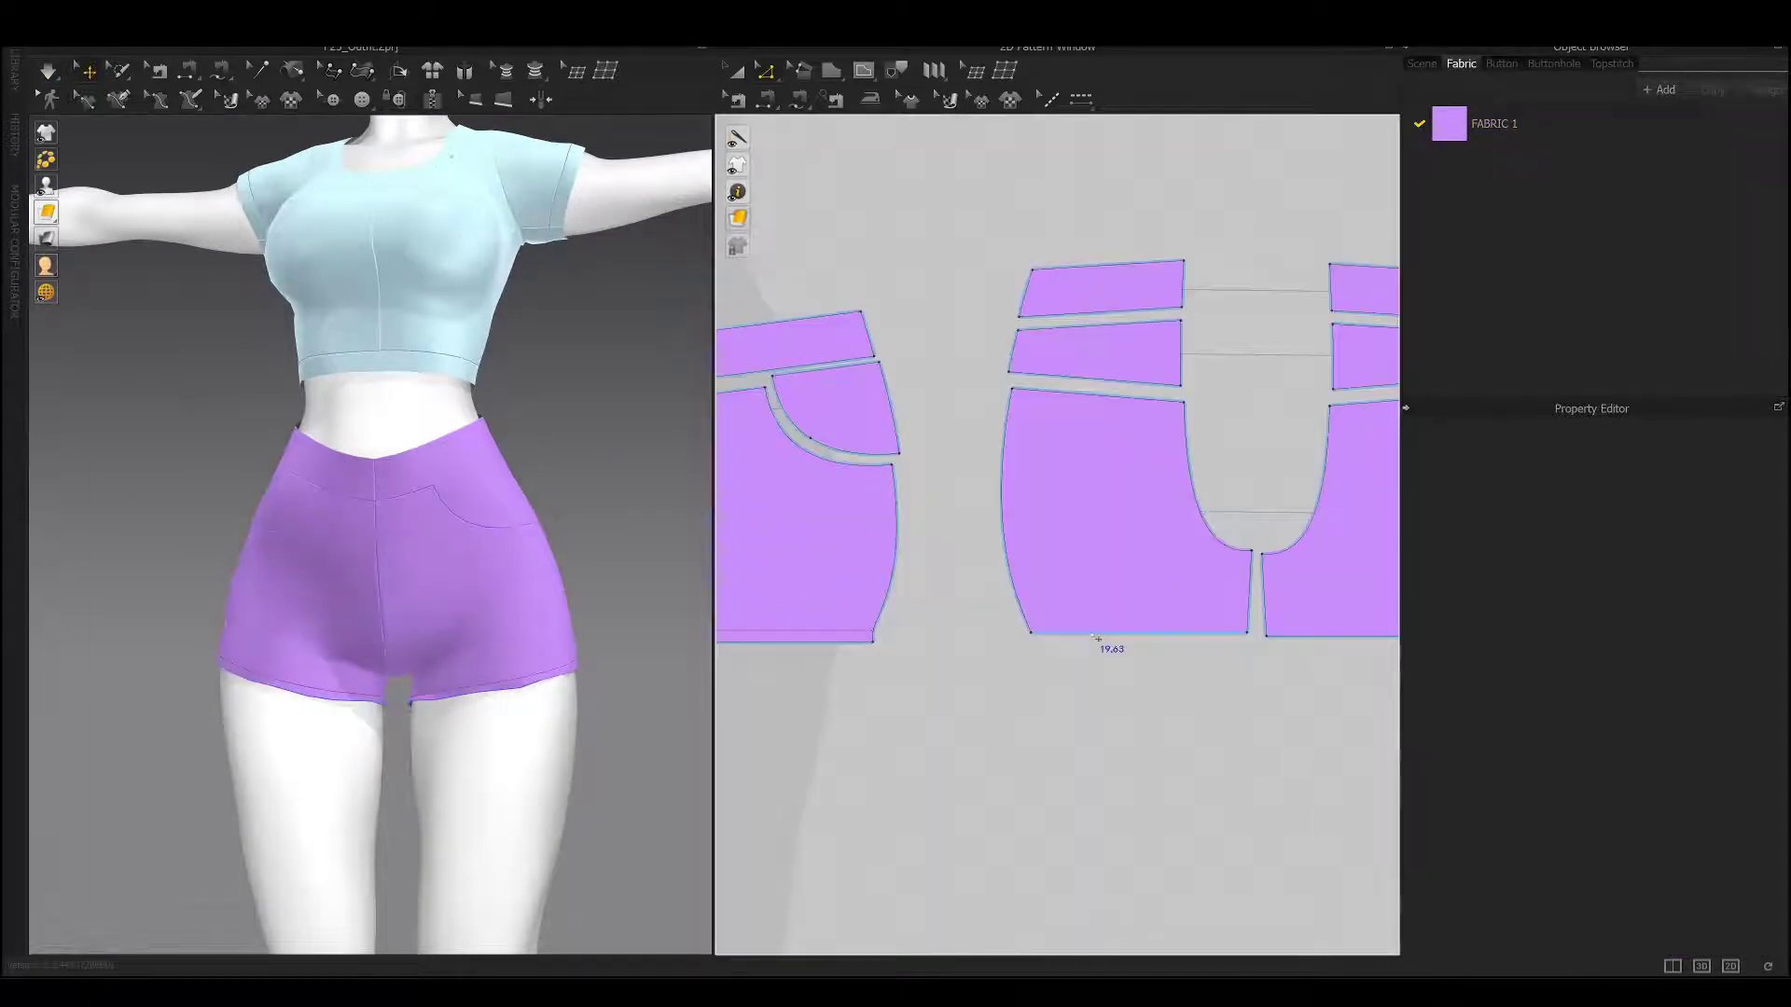
Open the context menu for the shorts' front hem line.
right_click(974, 594)
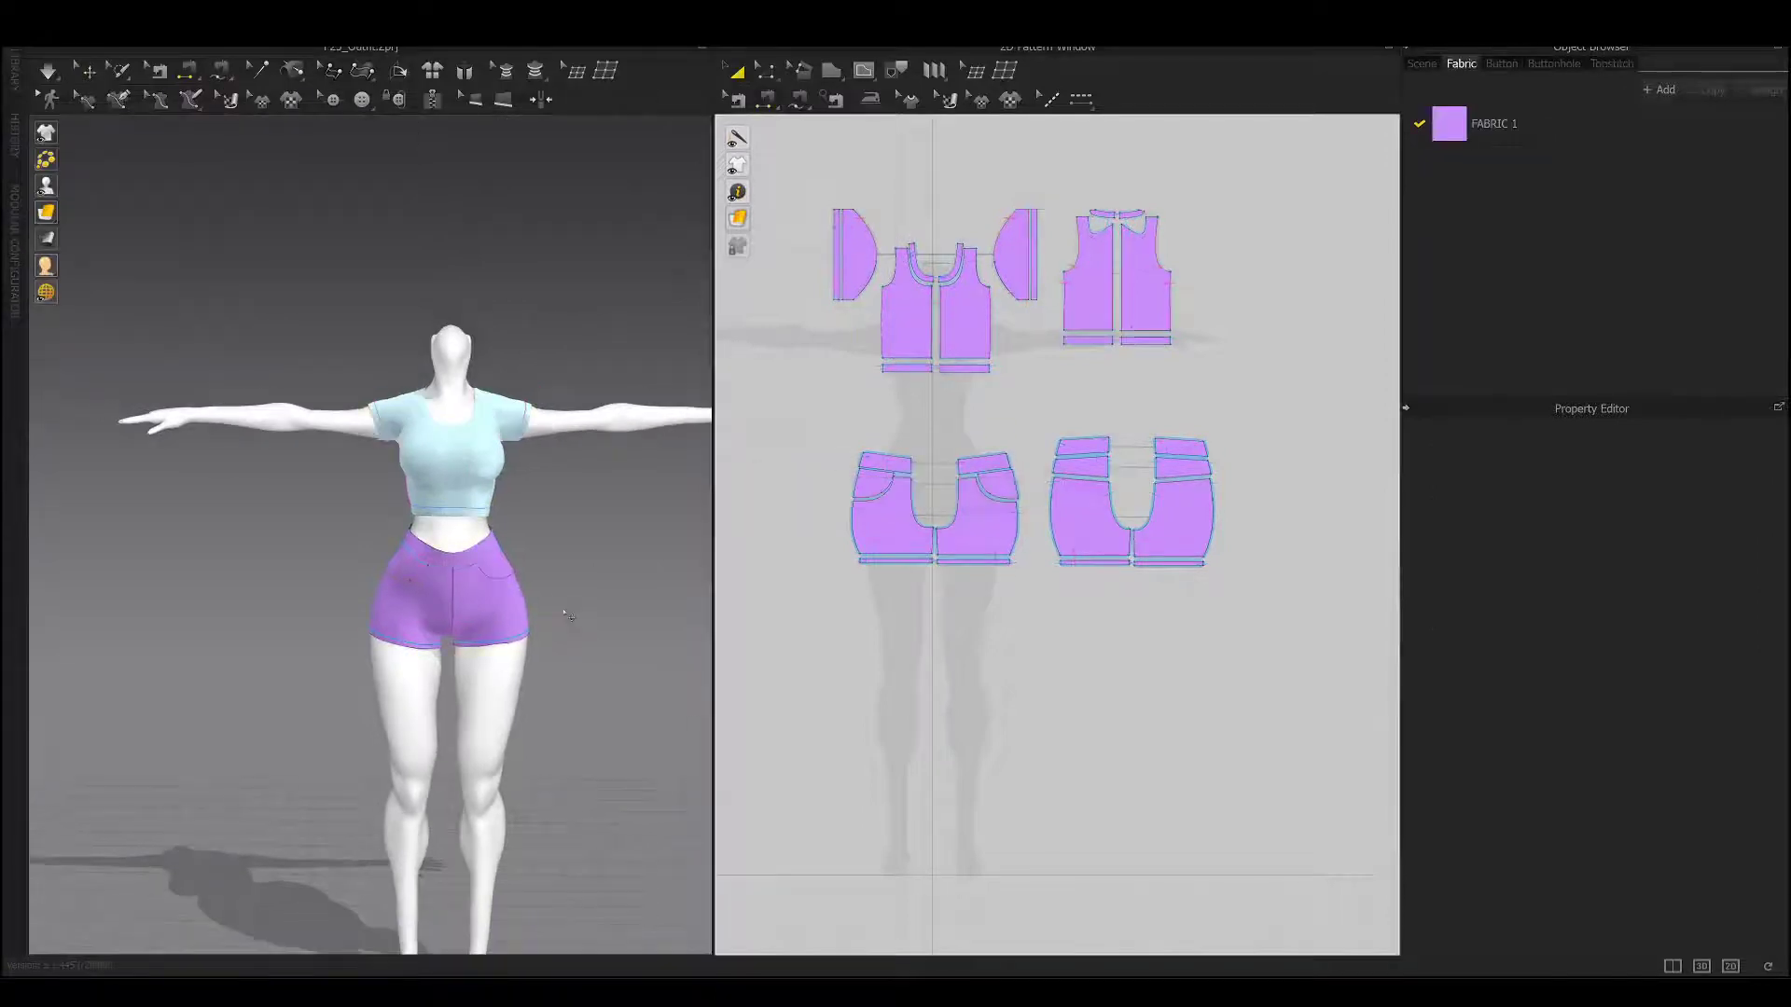
Turn on Smooth Avatar.
click(1672, 937)
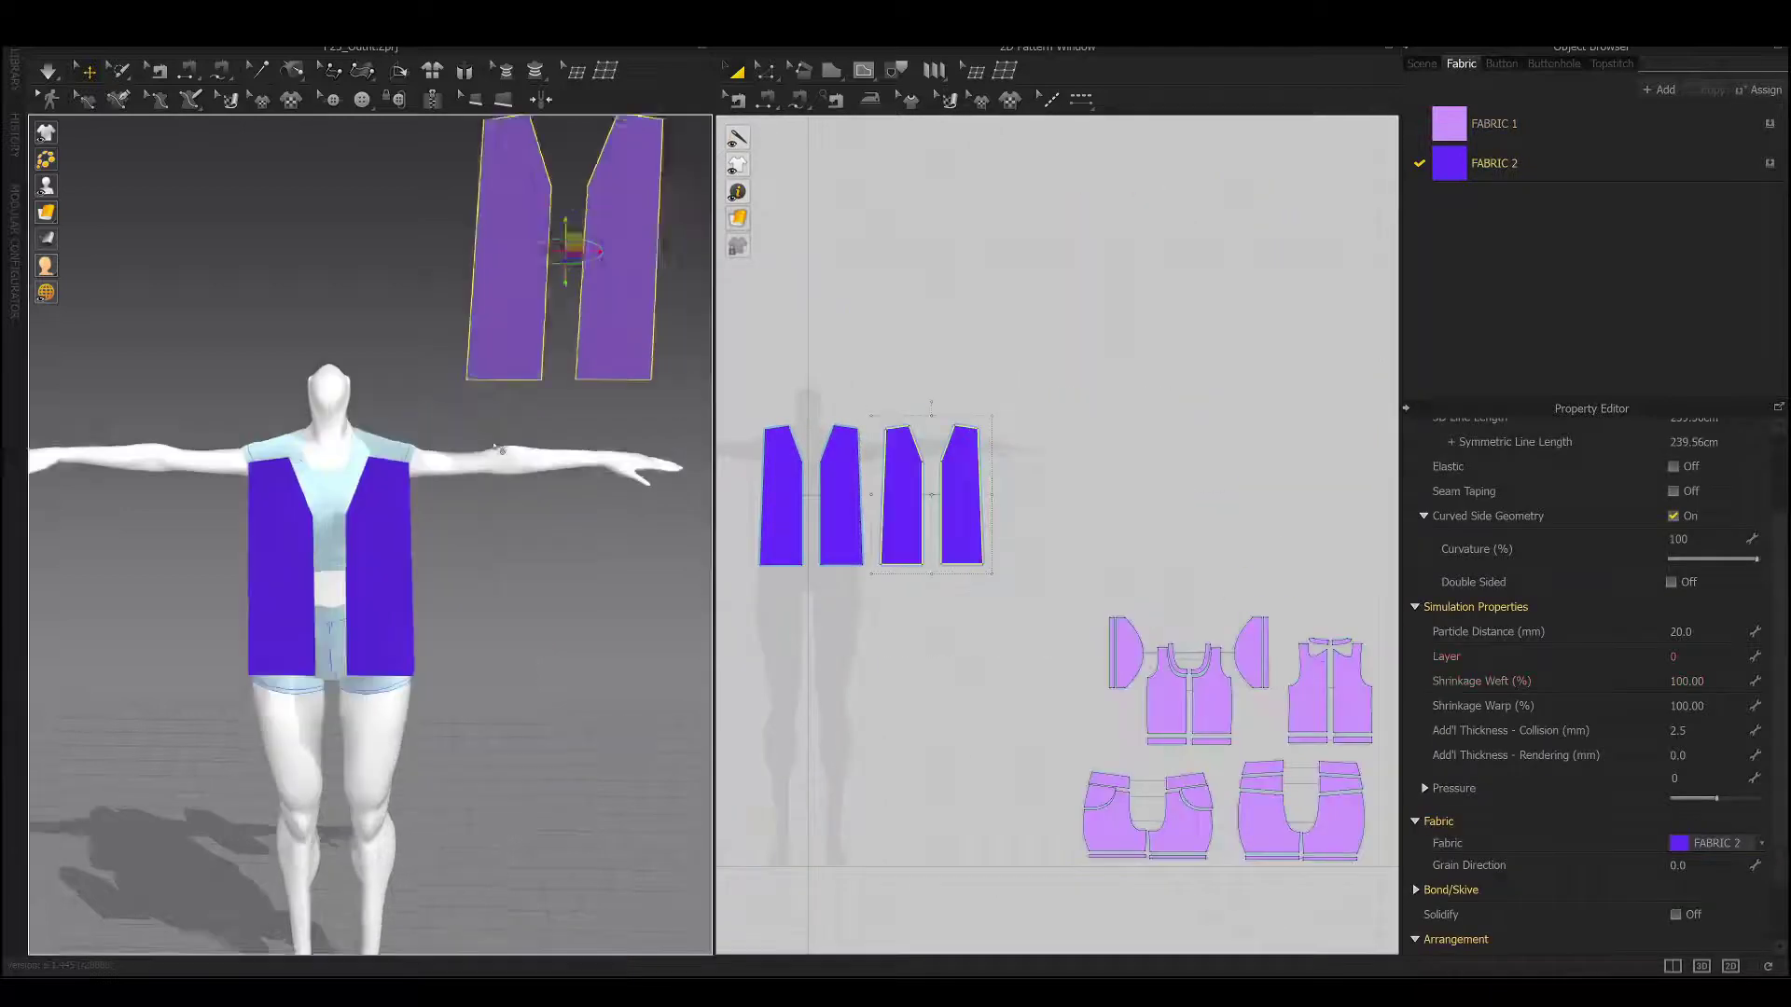
Offset the jacket armhole outlines by 1.00 cm and sew the shoulder tops together.
right_drag(518, 573, 512, 363)
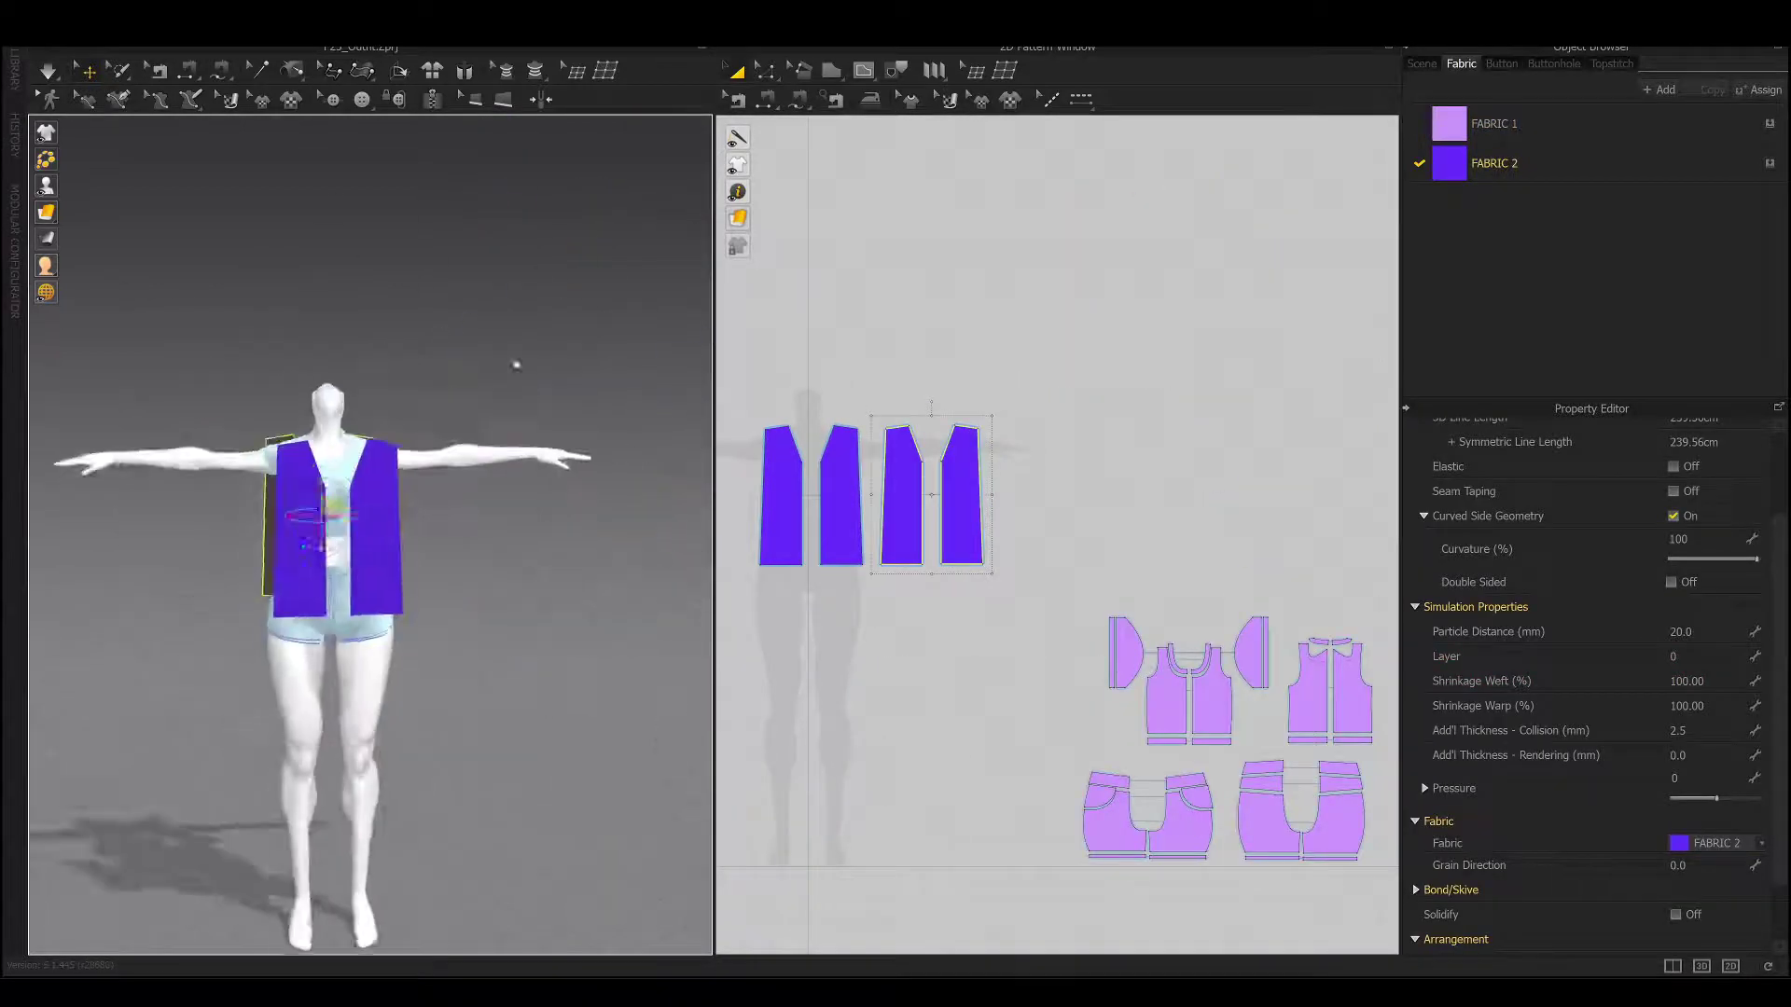
scroll(523, 345, up, 3)
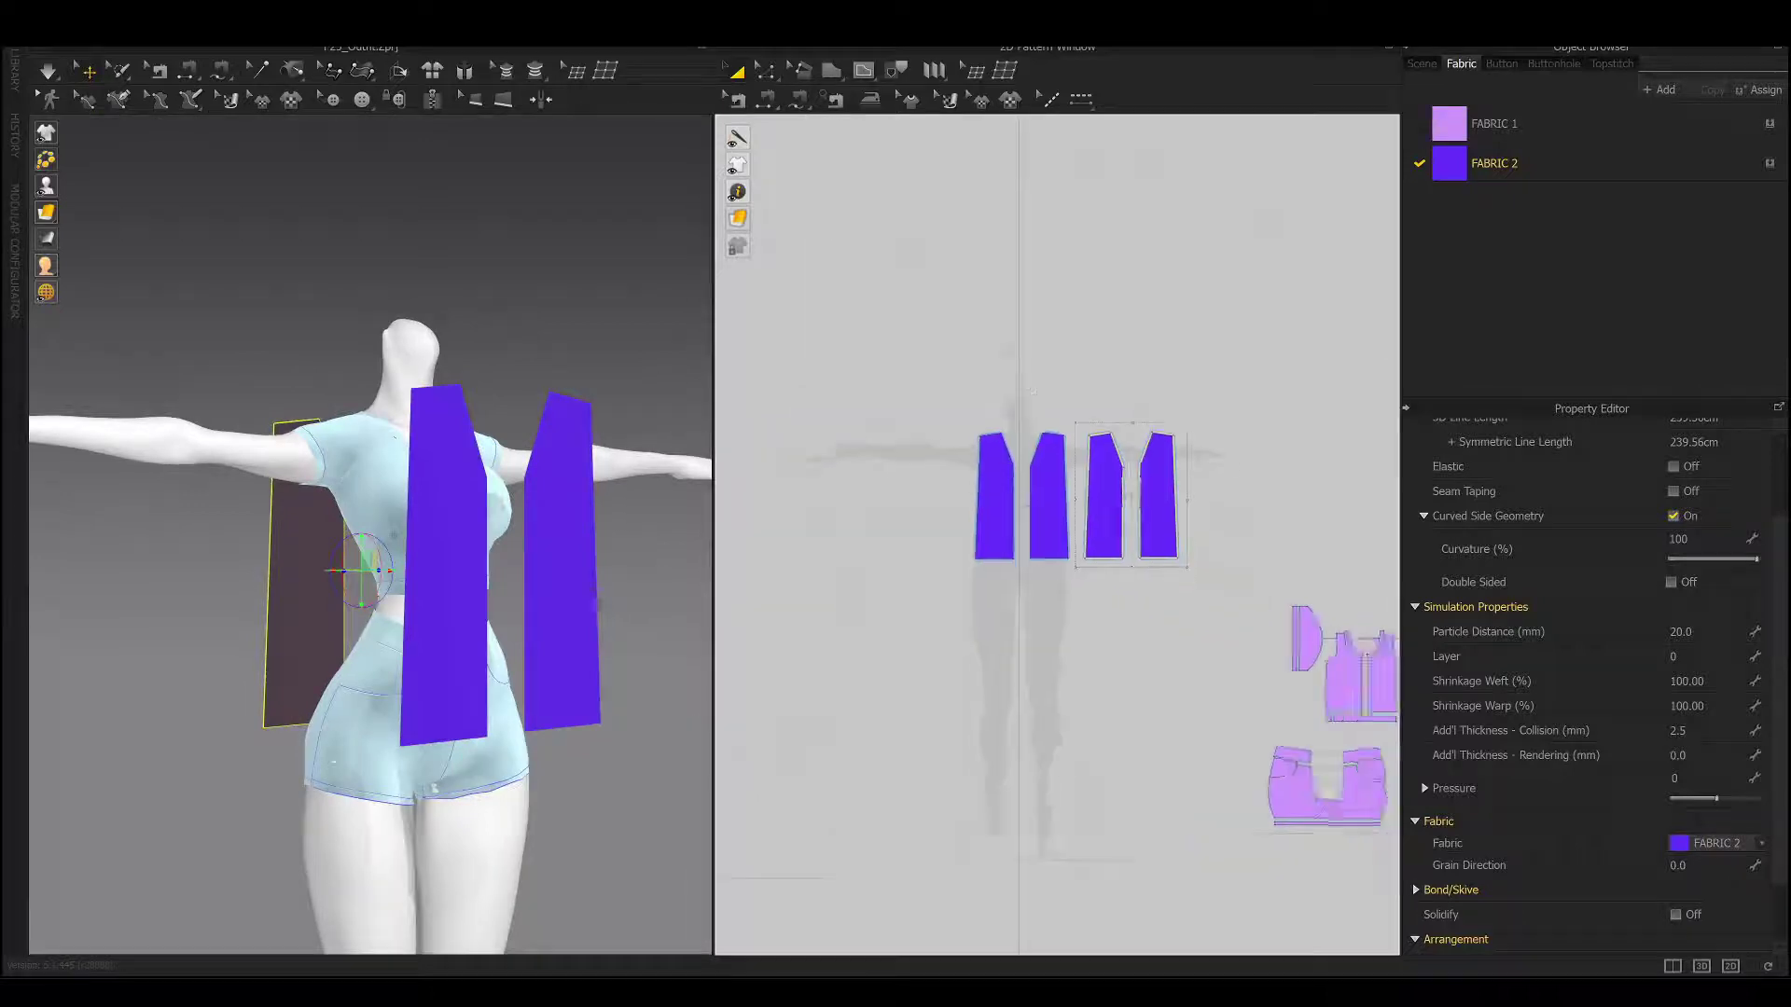
scroll(1073, 512, up, 5)
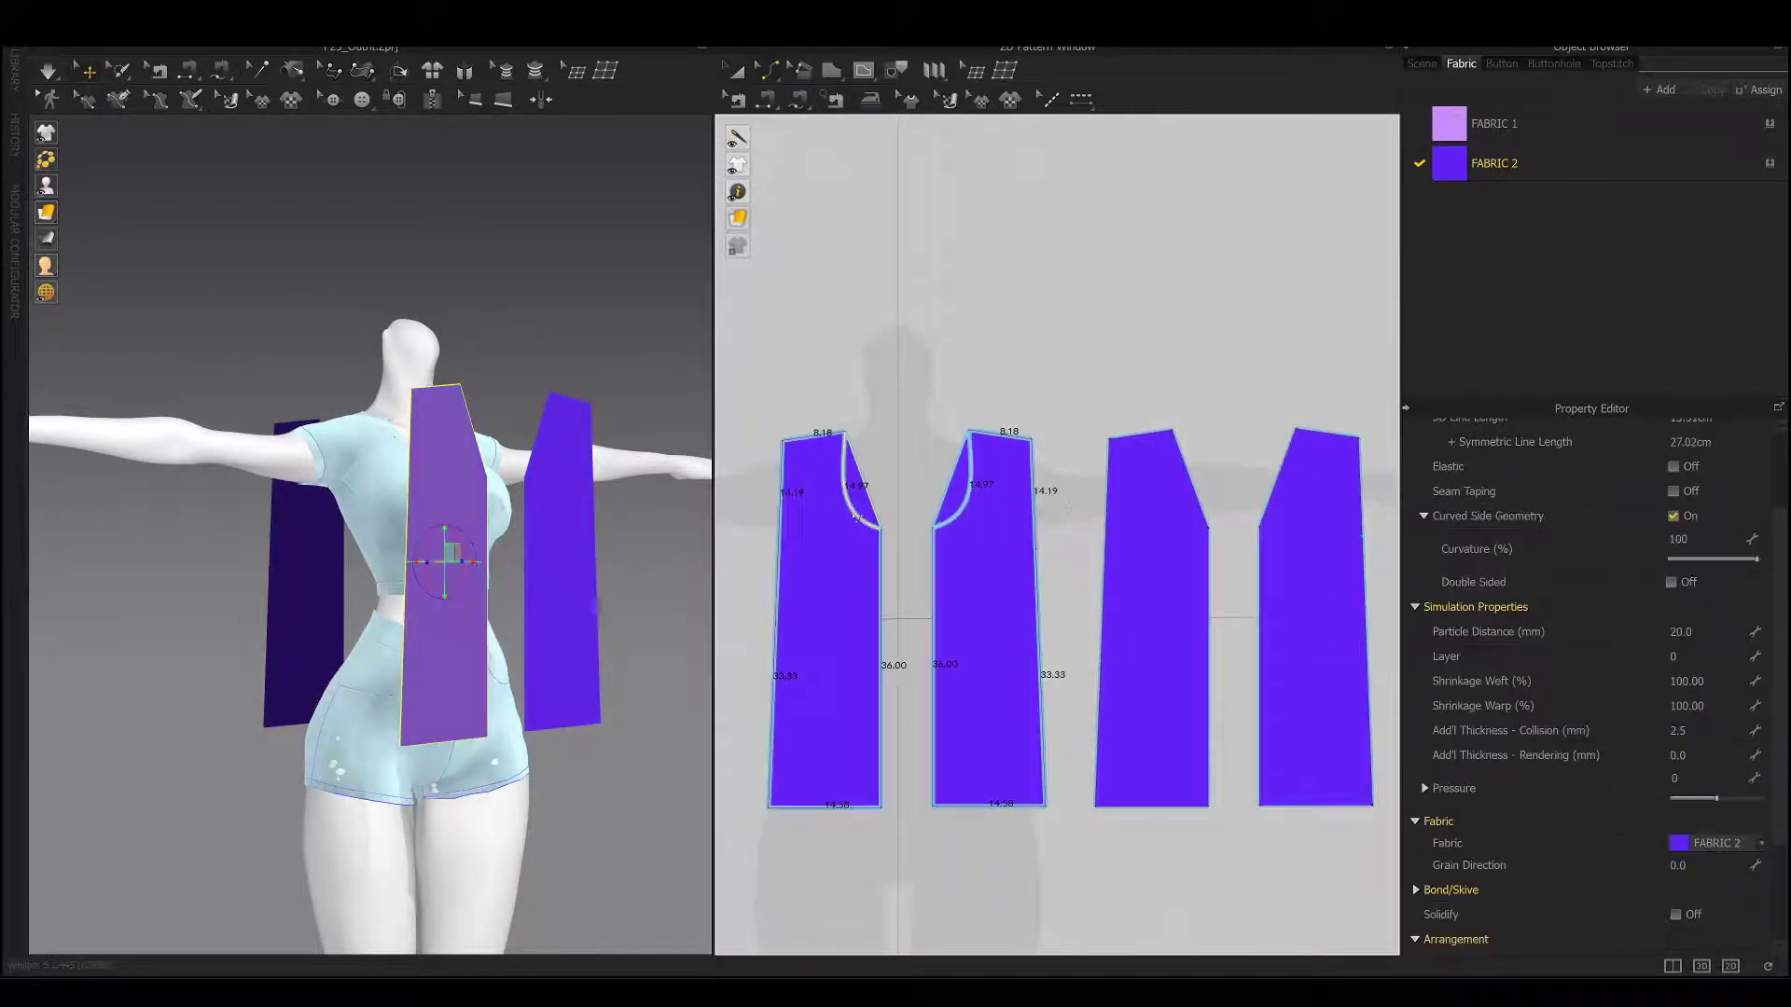
right_click(880, 570)
click(961, 680)
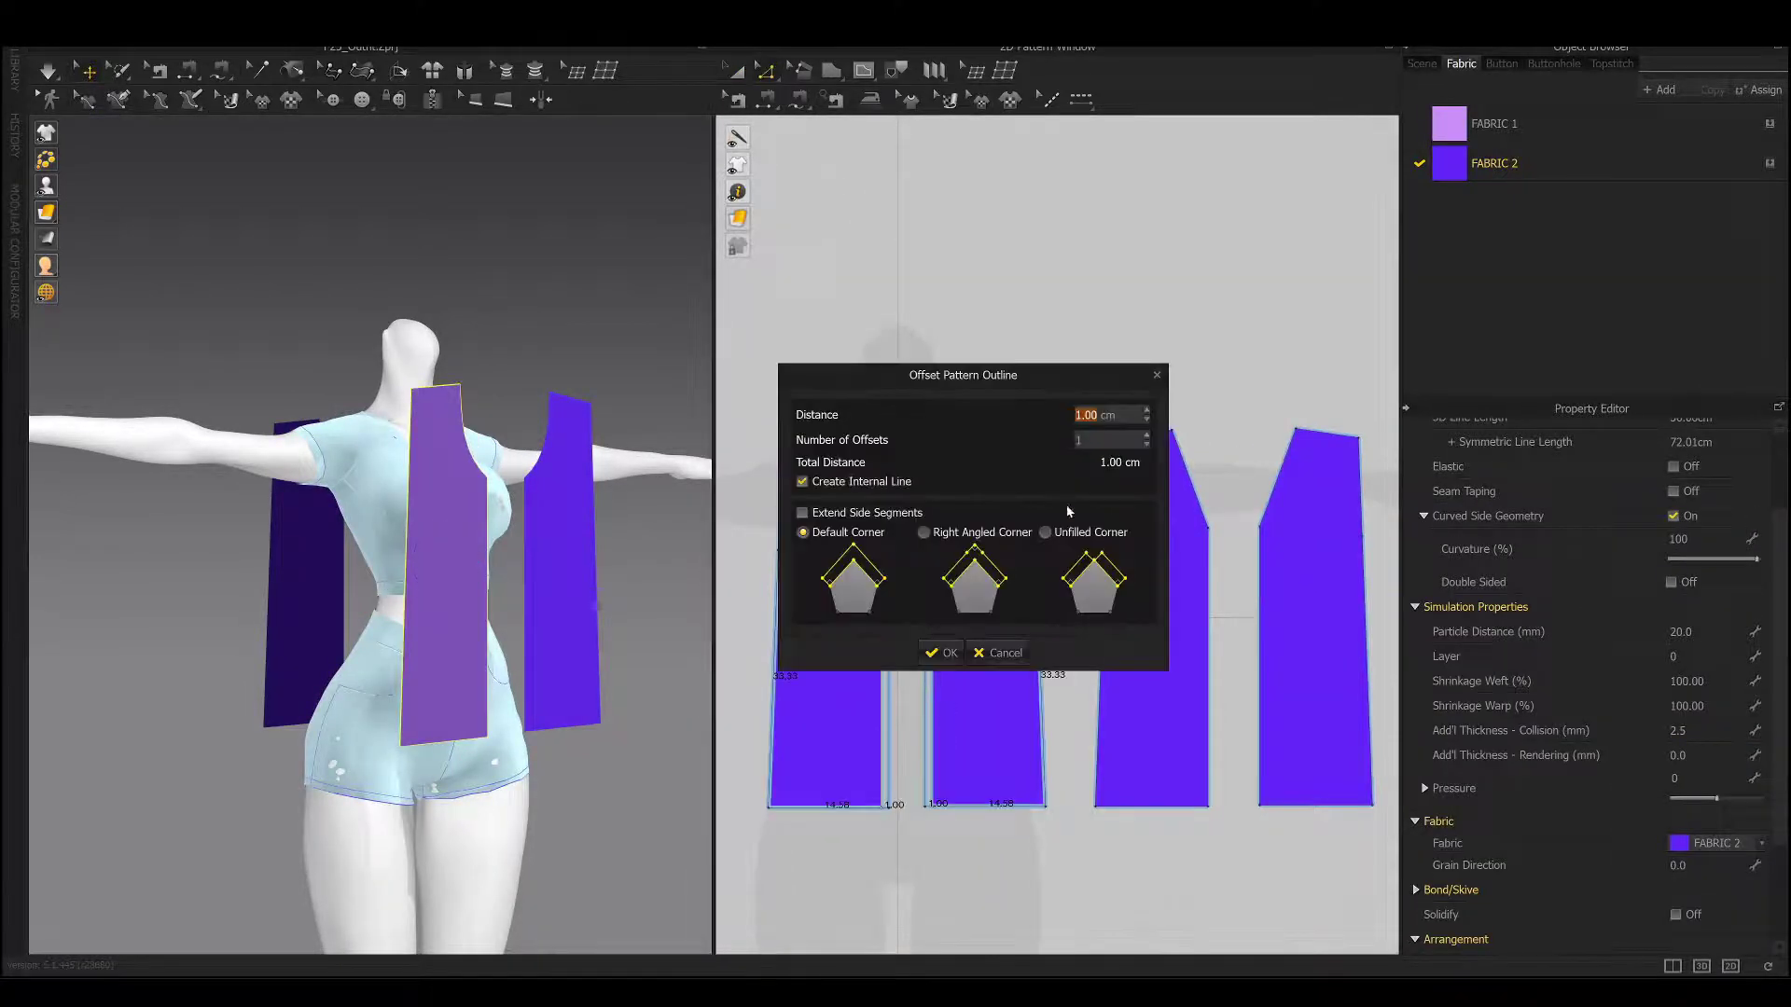
scroll(925, 463, up, 1)
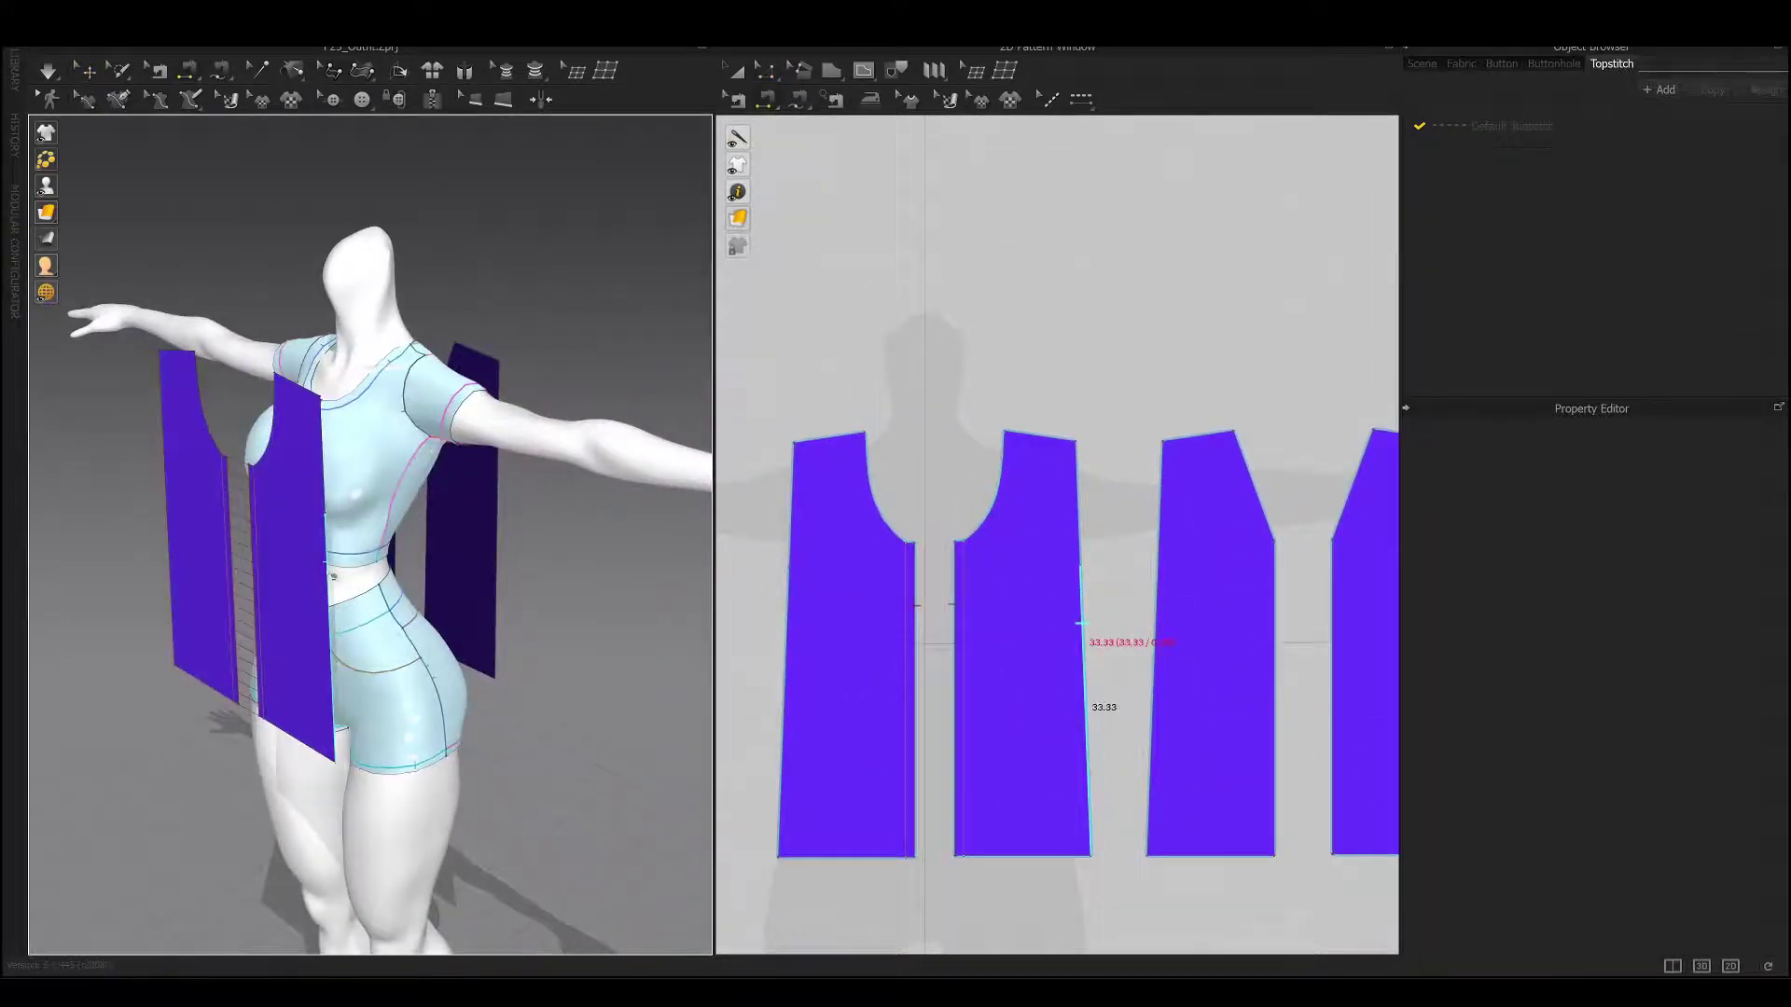
click(1213, 434)
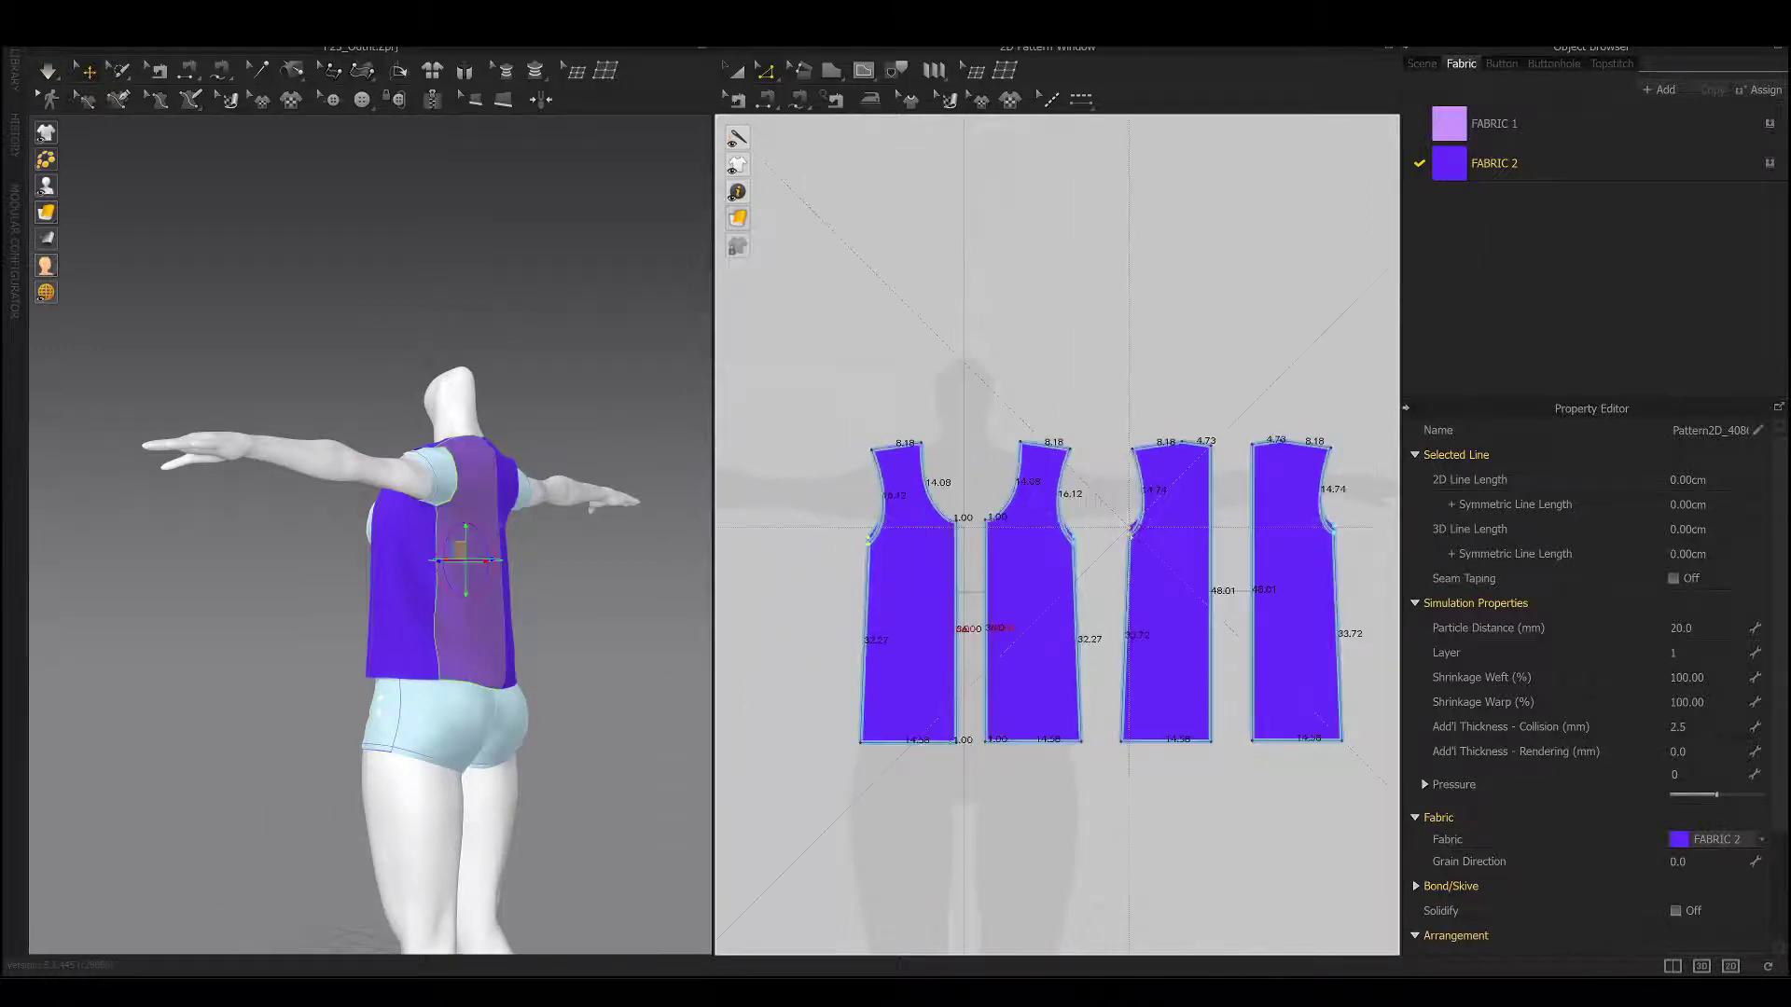
Draw a new rectangle pattern piece beside the jacket panels with the Rectangle tool.
mouse_move(588, 405)
right_down()
mouse_move(457, 572)
mouse_move(280, 560)
right_up()
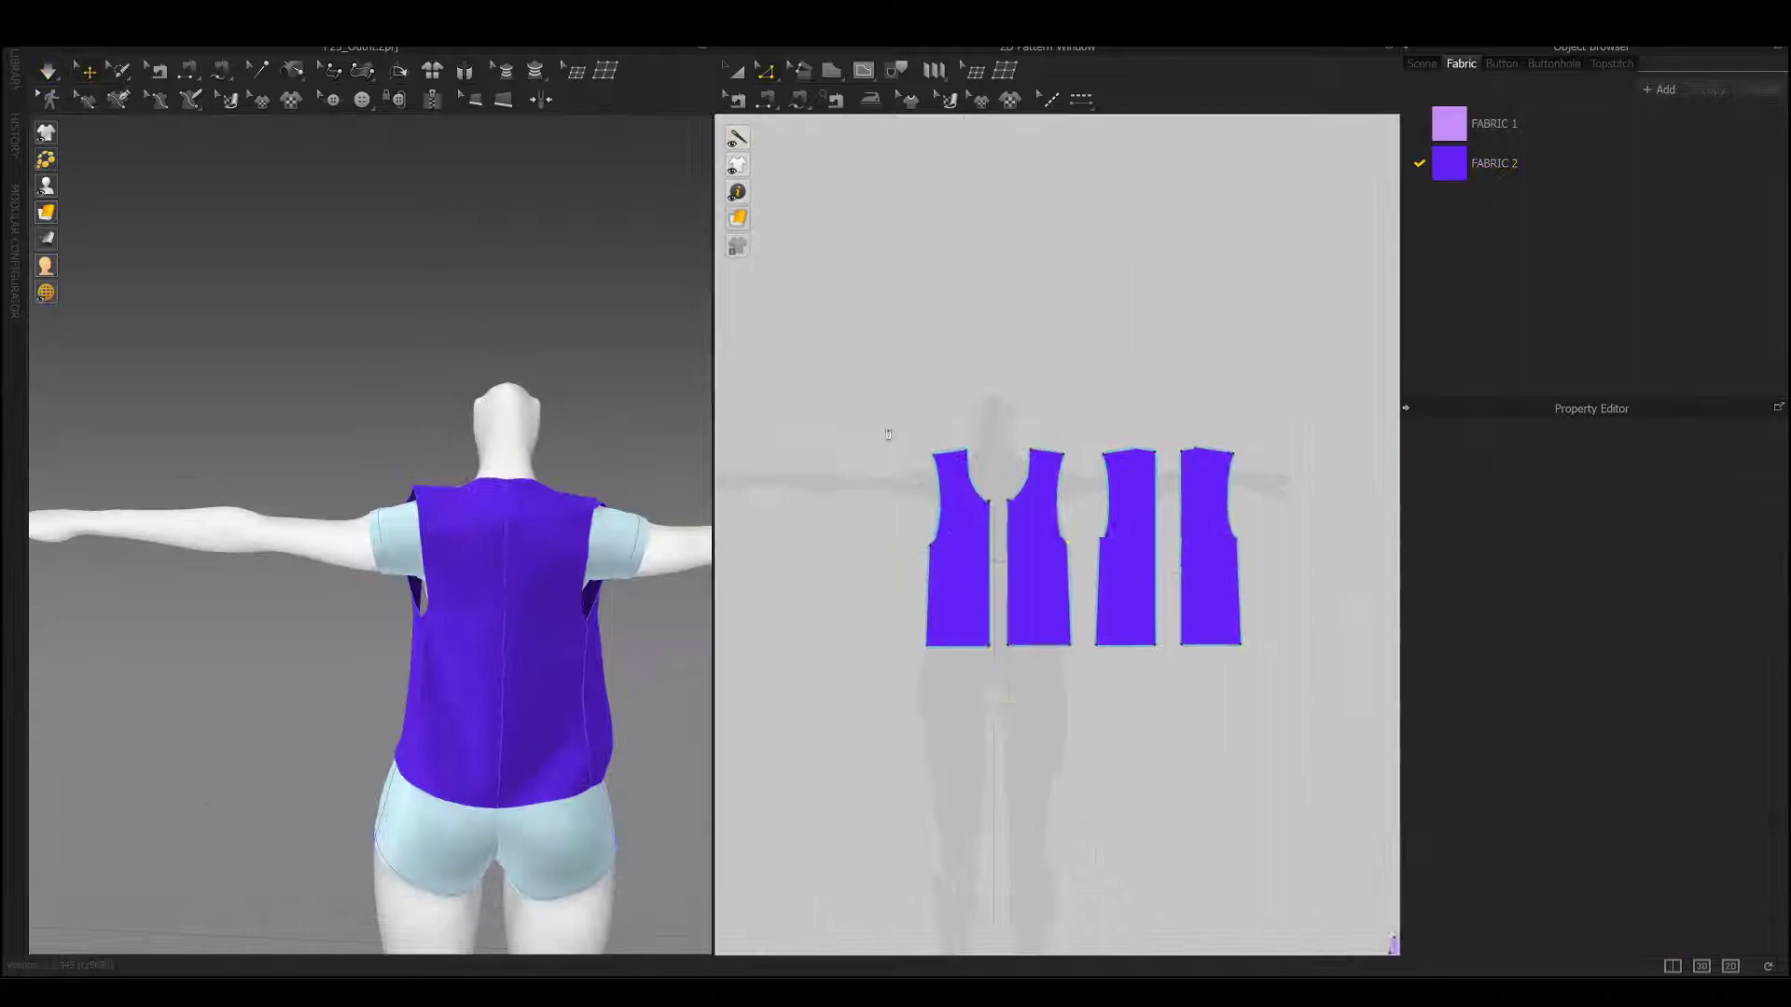
click(831, 71)
drag(1037, 560, 1030, 551)
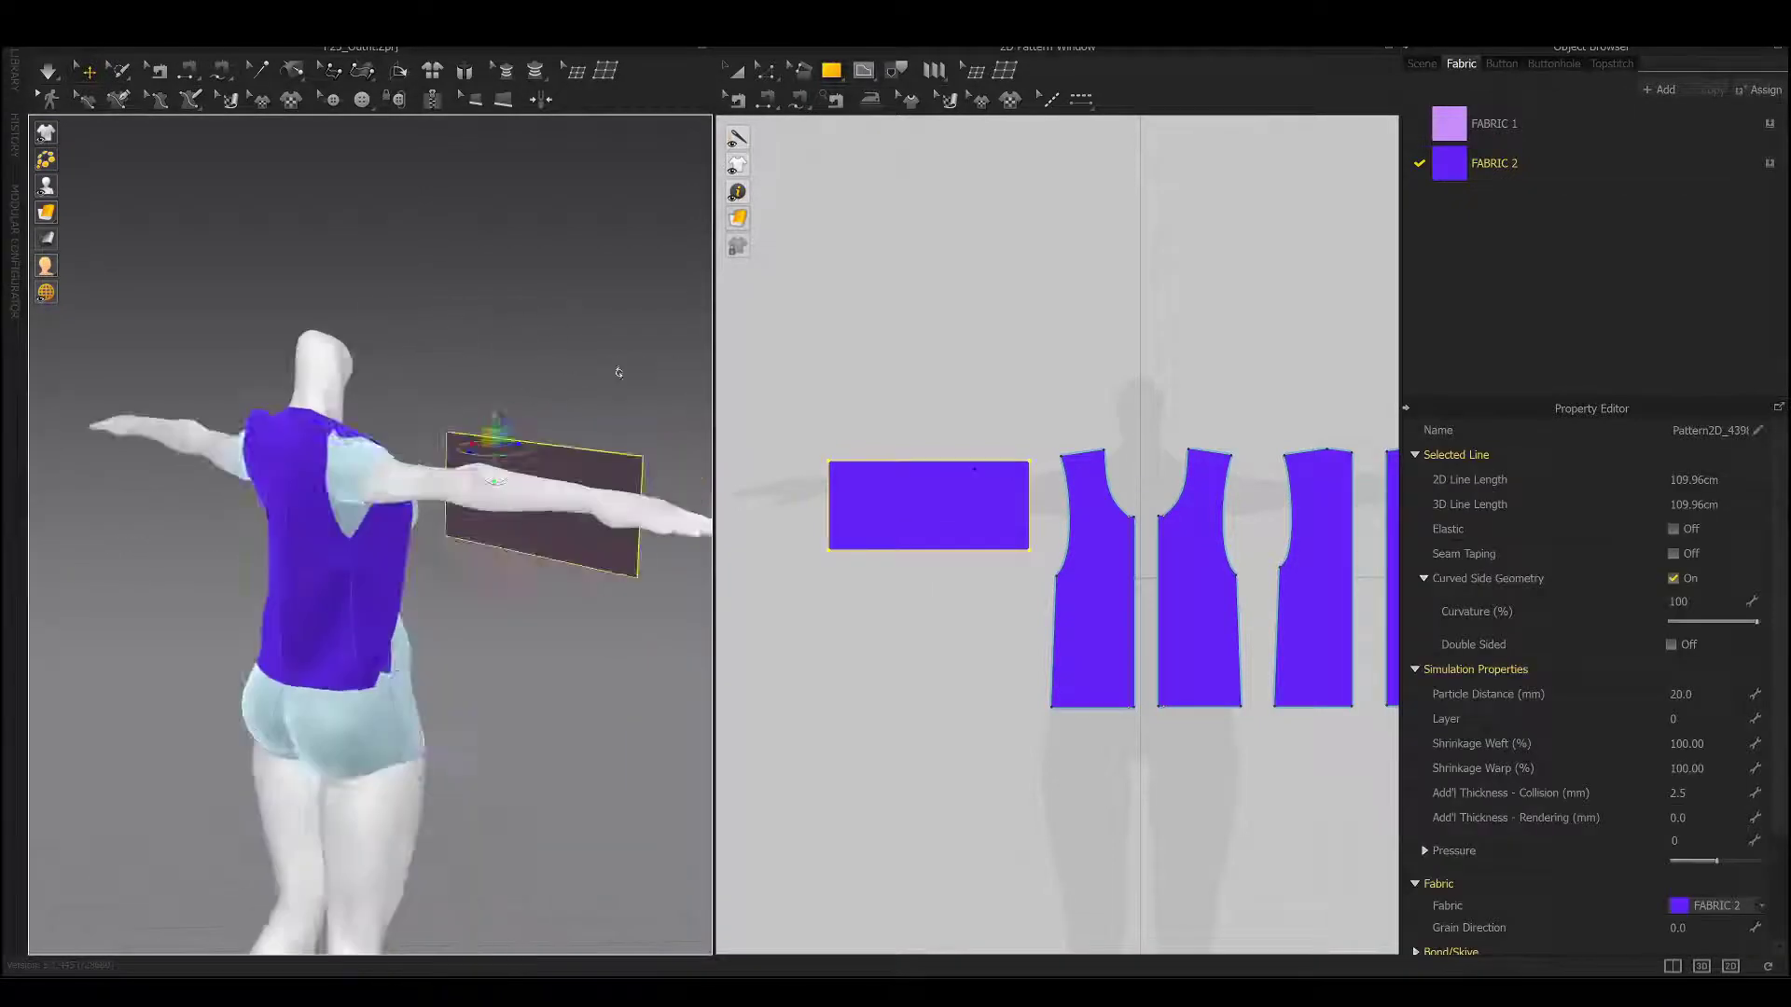
Set the rectangle's edge to 44 cm, pull out its edge and unfold it symmetrically.
text(44)
key(Return)
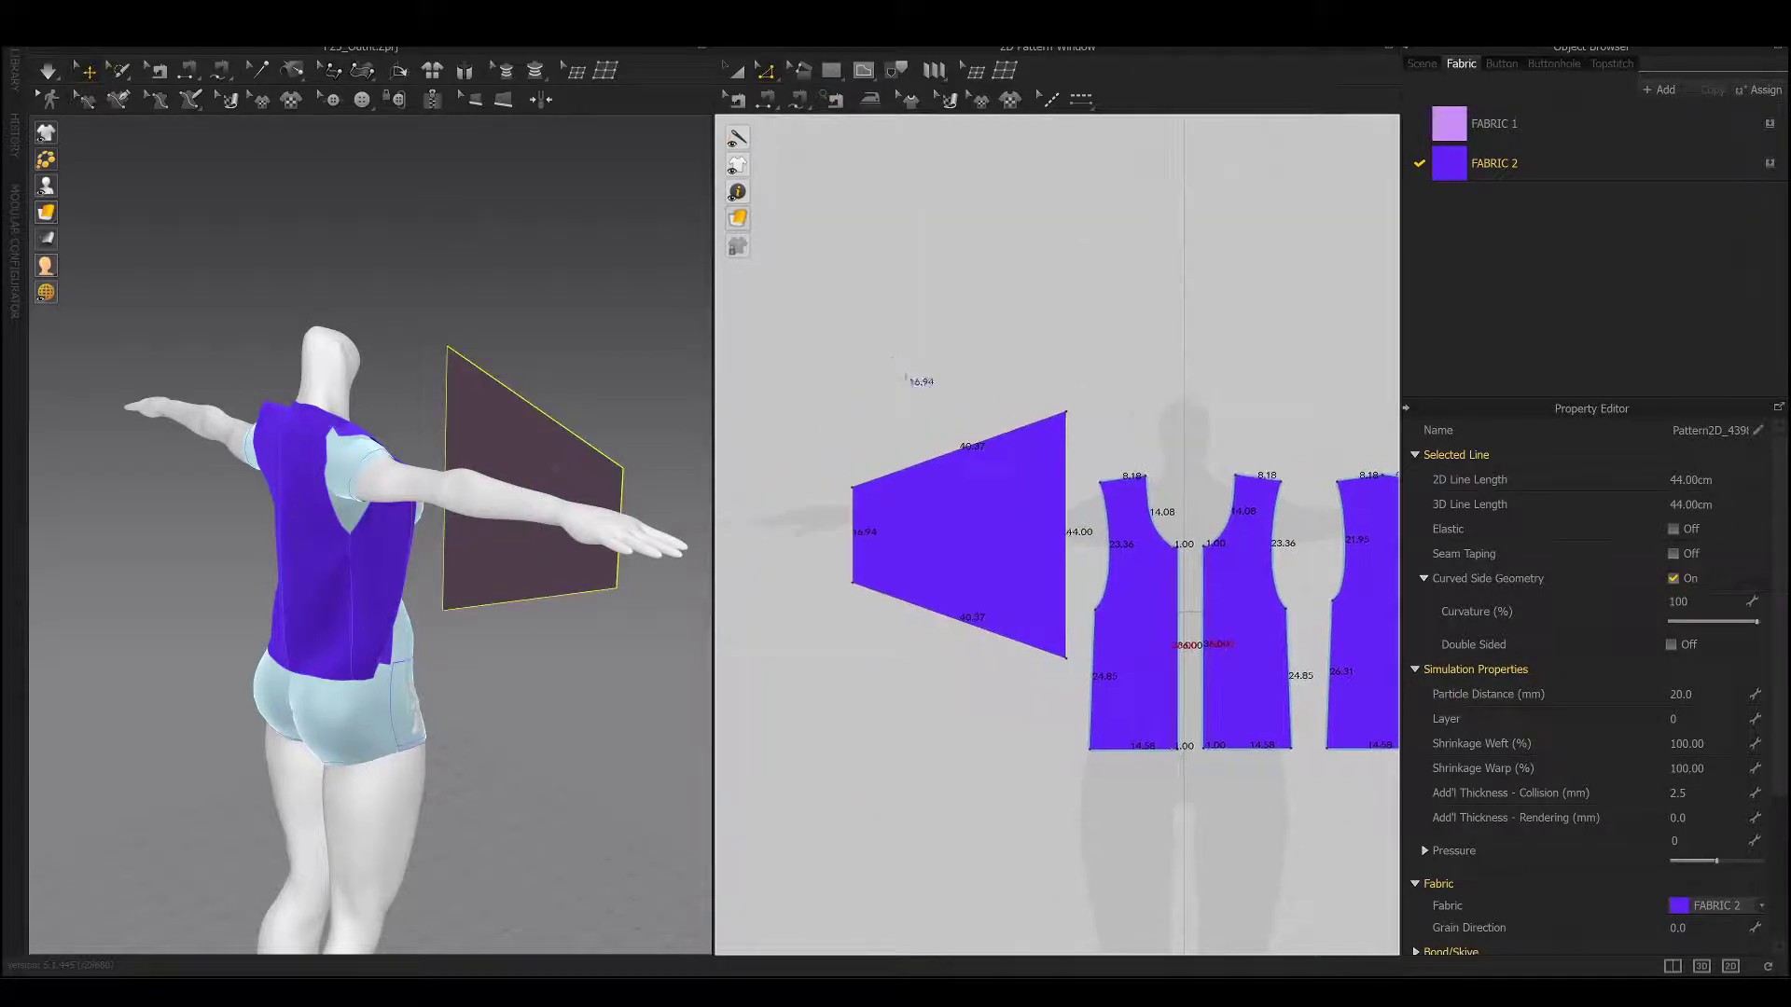
mouse_move(560, 320)
right_down()
mouse_move(557, 468)
mouse_move(495, 370)
mouse_move(522, 466)
right_up()
click(495, 370)
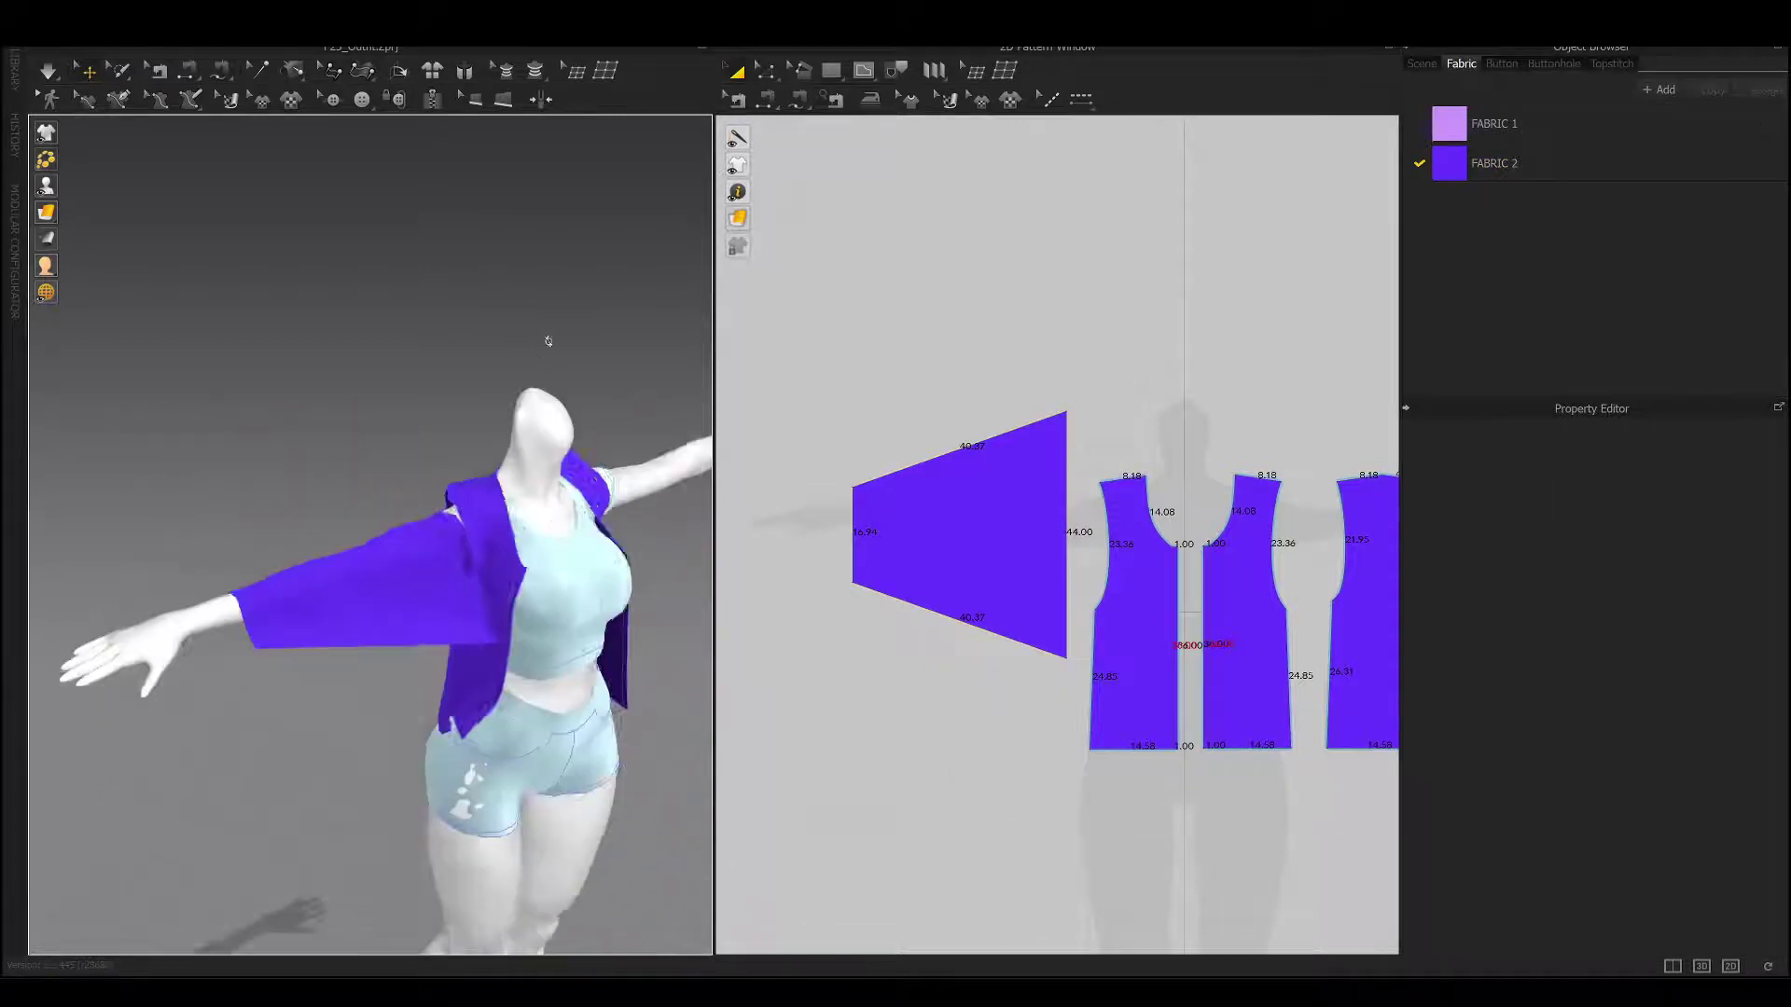
scroll(983, 426, up, 2)
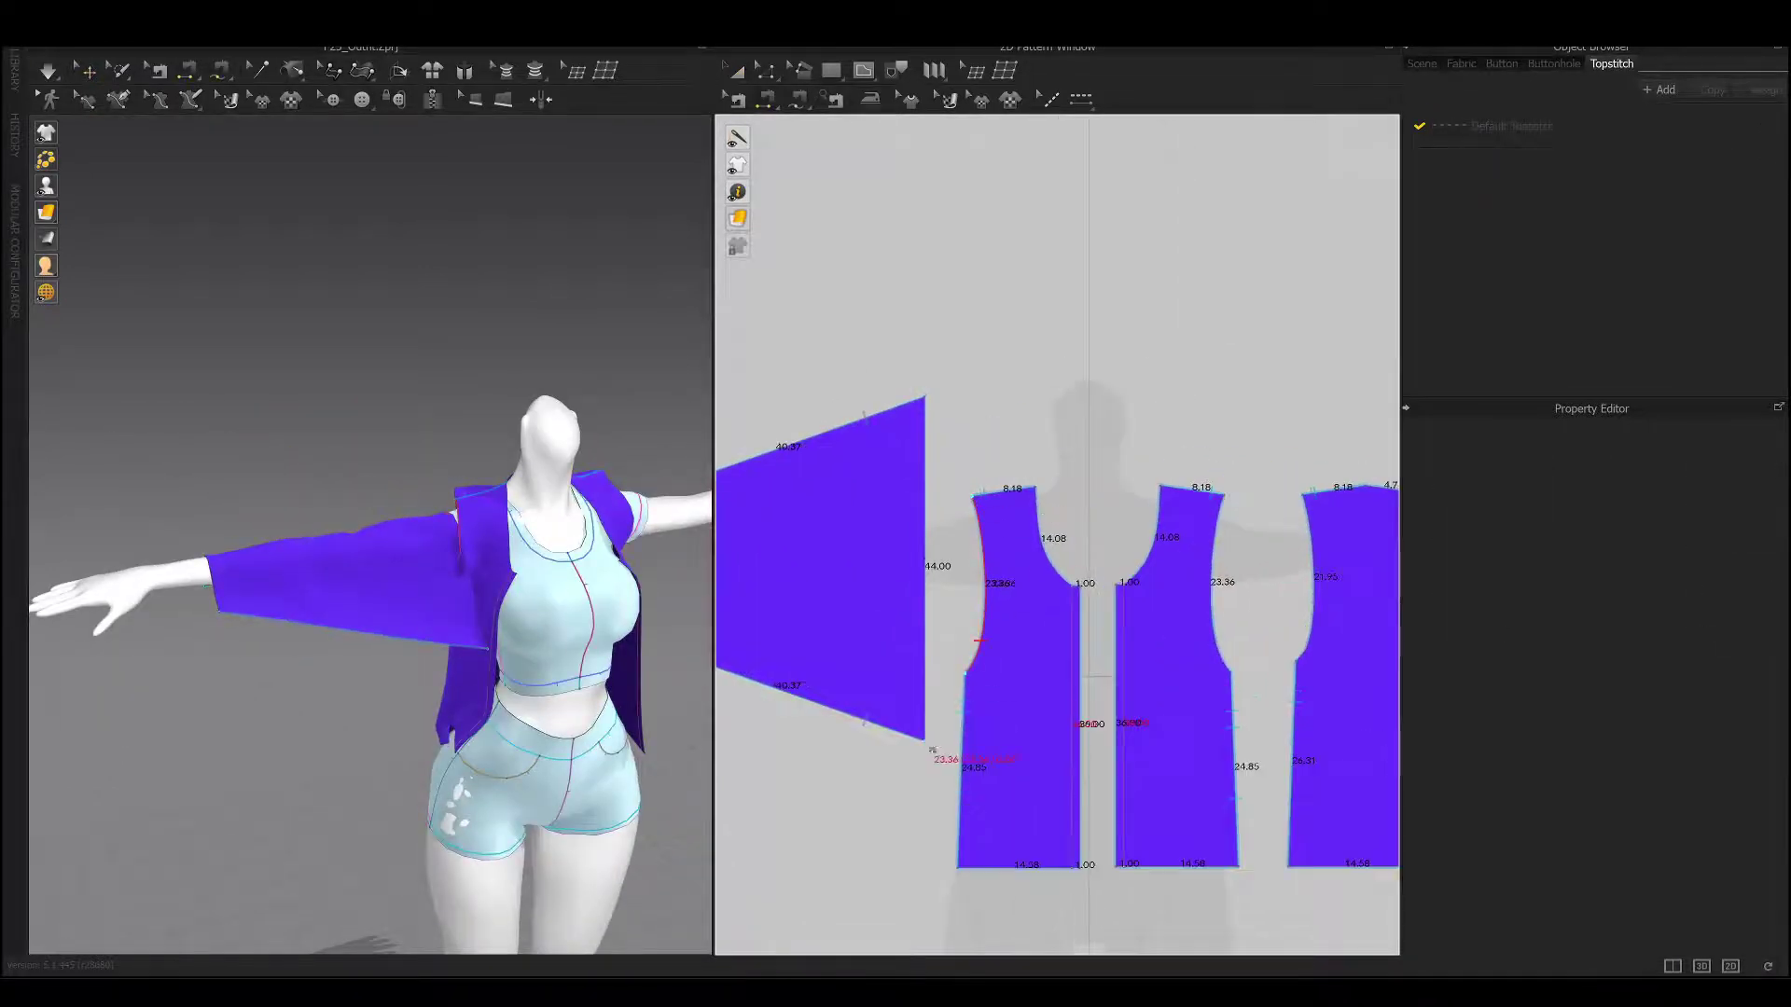
scroll(974, 423, down, 1)
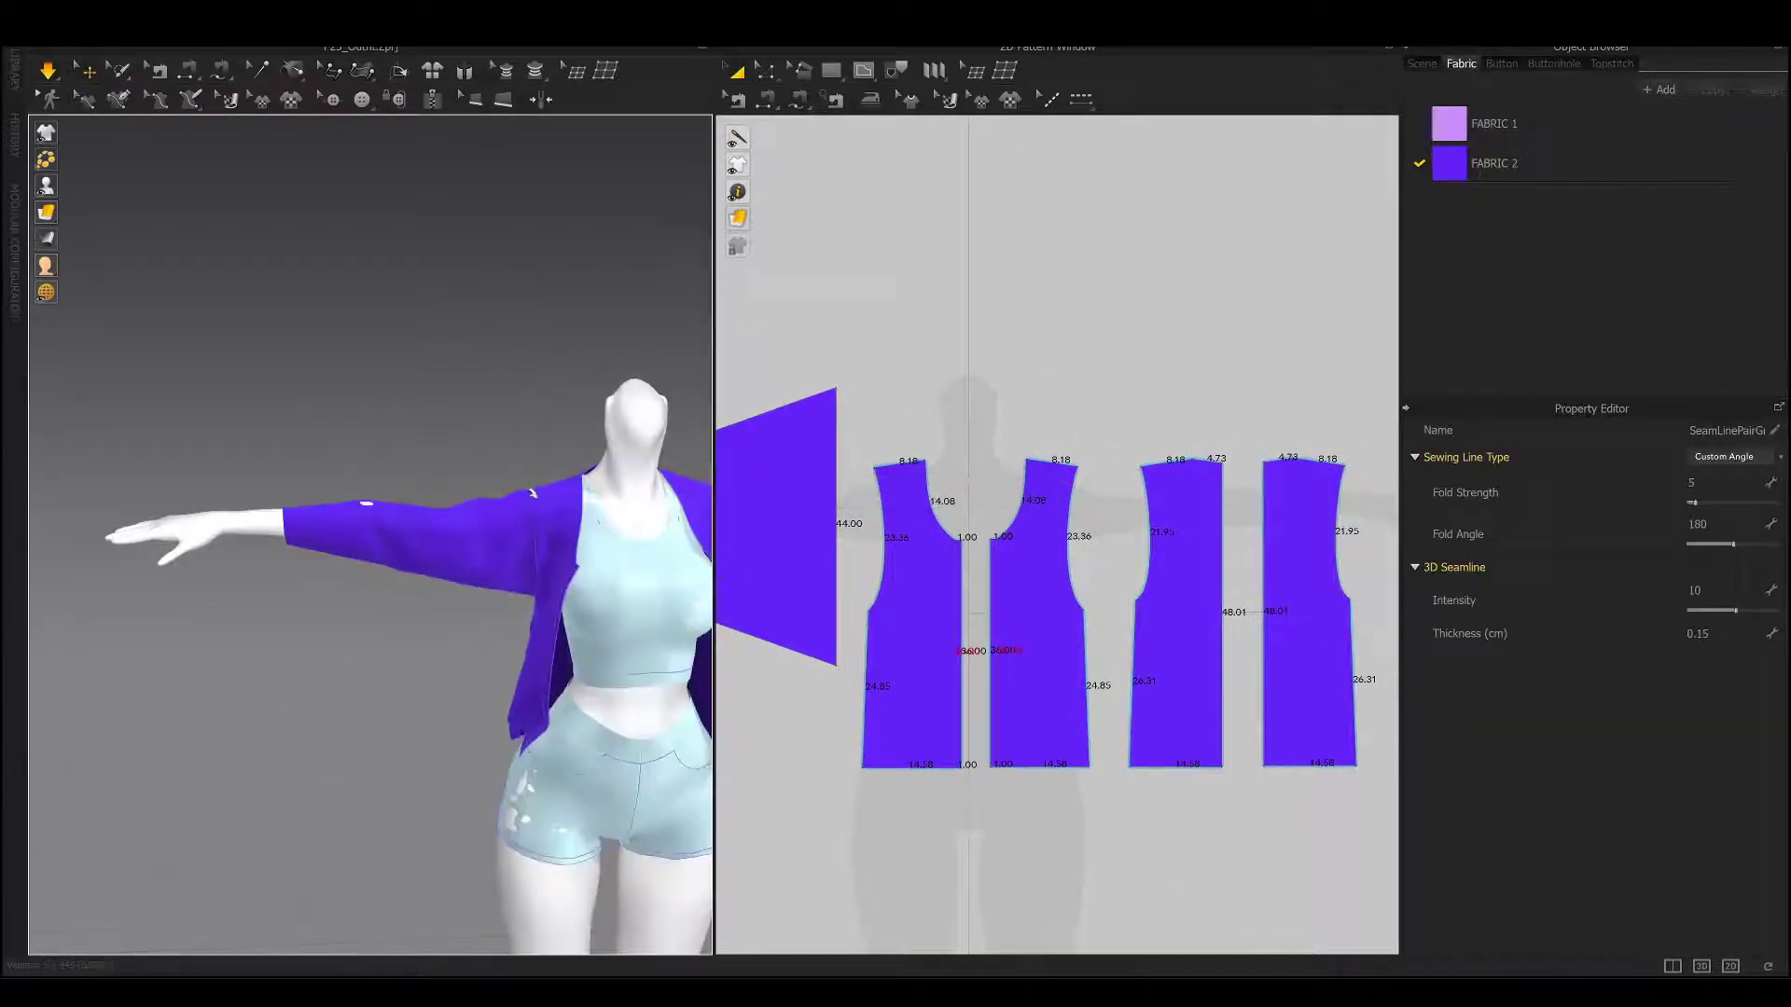
drag(893, 478, 858, 477)
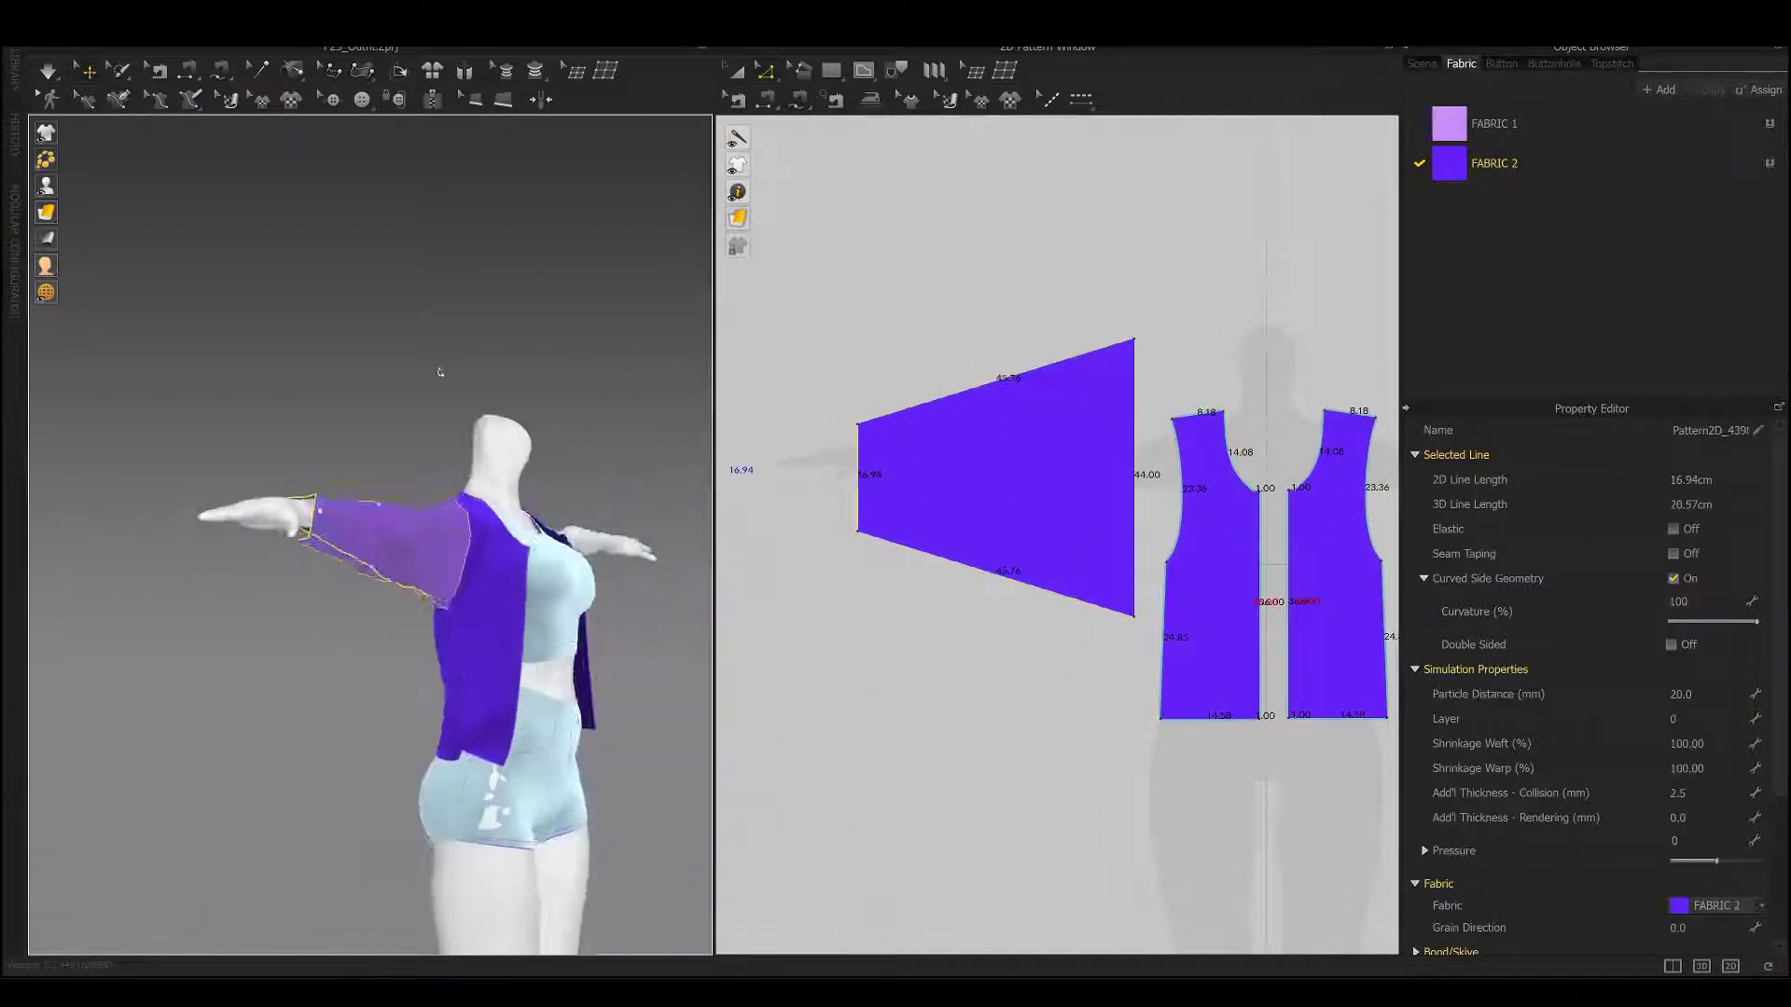
right_click(859, 461)
click(889, 647)
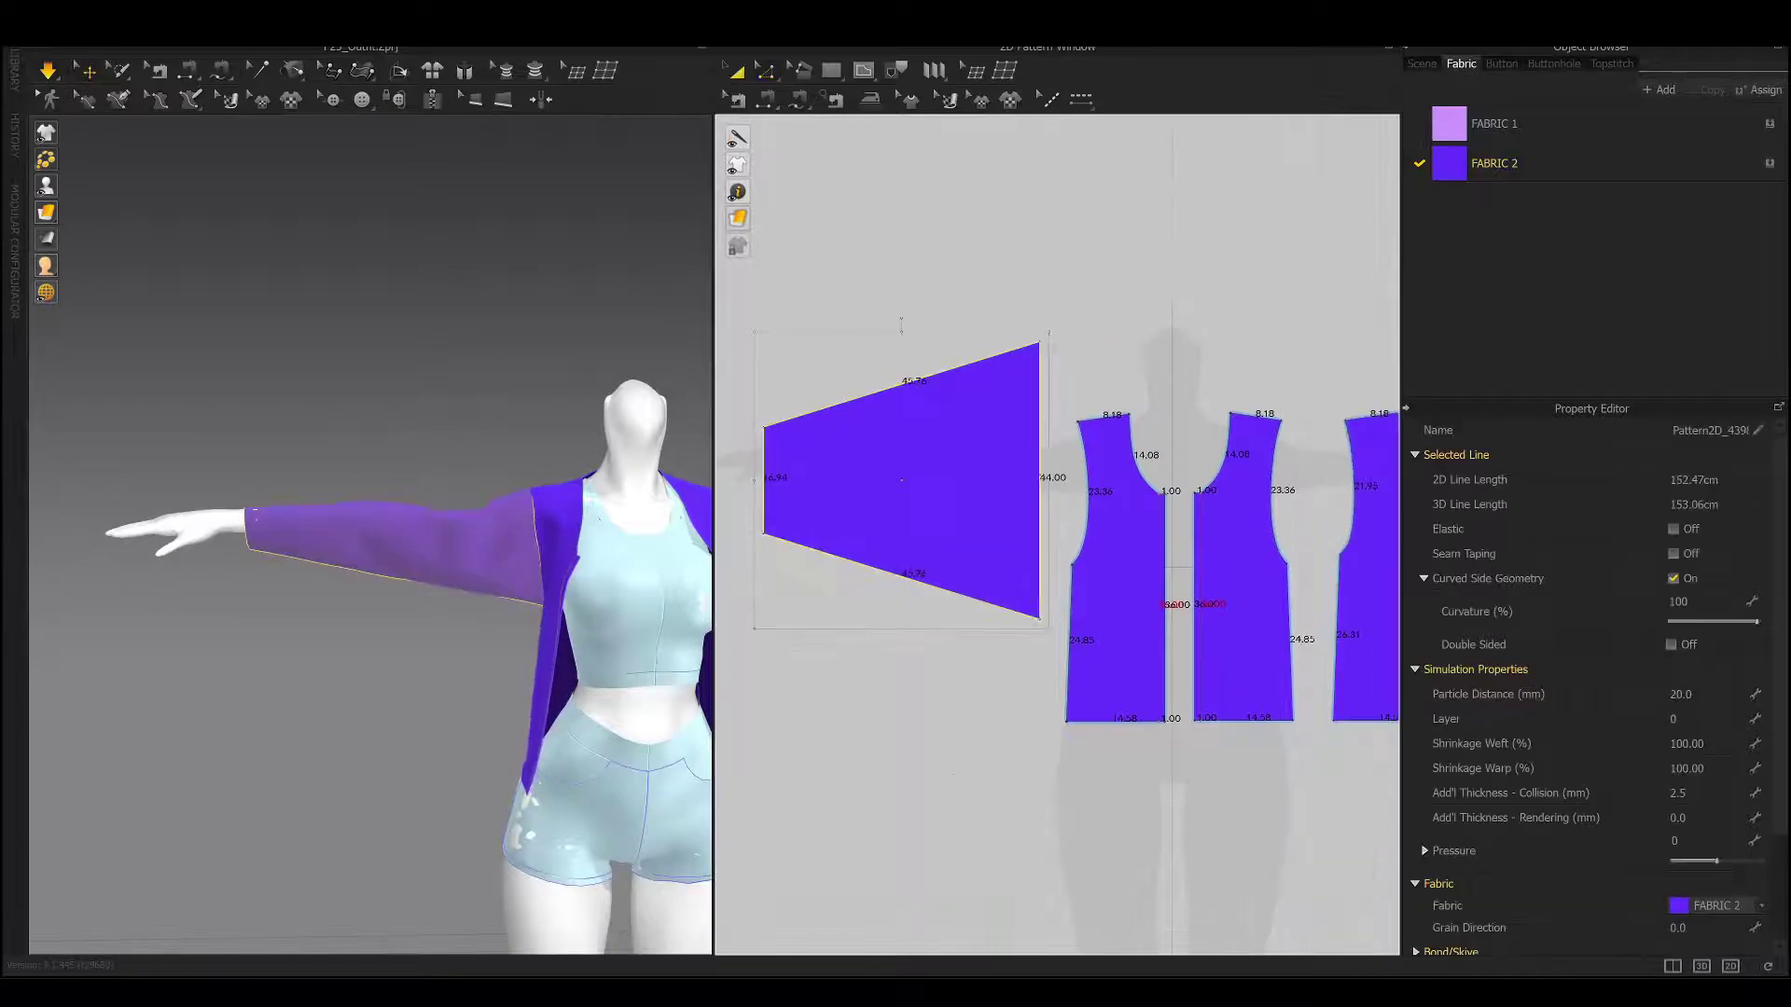
Check the tapered sleeve on the arm from the front and back views.
right_drag(595, 317, 427, 270)
mouse_move(537, 492)
right_down()
mouse_move(428, 411)
mouse_move(539, 546)
mouse_move(564, 396)
right_up()
right_click(539, 546)
click(470, 560)
mouse_move(590, 570)
right_down()
mouse_move(278, 364)
mouse_move(392, 373)
right_up()
scroll(1019, 430, down, 2)
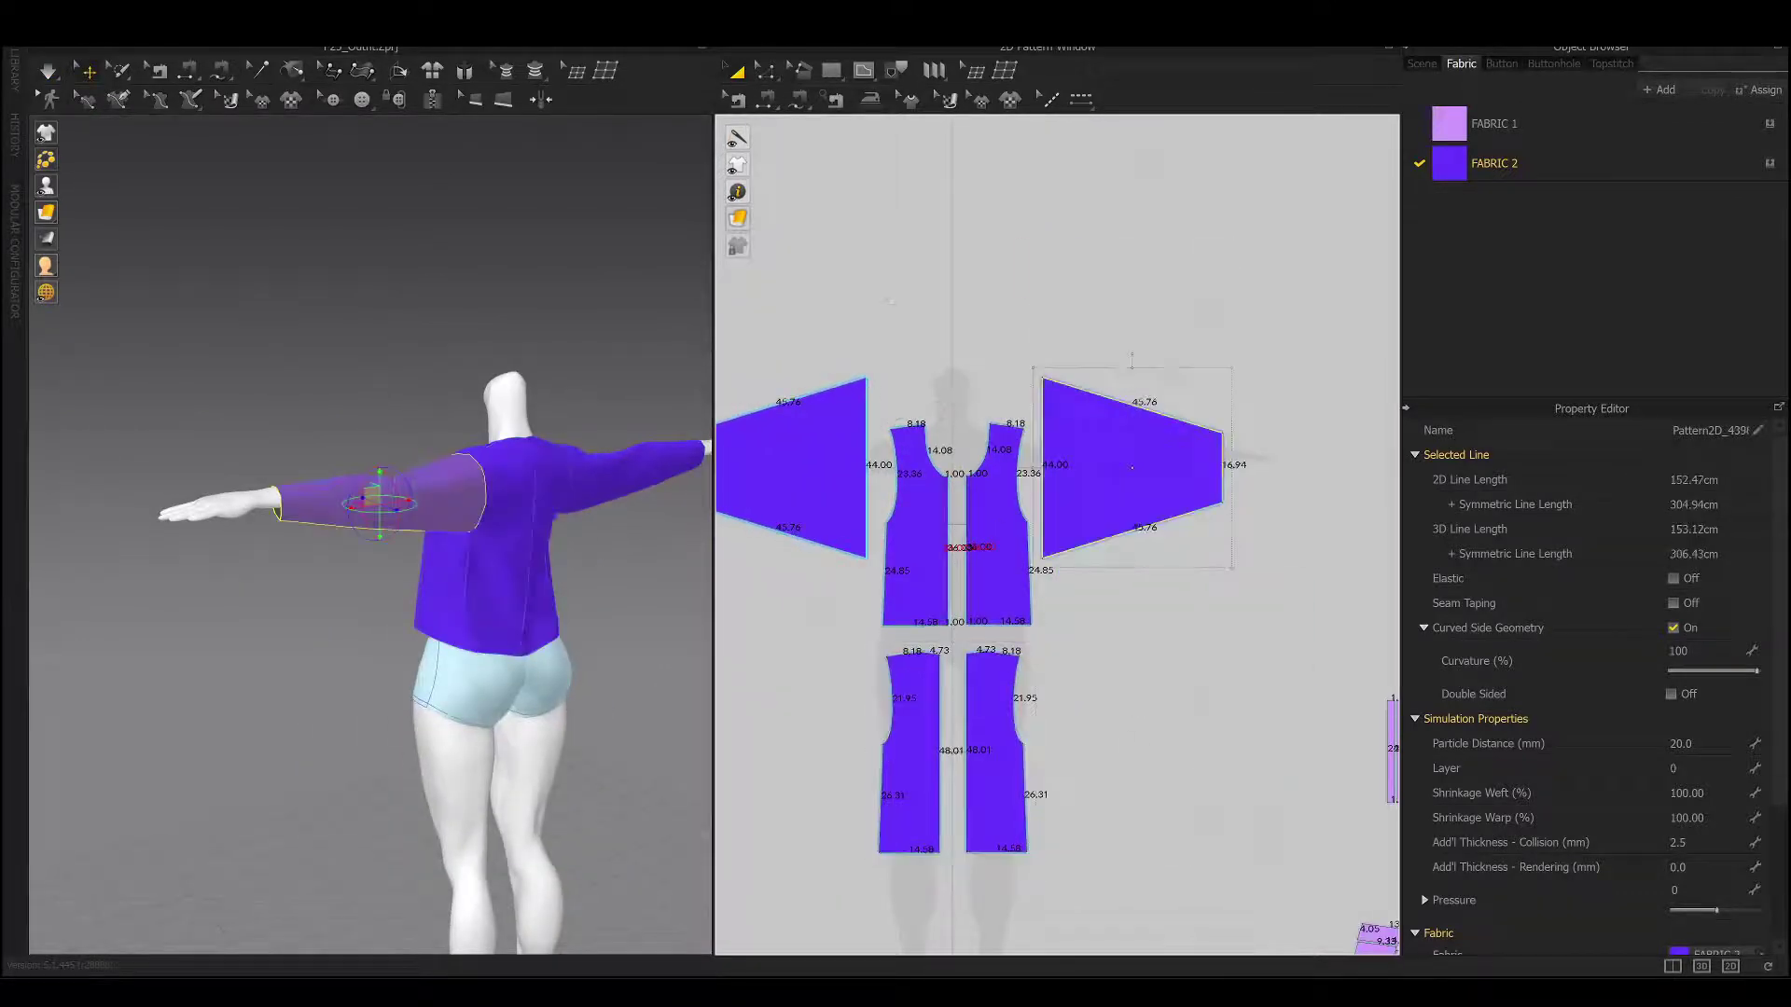
scroll(944, 638, up, 3)
Offset the sleeve end 5 cm for a cuff, then split hem bands from the jacket bottom edges.
right_click(943, 638)
click(1003, 780)
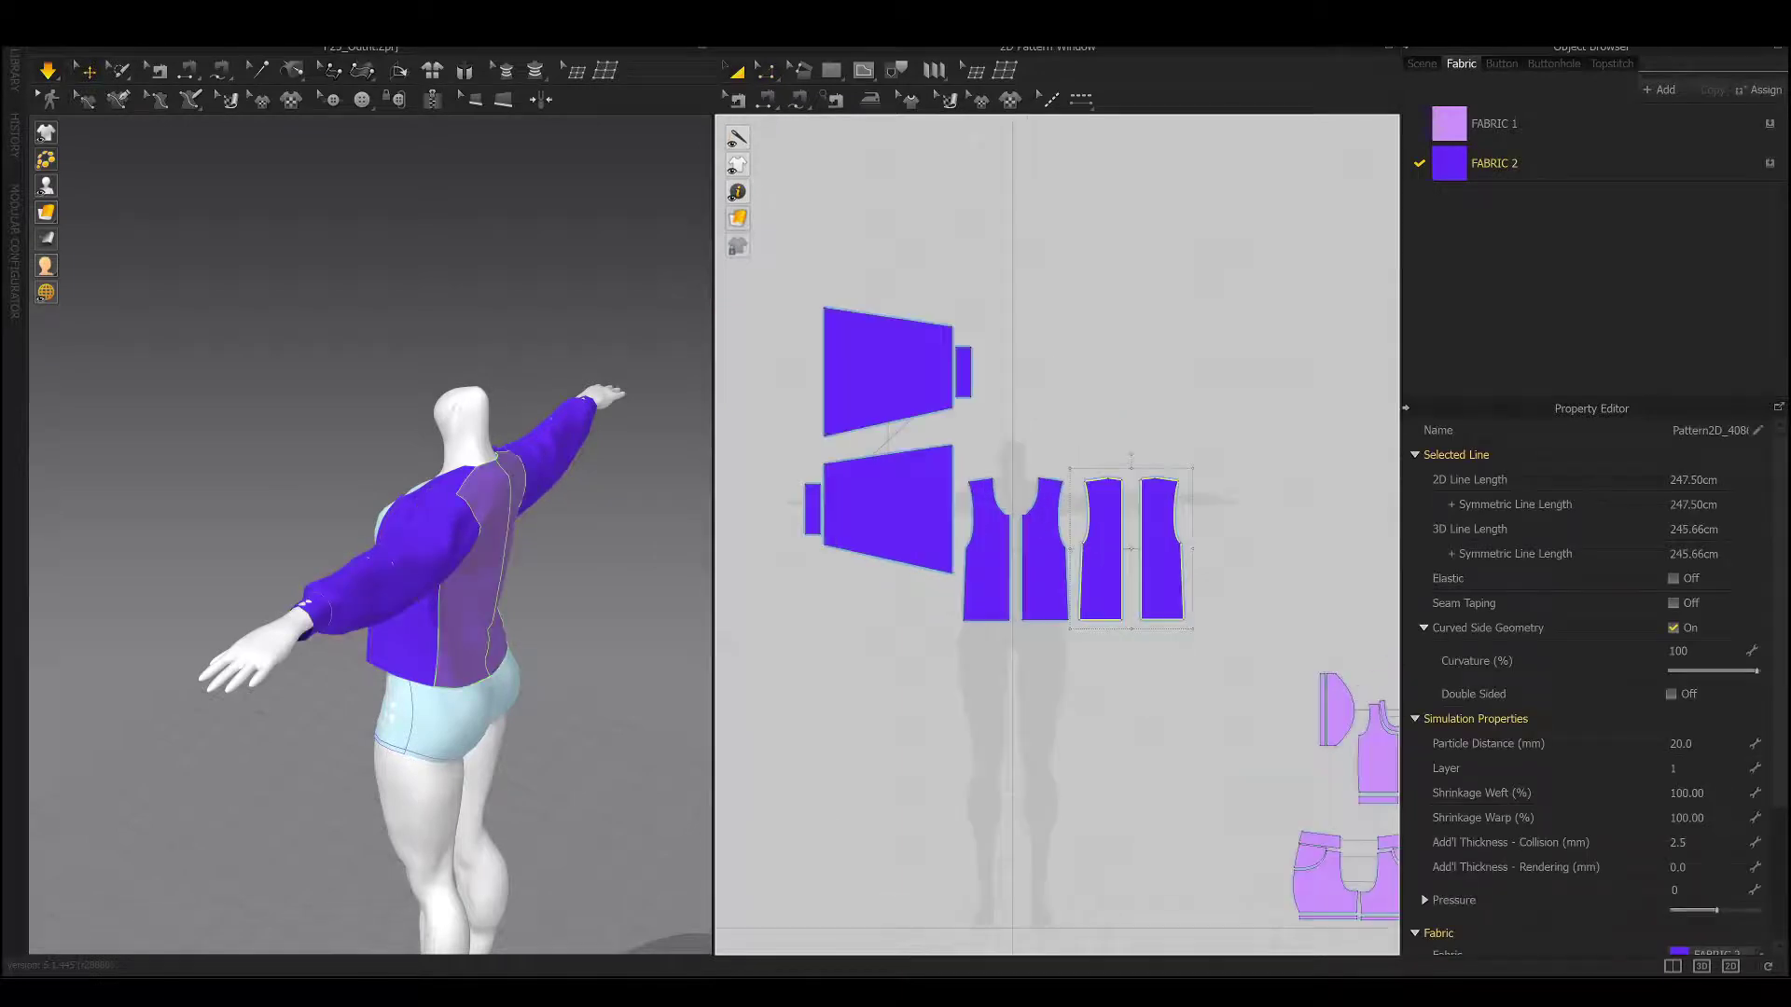
scroll(1140, 664, up, 2)
click(896, 609)
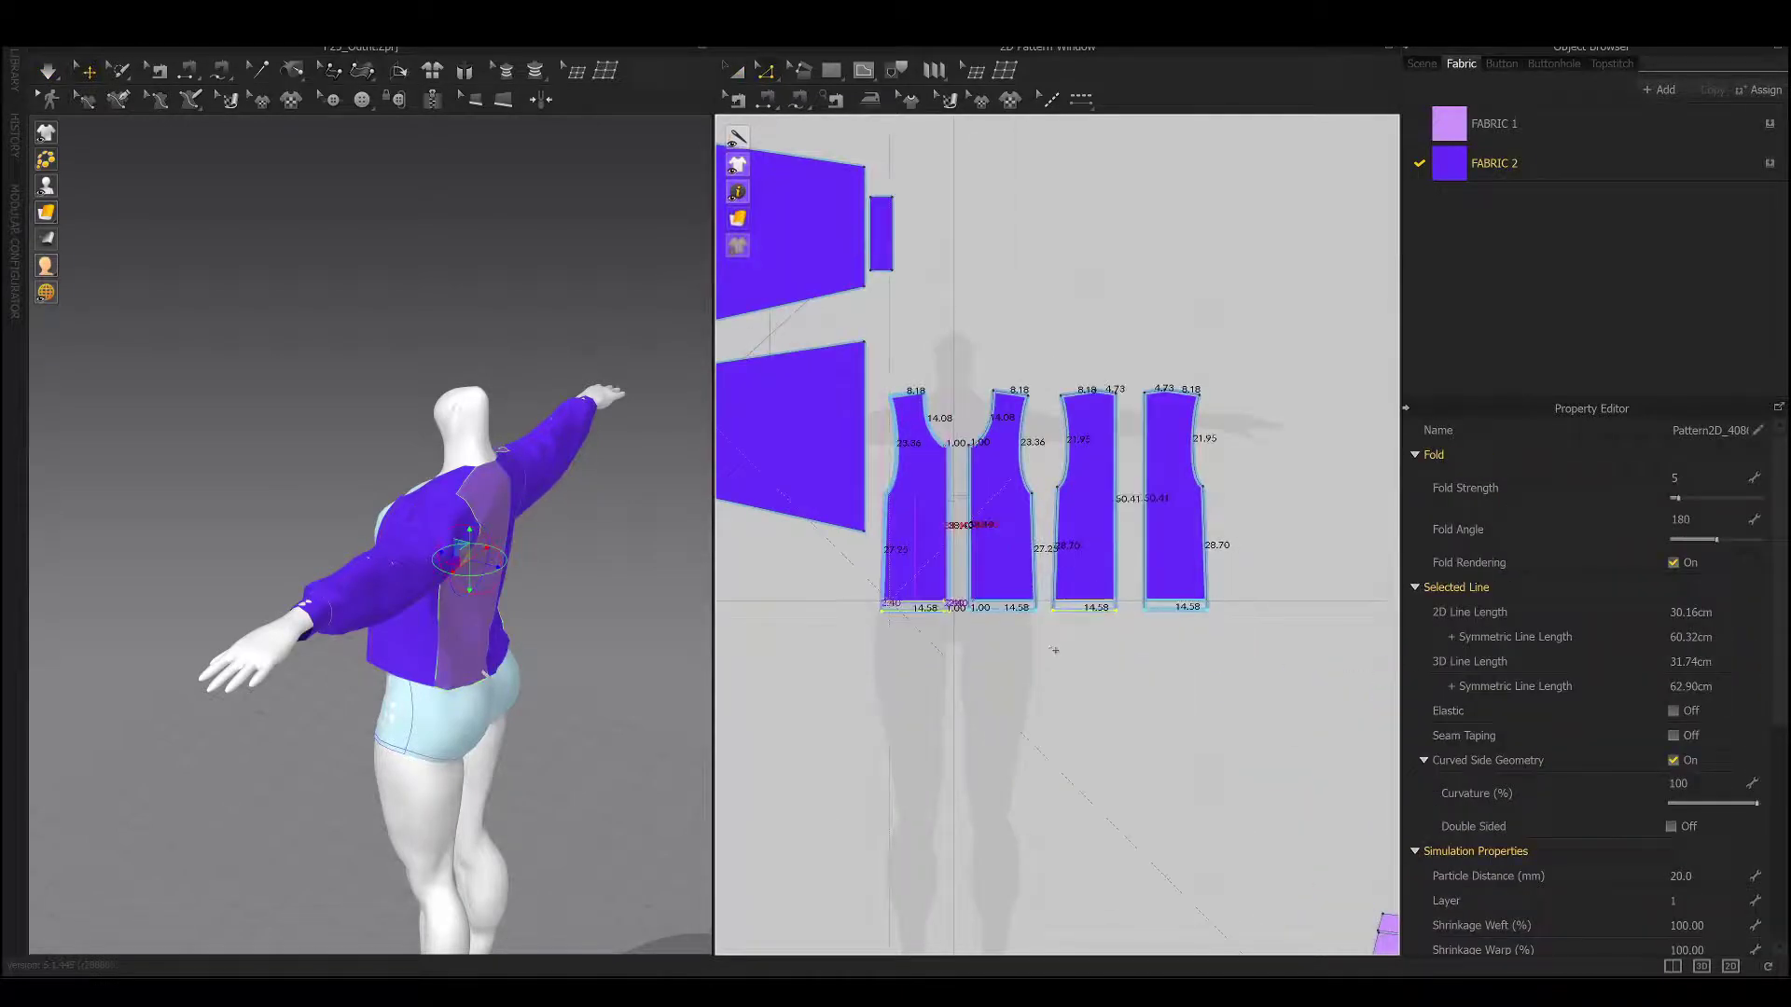
scroll(1004, 627, up, 5)
click(971, 606)
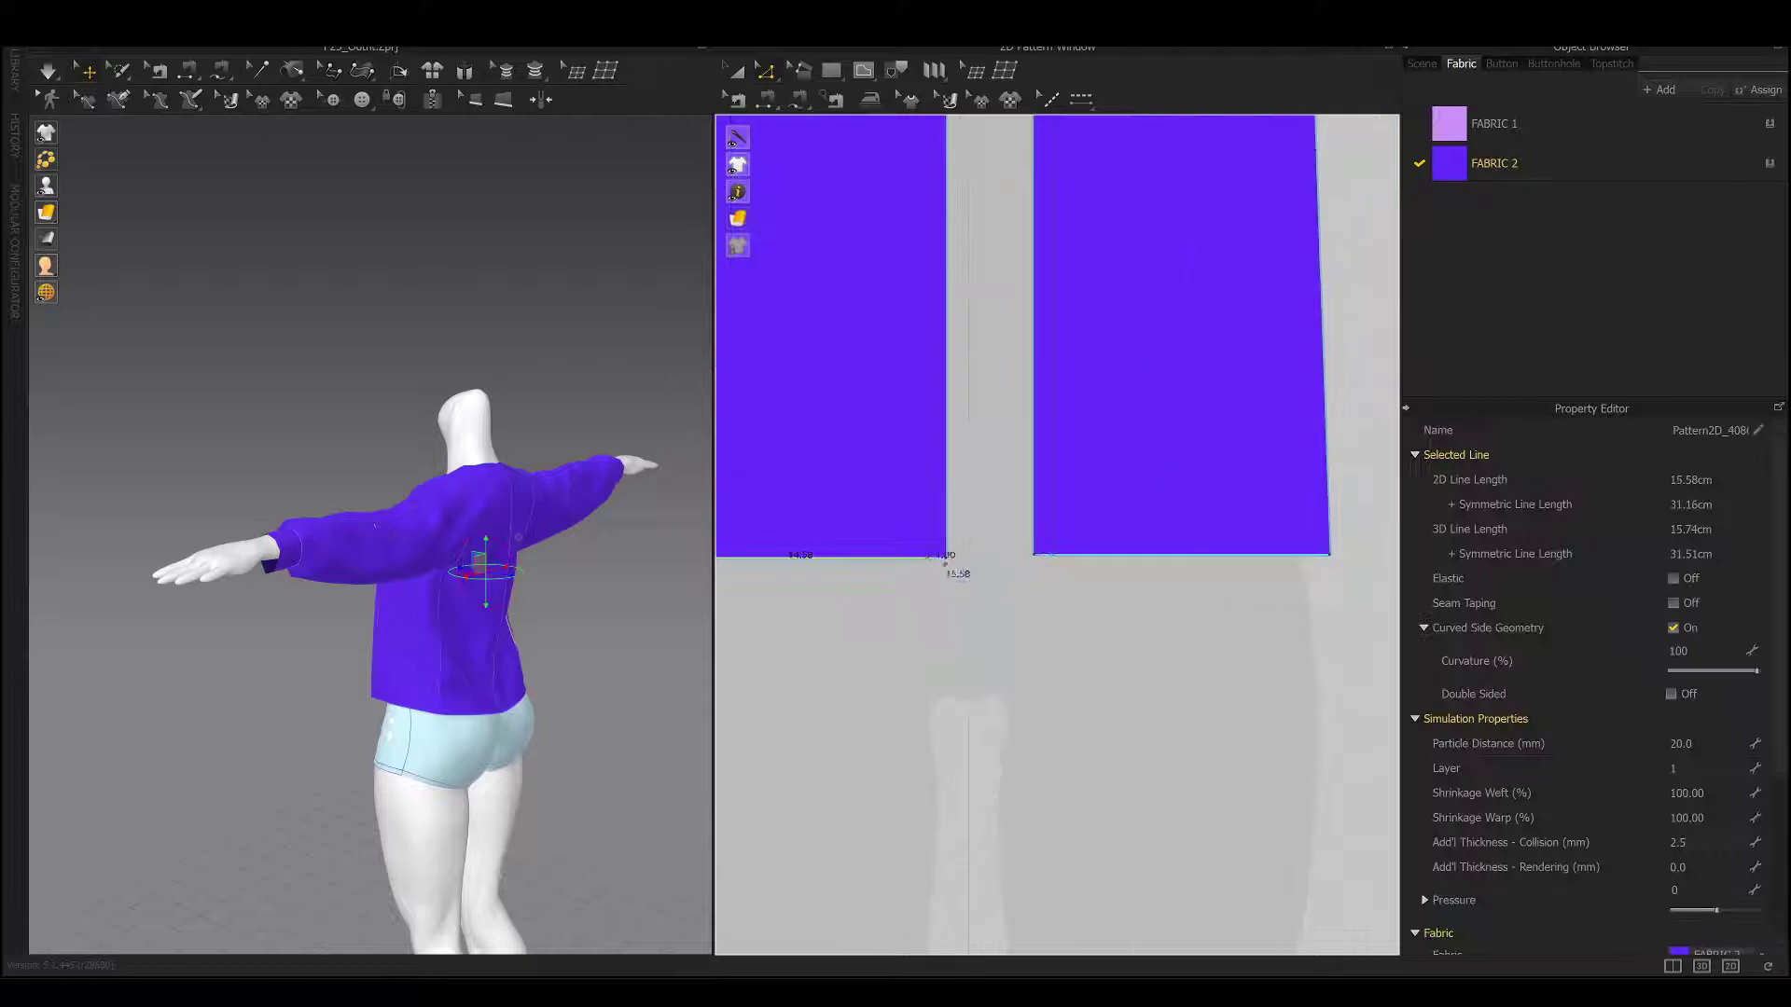
right_click(997, 553)
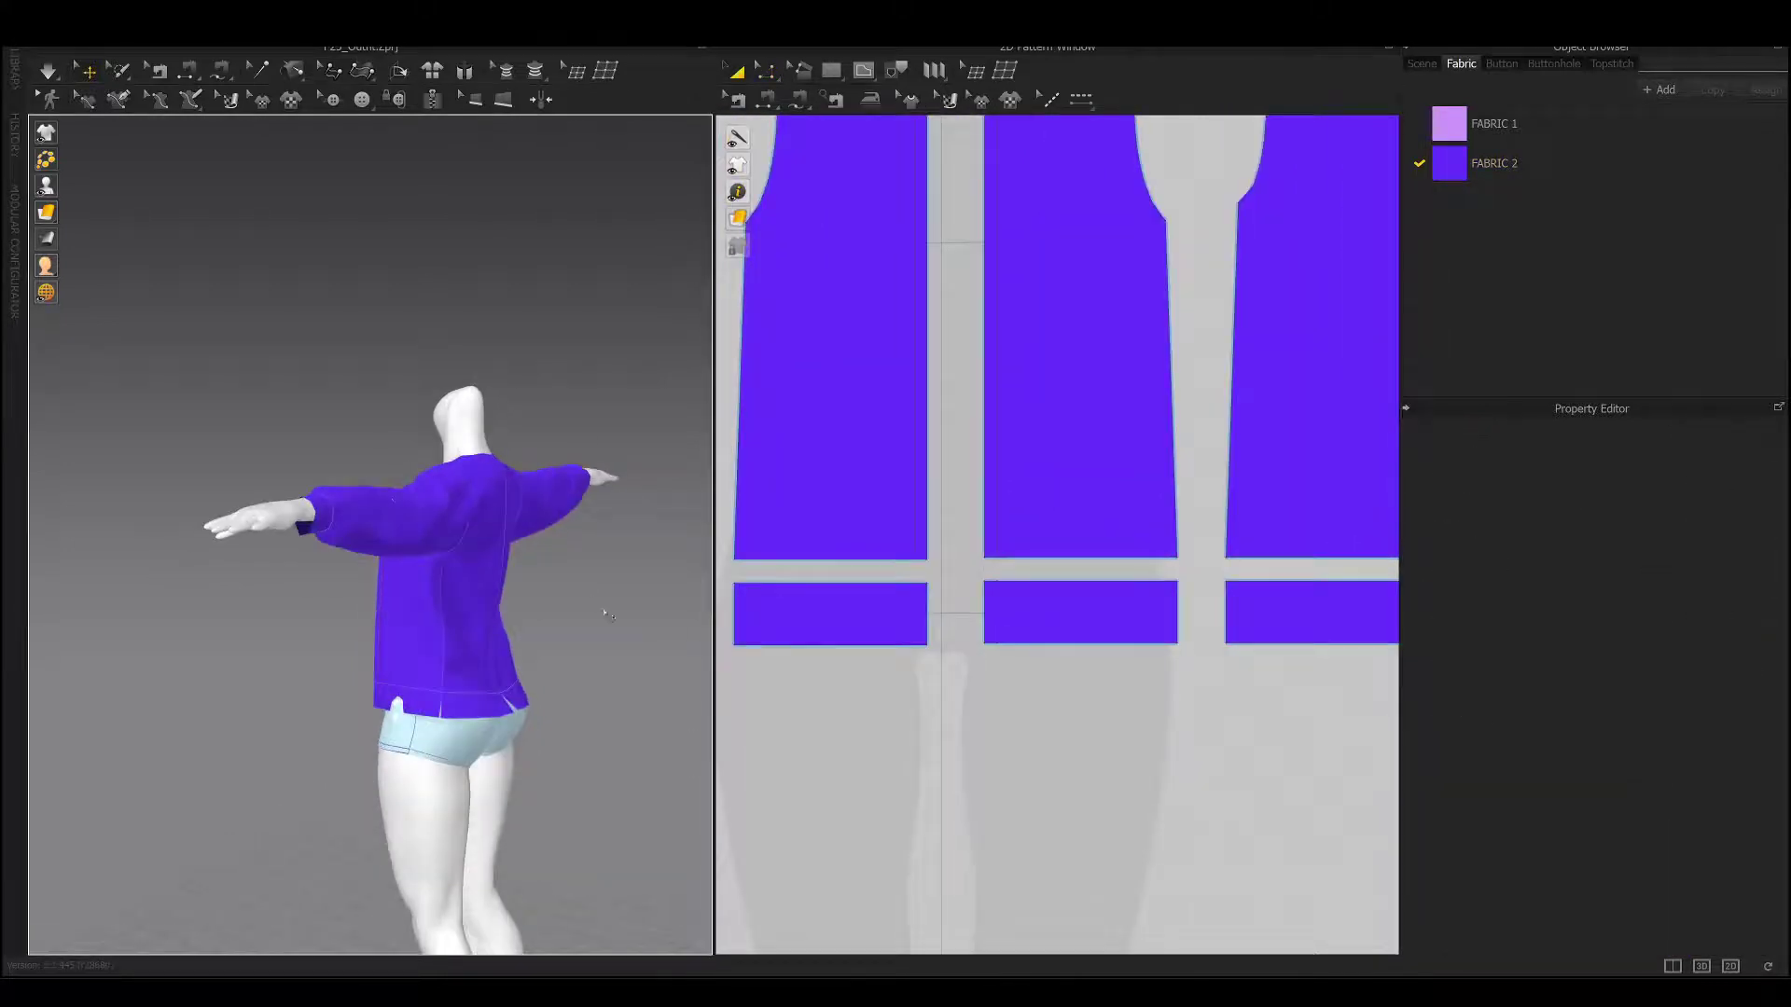
scroll(607, 613, up, 5)
click(543, 675)
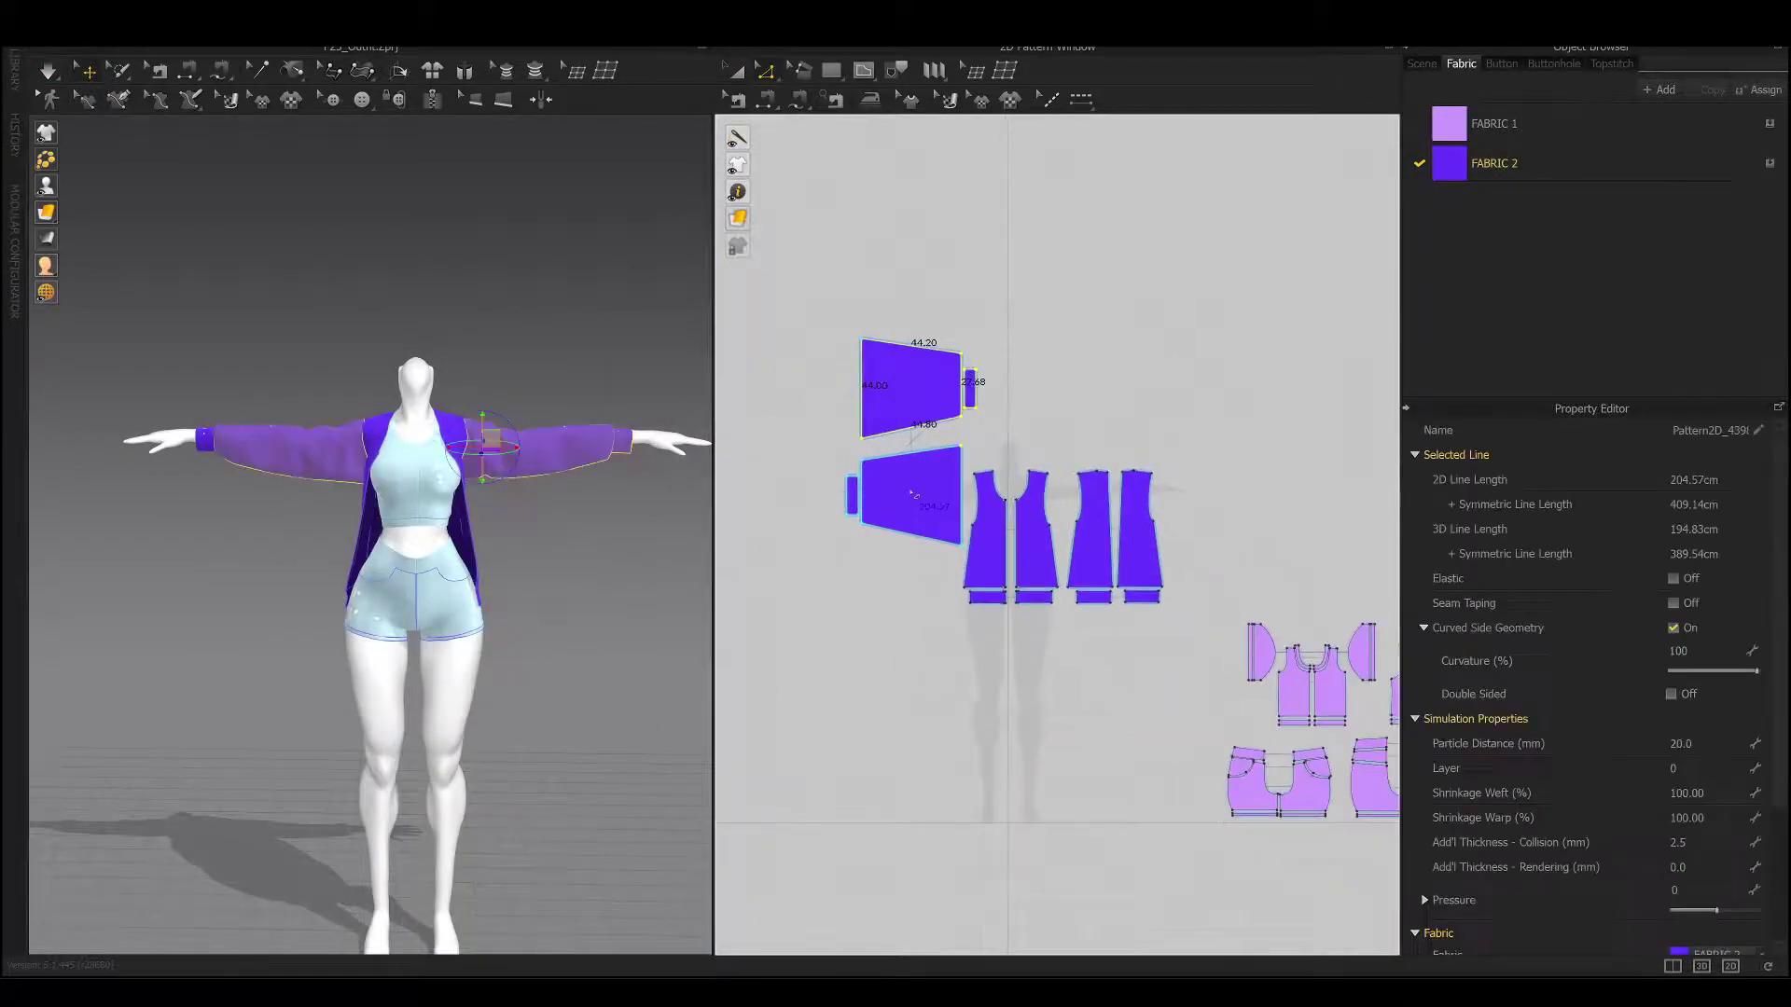
Offset the jacket's centre-front edge inward as an internal line.
scroll(1008, 445, up, 1)
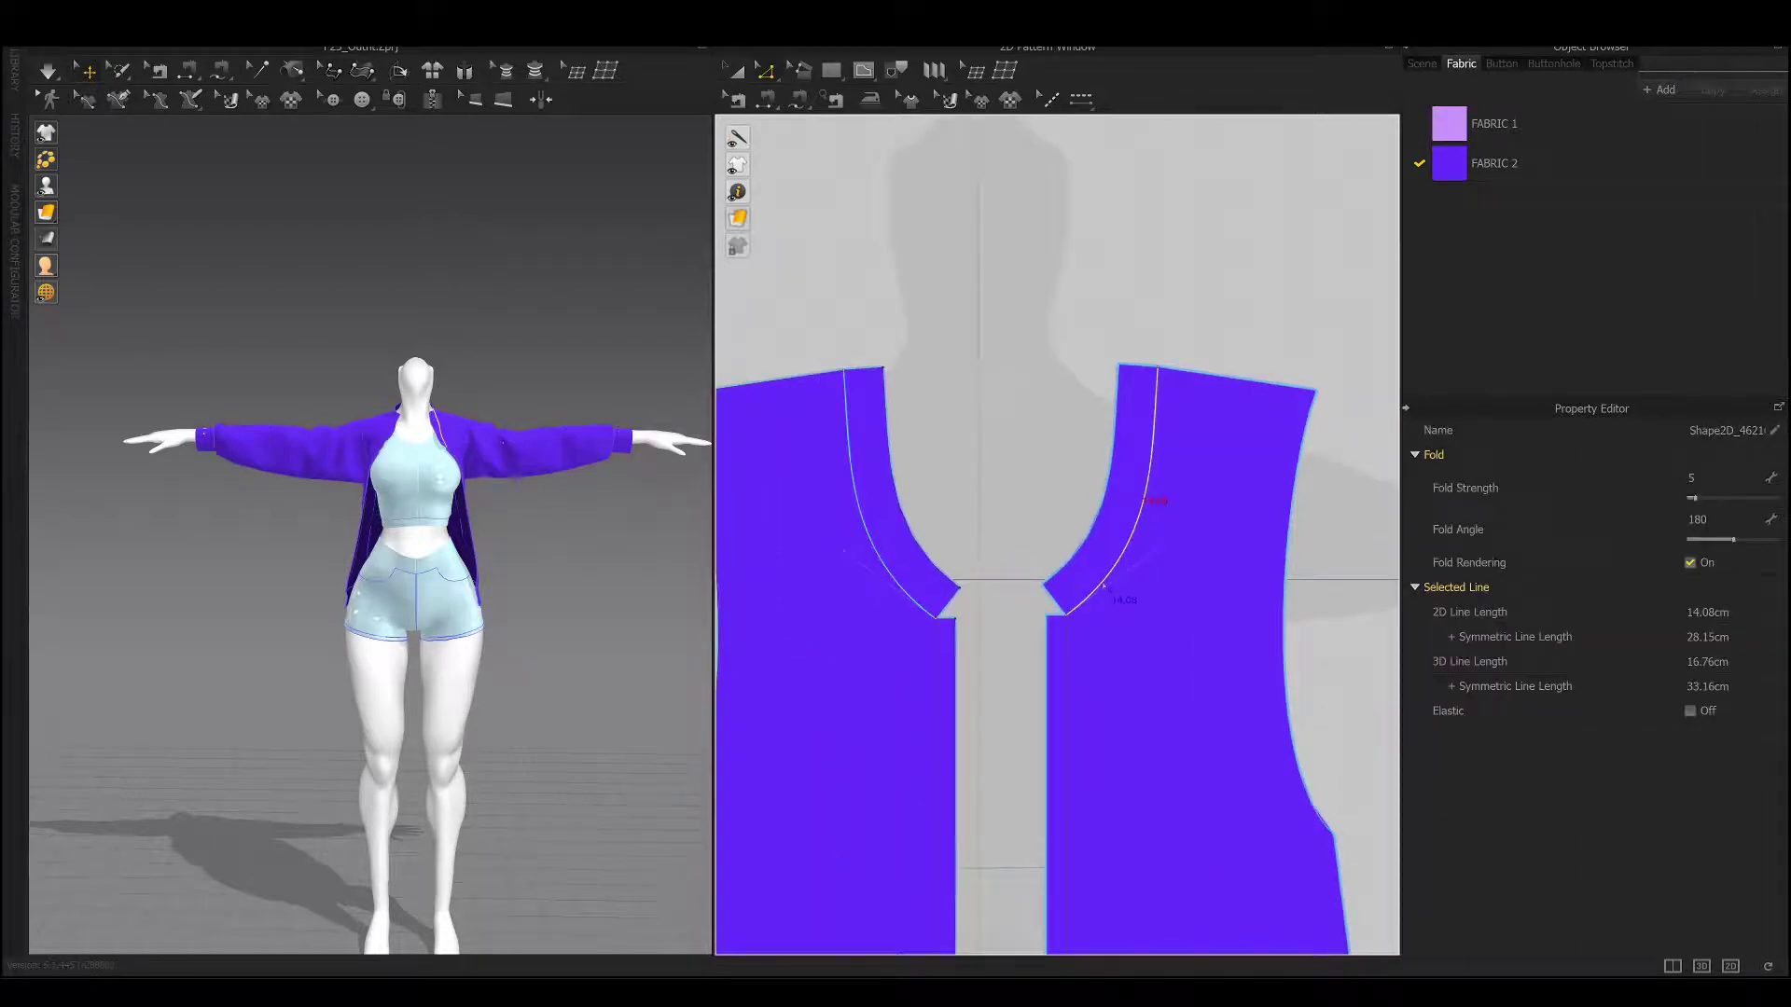
scroll(524, 504, up, 5)
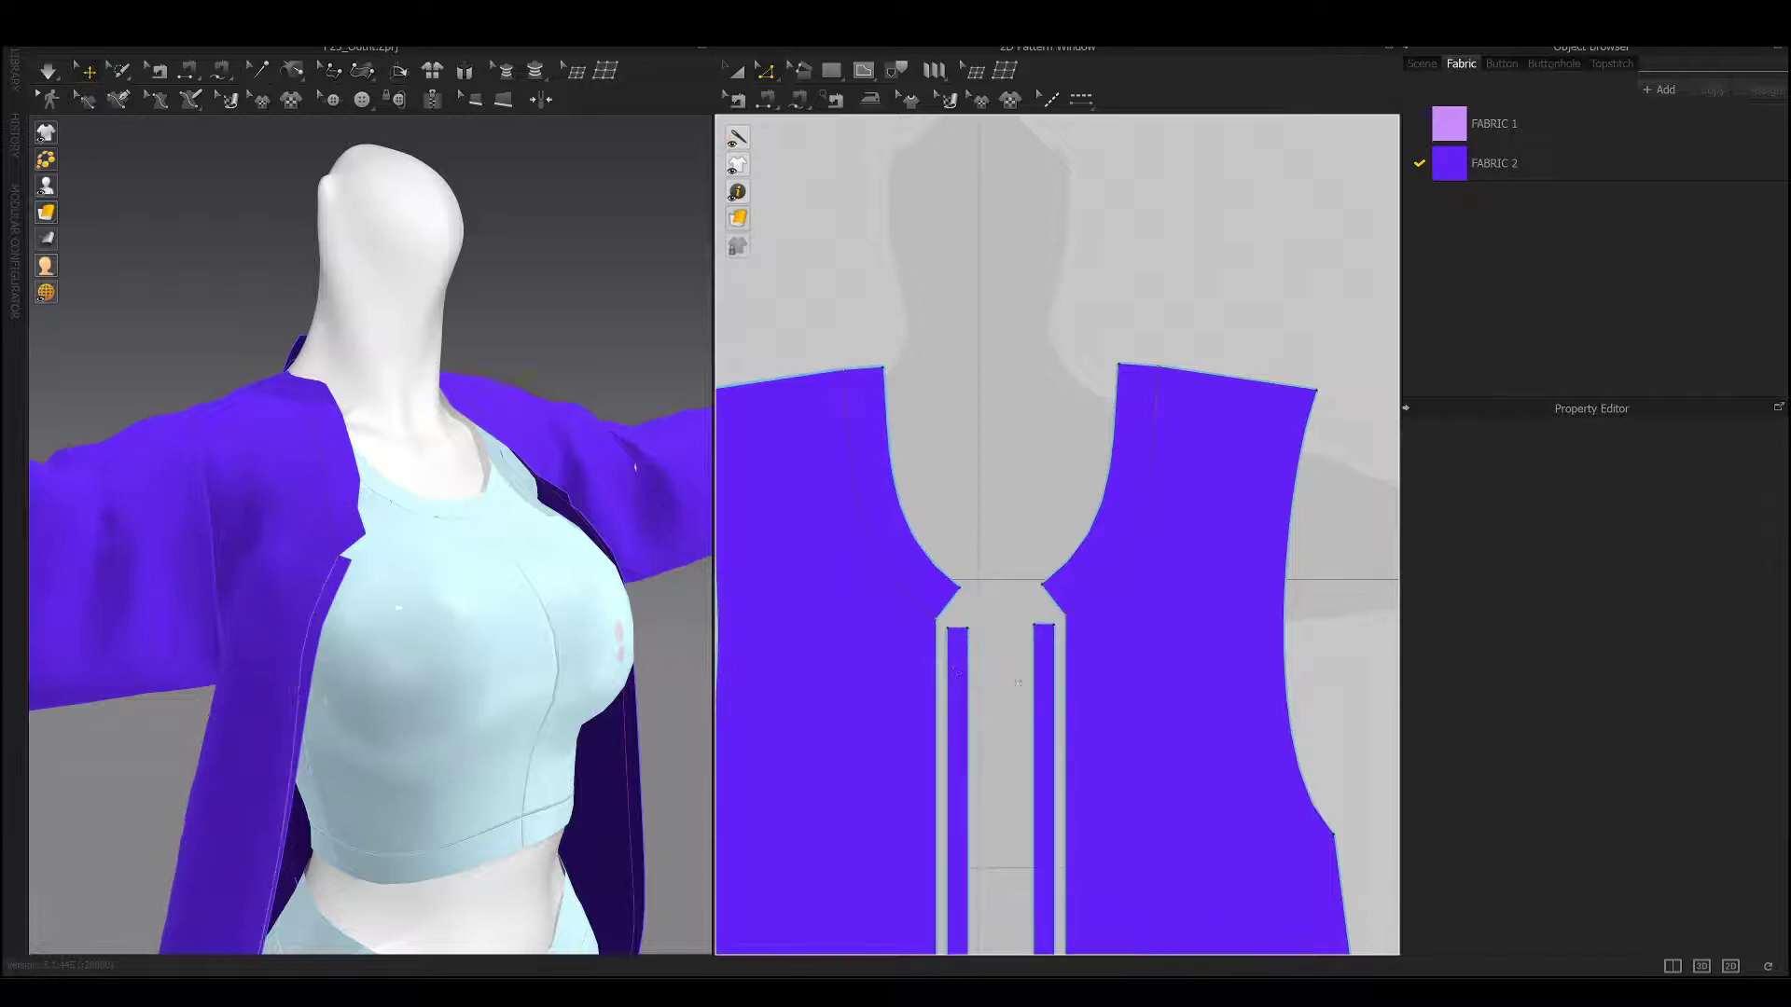
scroll(979, 487, down, 3)
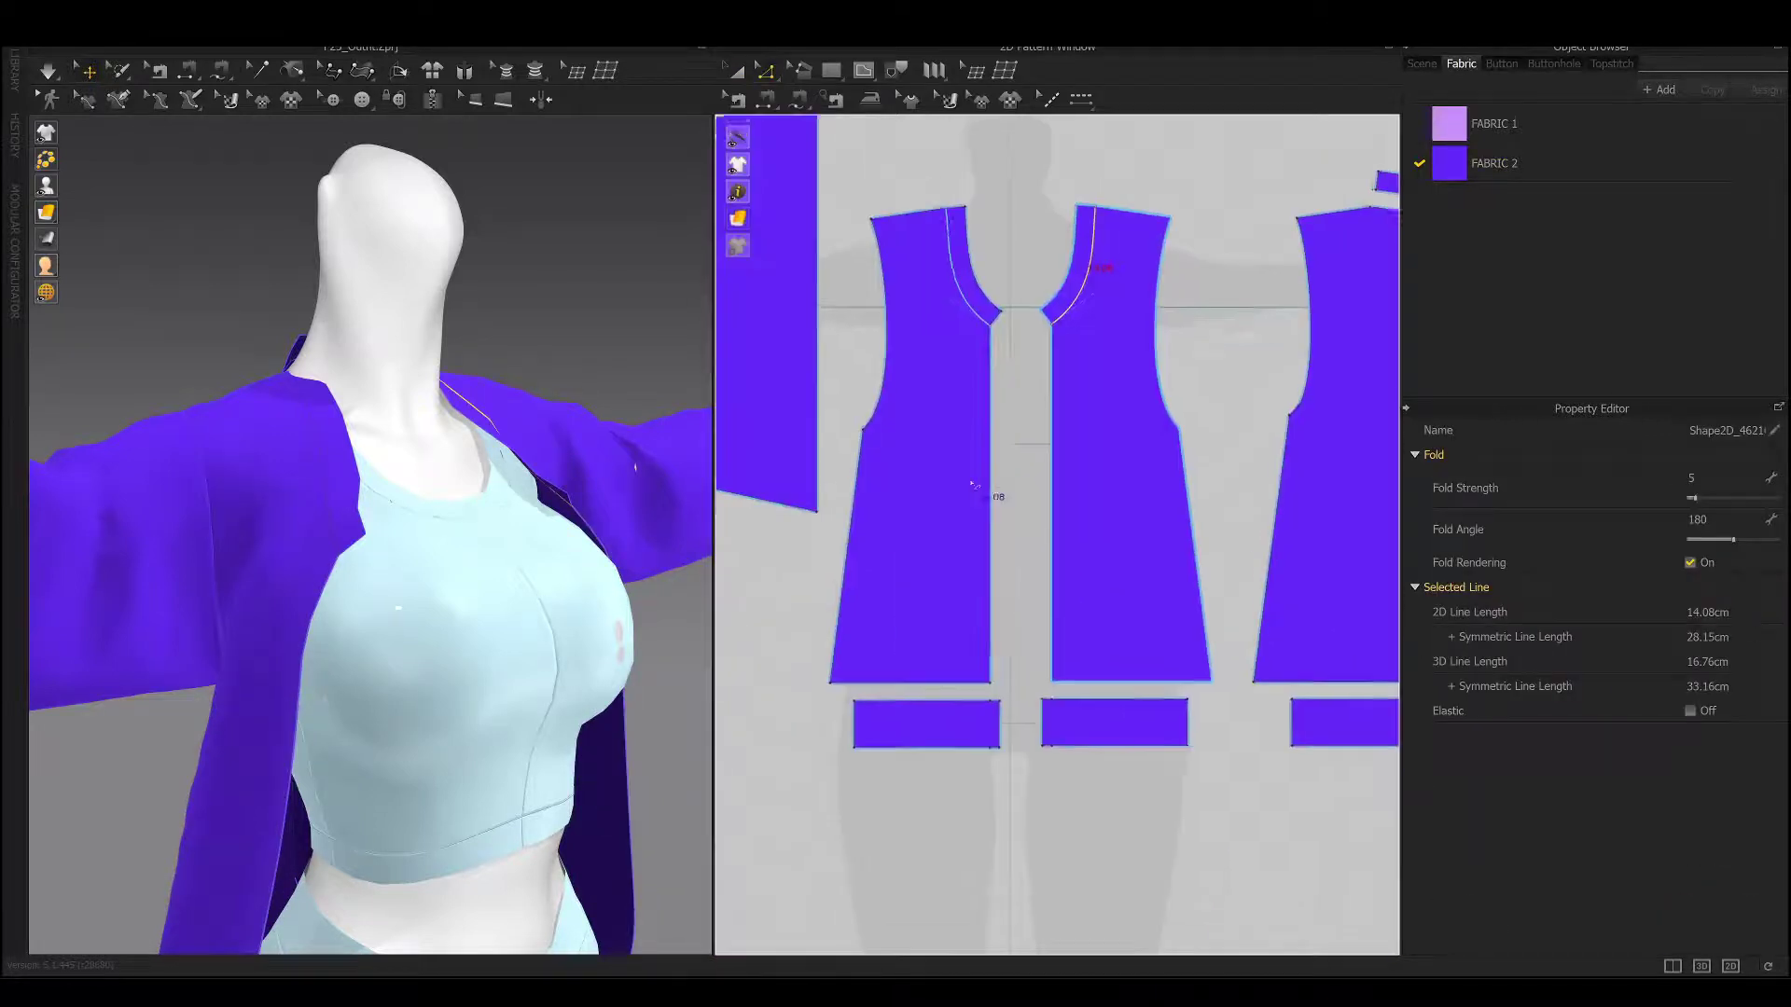
scroll(959, 468, up, 4)
right_click(950, 457)
click(1043, 572)
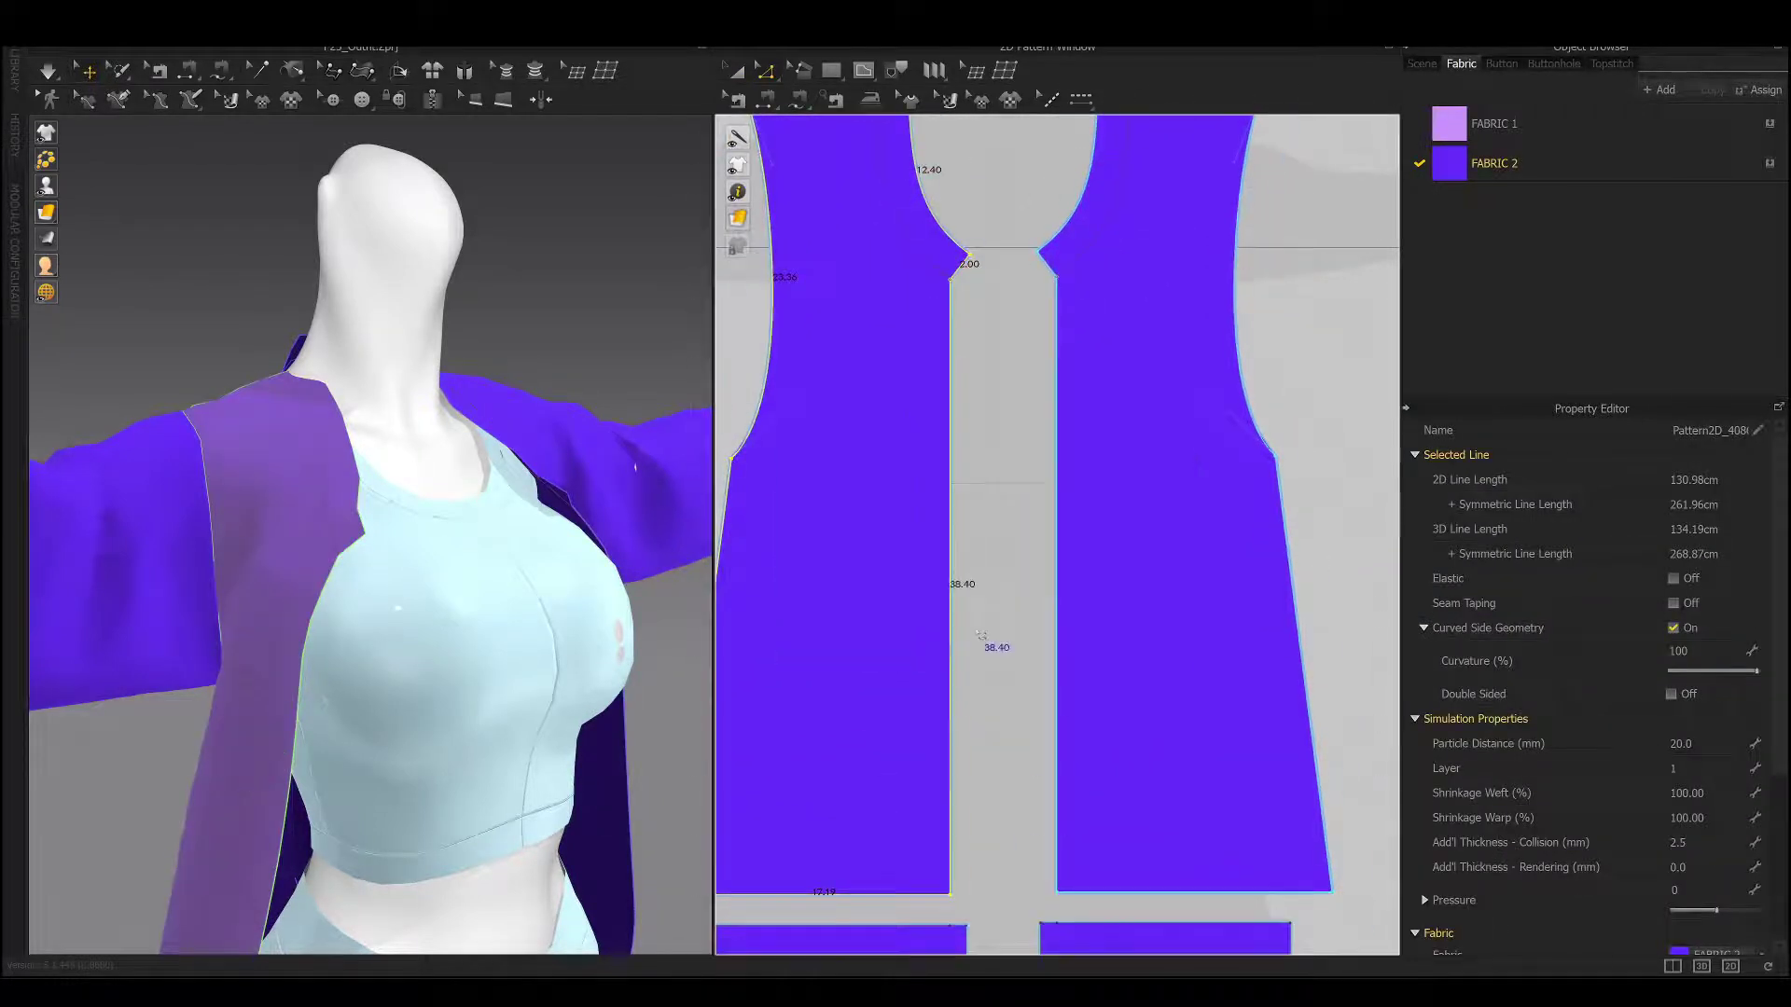
click(964, 280)
key(Return)
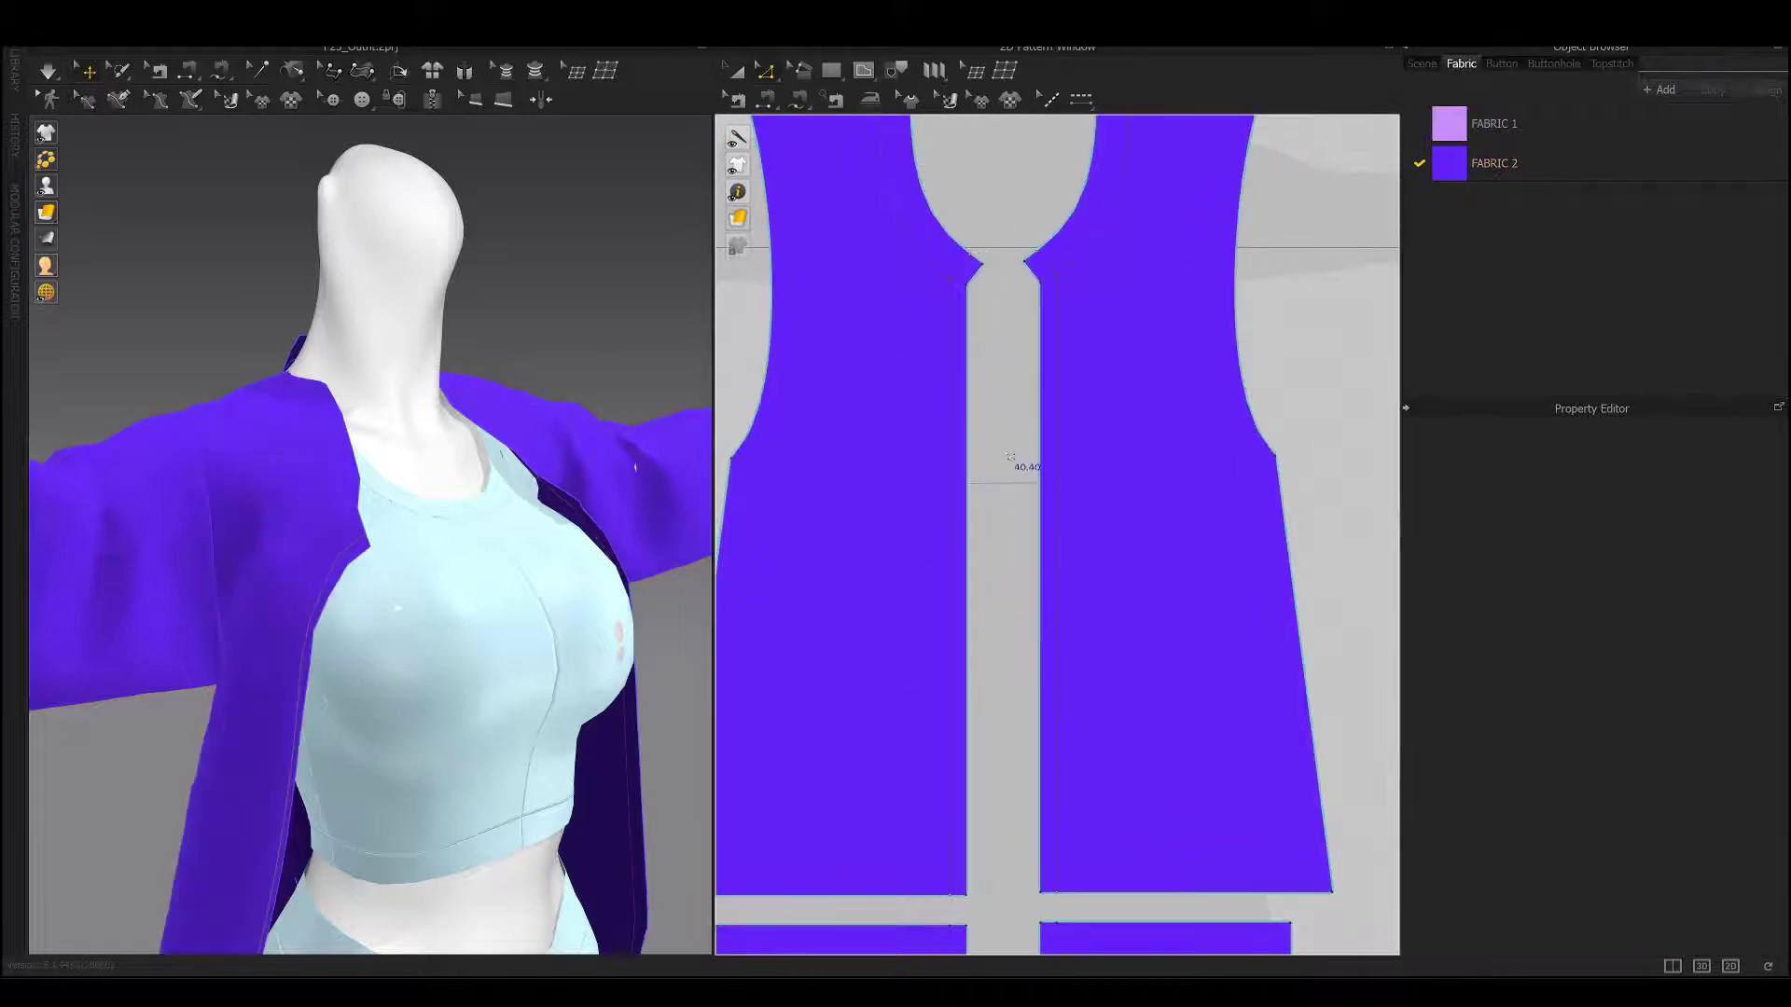
Cut & Sew the neckline band off the front panels and add further offset lines.
scroll(1009, 456, up, 3)
scroll(898, 434, down, 3)
right_click(886, 349)
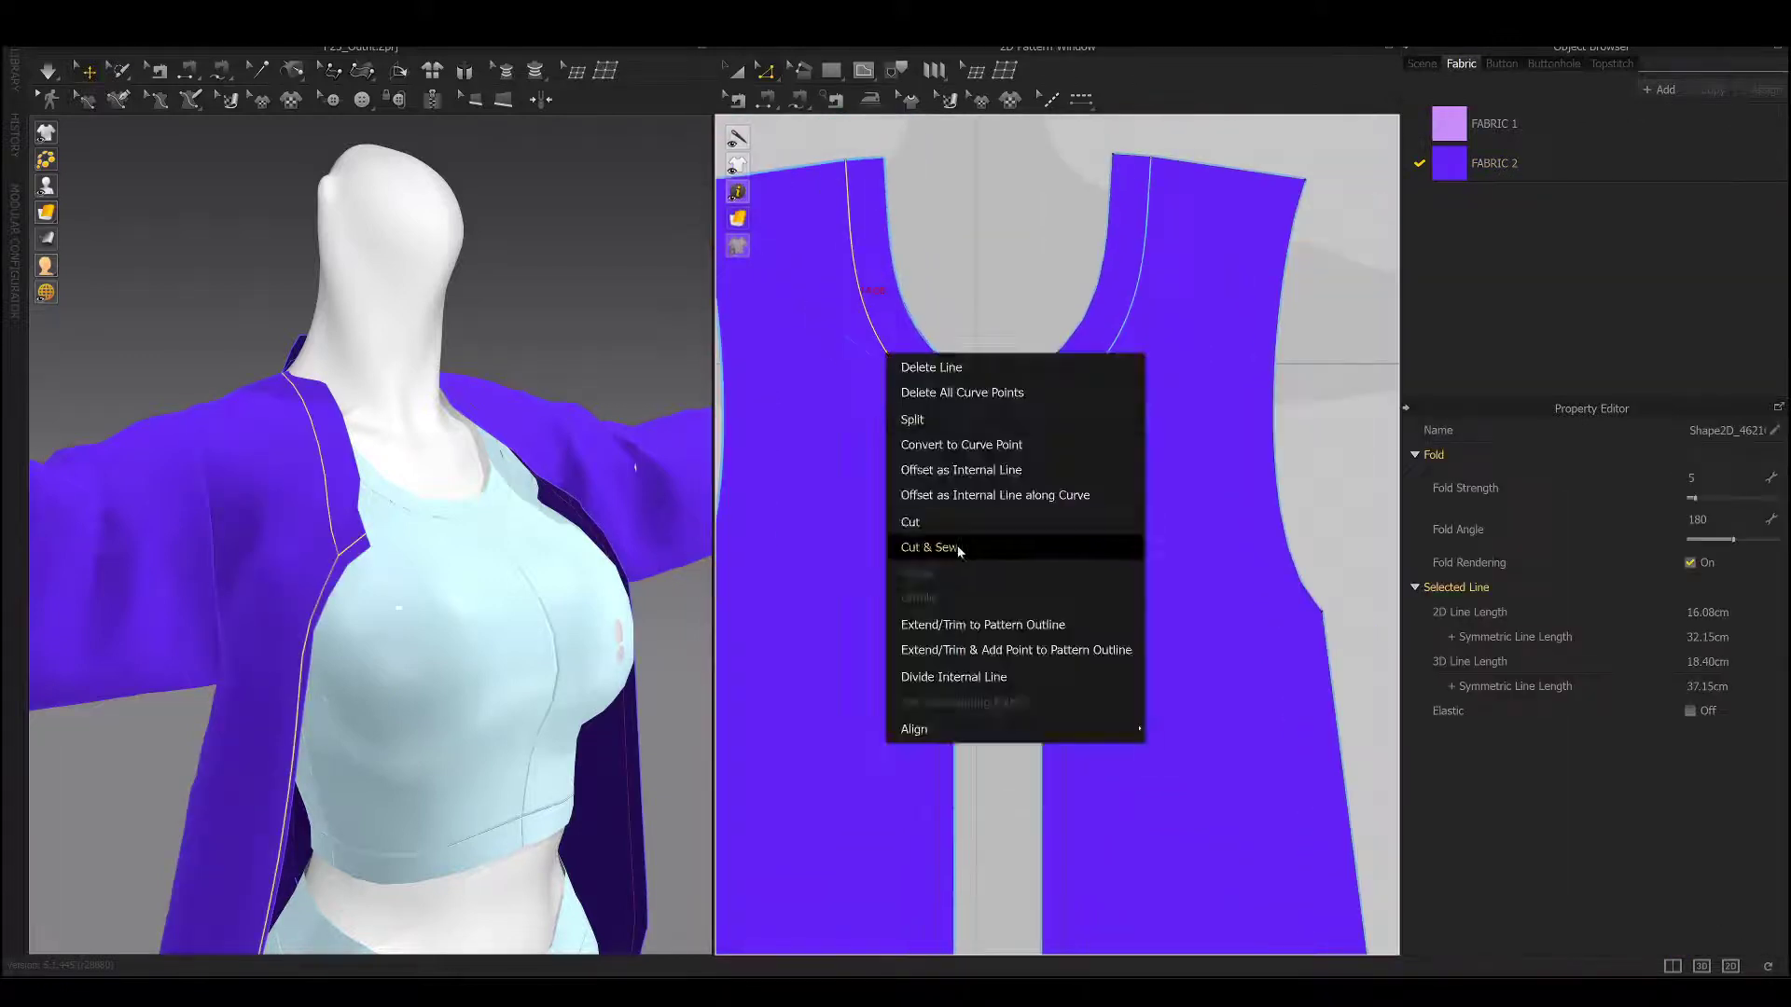
click(960, 544)
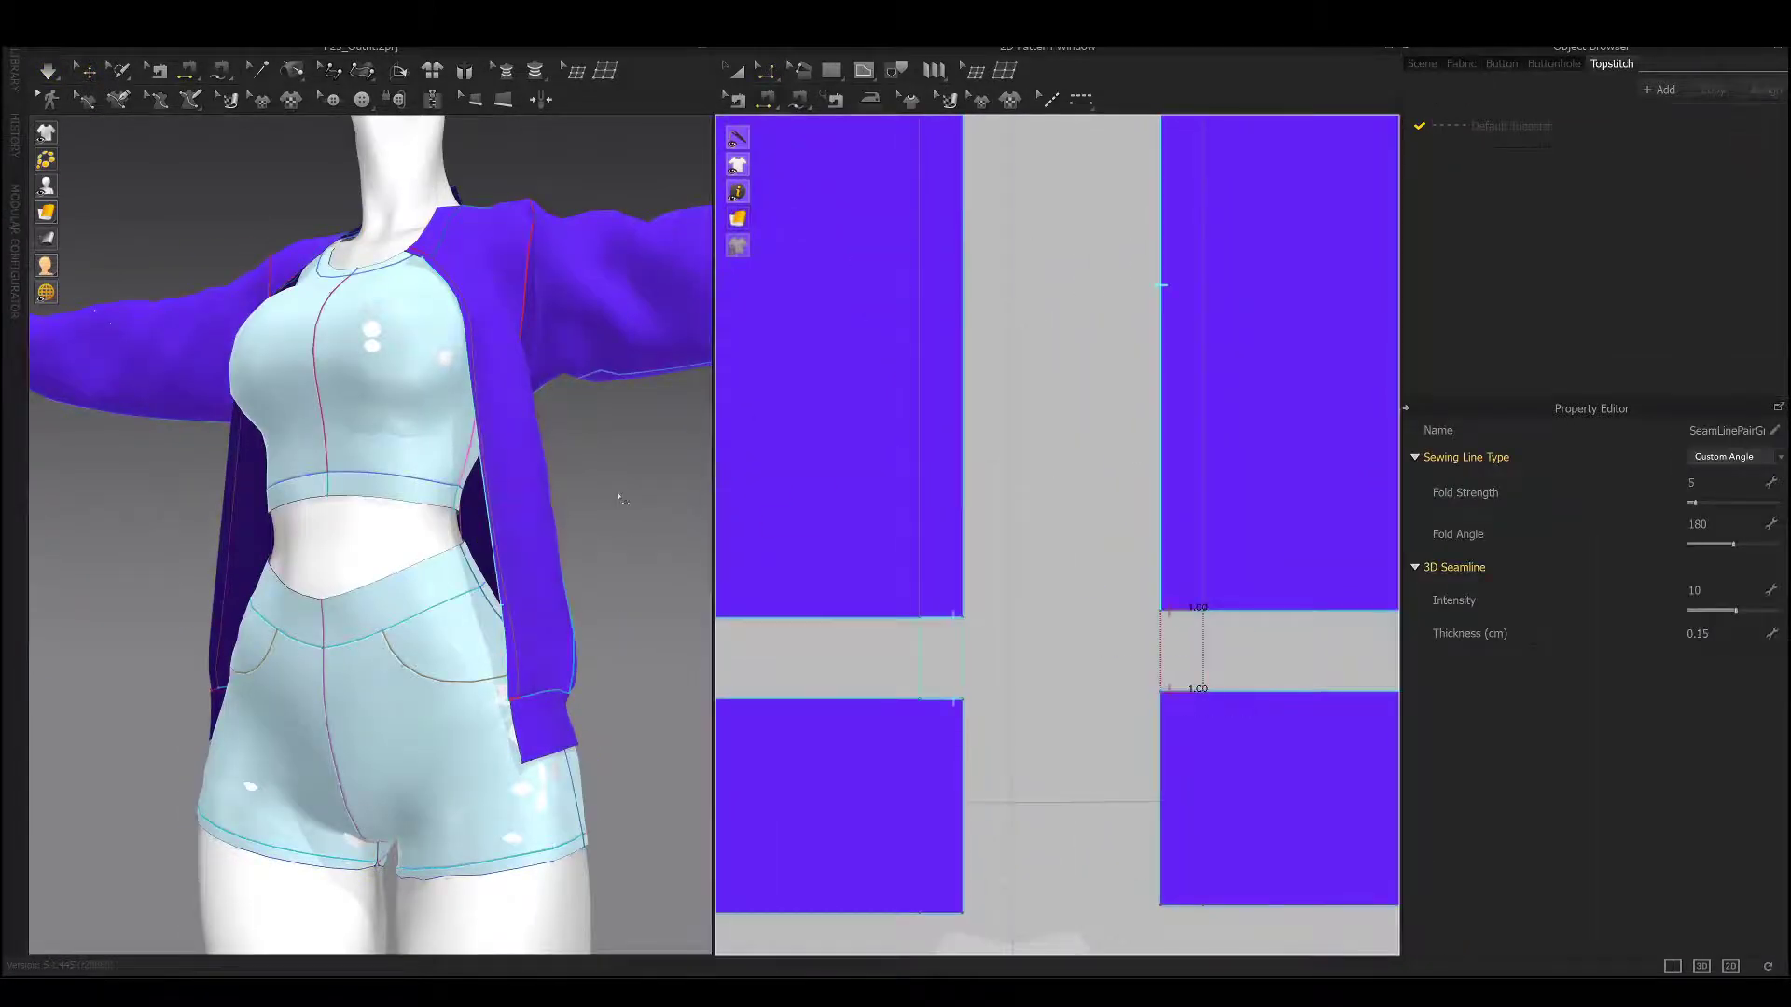
right_click(976, 664)
click(1030, 779)
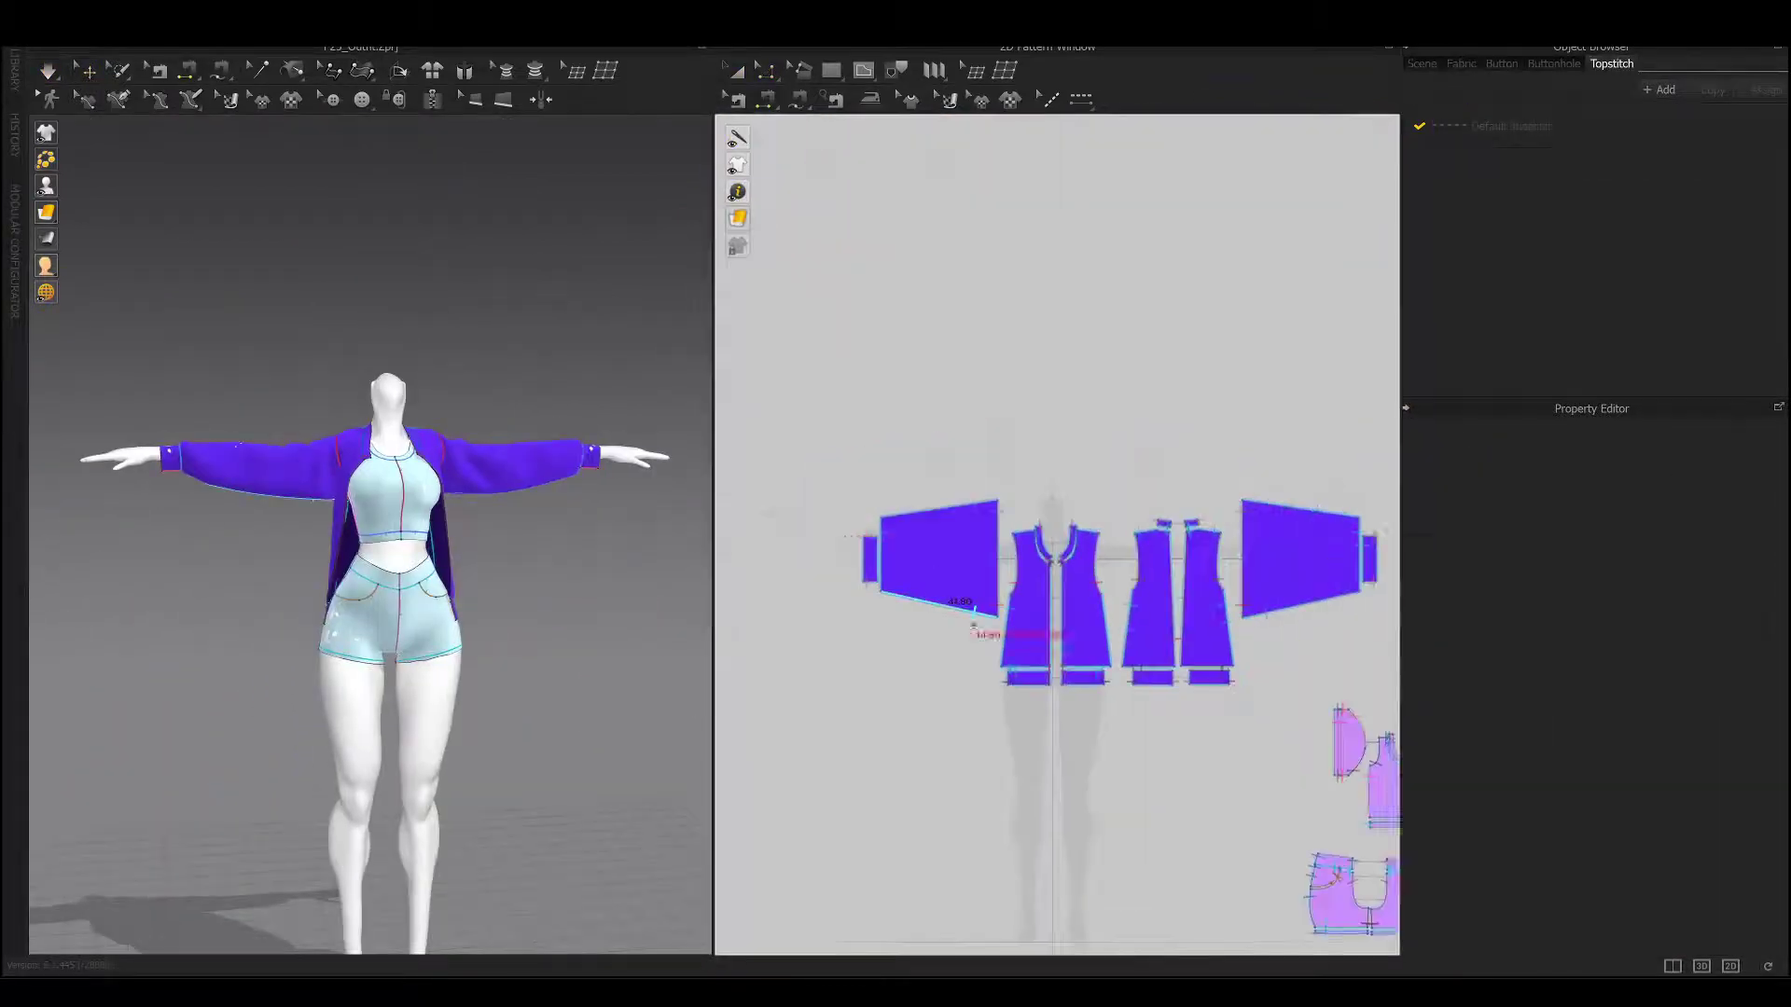
Save the garment file and agree to turn on garment simulation.
scroll(1040, 375, down, 3)
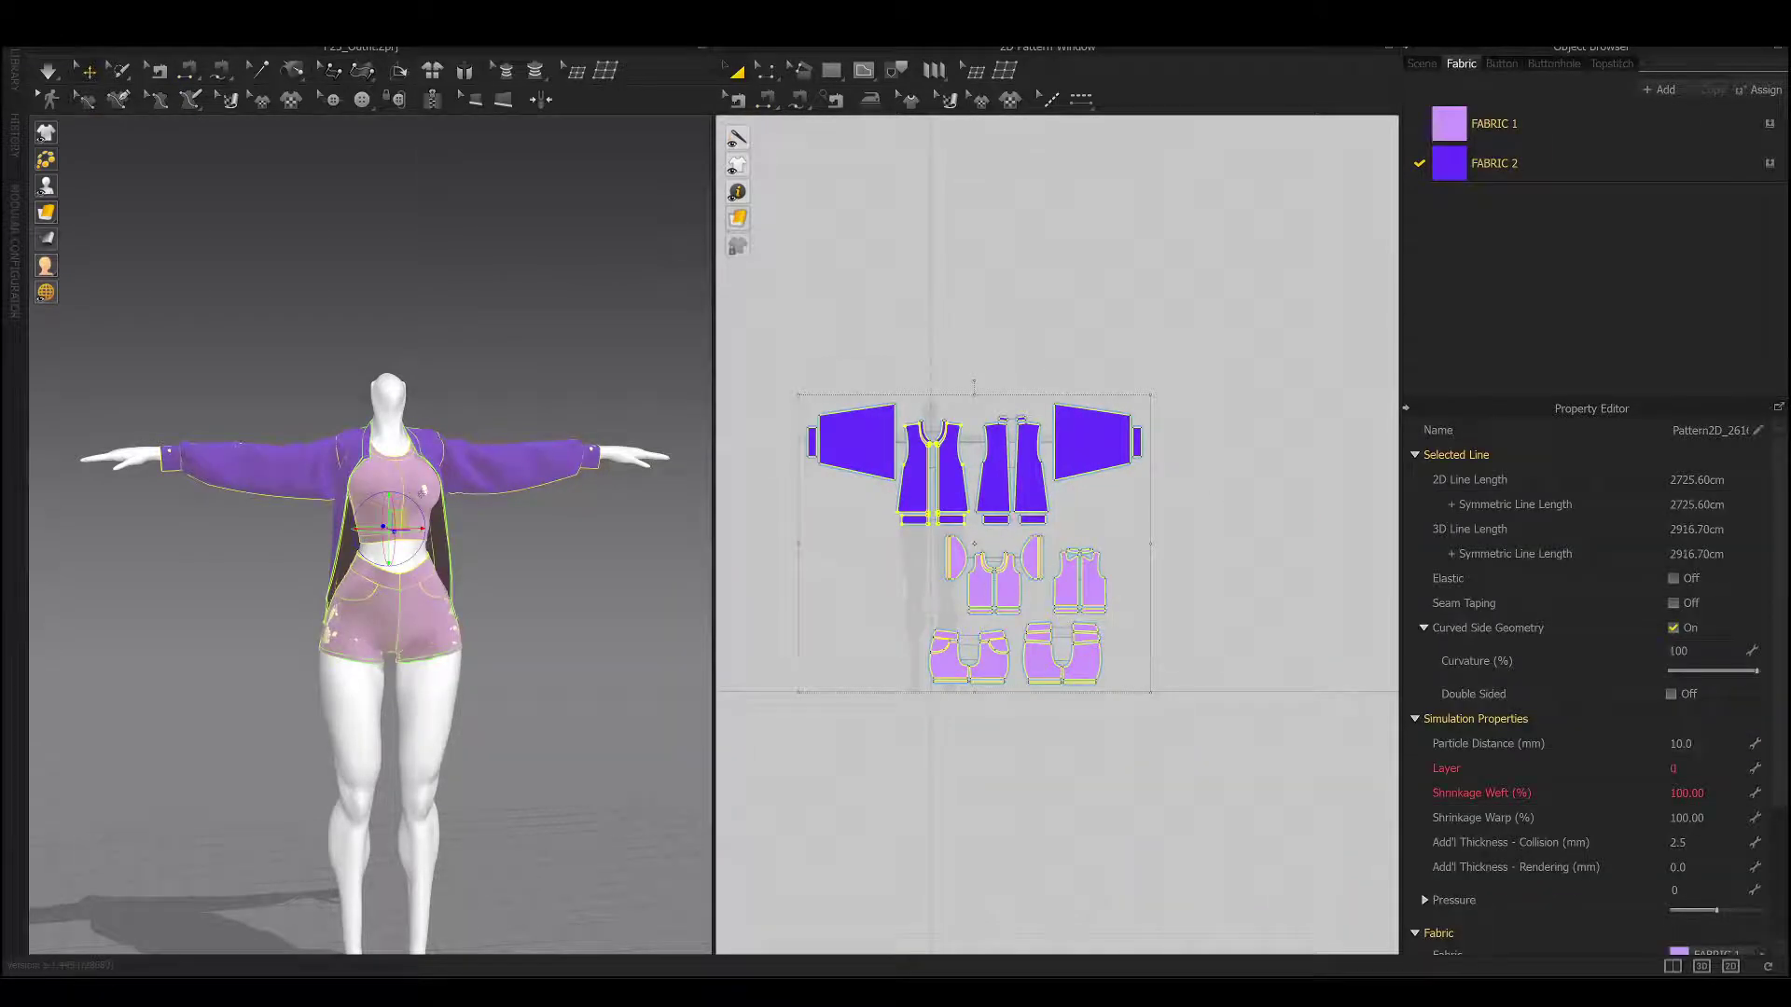
right_drag(467, 308, 580, 300)
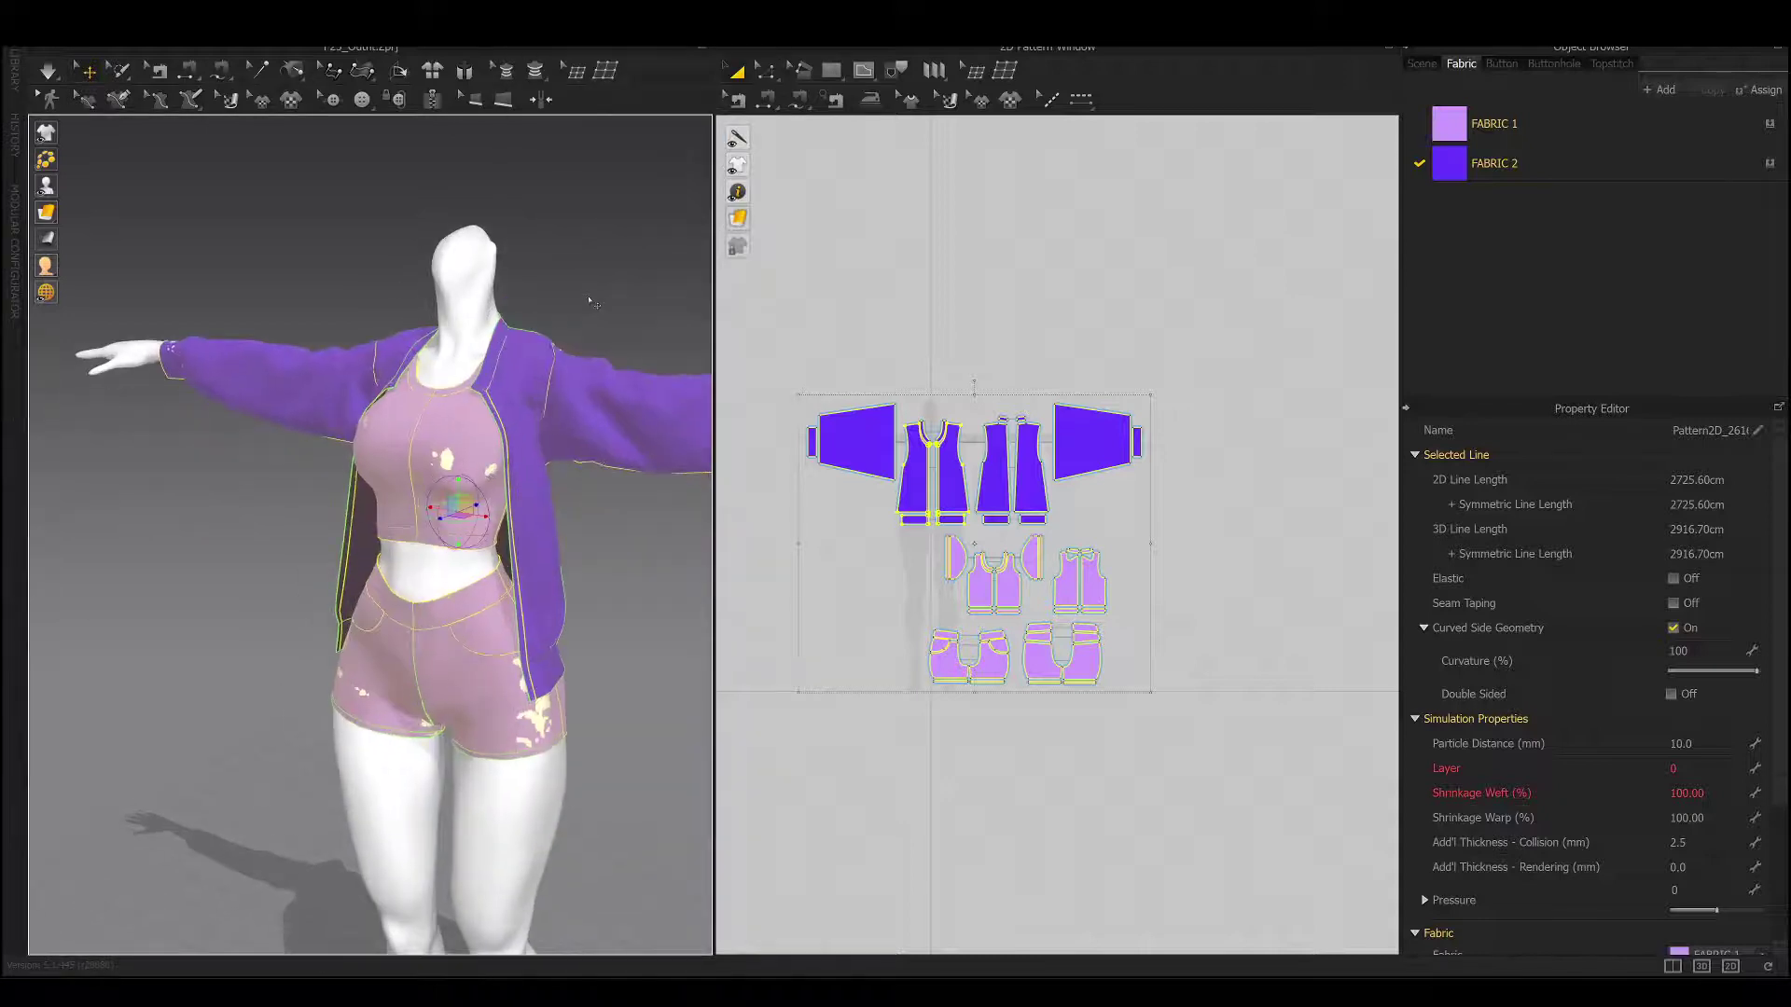
mouse_move(591, 301)
right_down()
mouse_move(625, 597)
mouse_move(391, 588)
right_up()
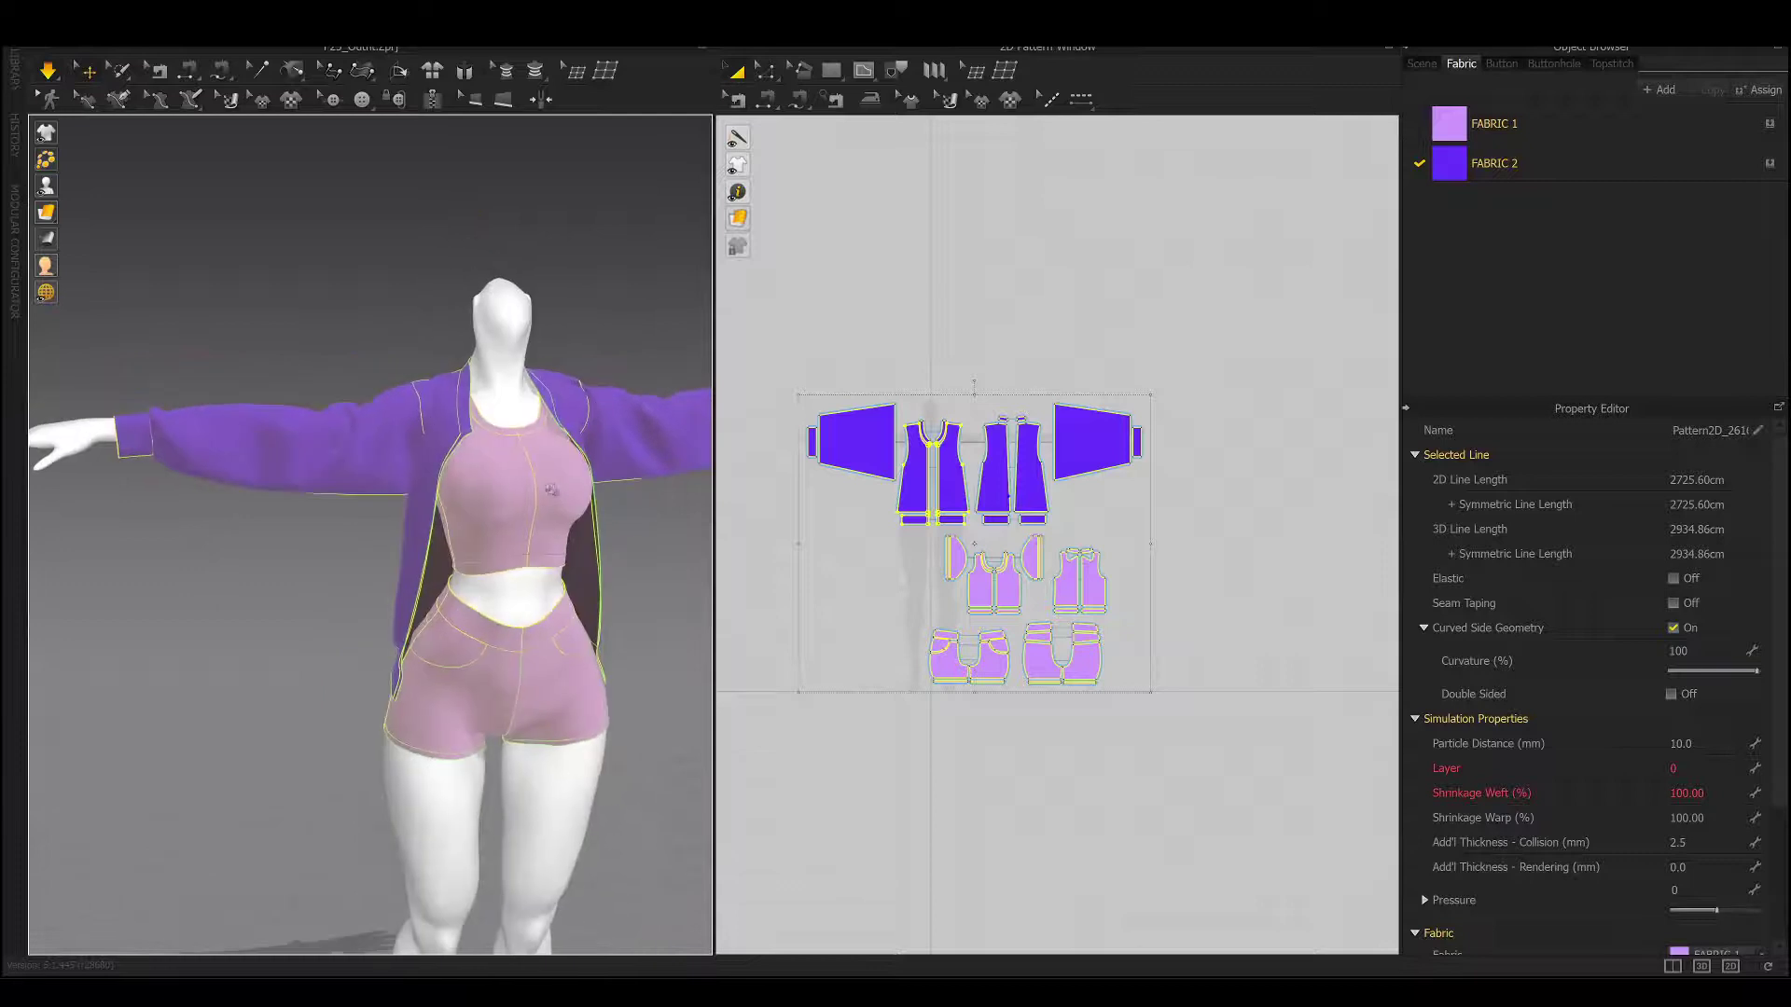
click(42, 37)
click(82, 114)
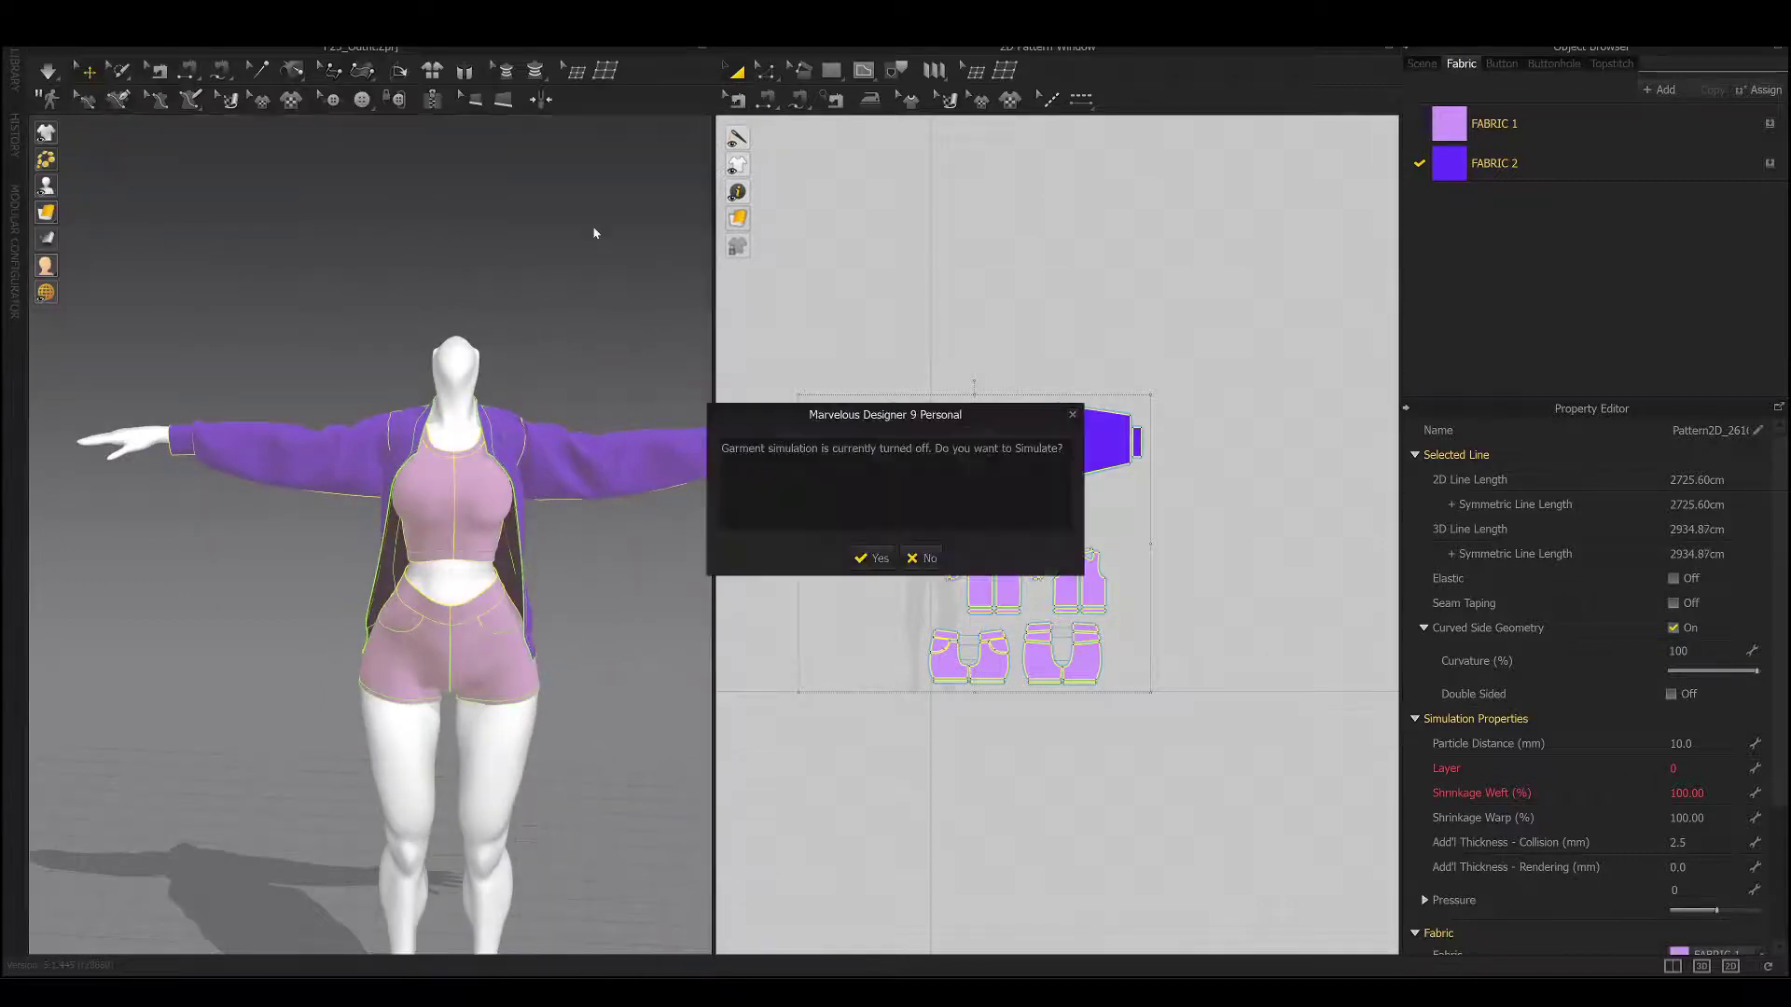
key(Return)
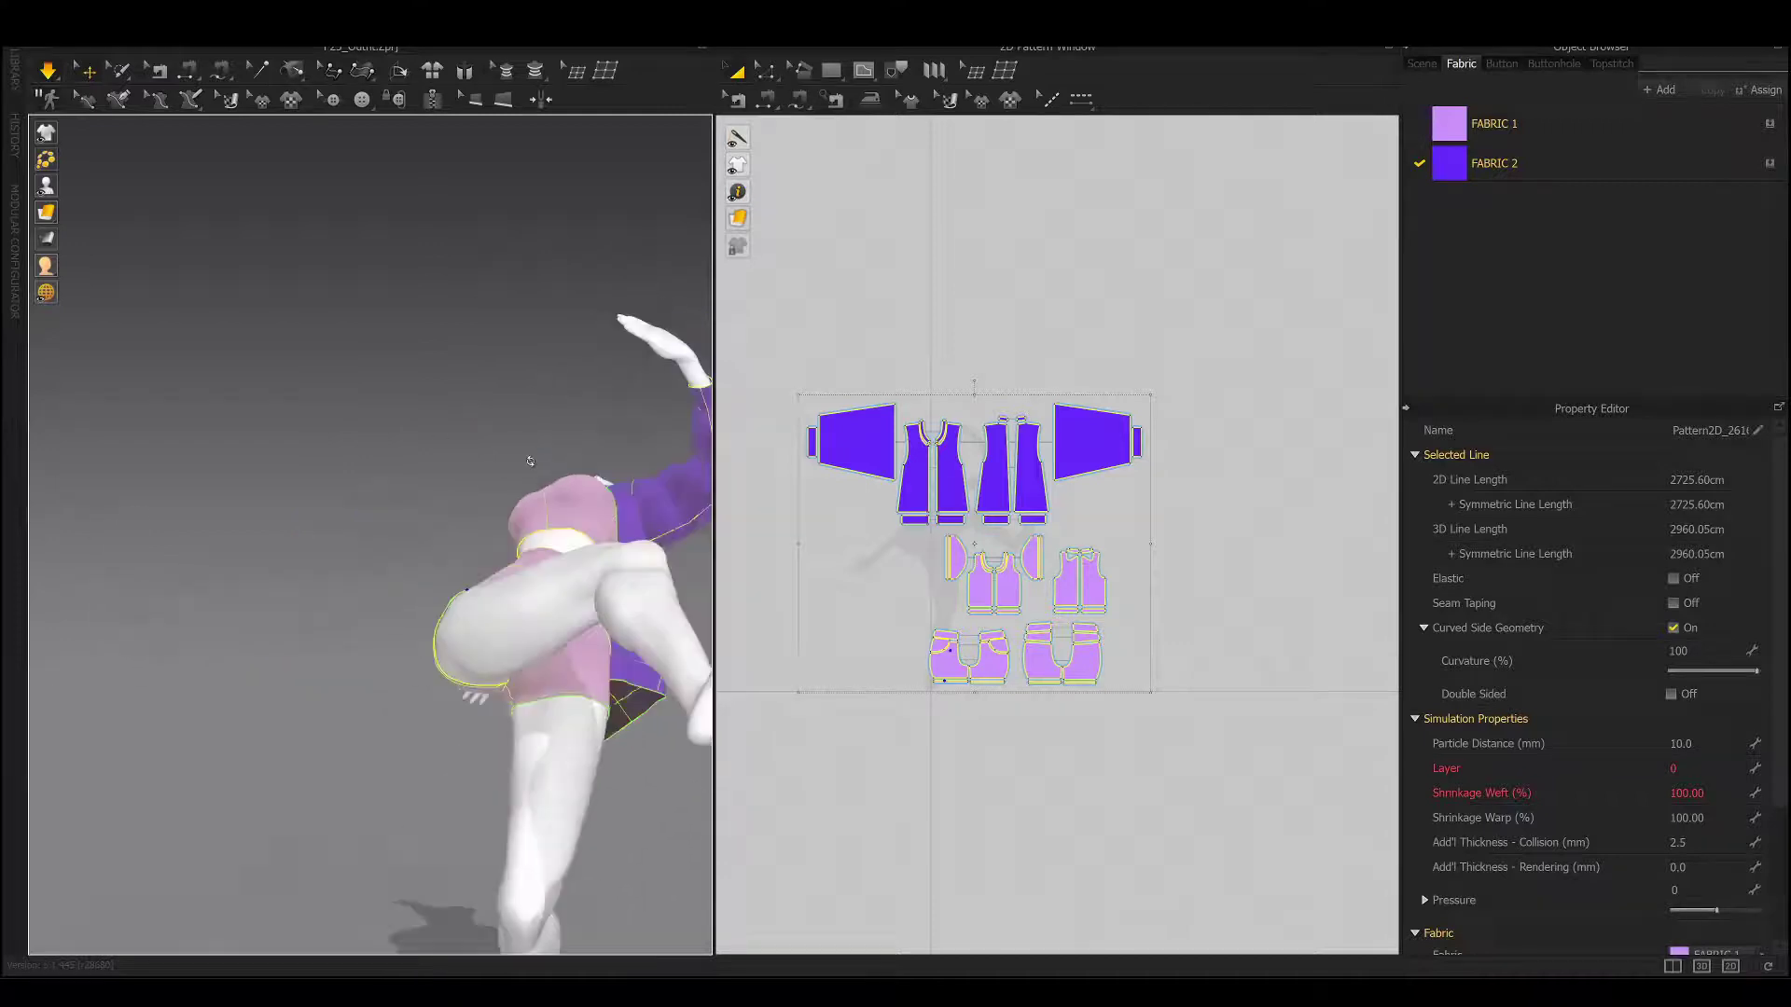
Select several shorts pattern lines in turn, then the top's neckline.
scroll(502, 530, up, 5)
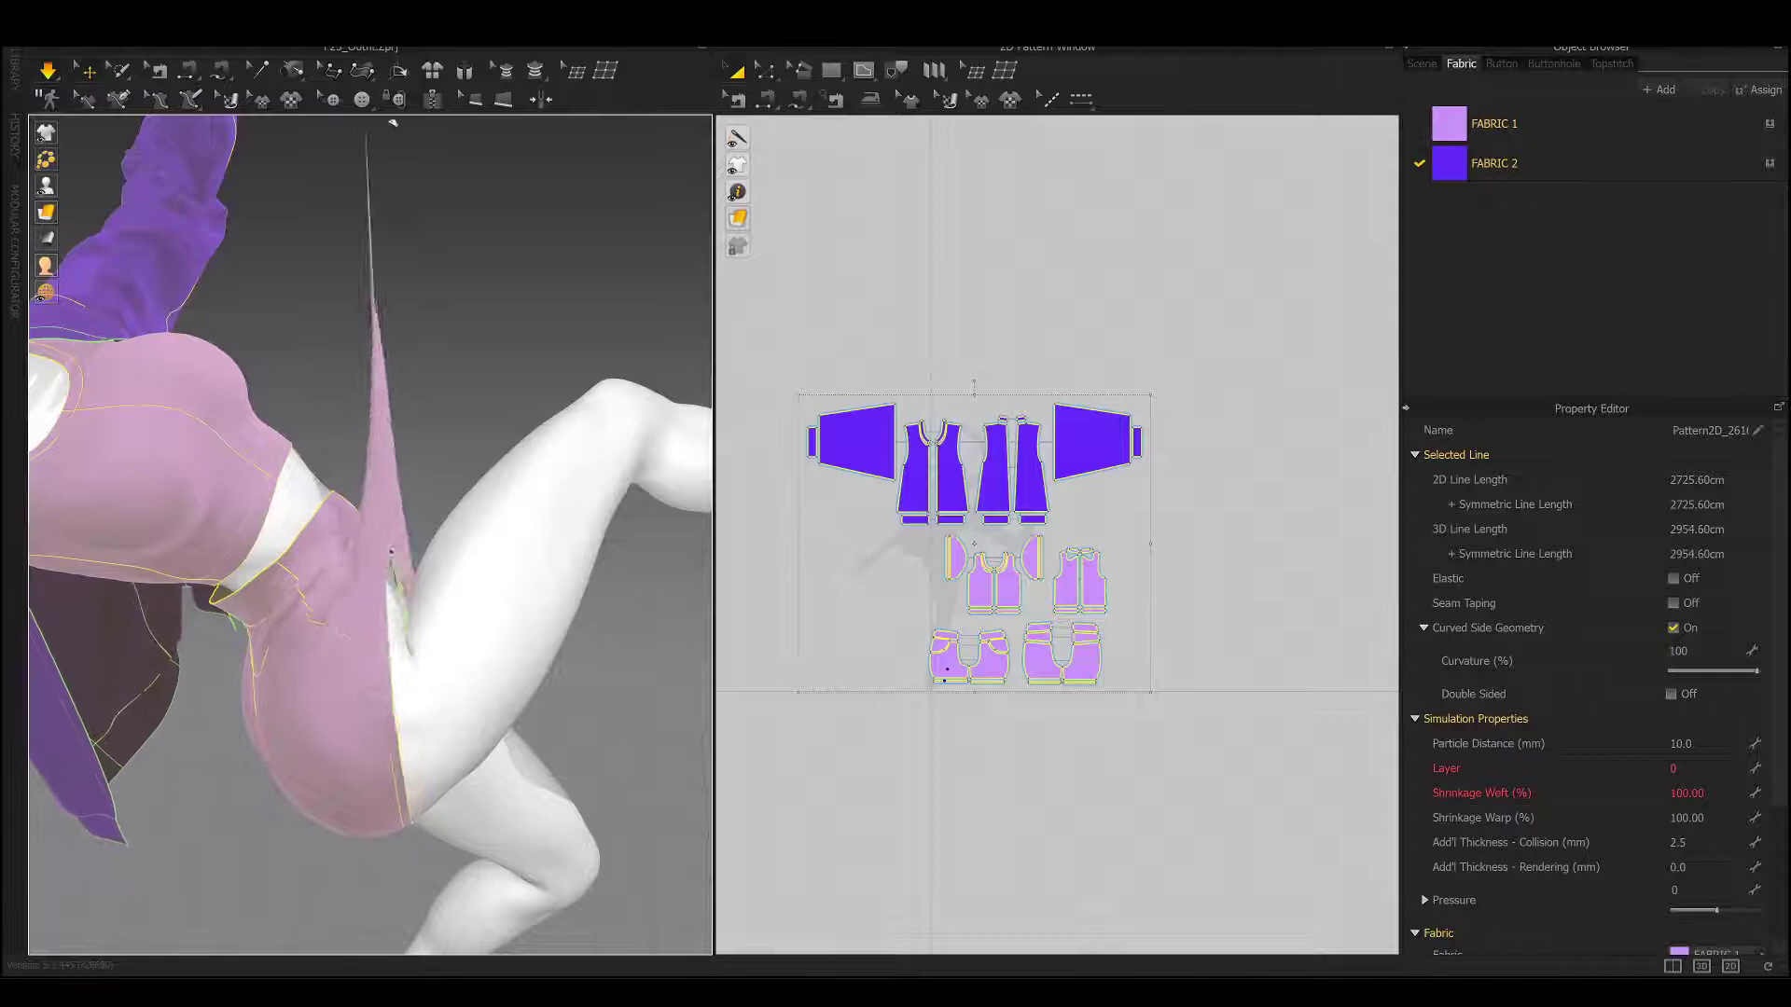
click(388, 619)
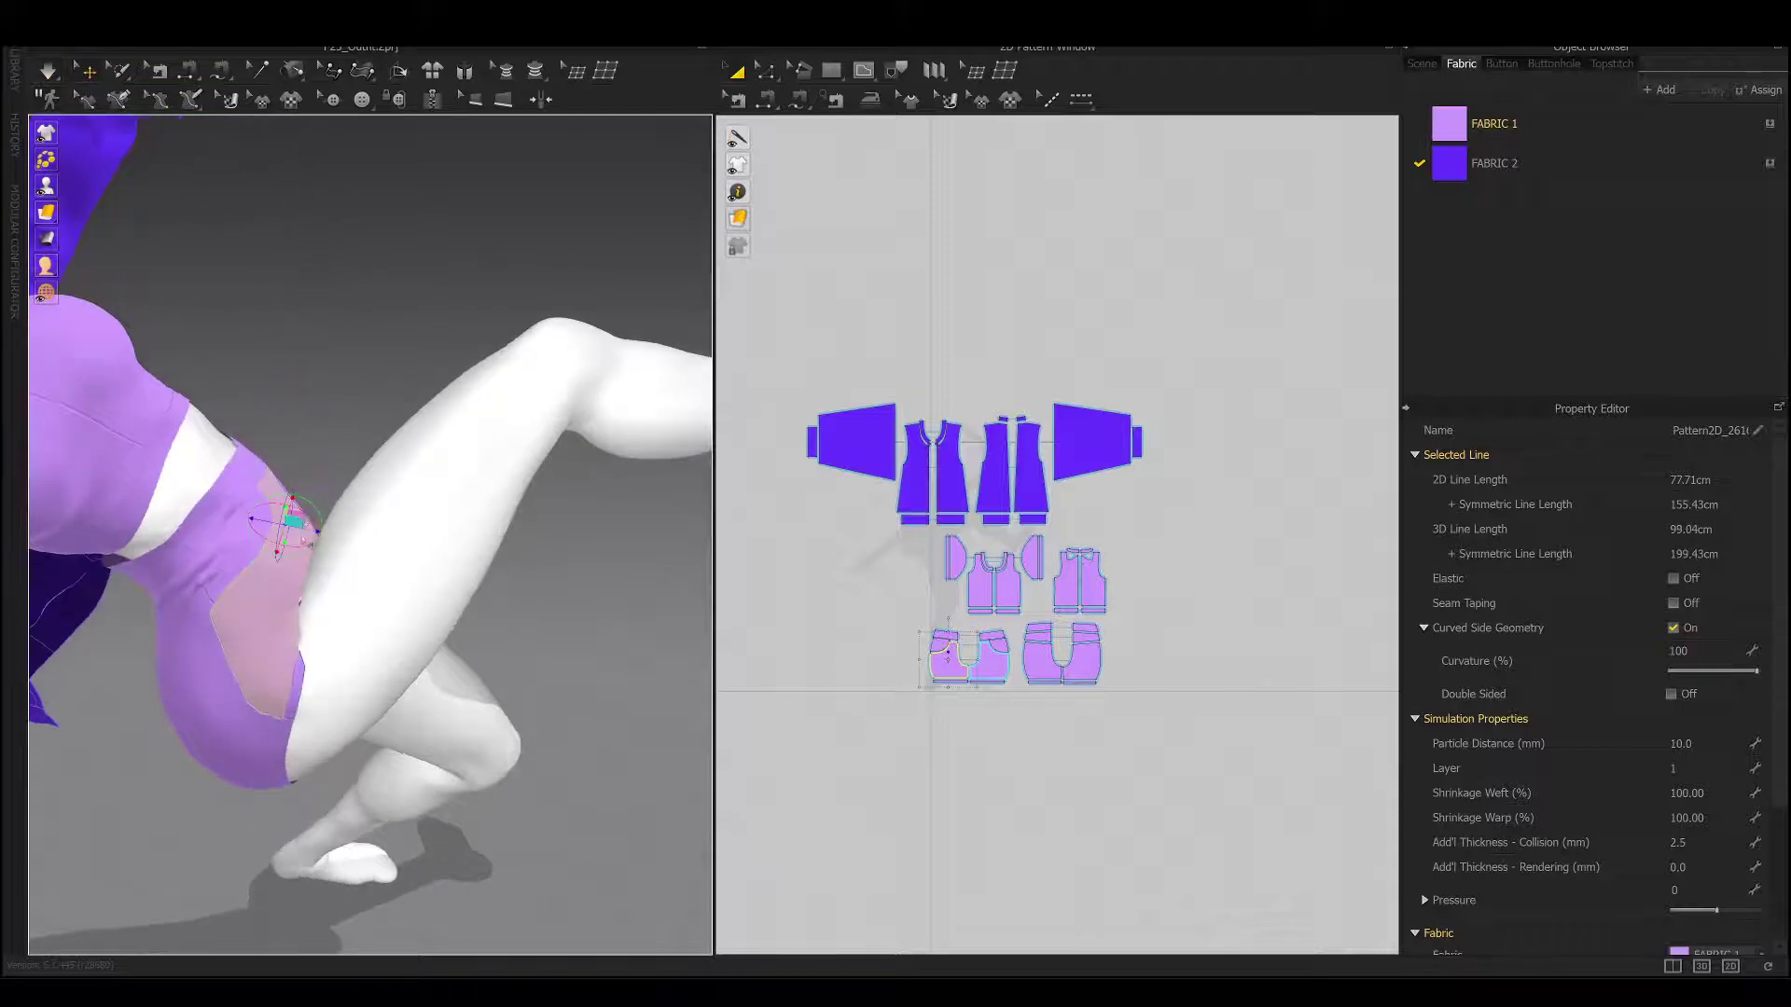
click(271, 400)
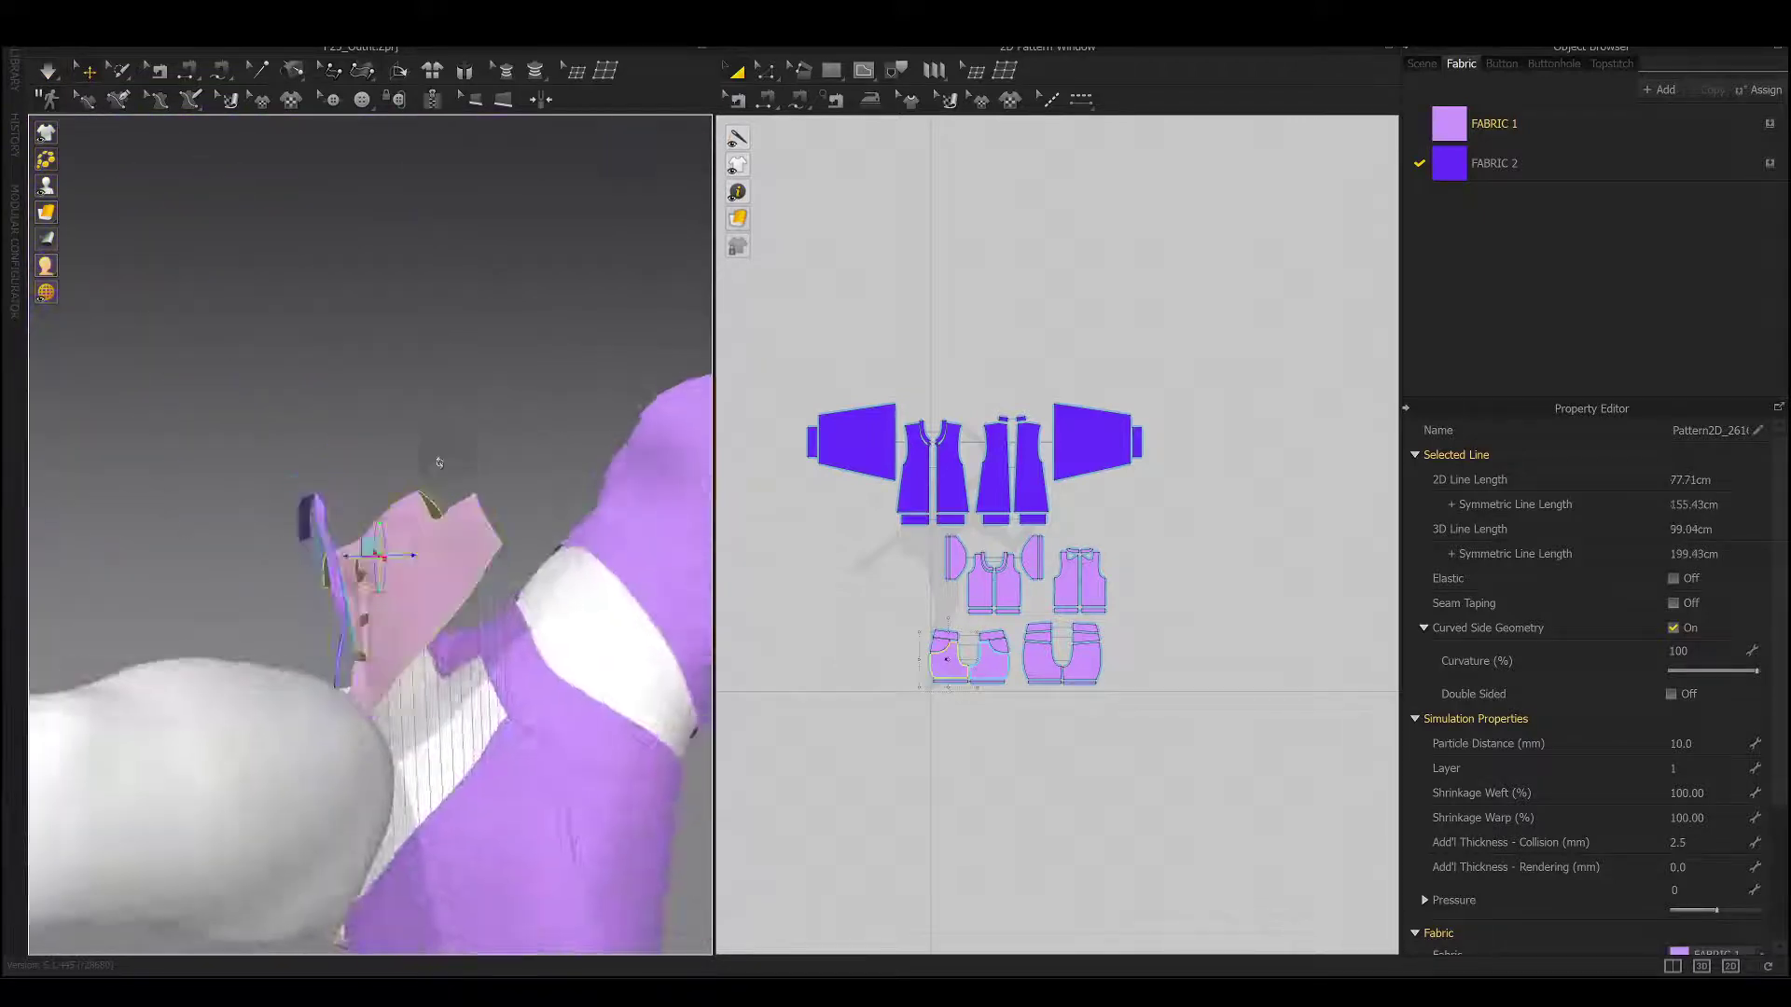
click(376, 727)
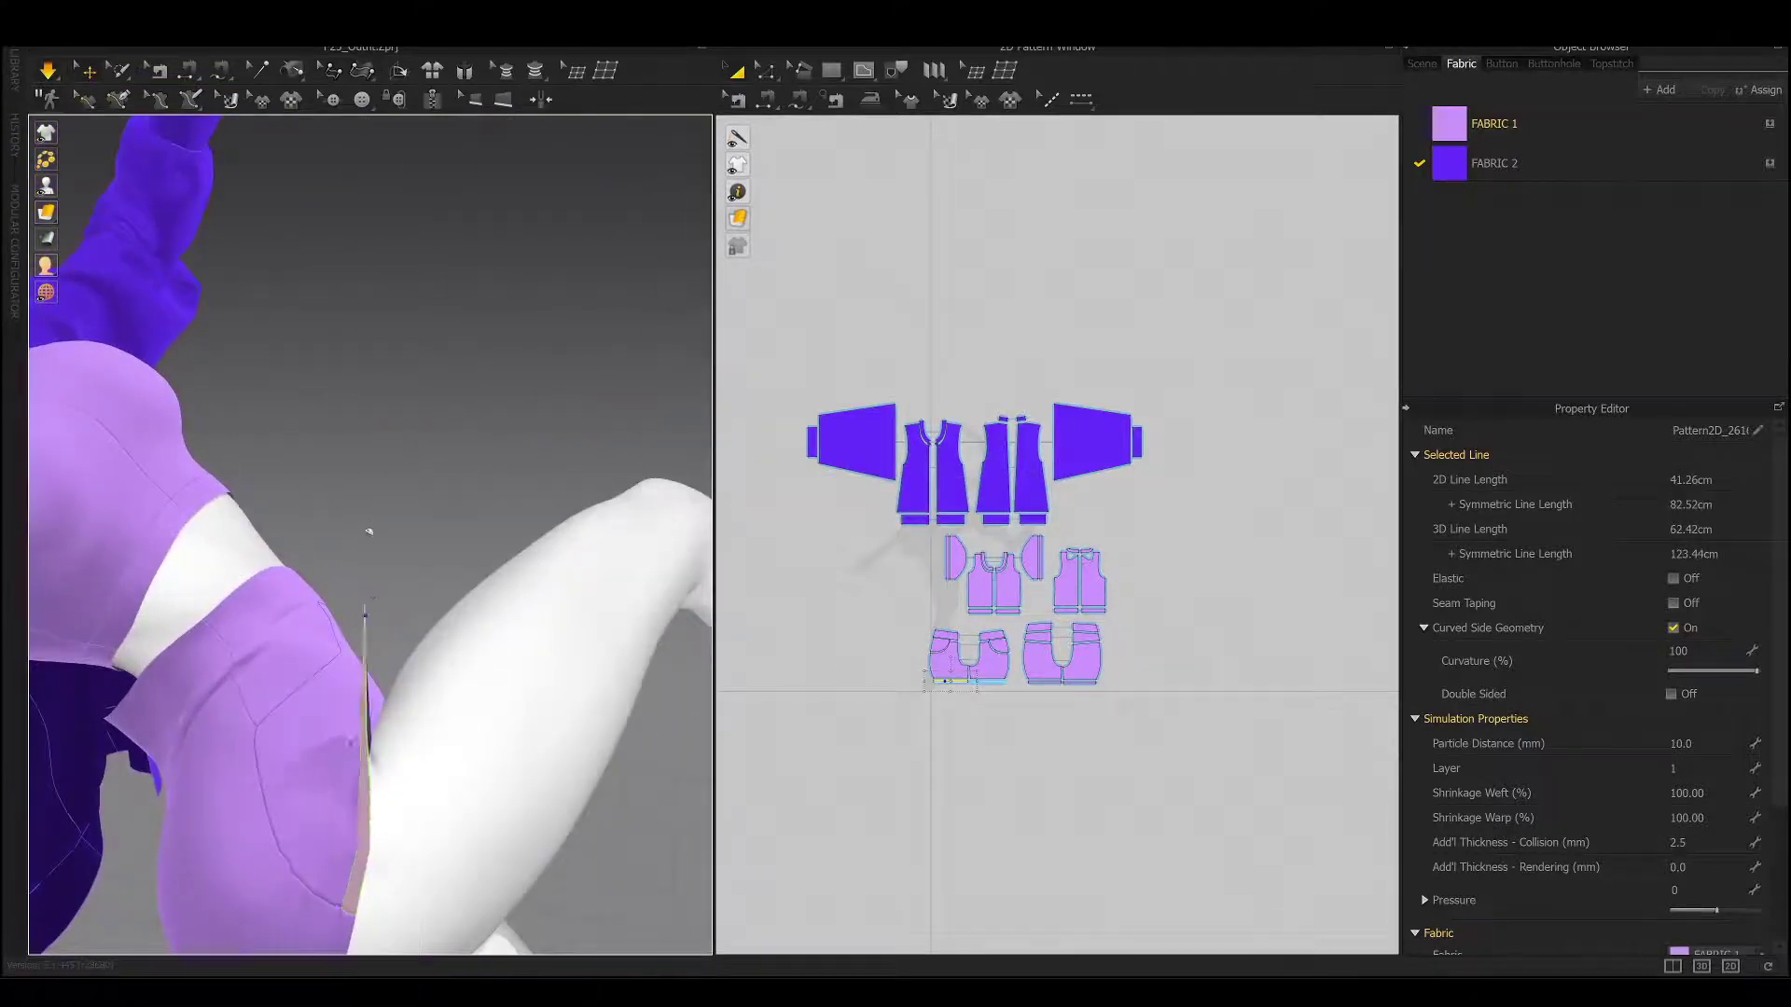
click(430, 656)
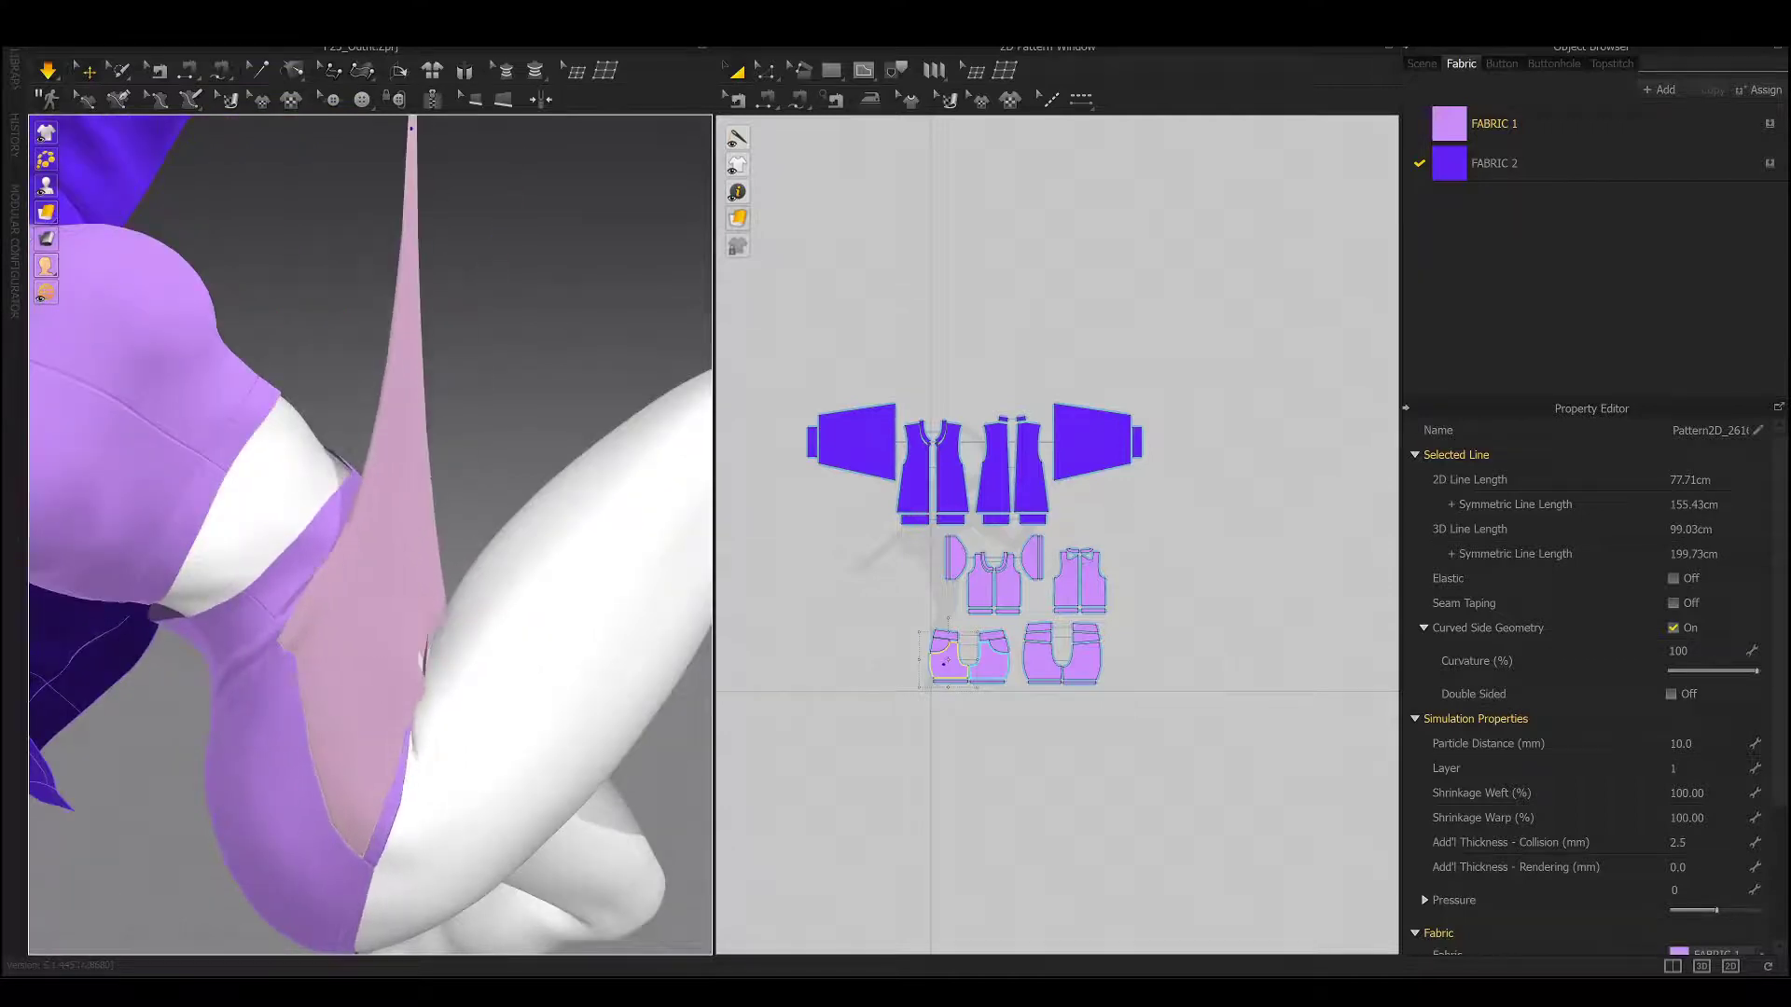
click(253, 499)
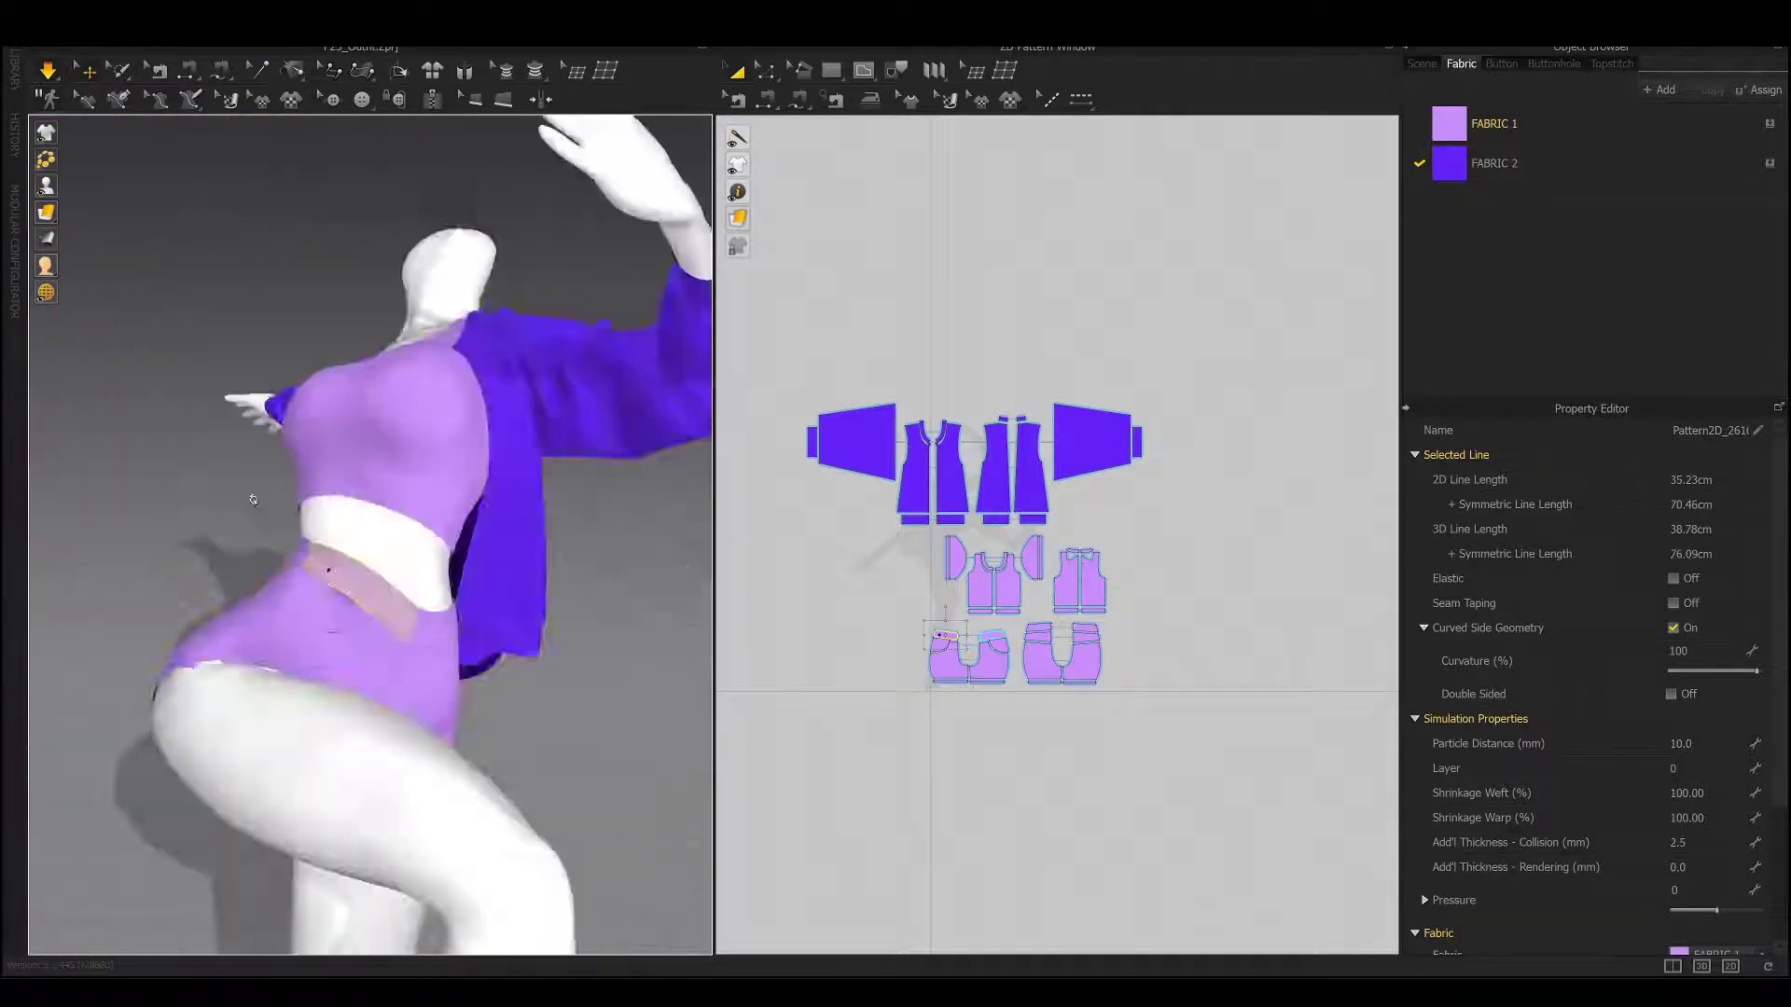
click(360, 513)
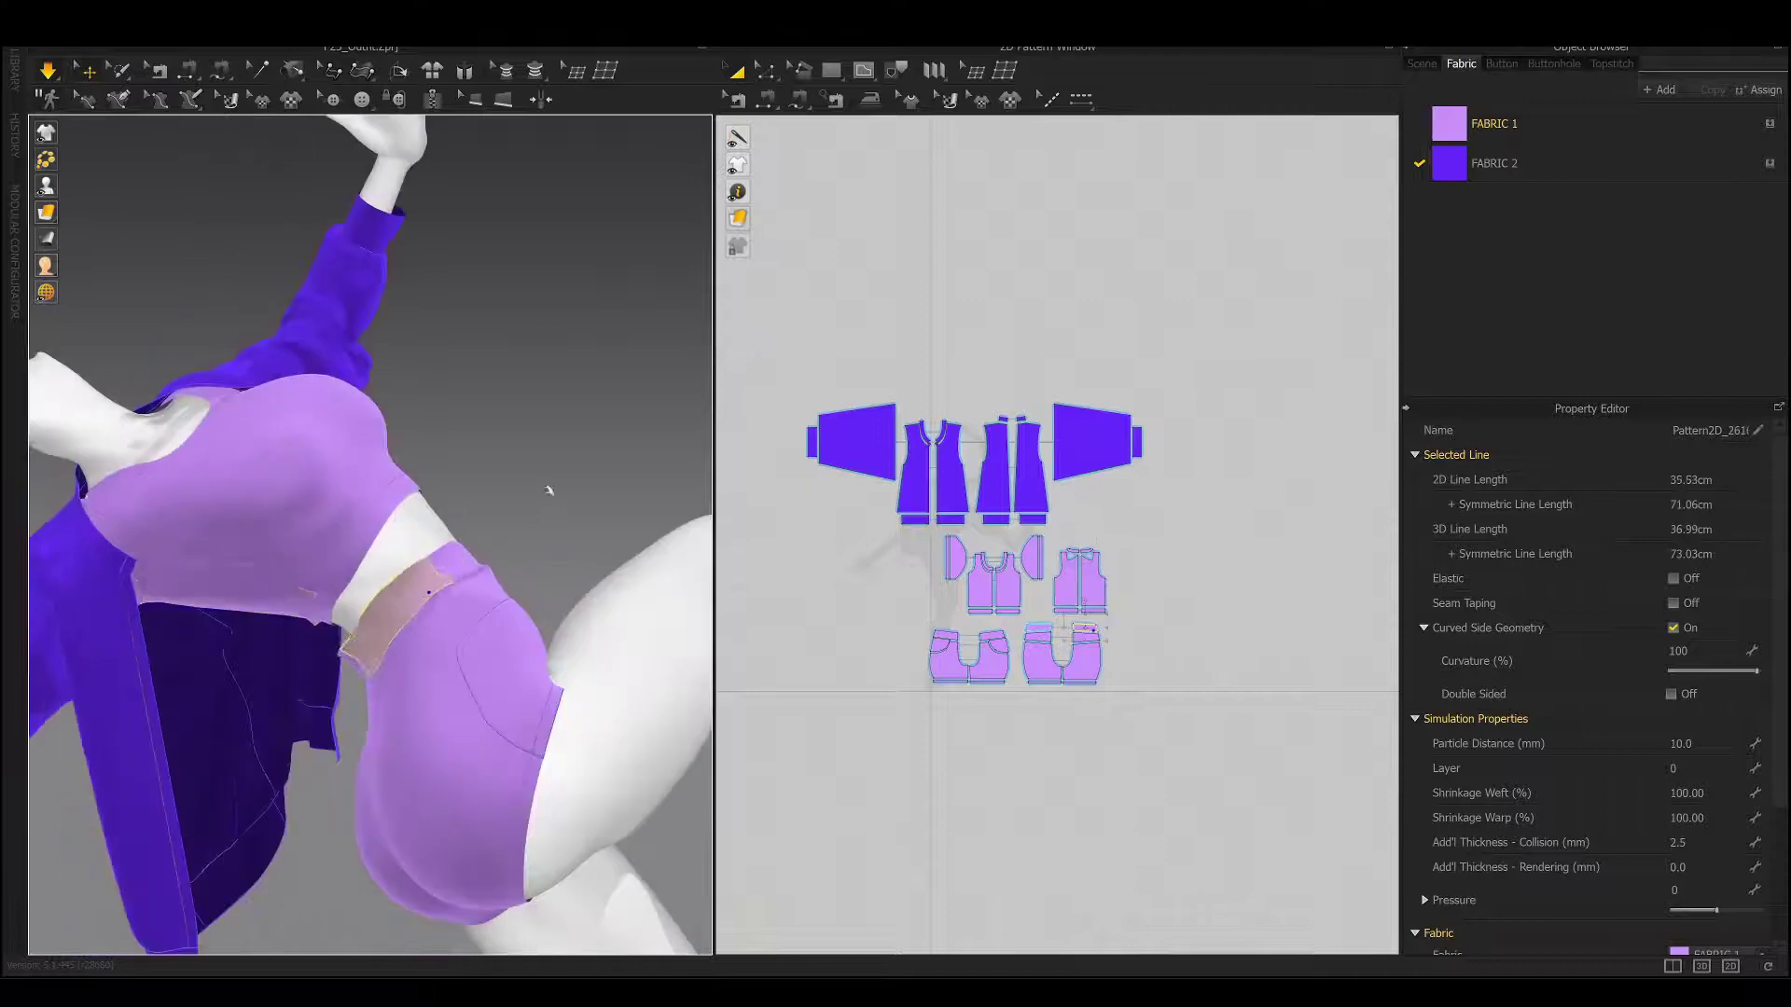
Add a brown FABRIC 3, assign it to the shorts, and give it a physical preset.
click(1660, 89)
click(1748, 663)
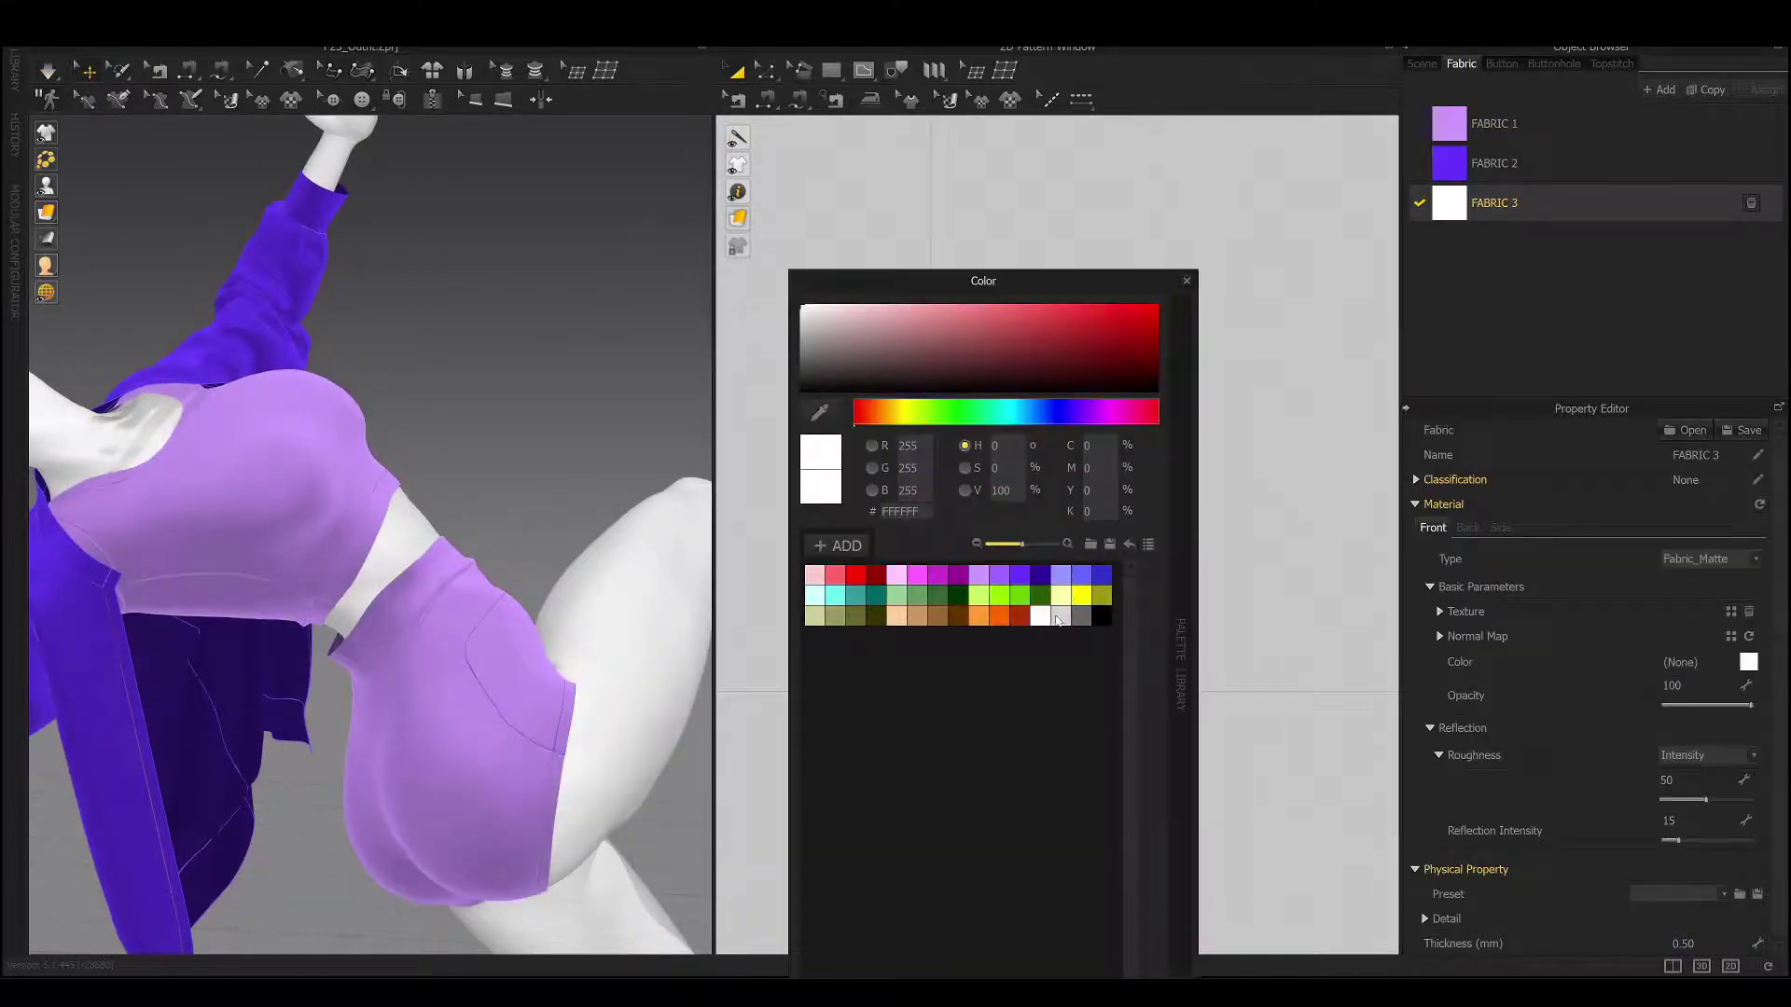
click(896, 597)
click(451, 700)
click(1530, 202)
click(1724, 895)
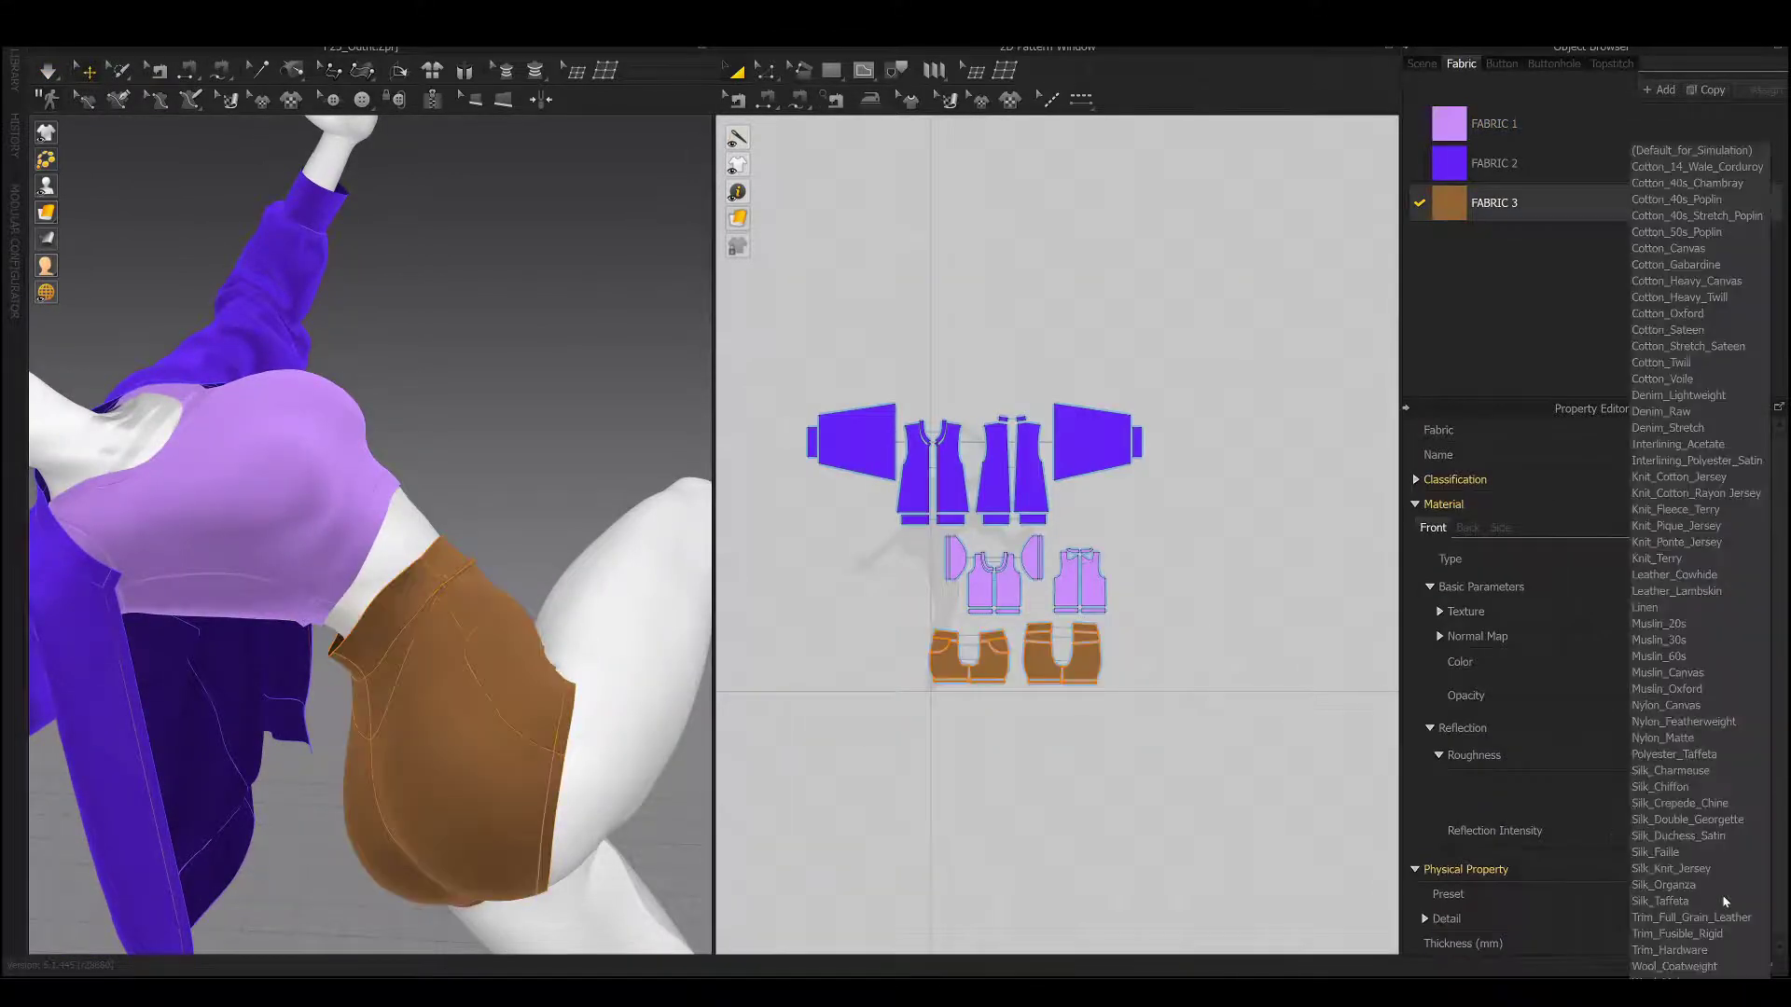
click(1724, 901)
Select the shorts pocket and waistband pieces and simulate, inspecting the shorts from several sides.
mouse_move(560, 653)
right_down()
mouse_move(504, 560)
mouse_move(520, 468)
right_up()
click(494, 541)
click(424, 532)
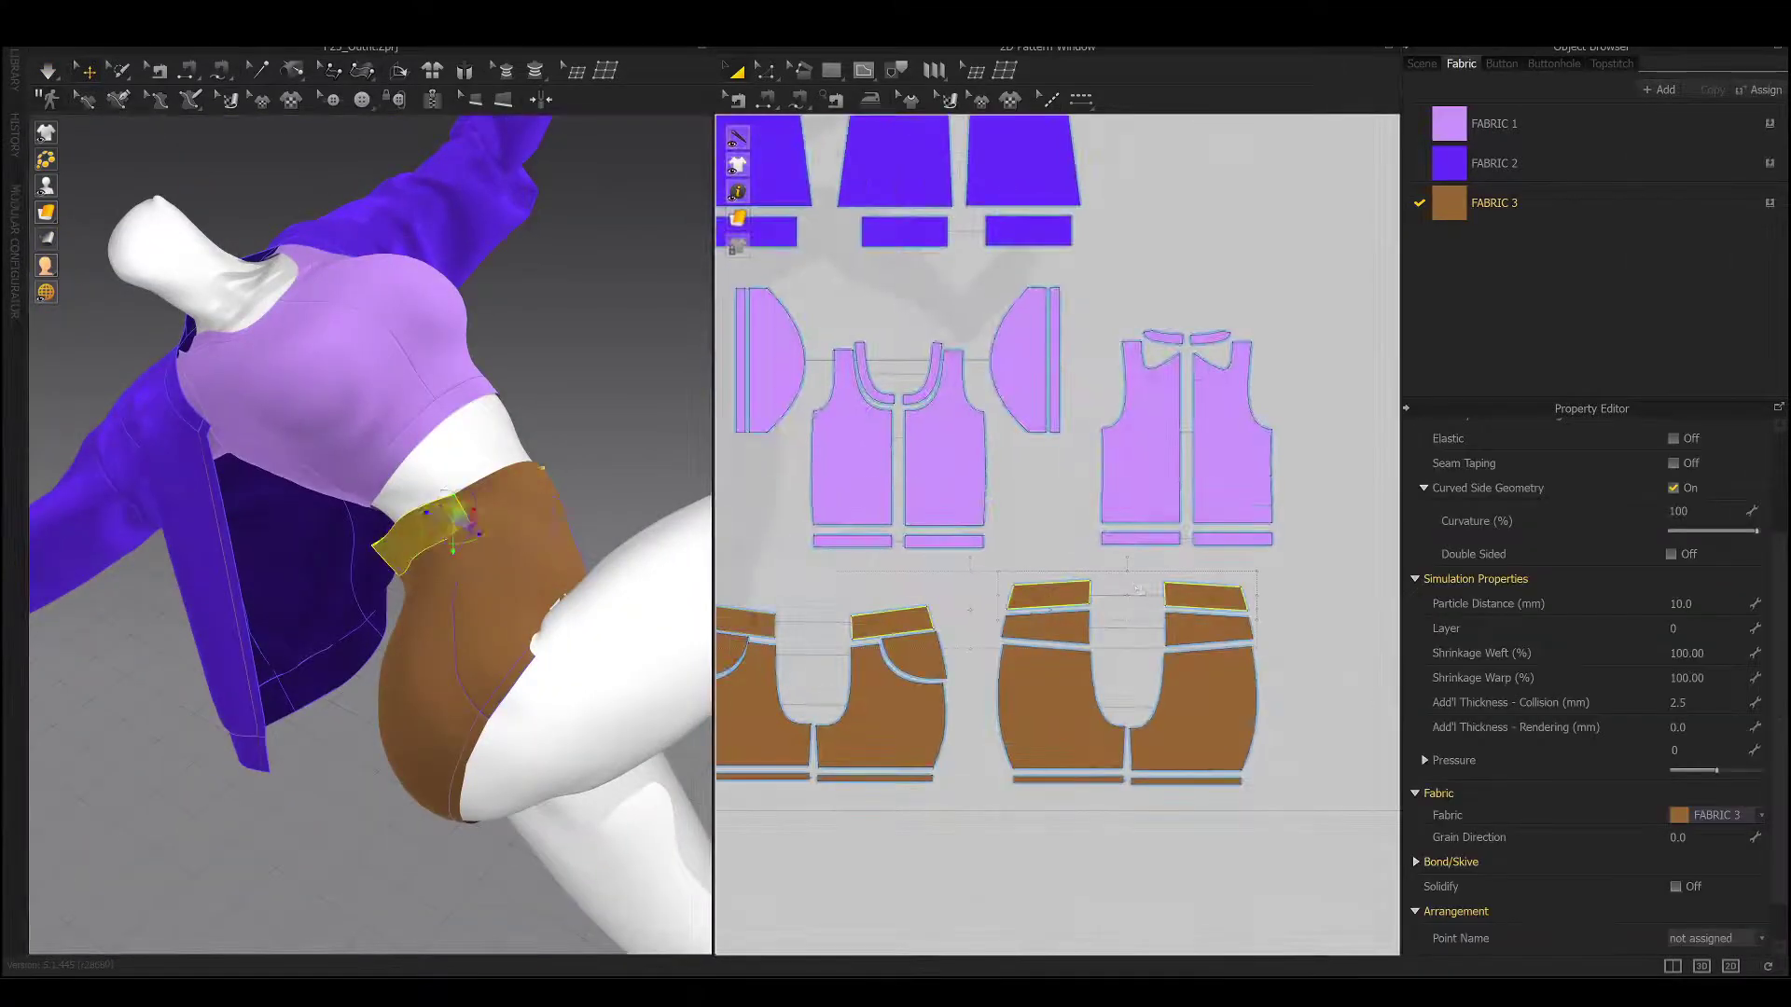
key(space)
mouse_move(573, 366)
right_down()
mouse_move(595, 336)
mouse_move(290, 507)
right_up()
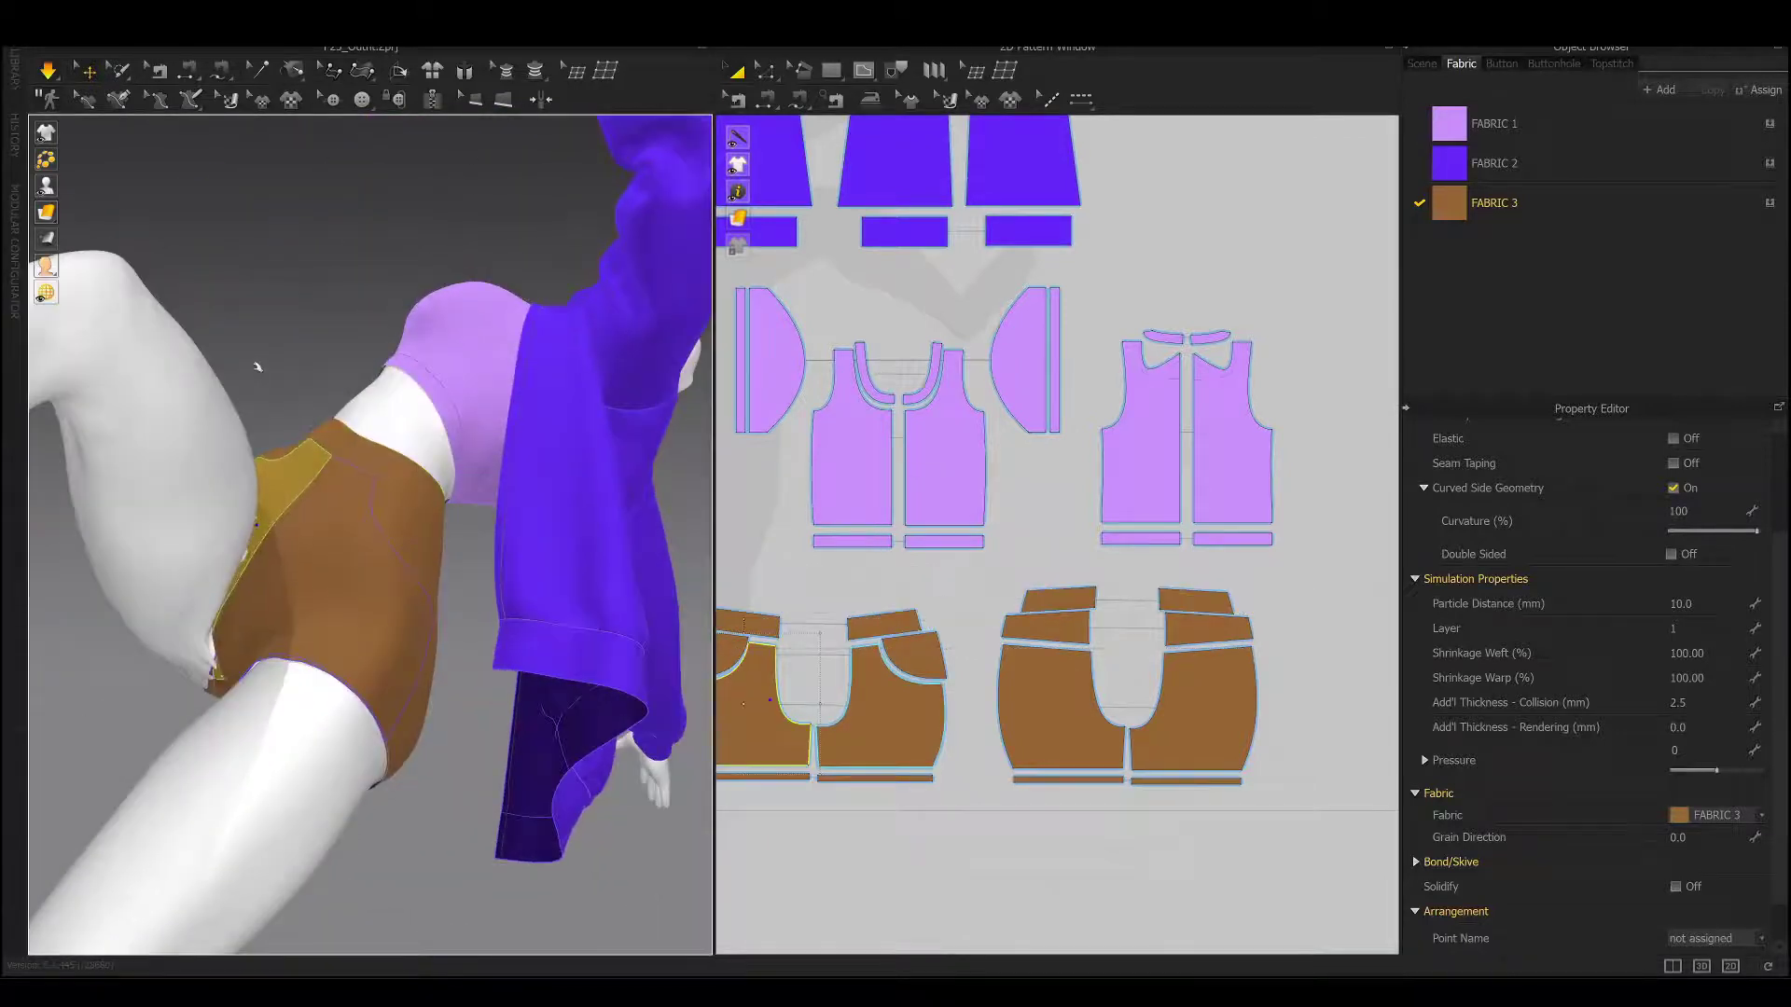
right_drag(258, 366, 423, 551)
mouse_move(495, 351)
right_down()
mouse_move(236, 400)
mouse_move(504, 552)
mouse_move(451, 529)
right_up()
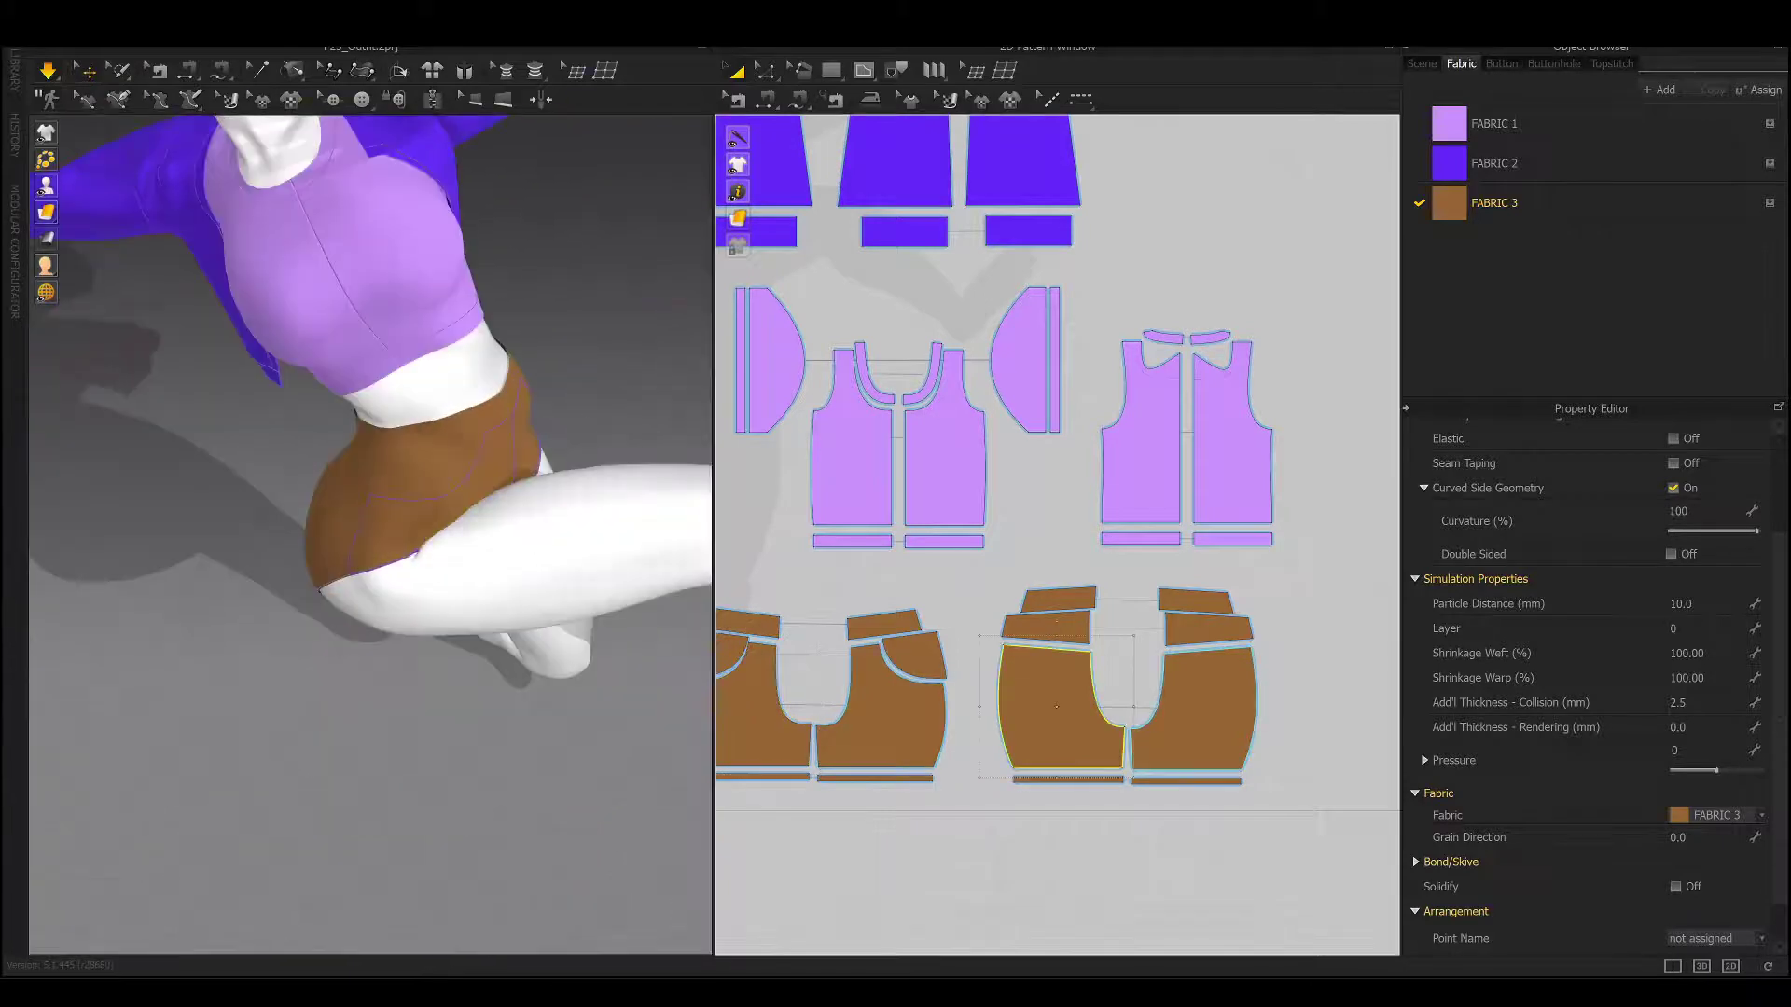
scroll(1008, 401, down, 3)
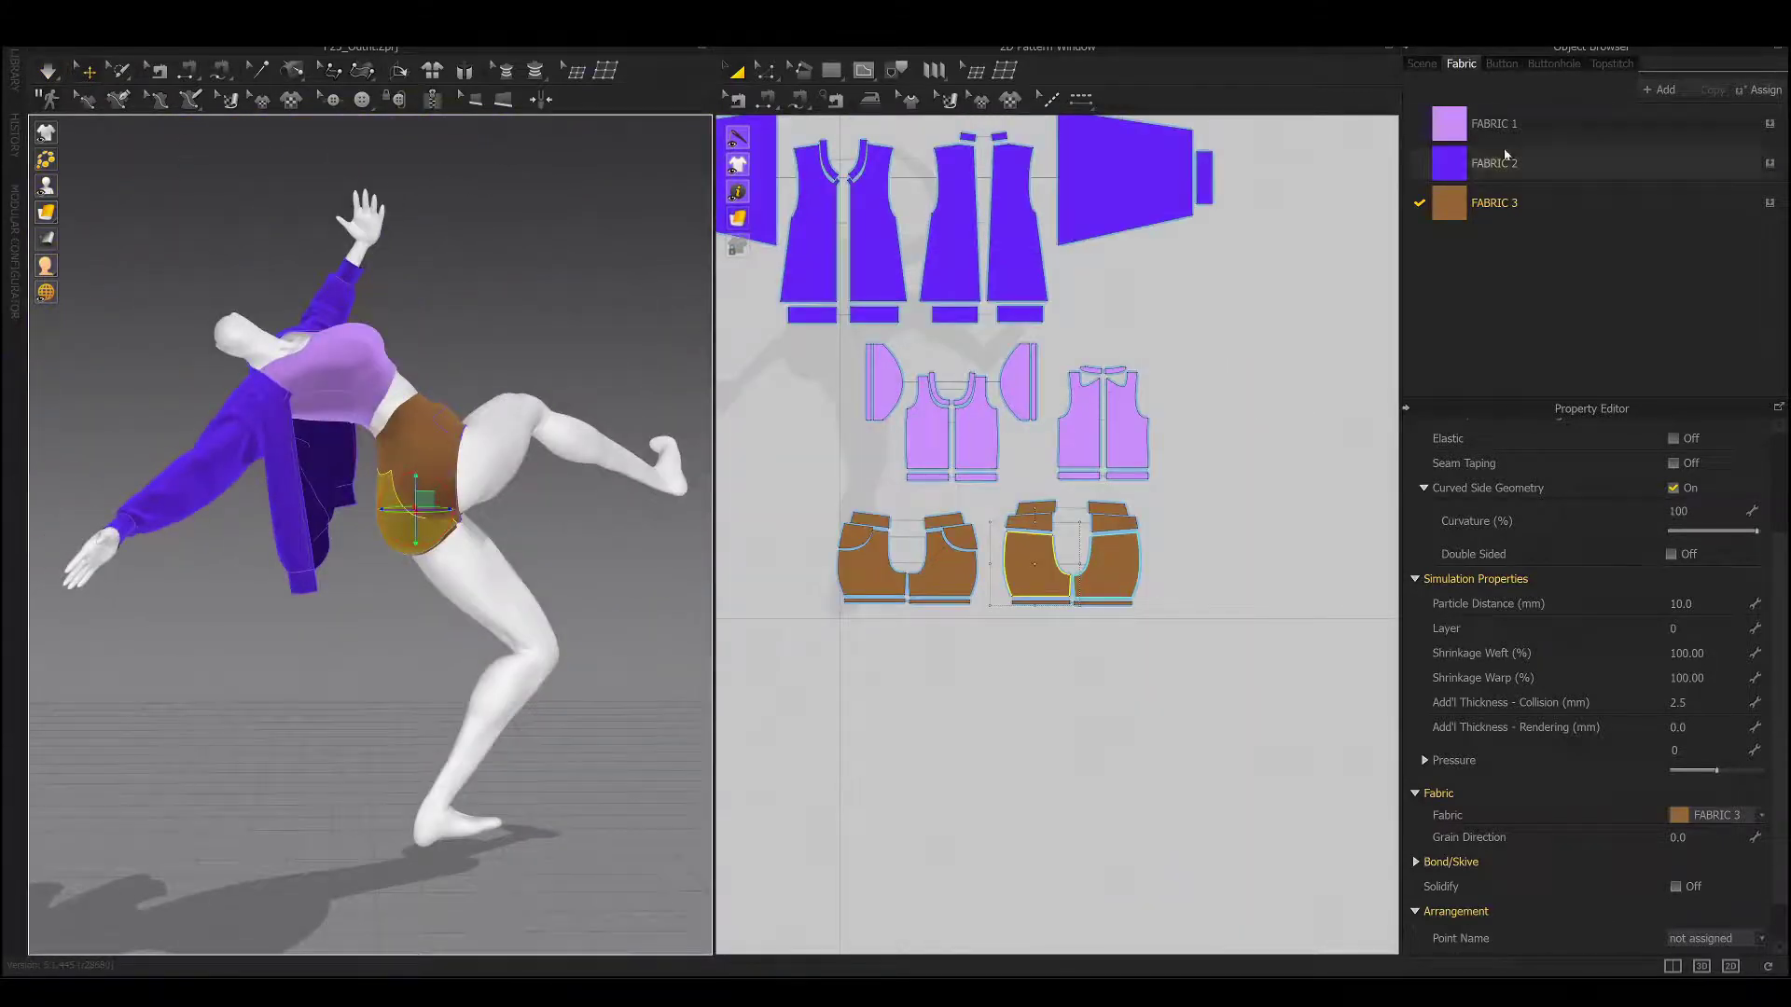
Apply the Silk_Taffeta physical preset to FABRIC 1, then select a shorts piece.
click(1501, 125)
click(1728, 895)
click(1726, 898)
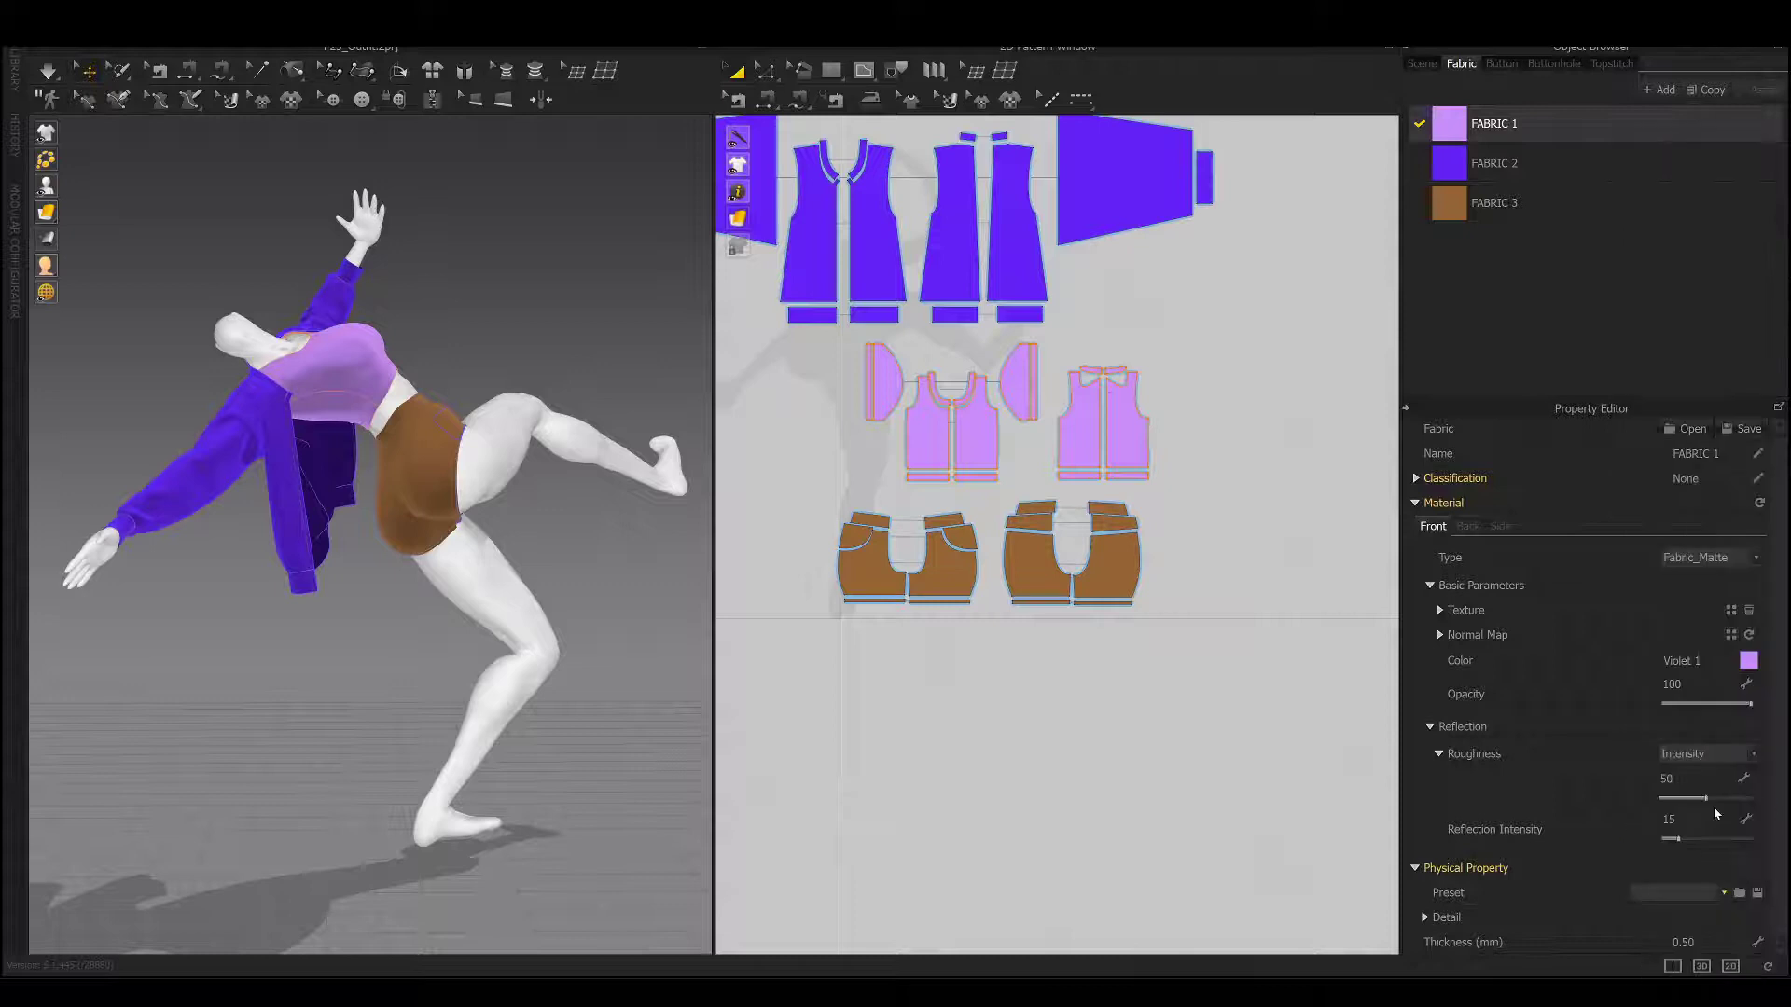
click(47, 70)
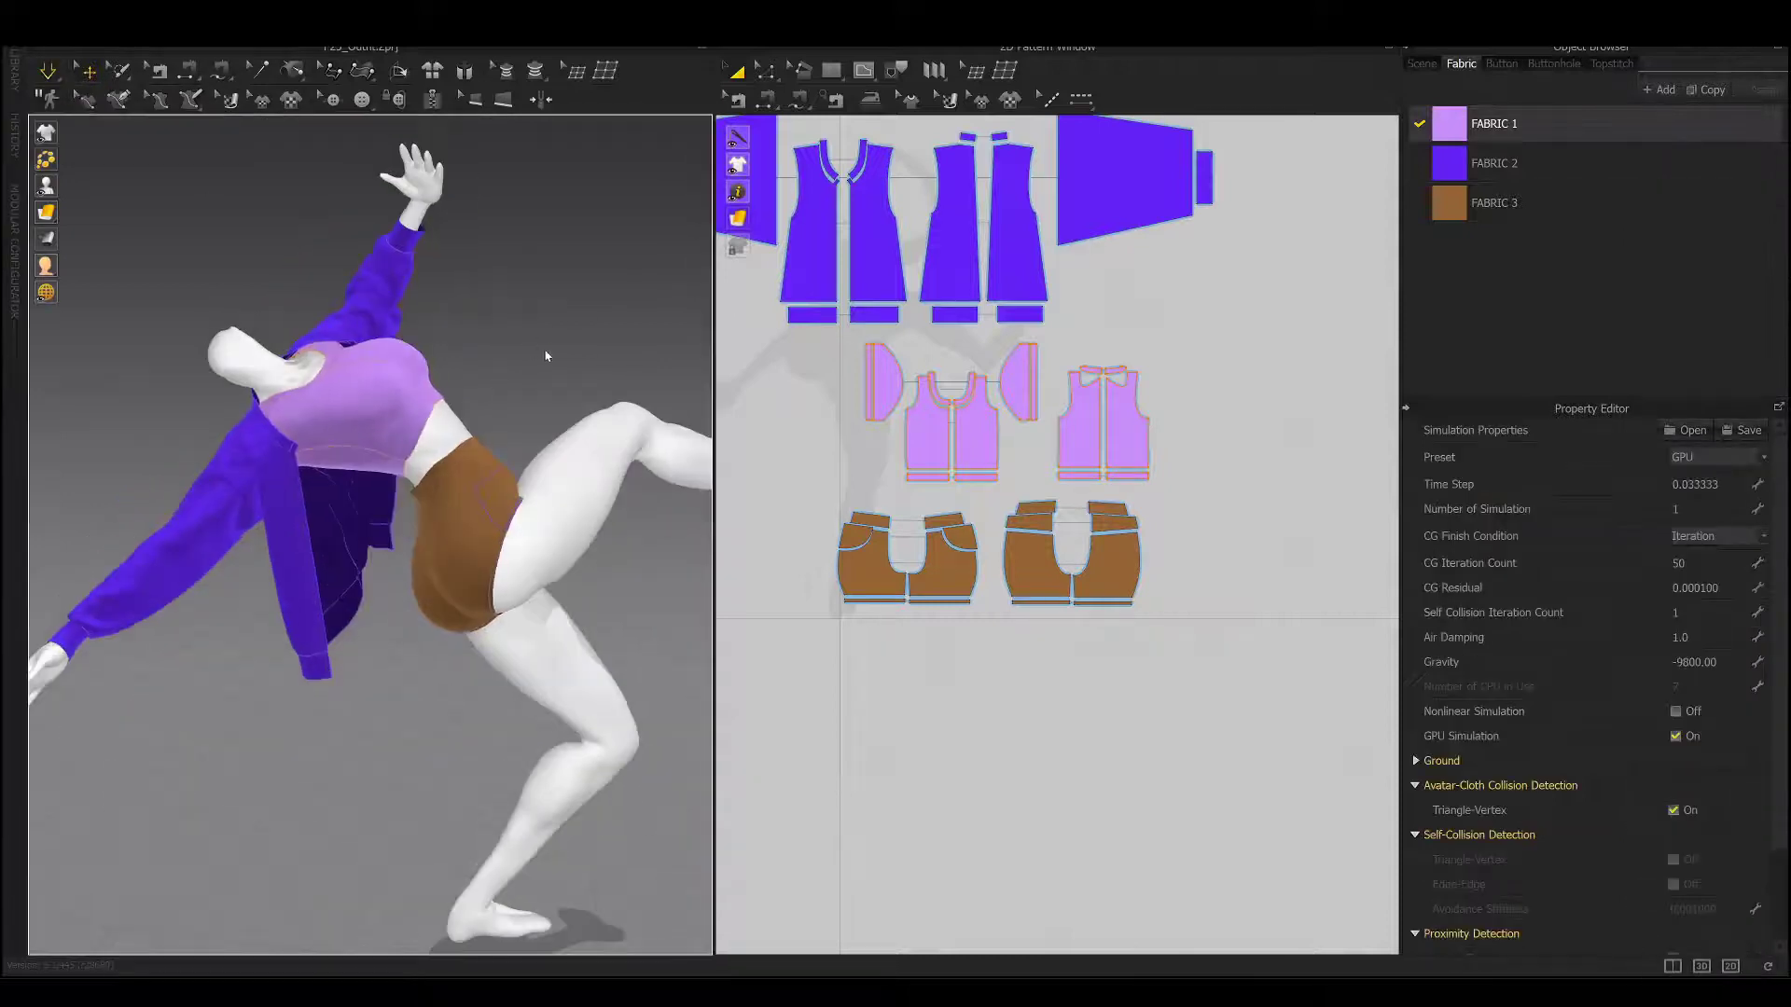
click(520, 390)
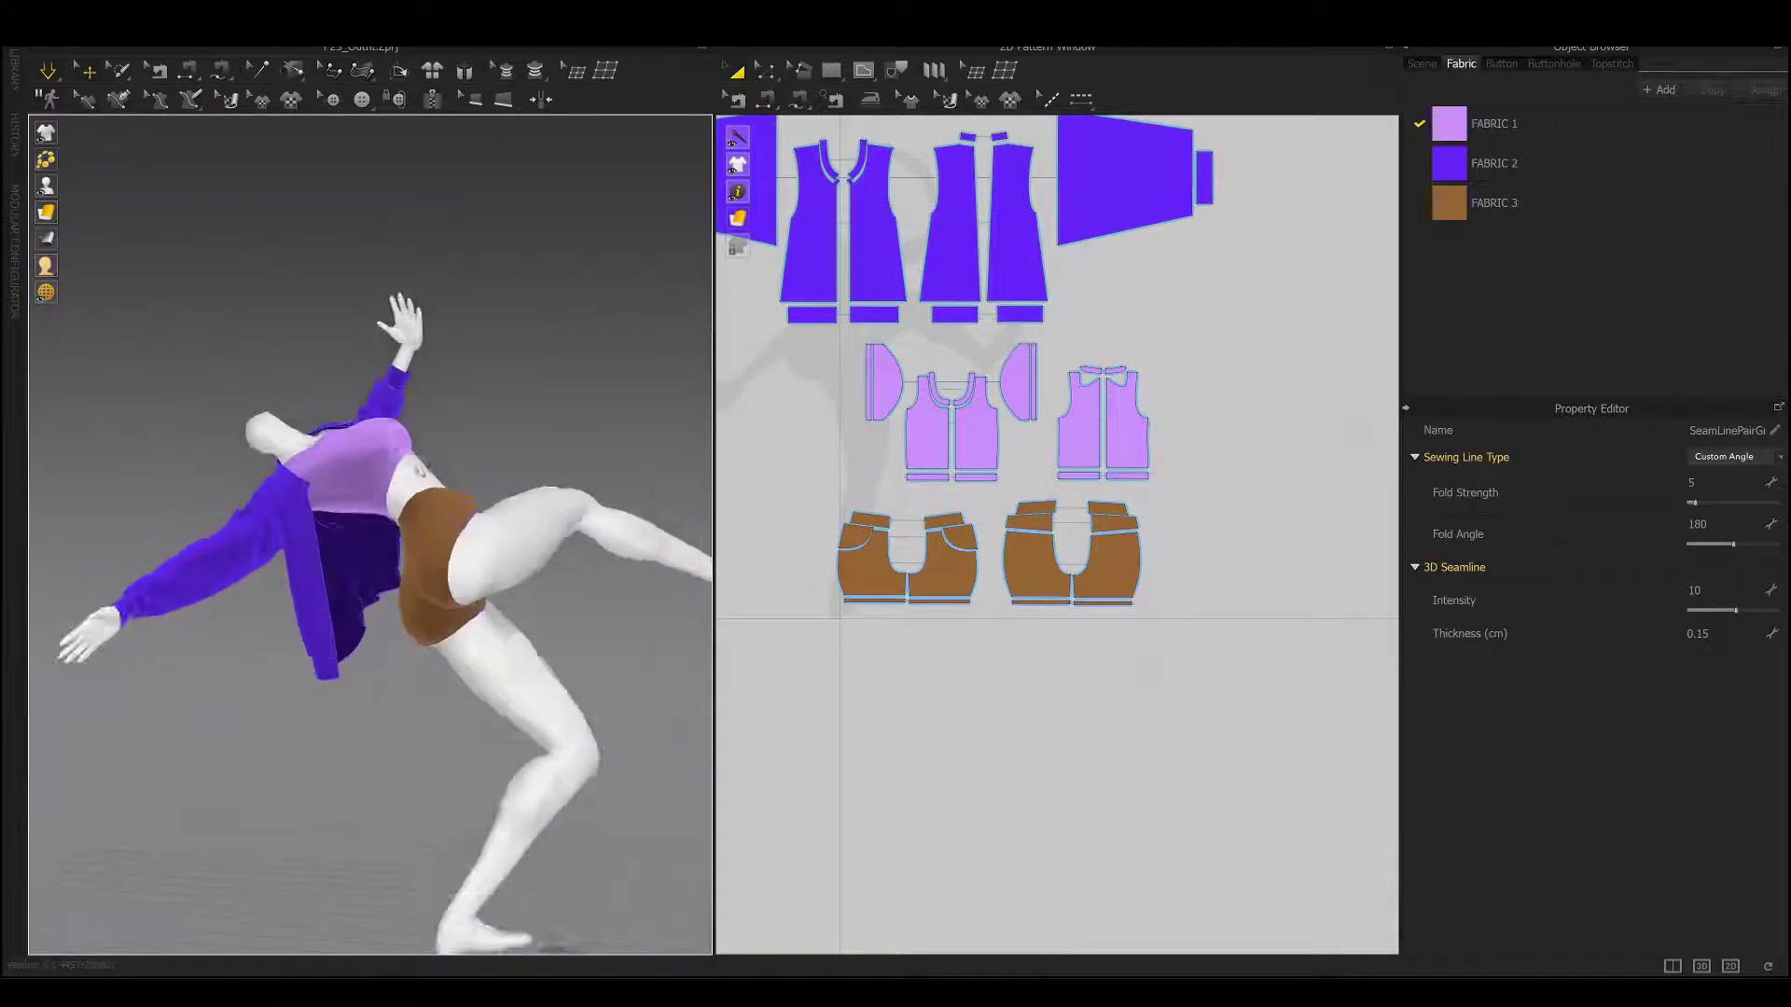
Review simulation properties for the jacket's back hem, left front and left sleeve pieces.
click(604, 222)
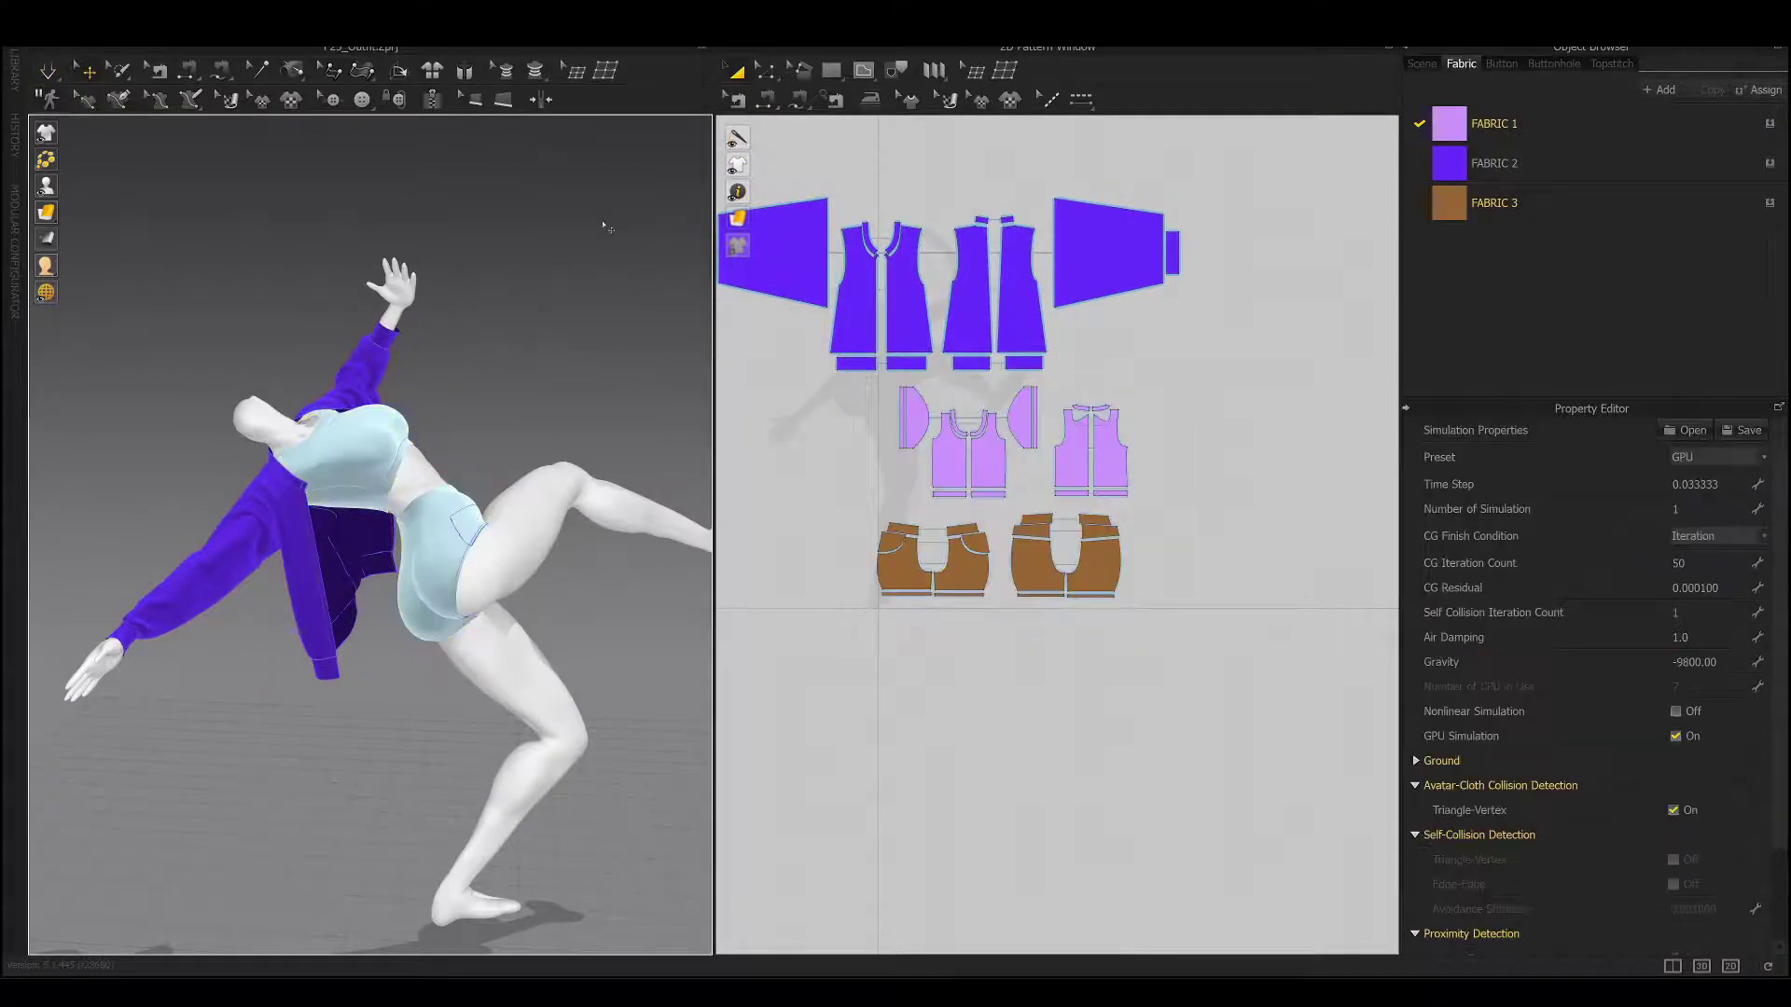
click(561, 607)
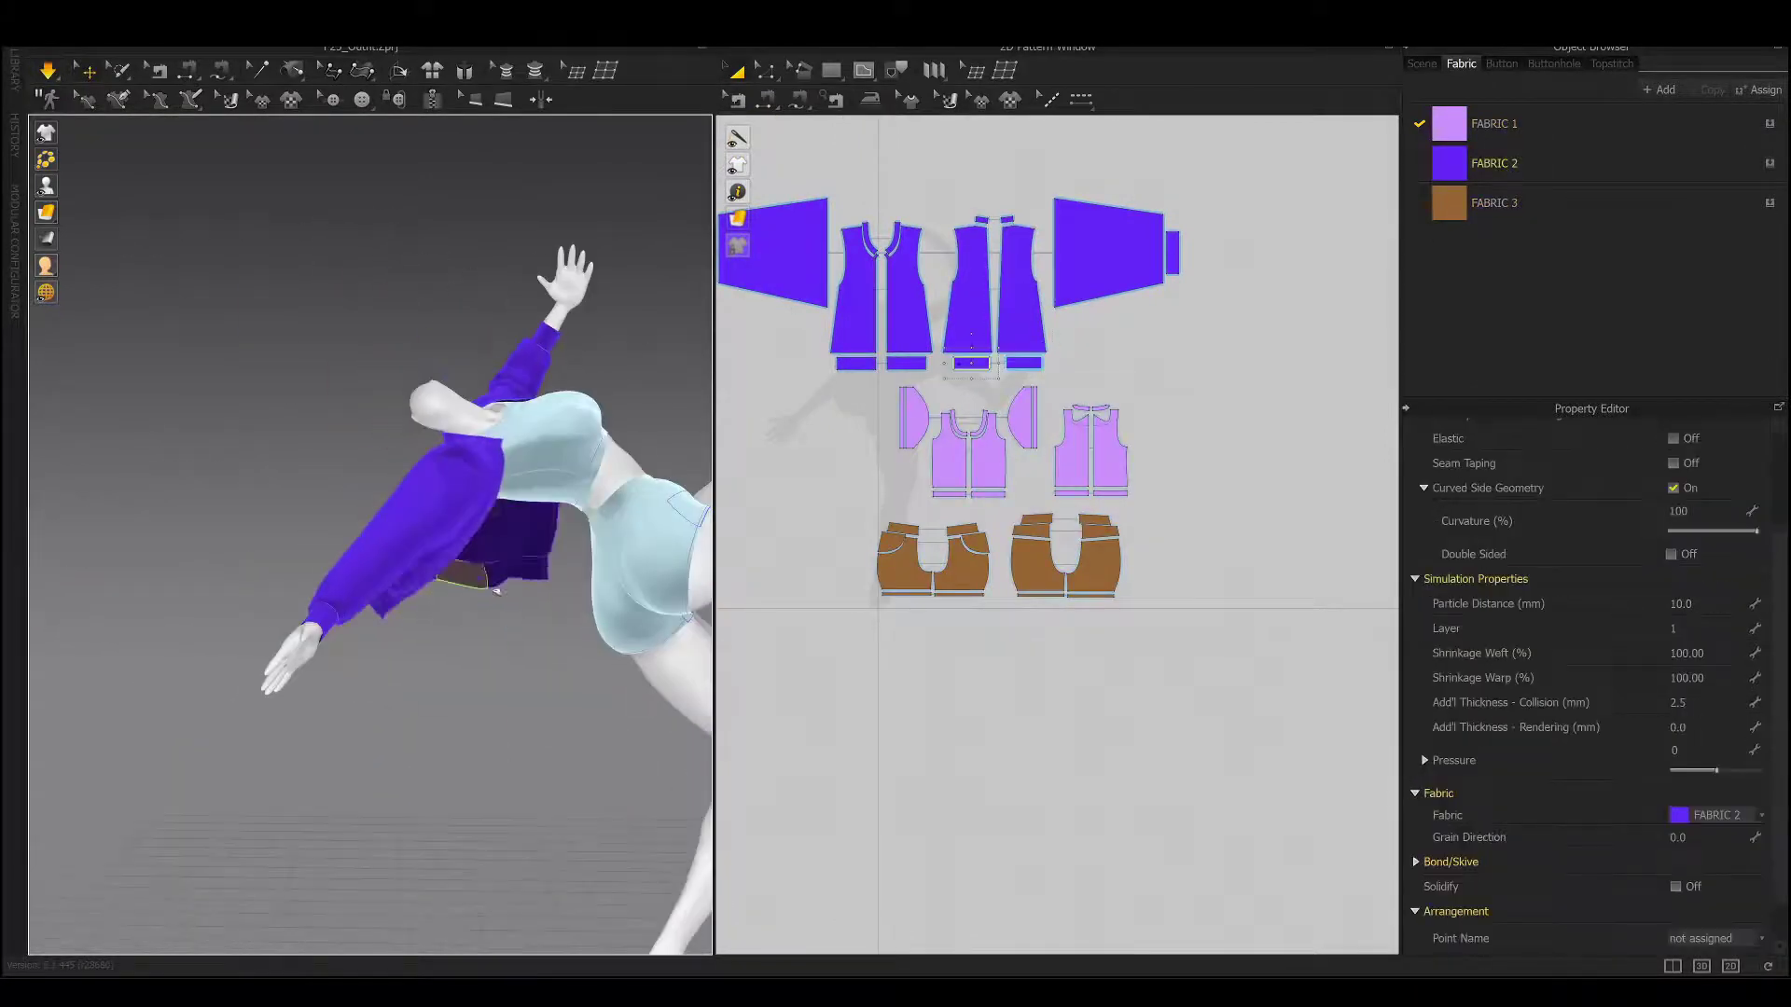
click(529, 590)
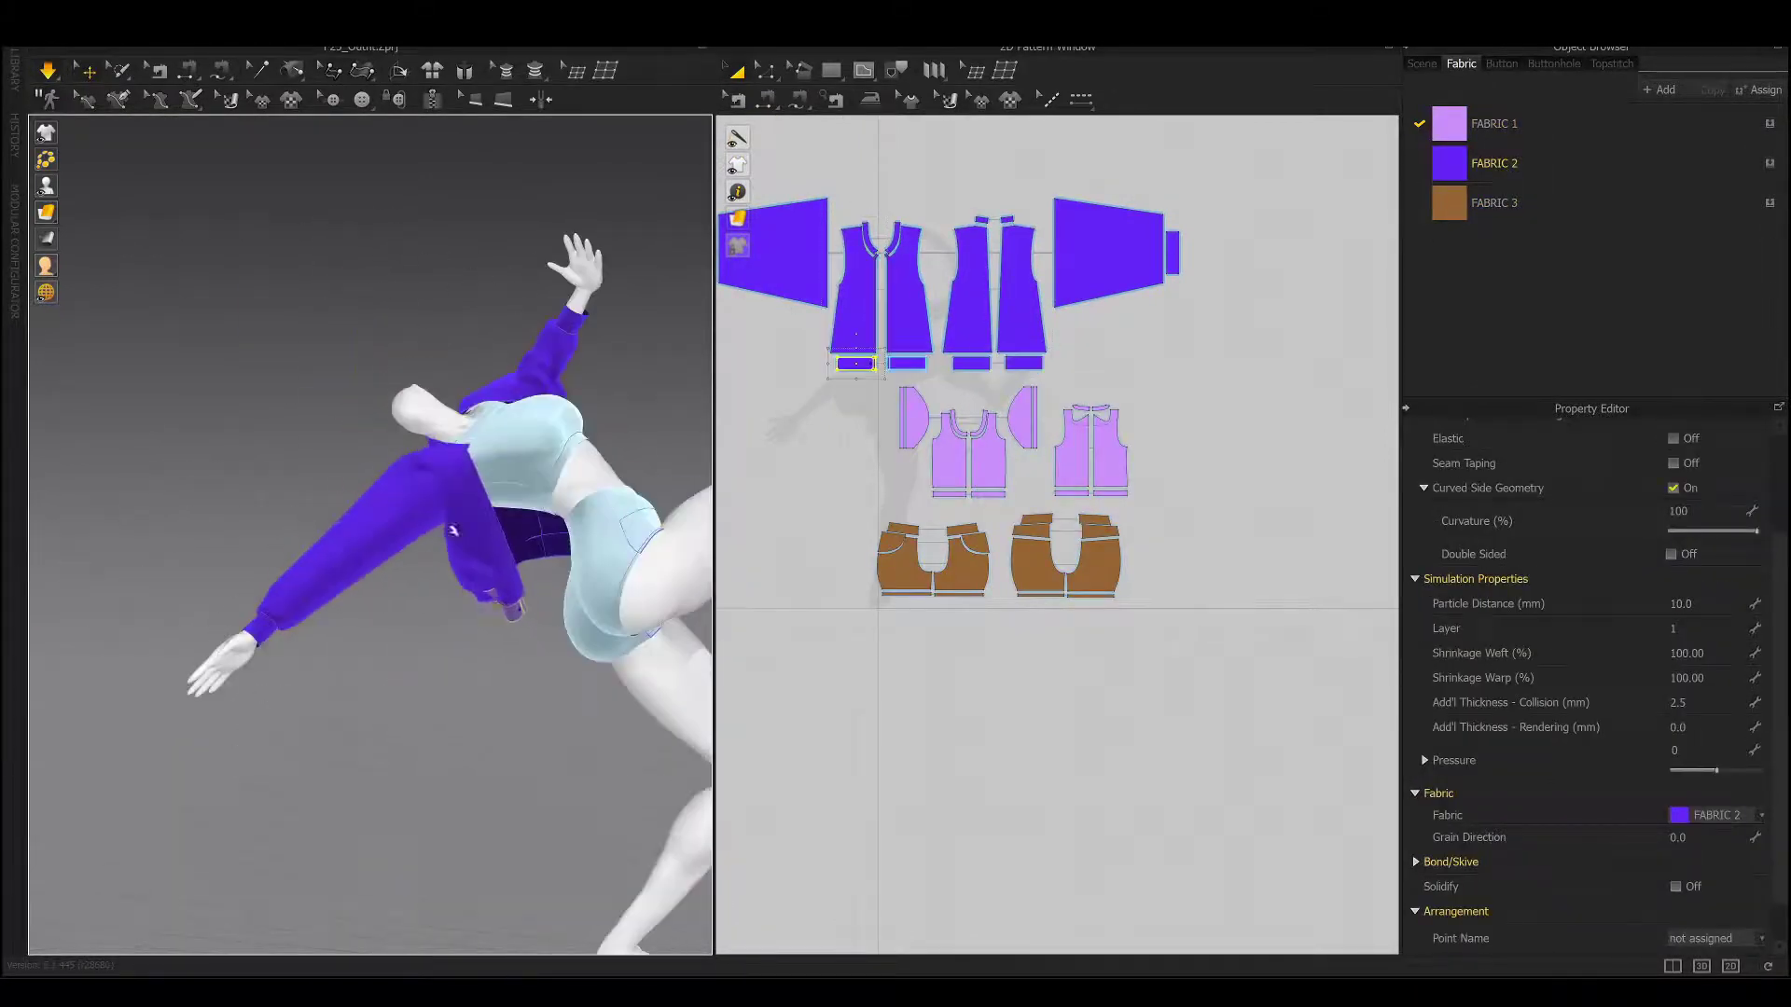
click(463, 501)
click(610, 217)
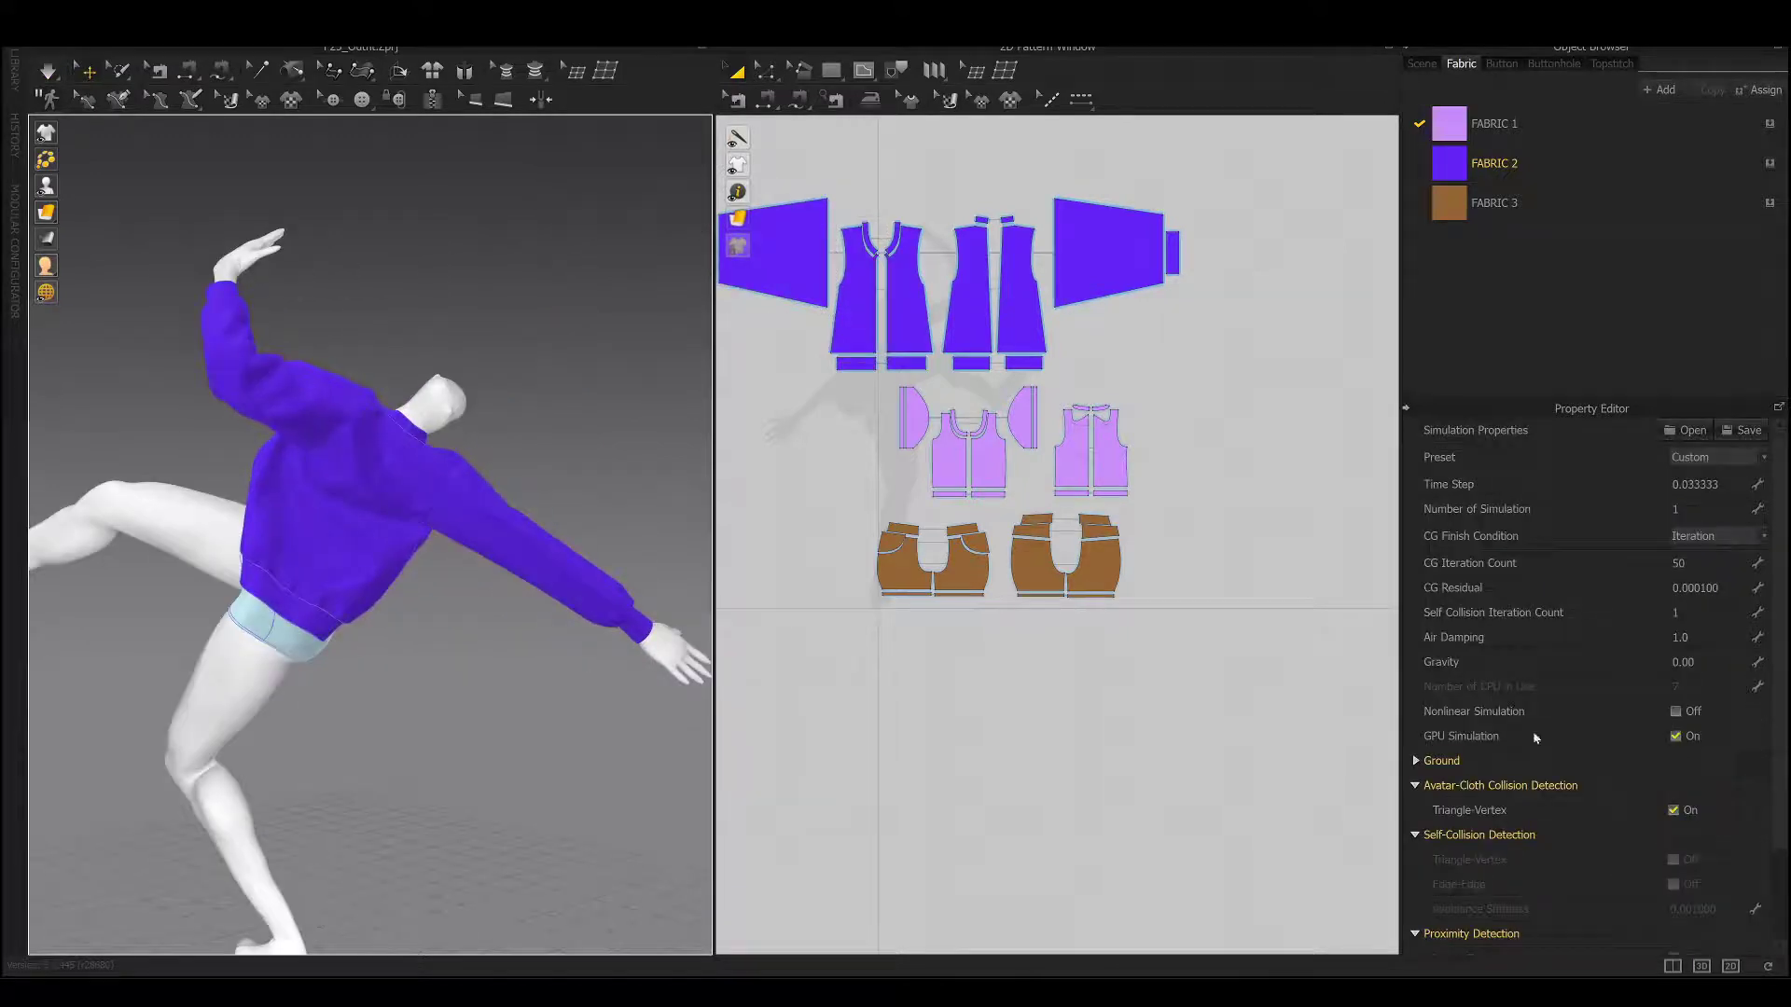
Select the jacket back, sleeve and cuff pieces, stop the simulation, and select all patterns.
click(372, 560)
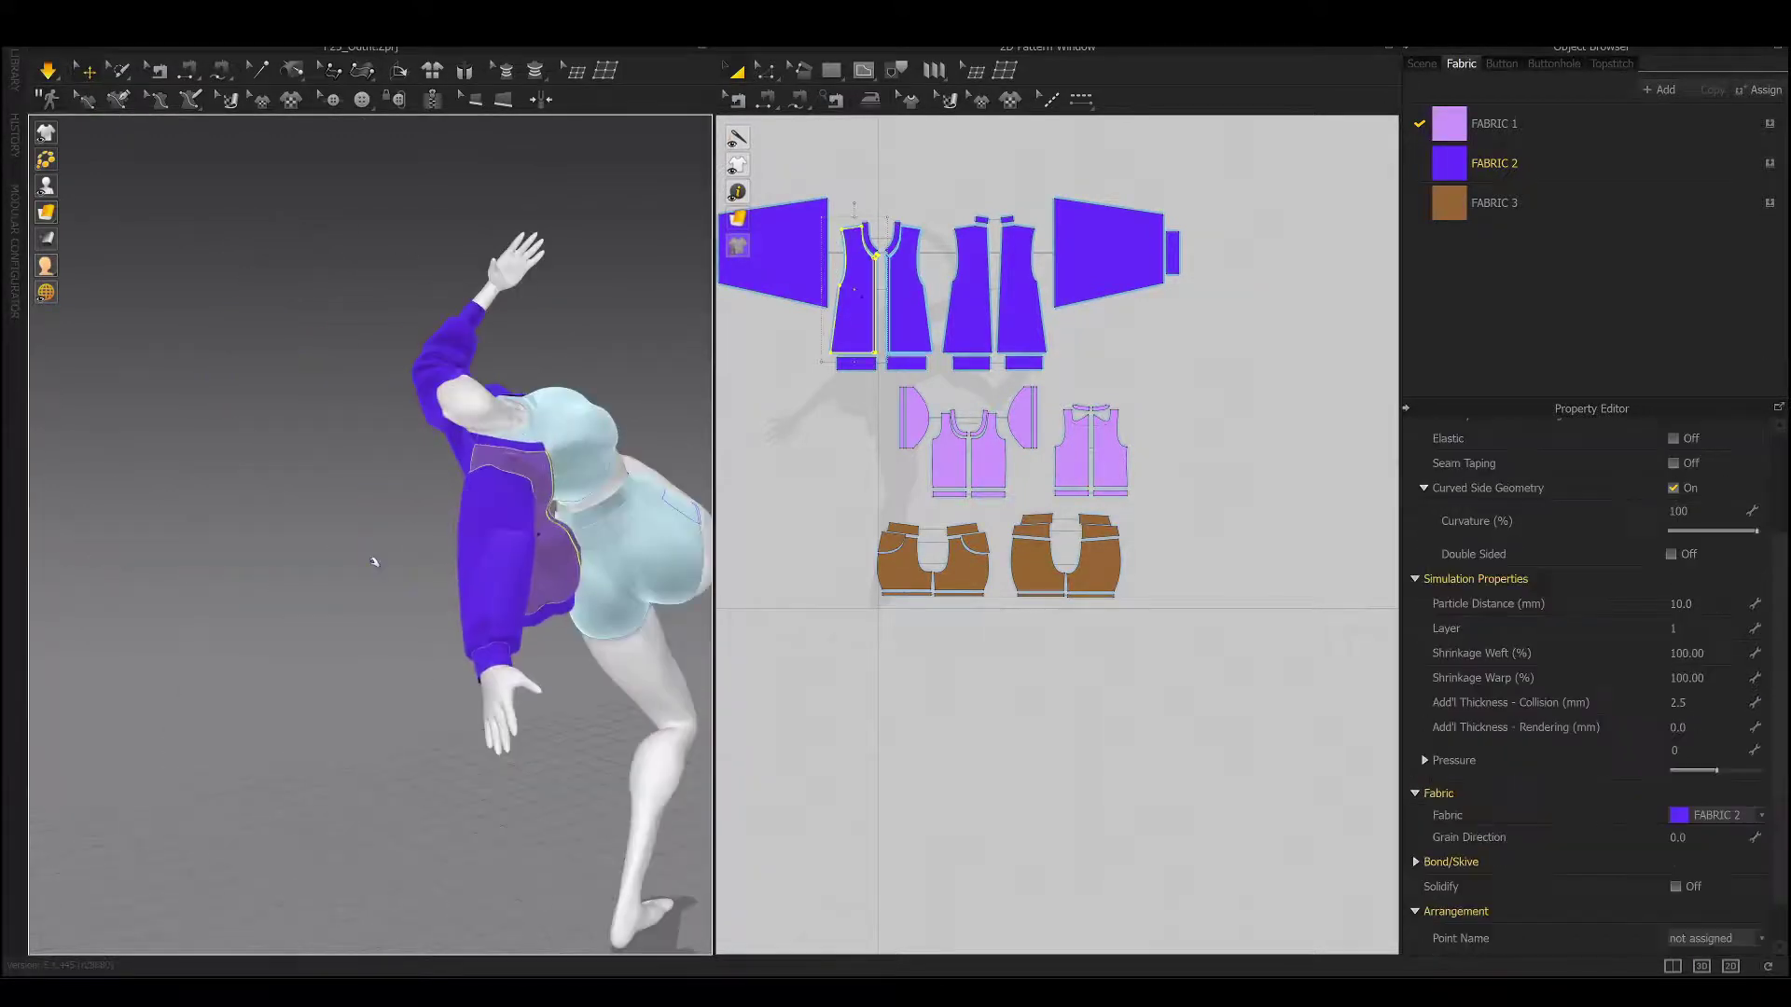
click(434, 644)
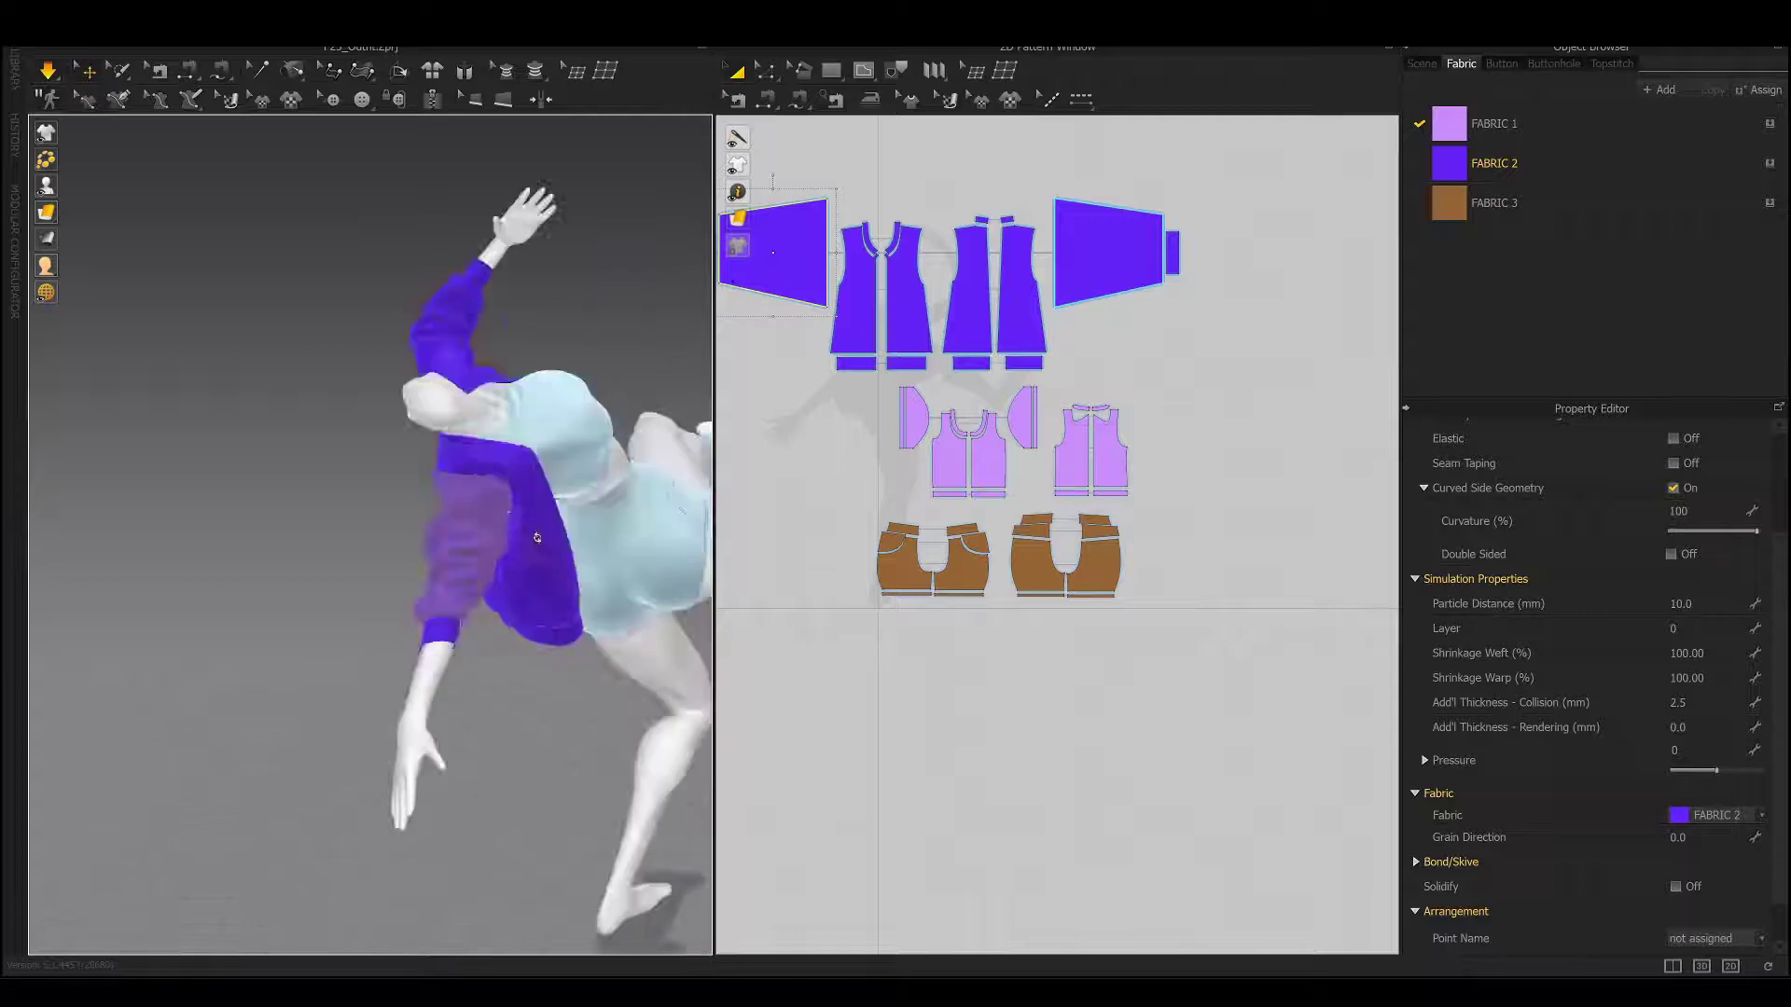
click(439, 636)
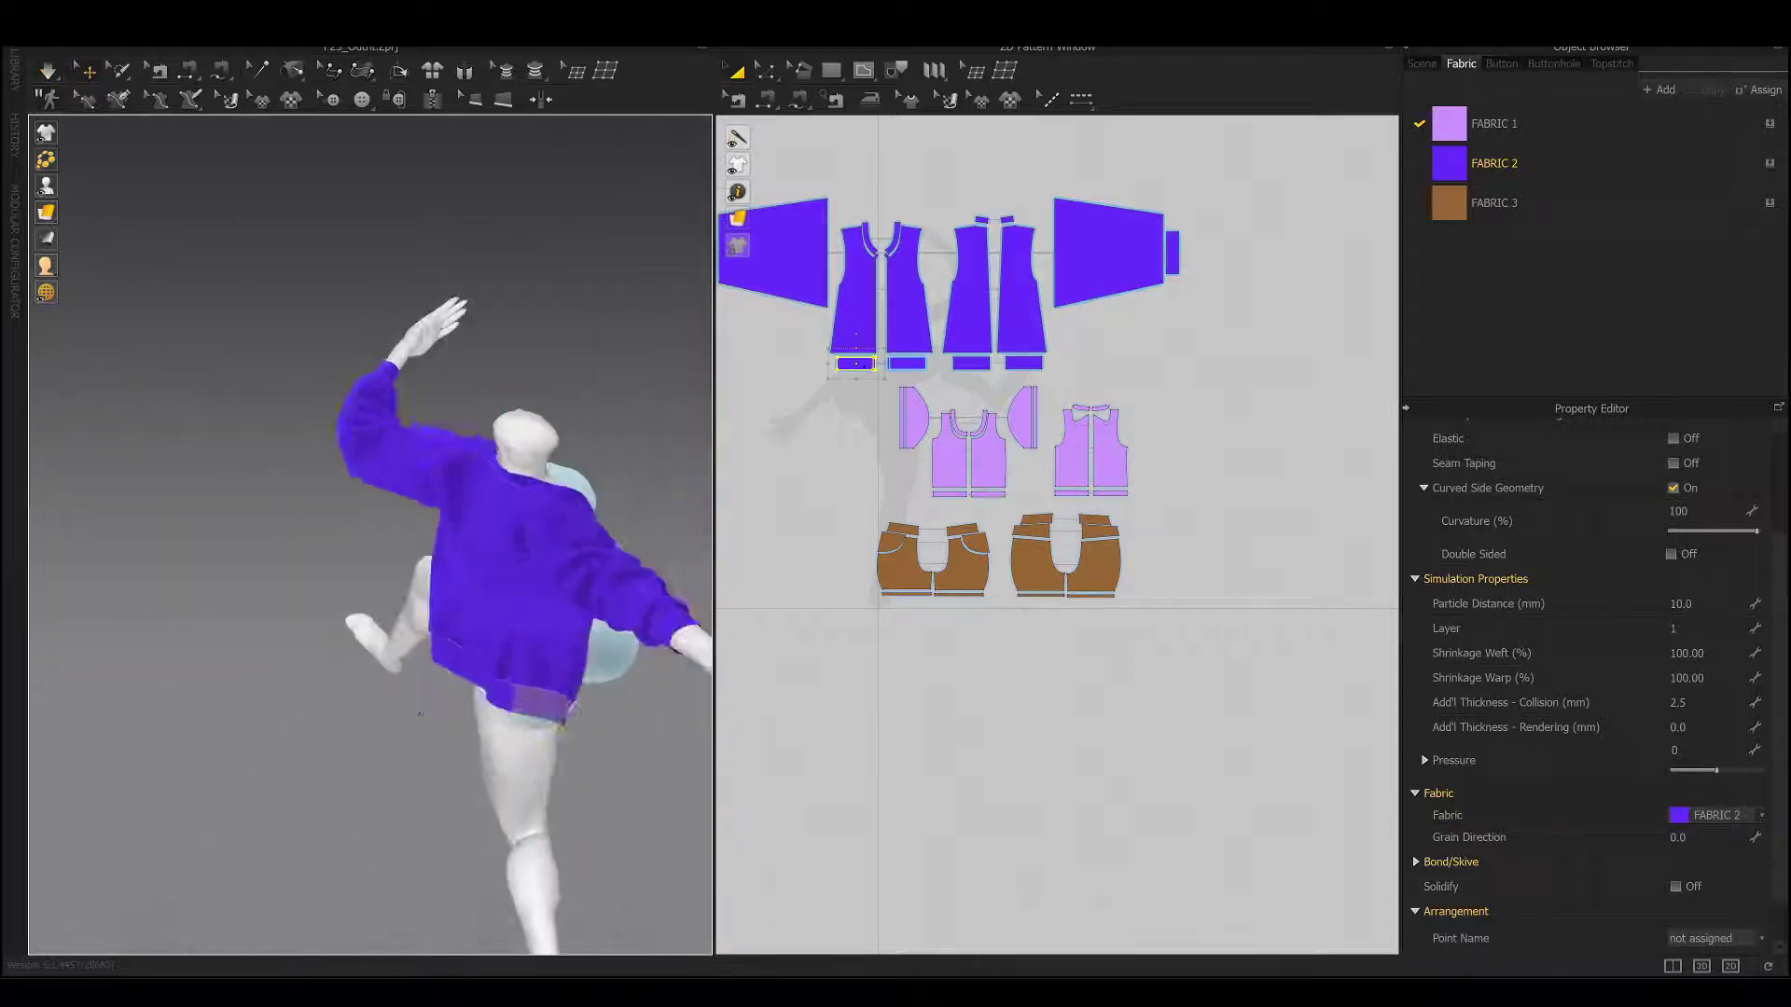
key(space)
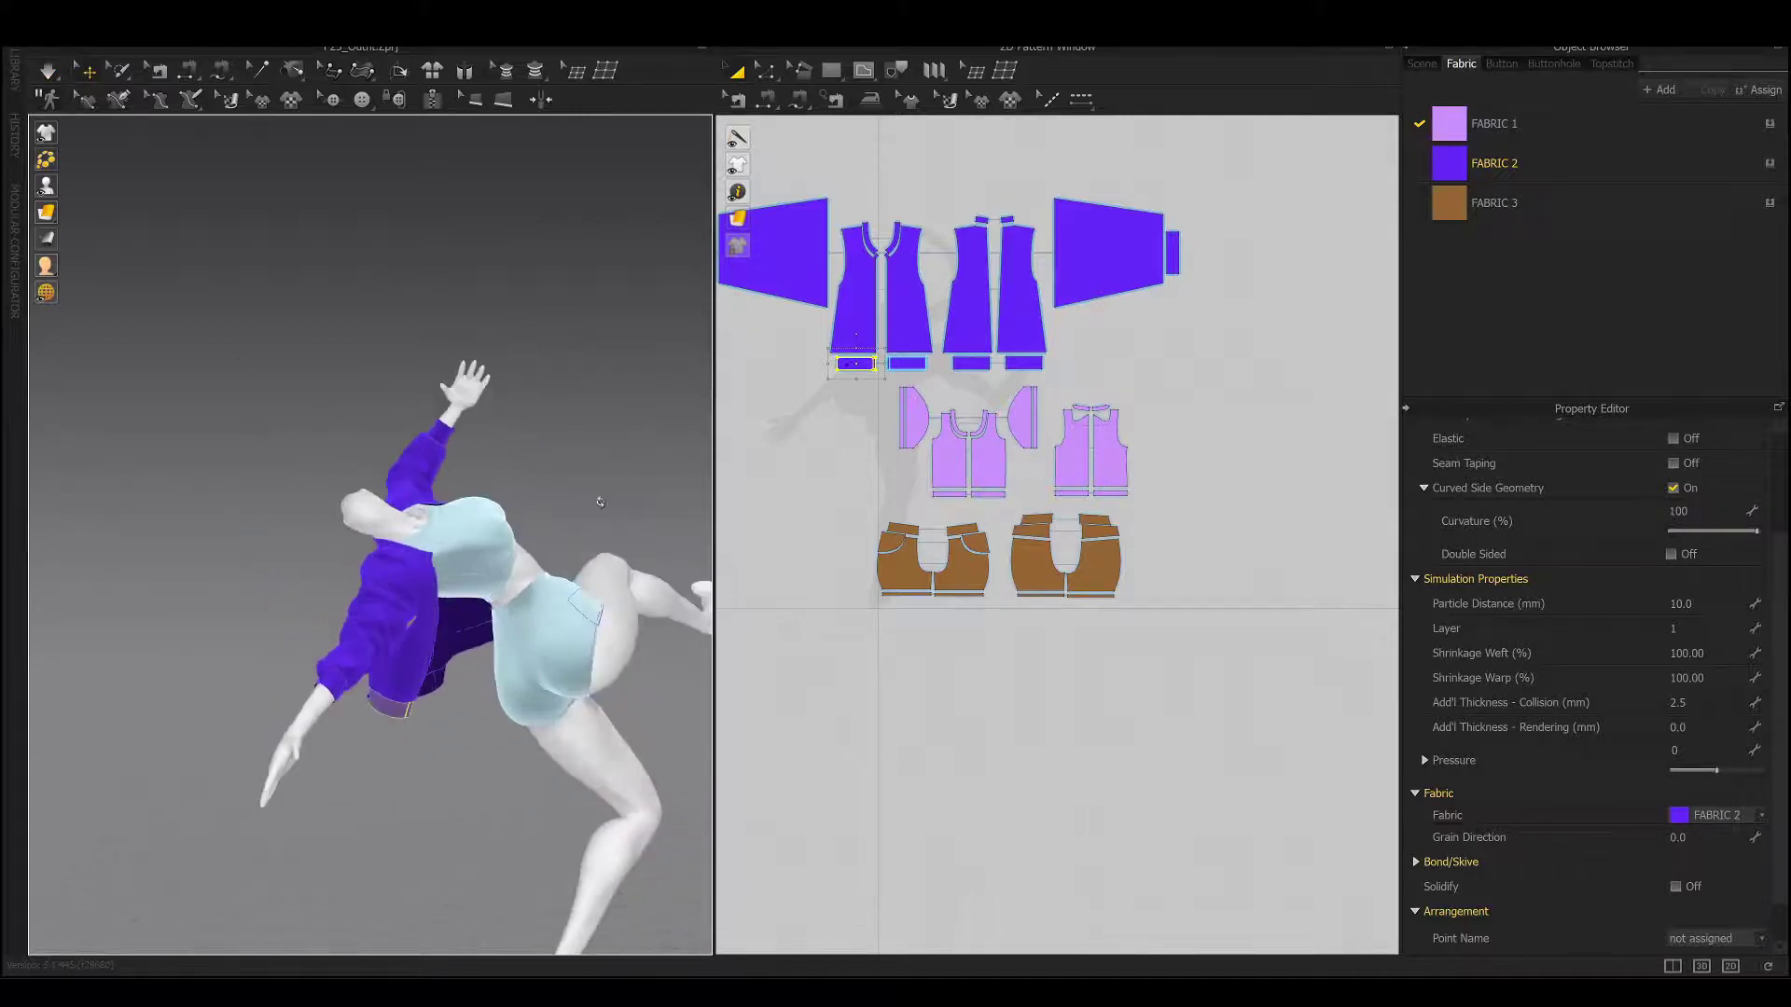
key(ctrl+a)
click(264, 147)
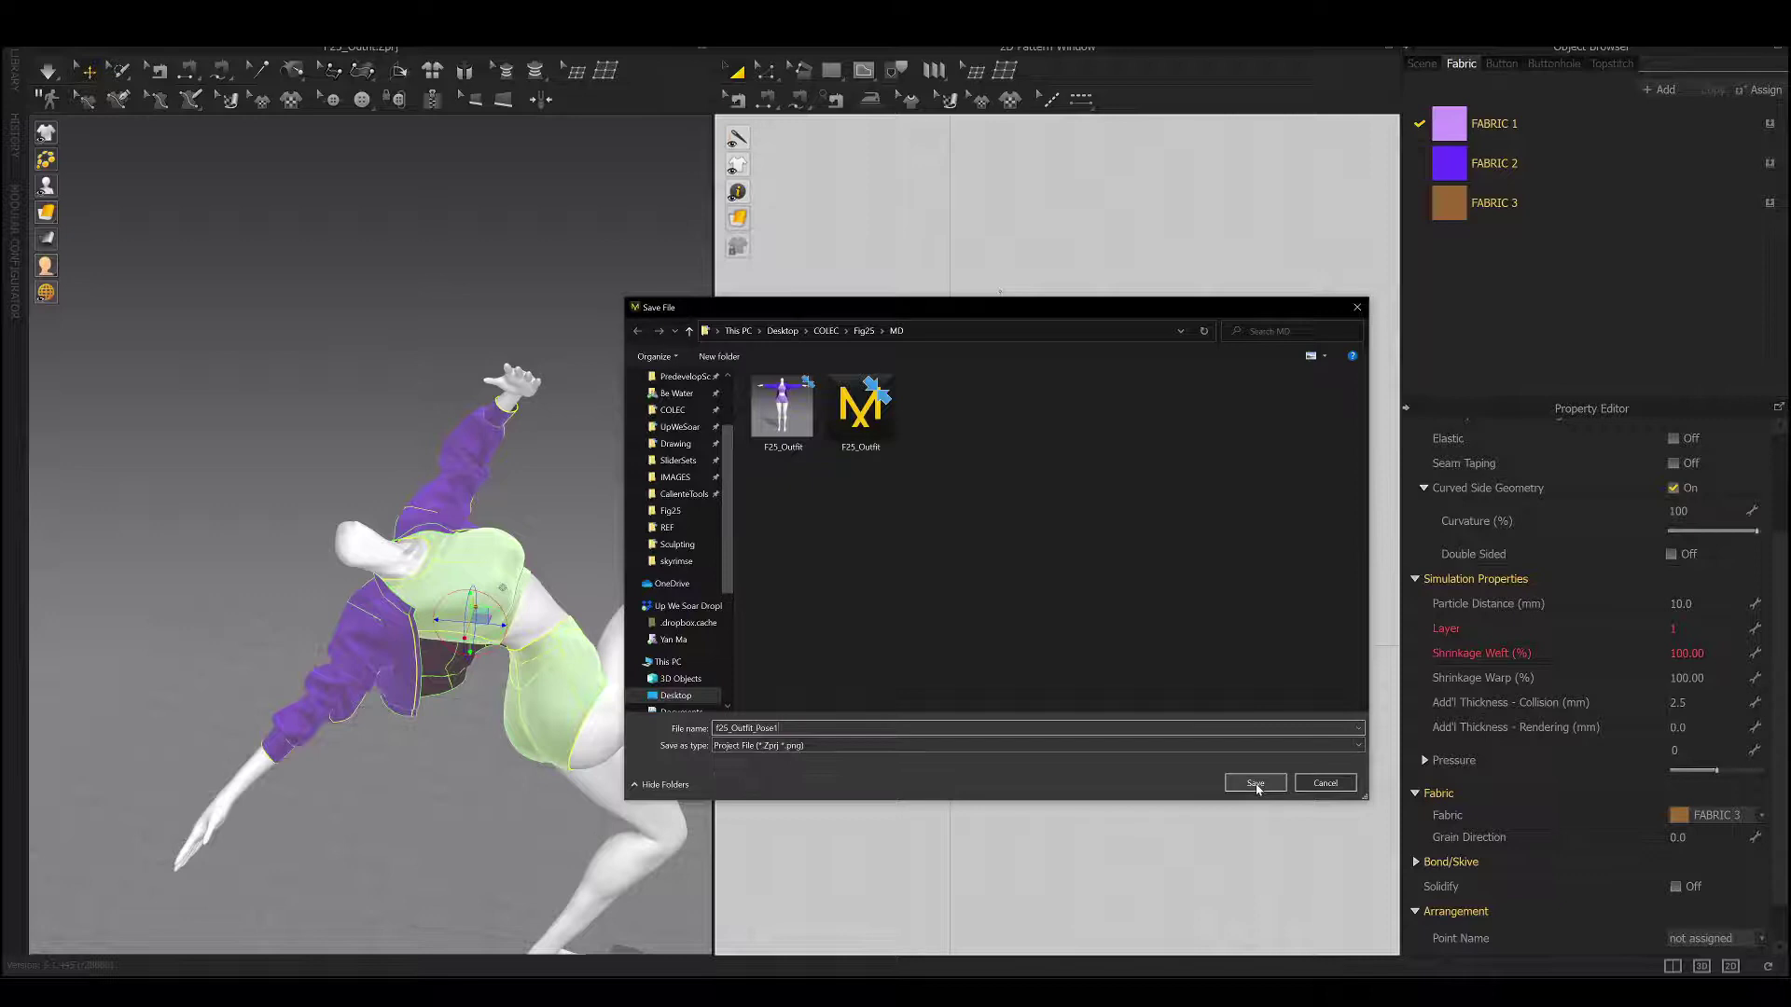
Save project F25_Outfit_Pose1, export garments to OBJ with confirmed options, and view the imported figure.
click(1256, 785)
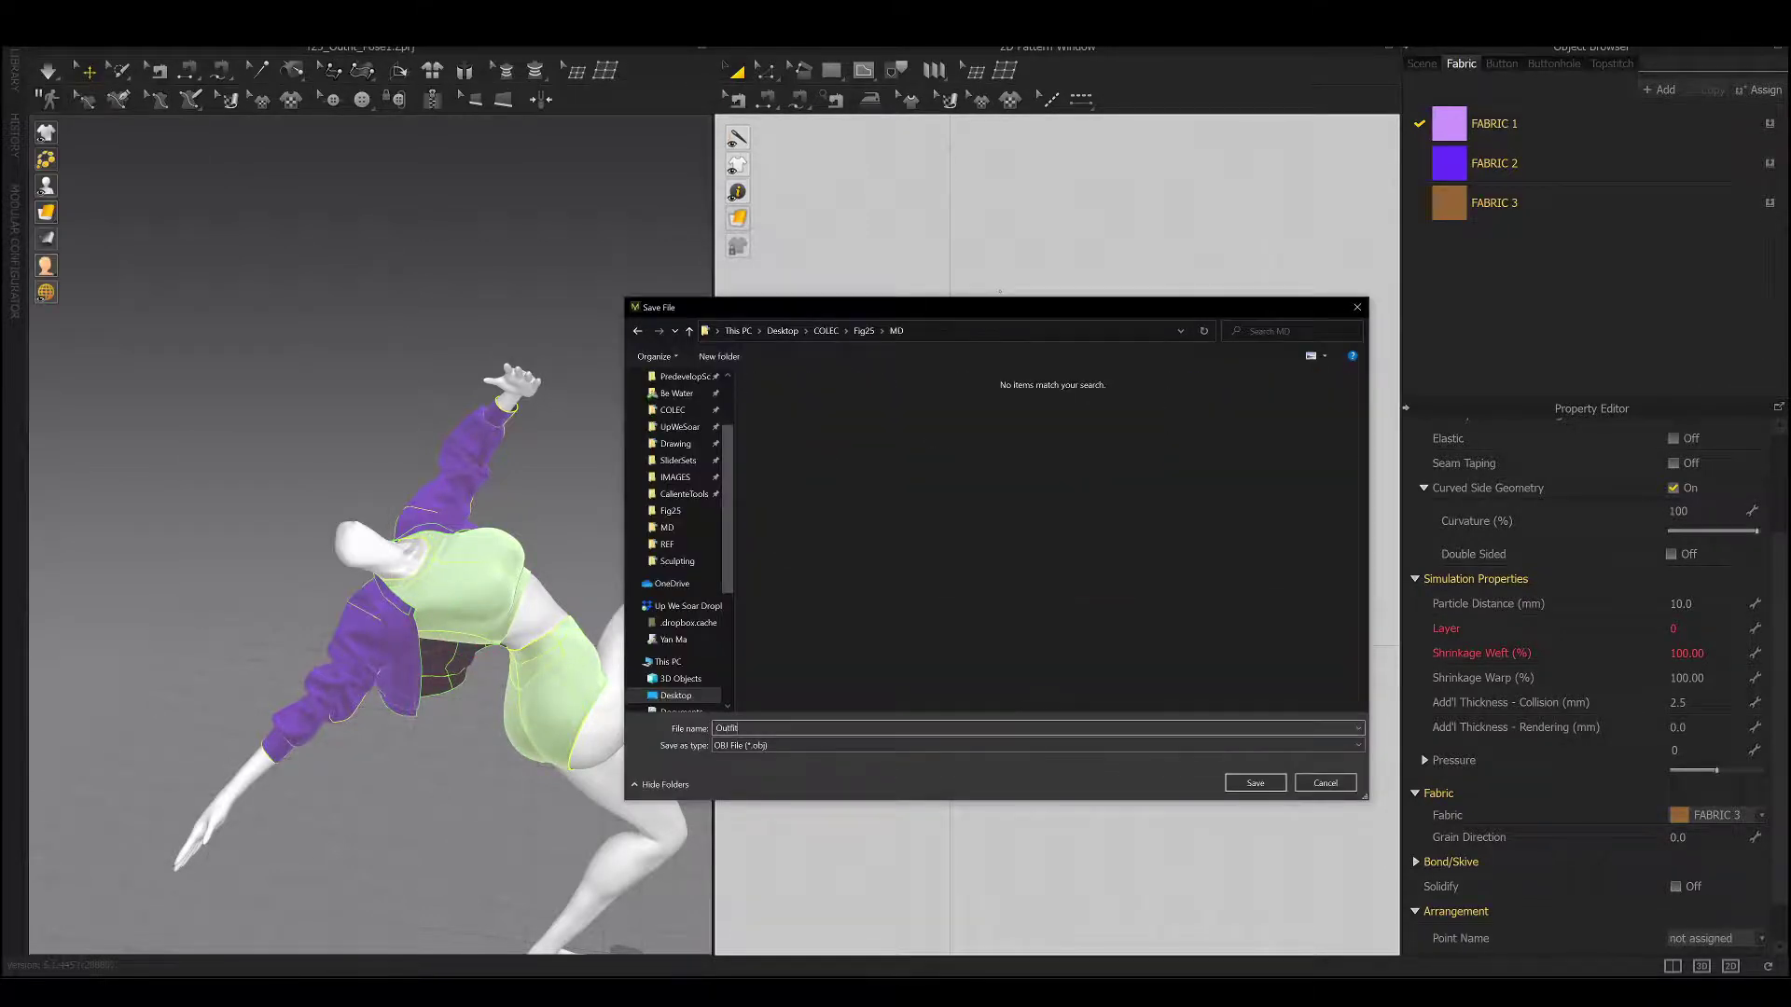
click(1255, 782)
key(Return)
key(alt+Tab)
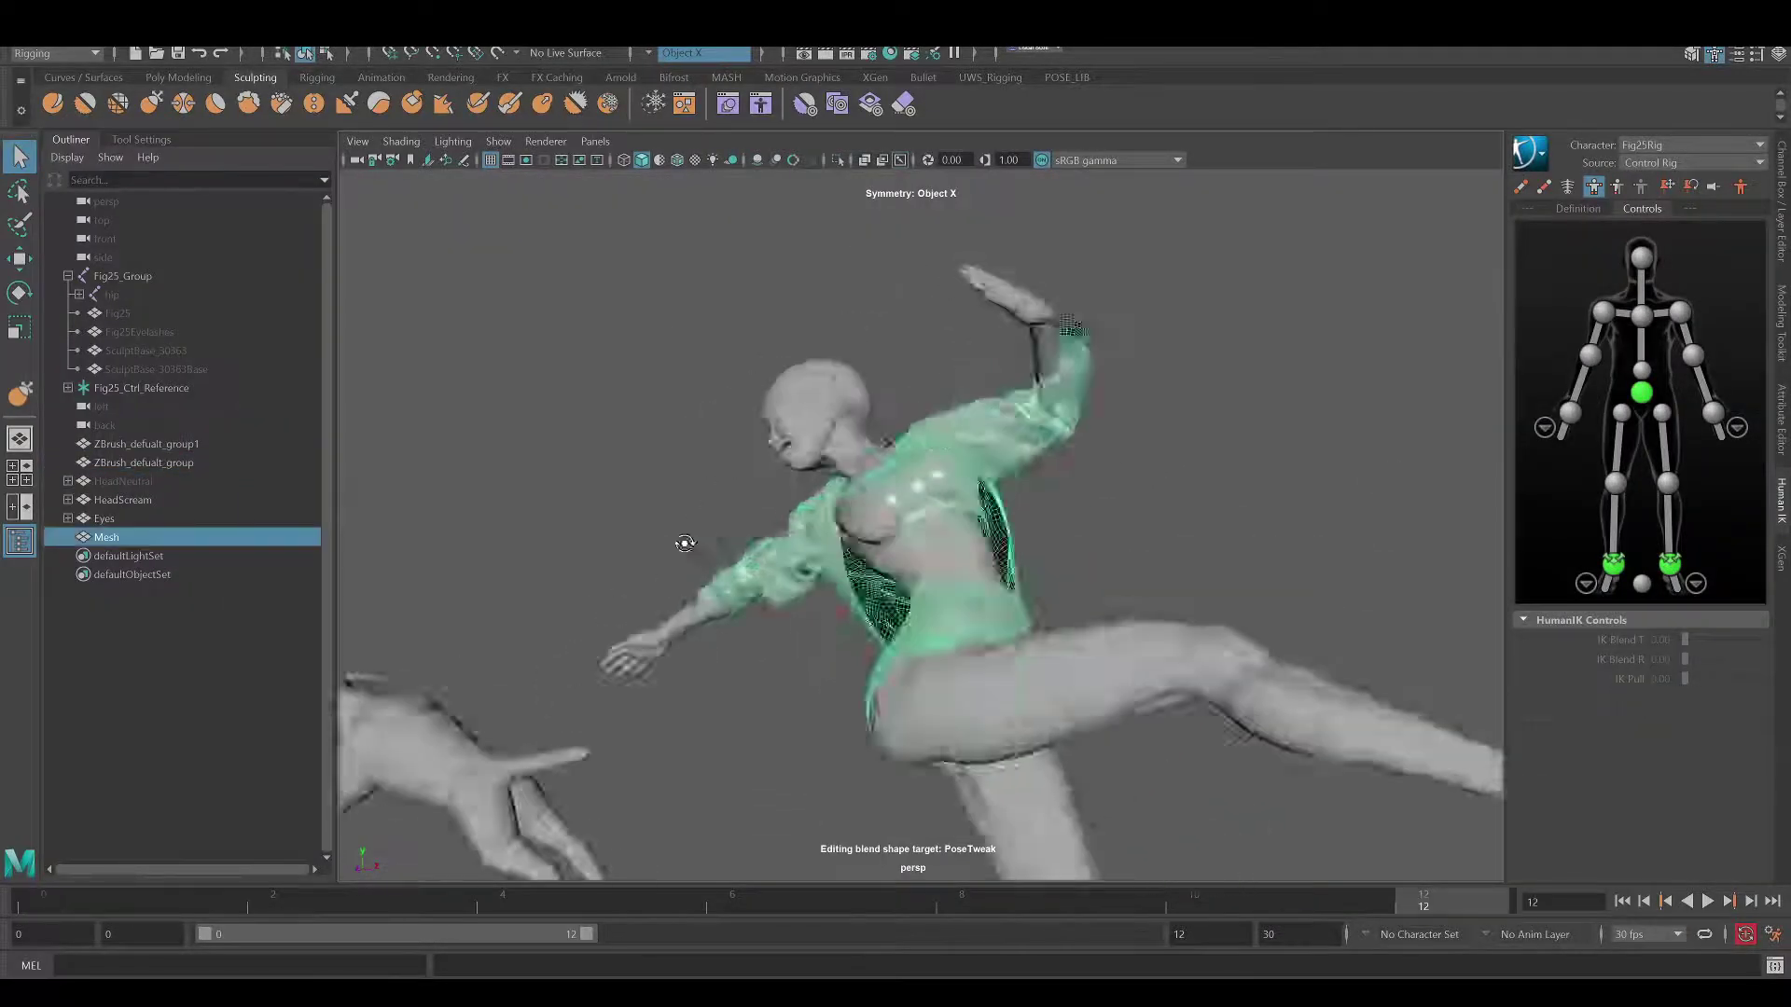
mouse_move(680, 540)
alt+mouse_down()
mouse_move(562, 521)
mouse_move(688, 540)
alt+mouse_up()
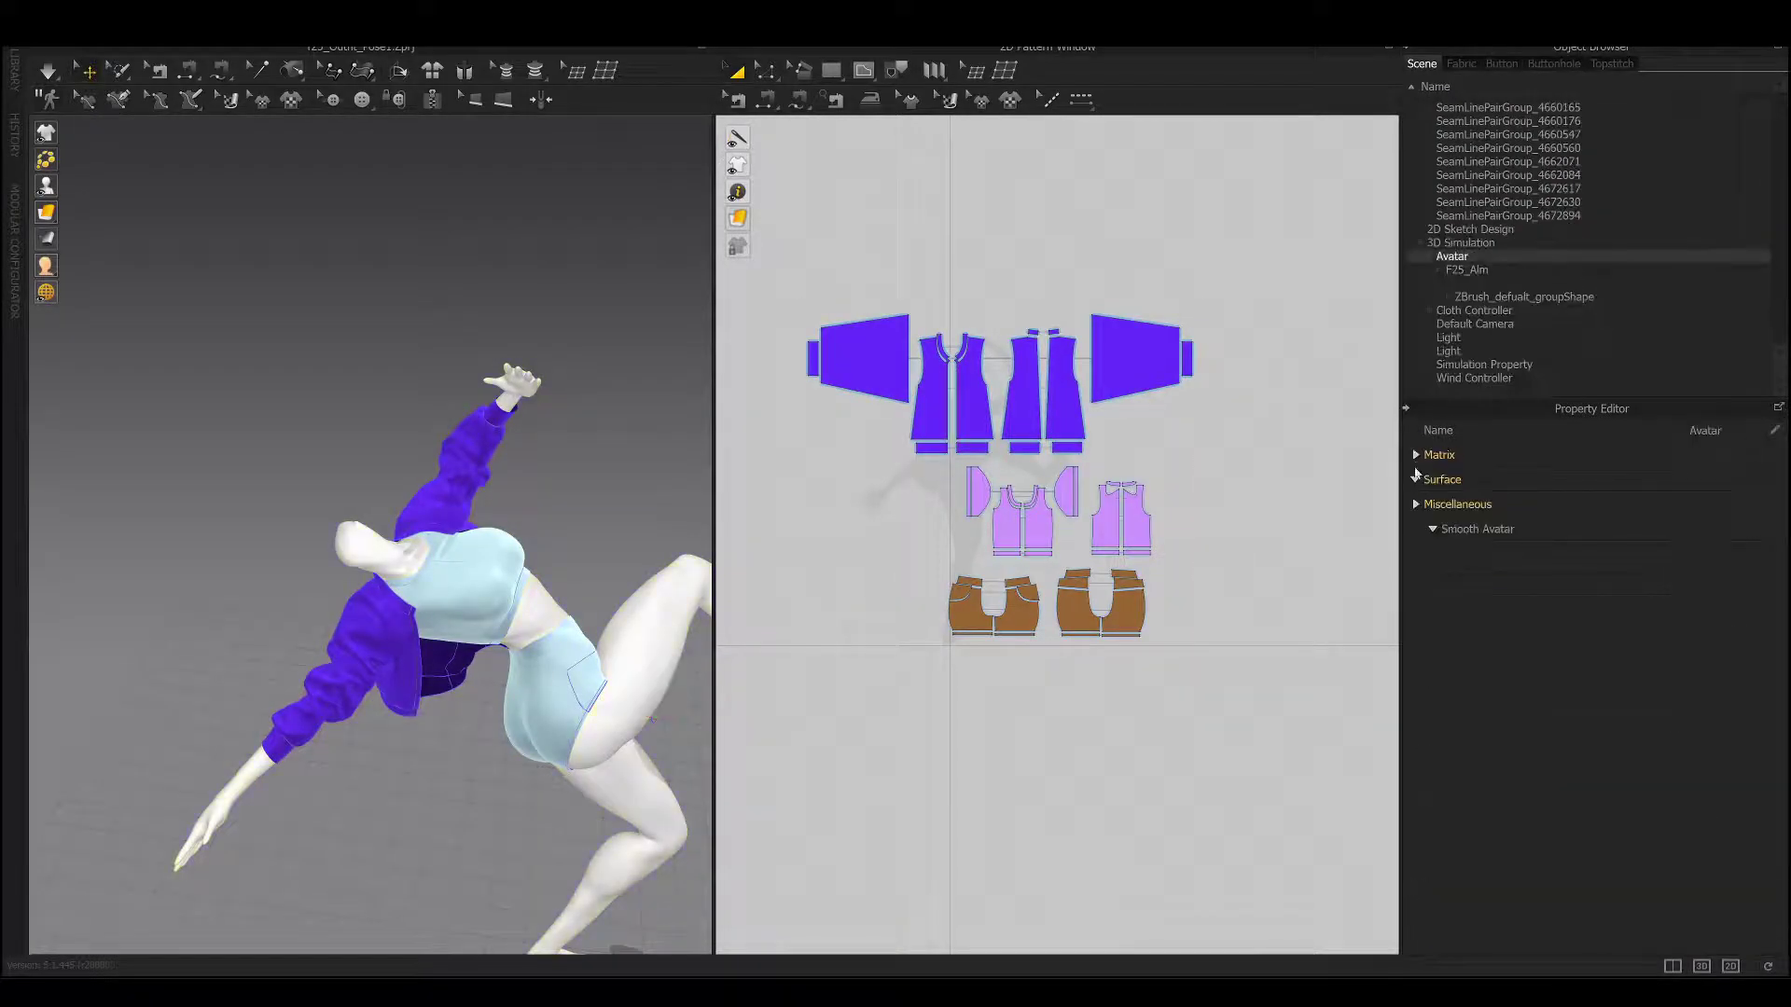
Widen the object browser panel and center the avatar from its context menu.
drag(1399, 471, 1274, 476)
mouse_move(557, 570)
right_down()
mouse_move(550, 294)
mouse_move(578, 335)
right_up()
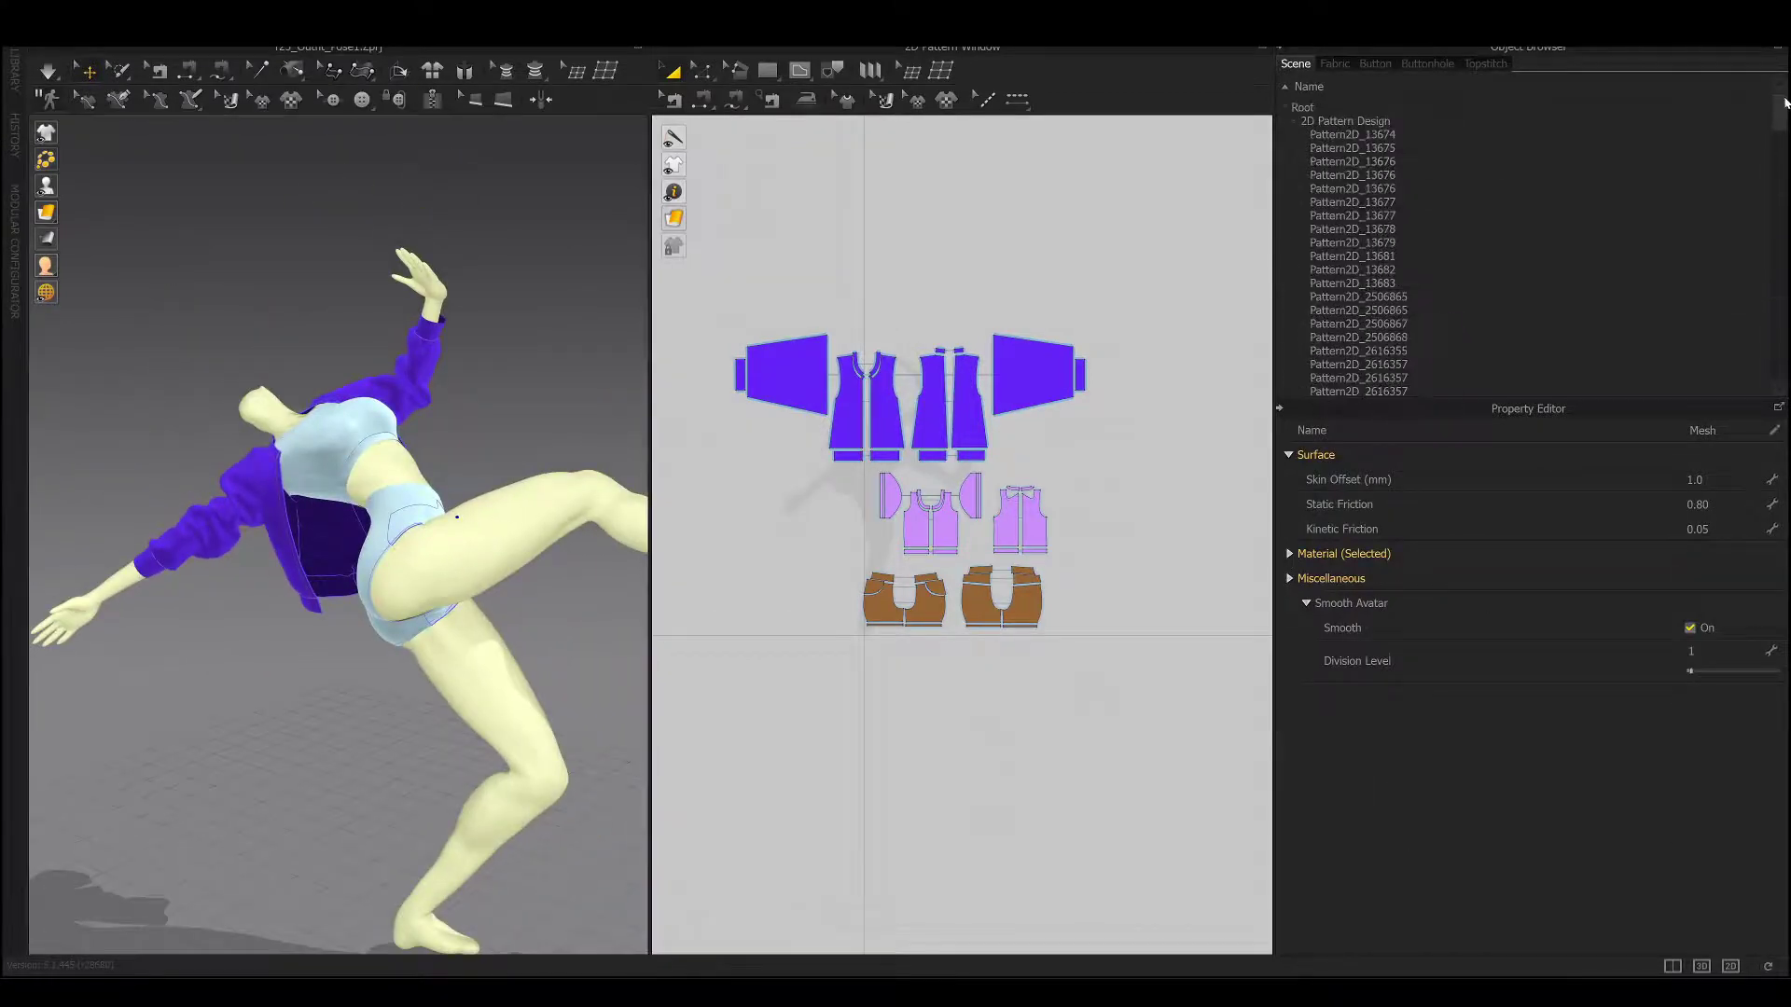
right_drag(511, 531, 505, 526)
click(740, 645)
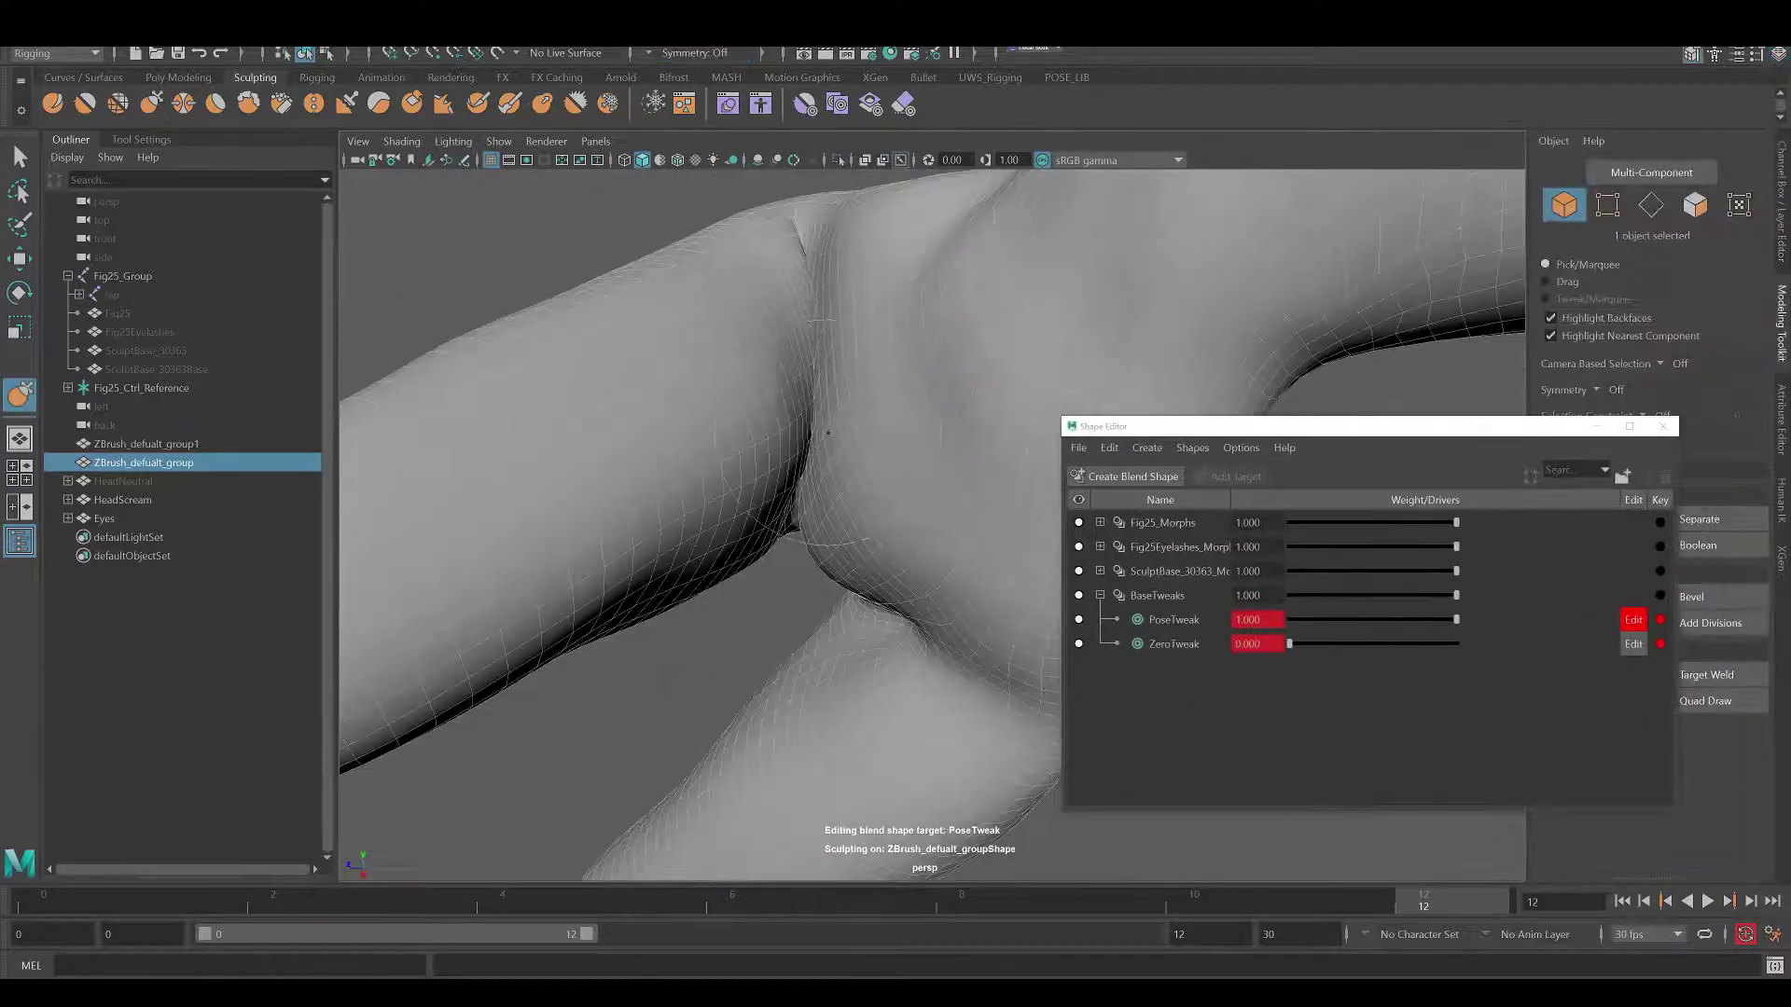
Inspect the limb crease, switch to Move, and export the body group to Alembic (frames 0–12).
mouse_move(827, 432)
alt+mouse_down()
mouse_move(895, 467)
mouse_move(863, 471)
mouse_move(852, 512)
mouse_move(867, 508)
mouse_move(799, 499)
mouse_move(843, 484)
mouse_move(774, 467)
mouse_move(885, 439)
mouse_move(912, 500)
mouse_move(876, 485)
mouse_move(816, 524)
mouse_move(924, 588)
alt+mouse_up()
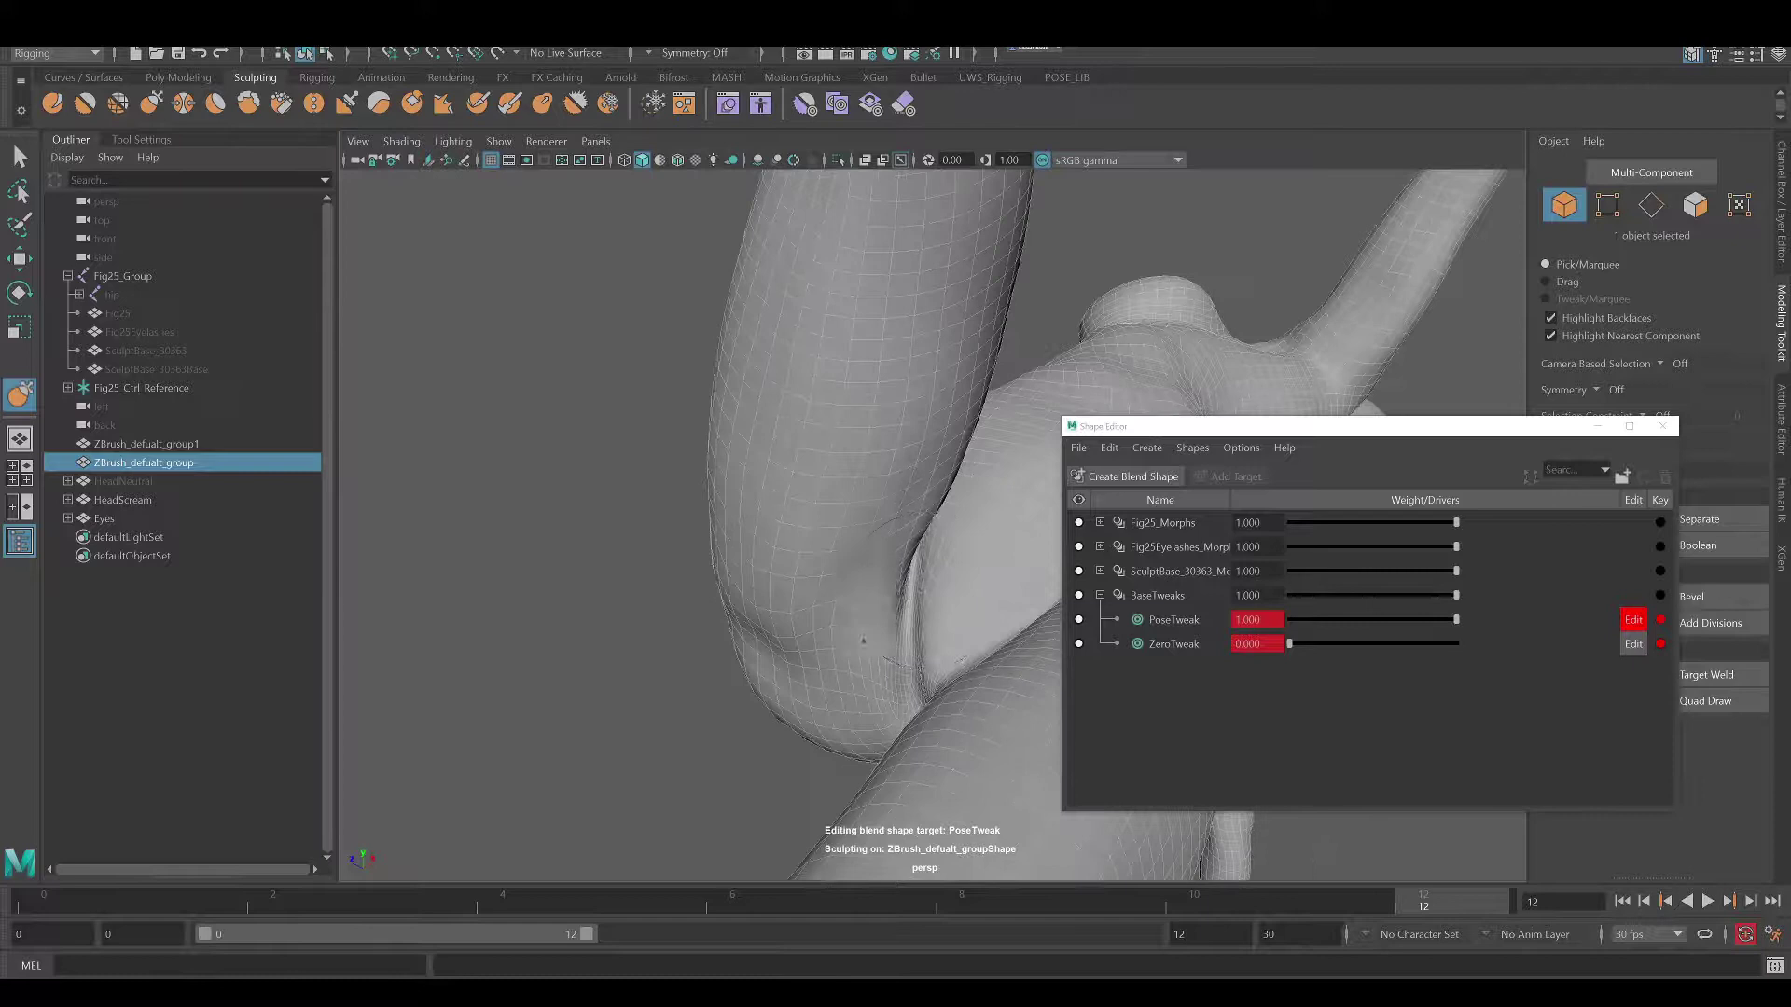
mouse_move(864, 639)
alt+mouse_down()
mouse_move(799, 671)
mouse_move(902, 541)
mouse_move(800, 559)
mouse_move(797, 494)
mouse_move(992, 511)
mouse_move(863, 408)
alt+mouse_up()
key(w)
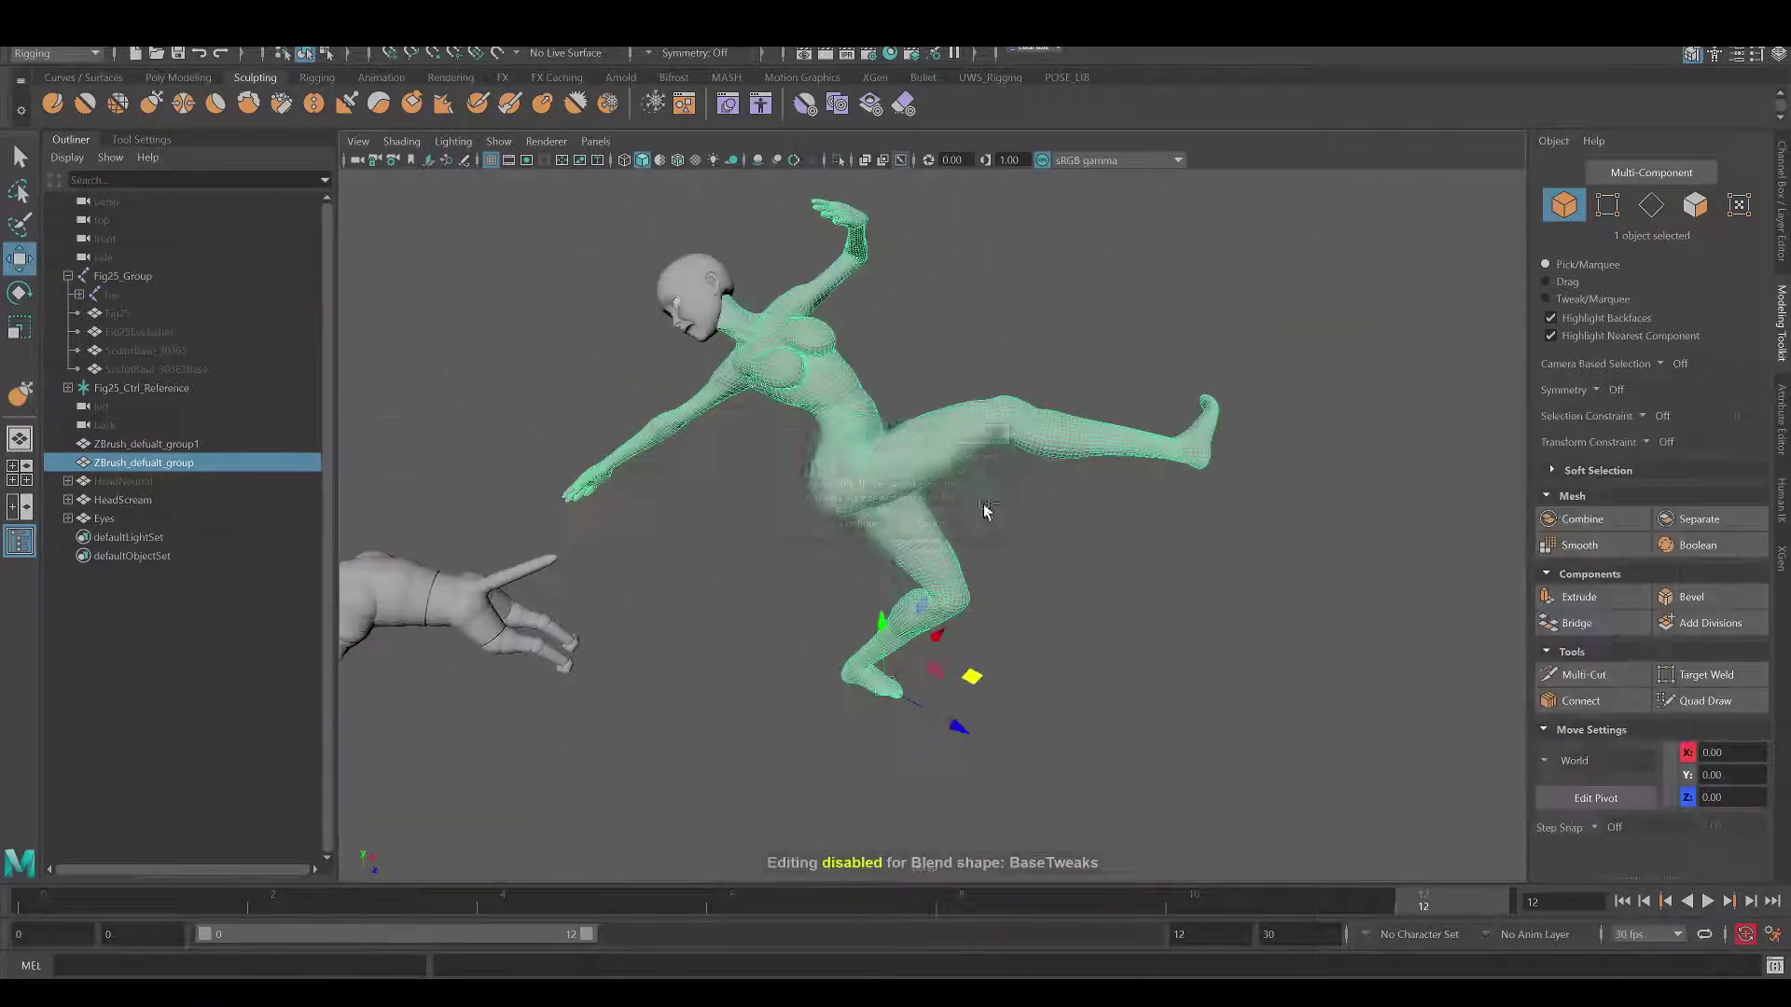
click(790, 170)
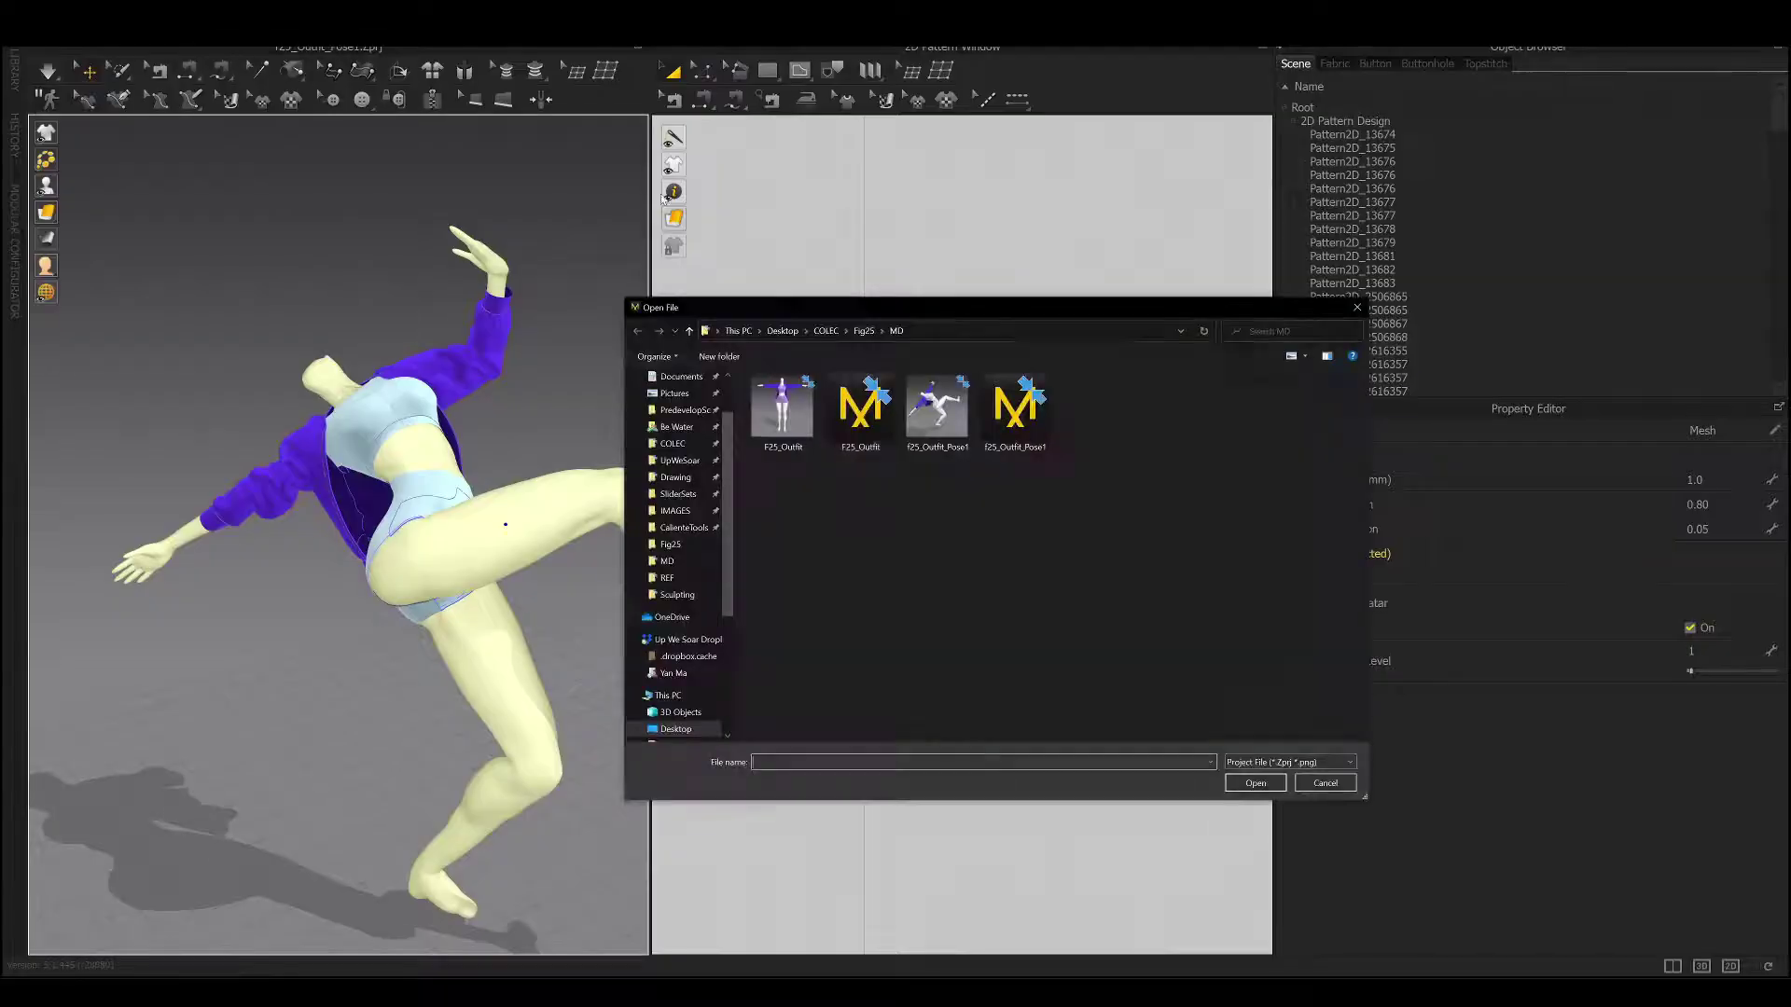
Open the outfit project file and dismiss the loading notice.
double_click(859, 406)
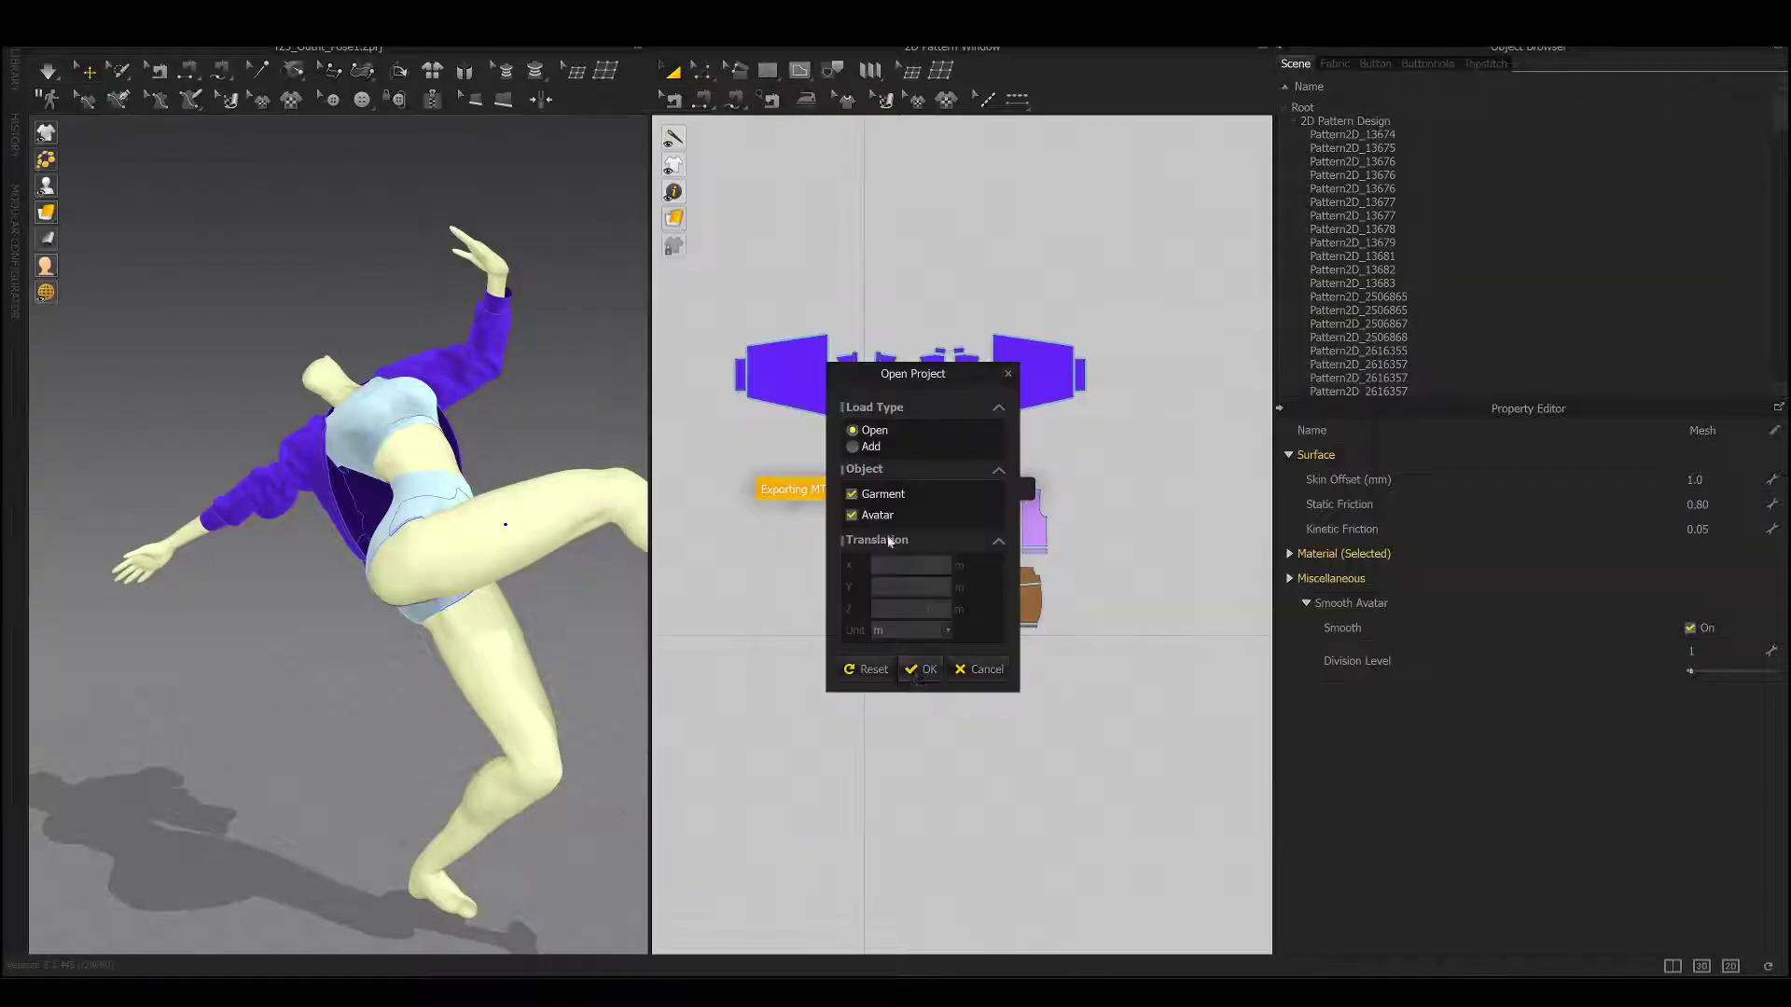
key(Return)
click(895, 558)
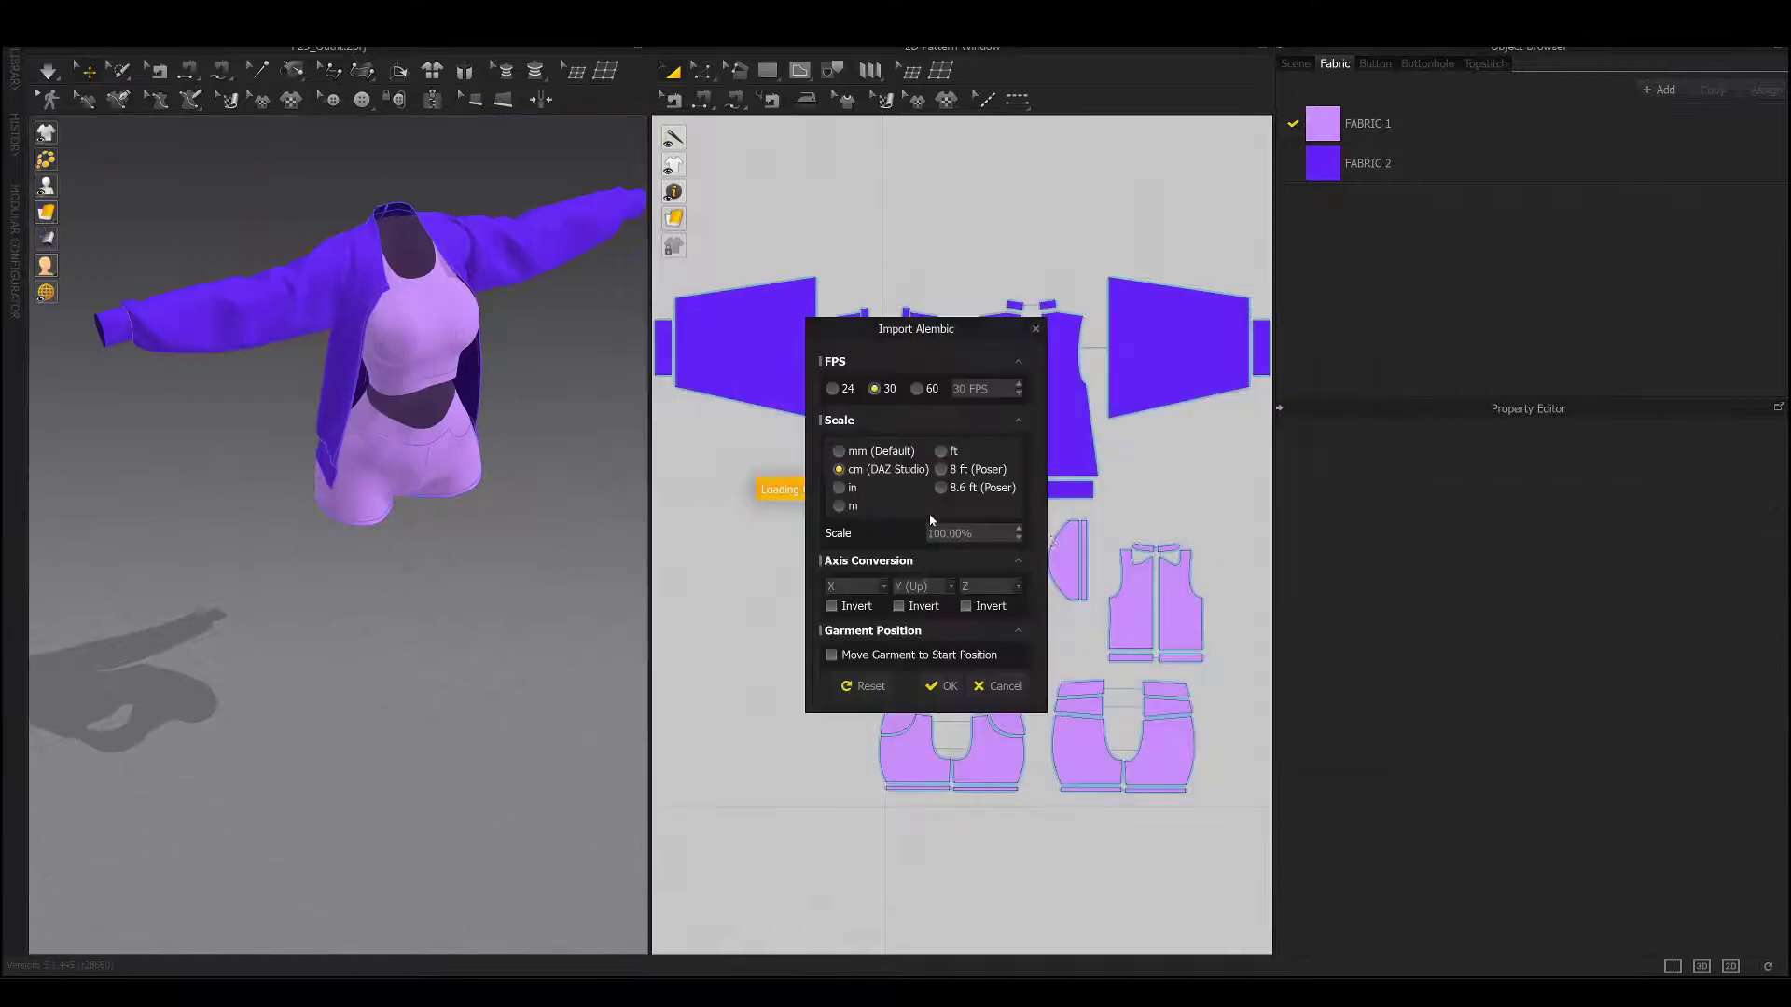
Import the Alembic avatar in centimetres, play its motion, and turn on simulation.
click(392, 558)
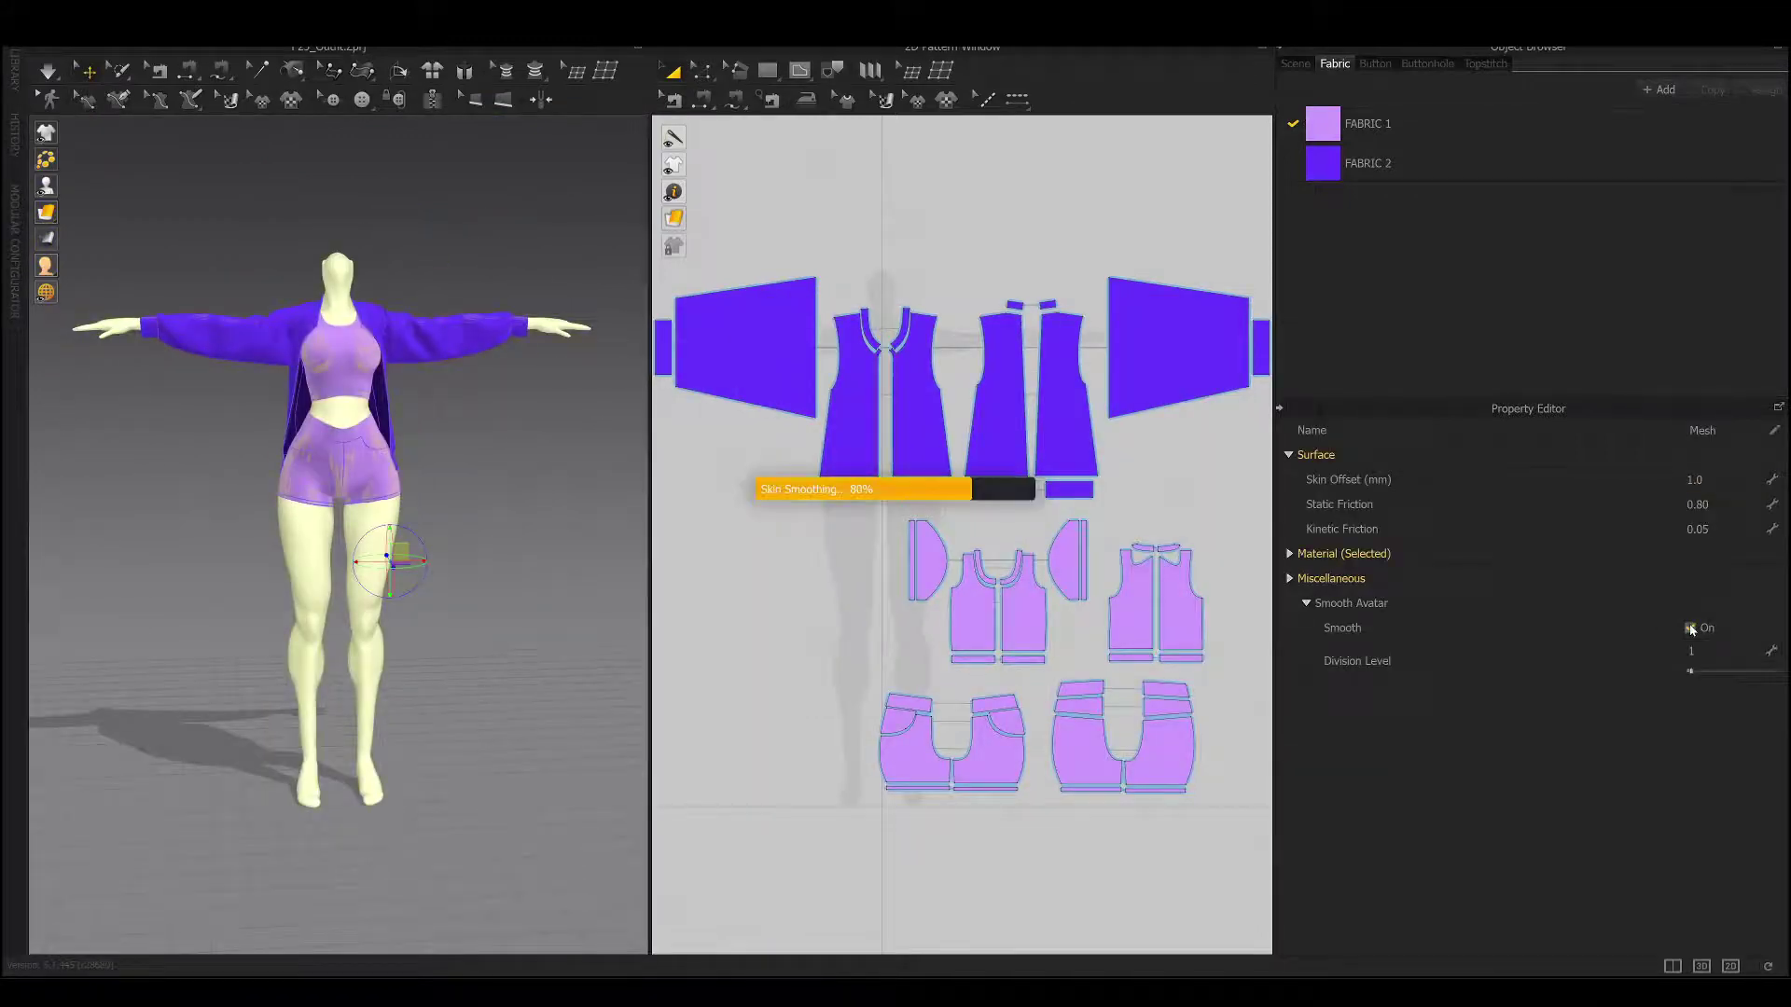
scroll(340, 460, up, 2)
click(385, 168)
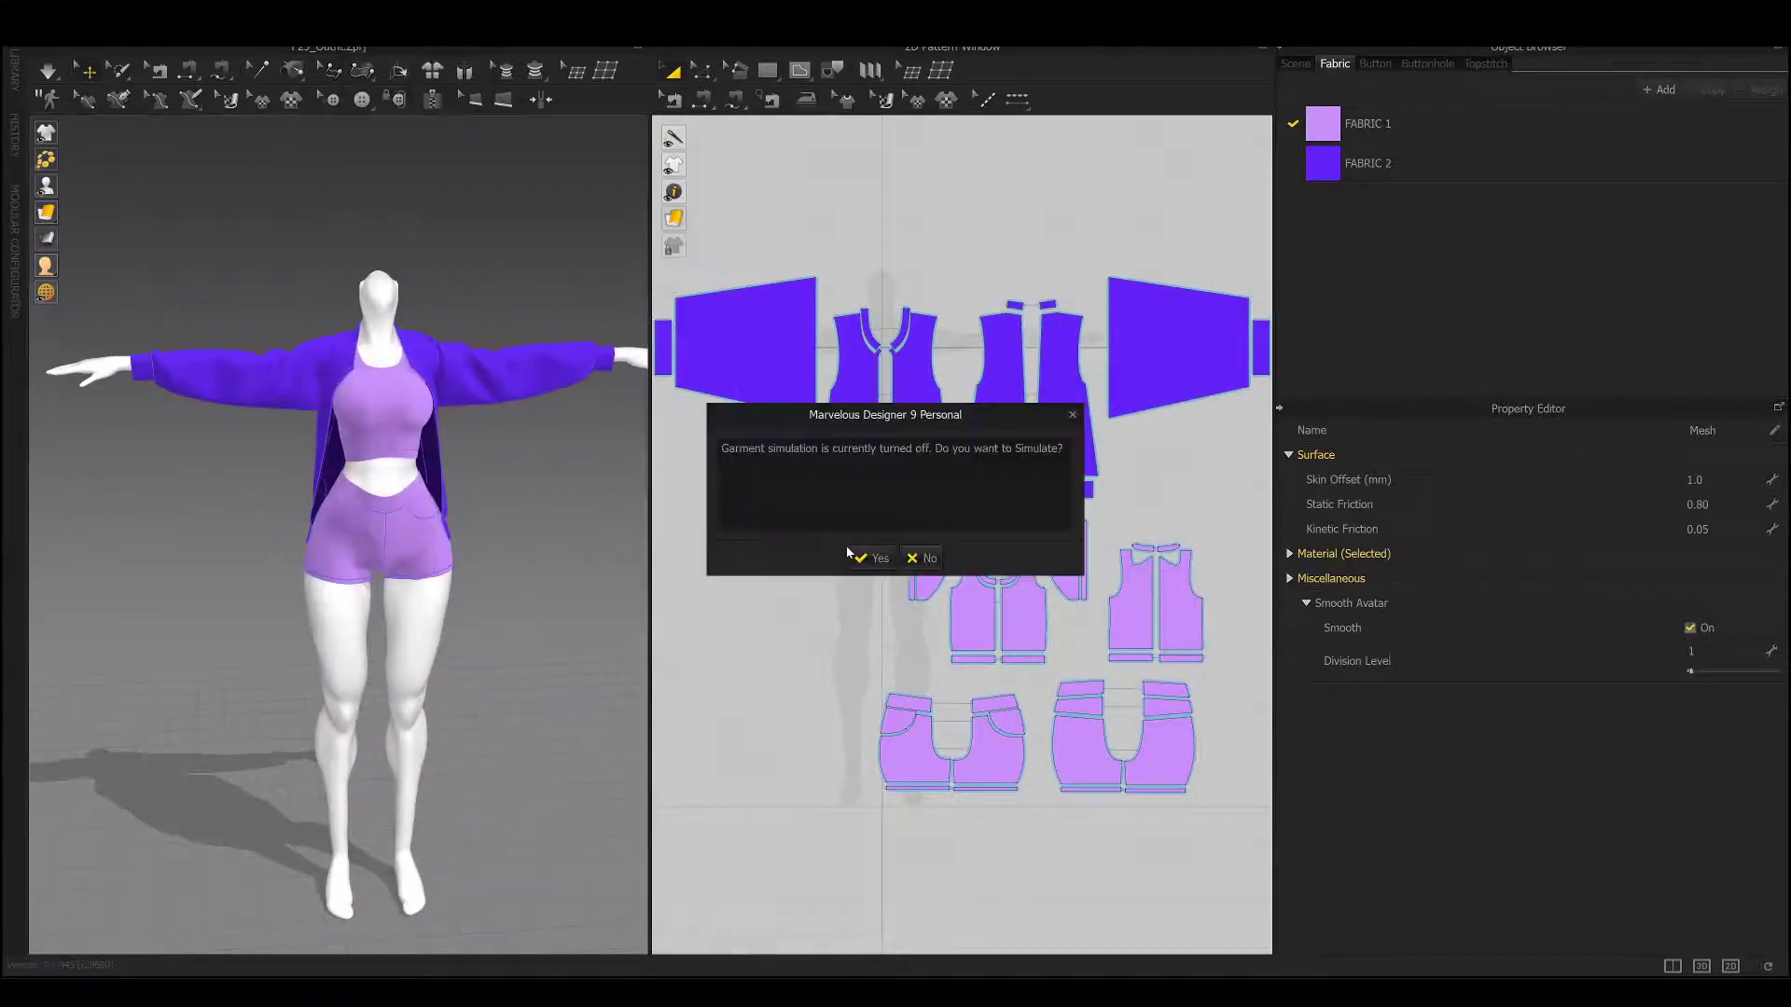
click(867, 557)
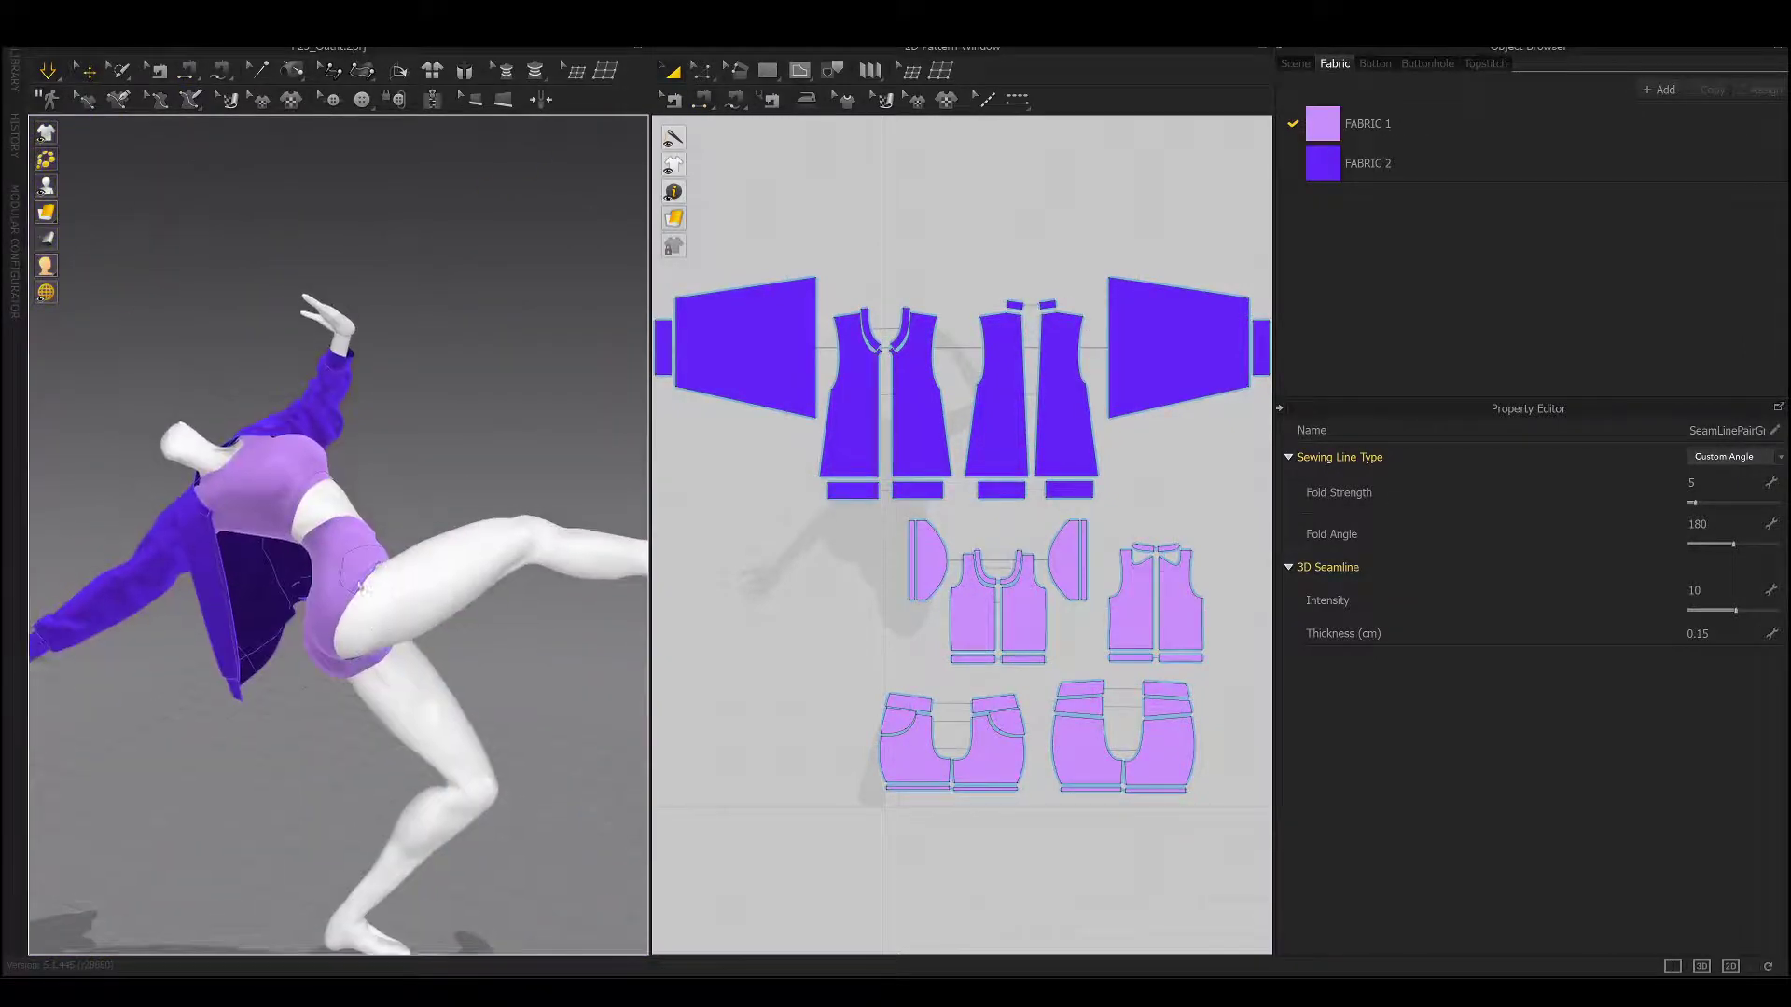
Create an orange Denim_Raw FABRIC 3 and assign it to all the shorts pattern pieces.
click(485, 461)
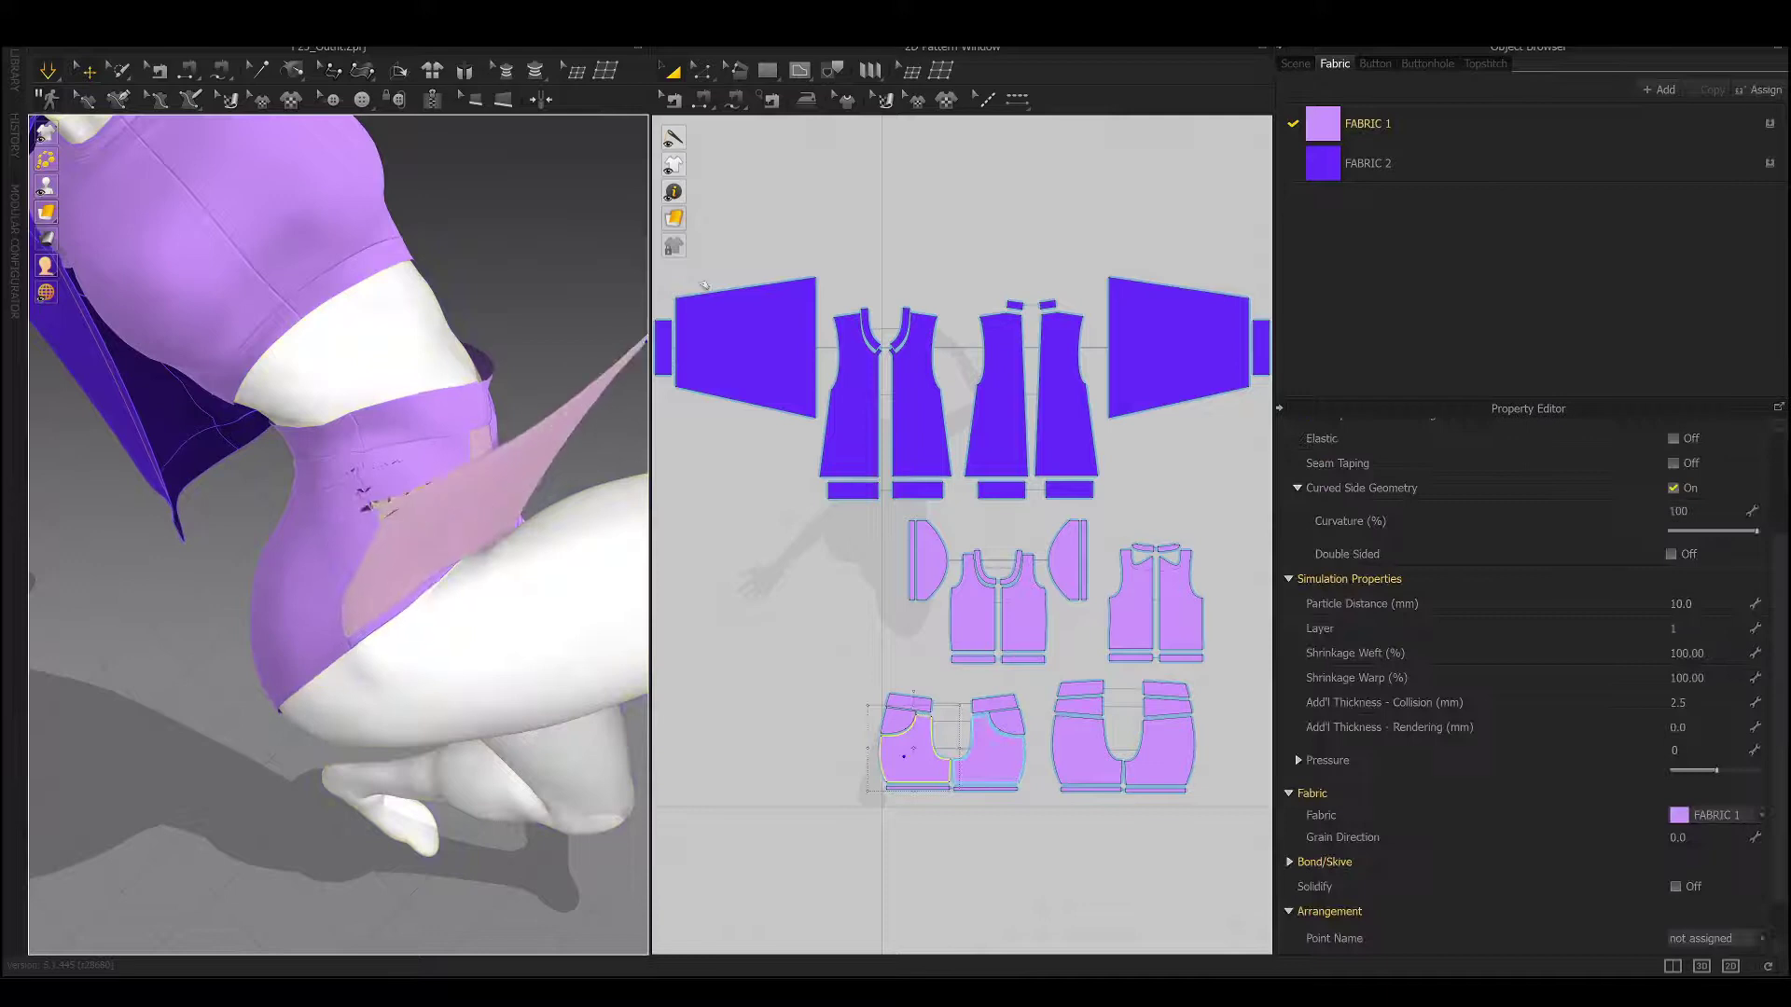
click(448, 522)
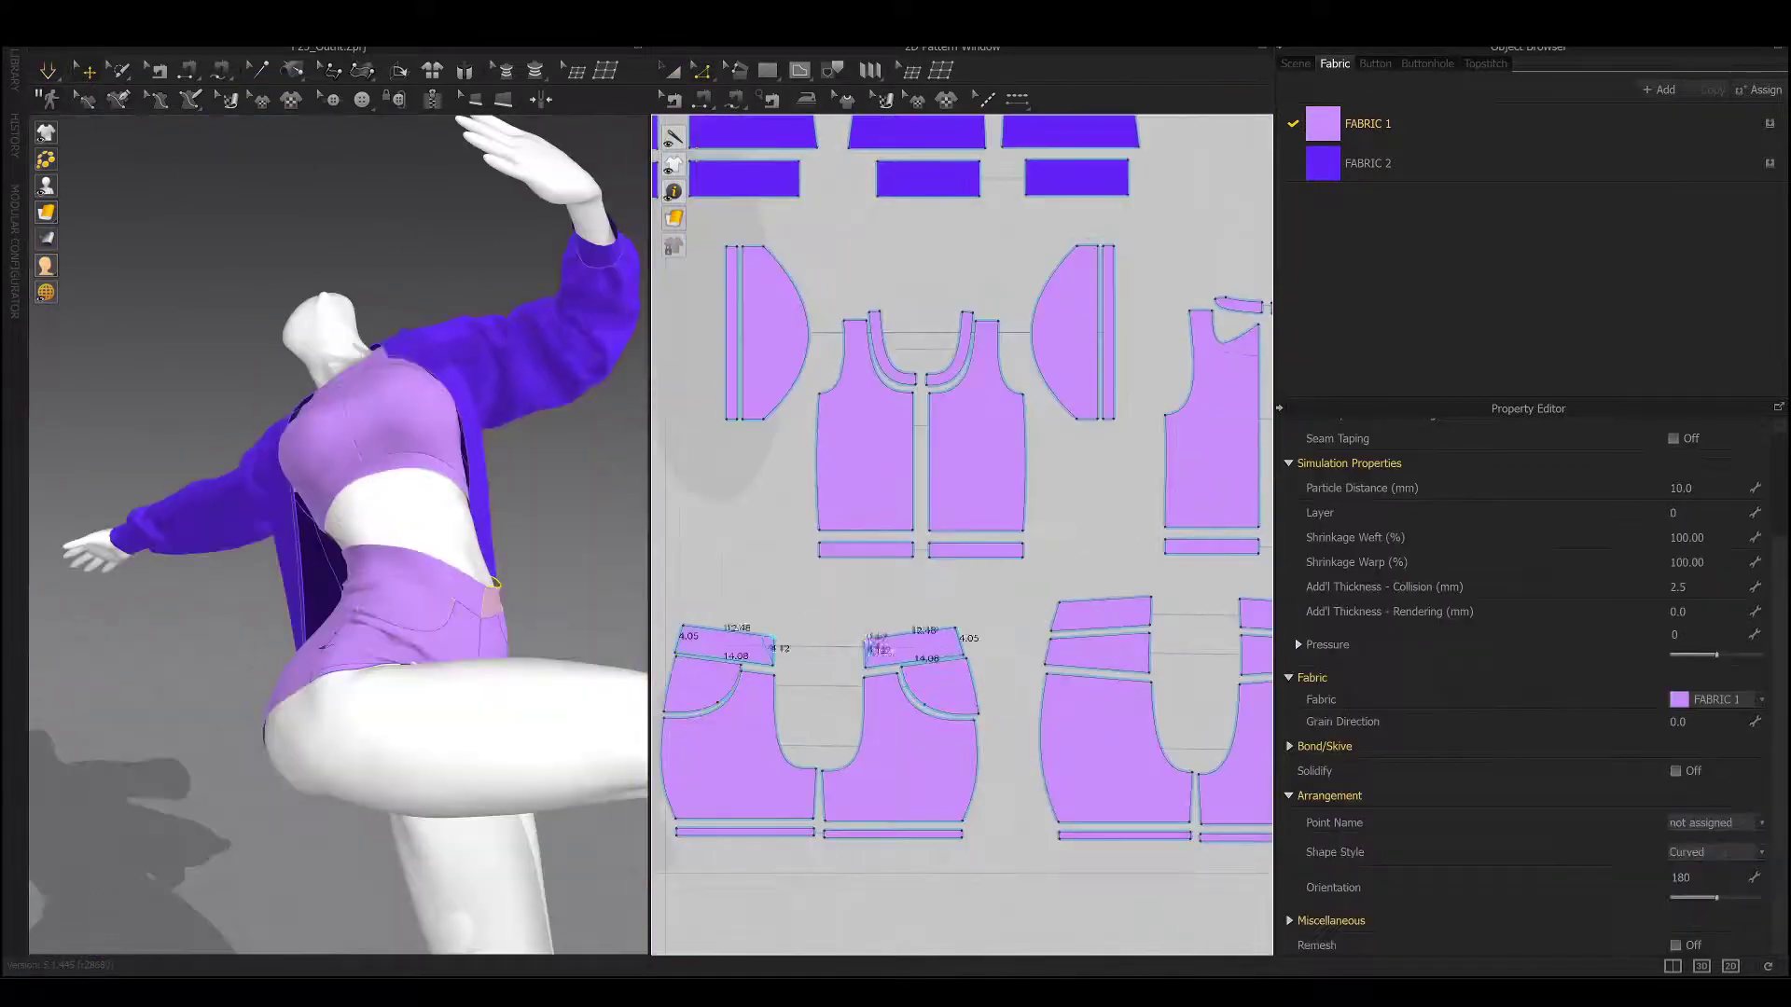
scroll(979, 591, up, 4)
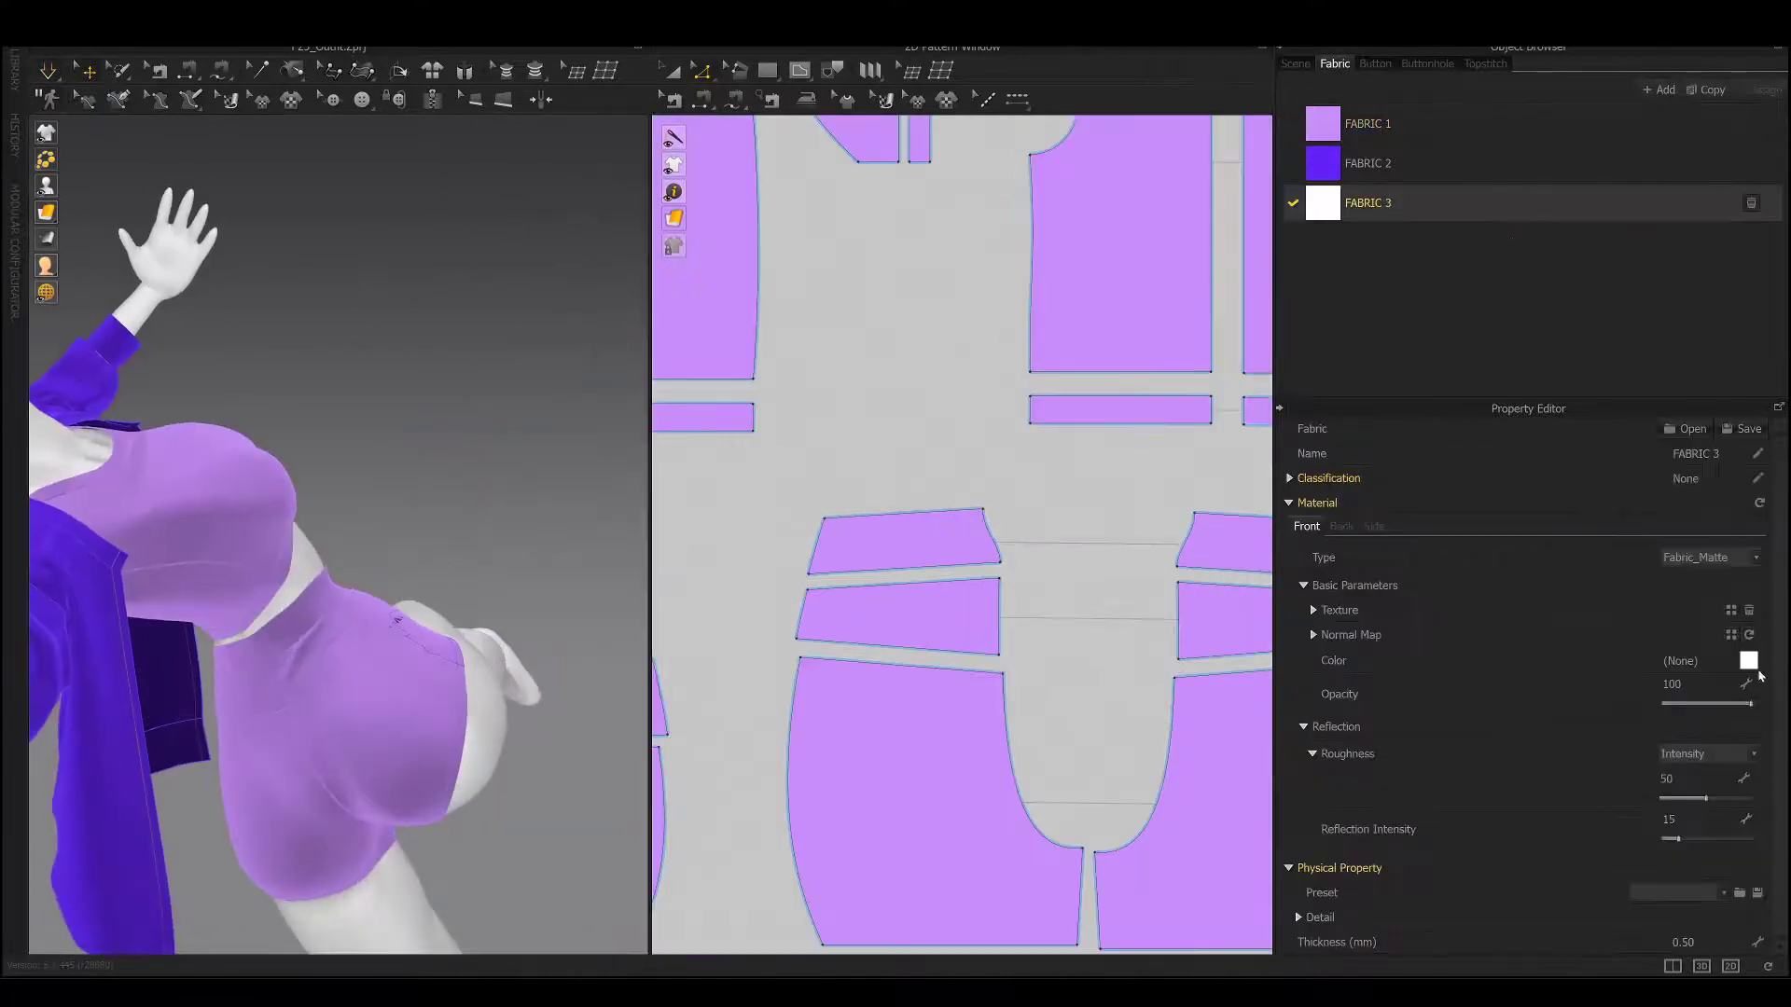
click(1749, 660)
click(943, 911)
click(1724, 893)
click(1679, 308)
click(395, 618)
click(1716, 815)
click(1707, 859)
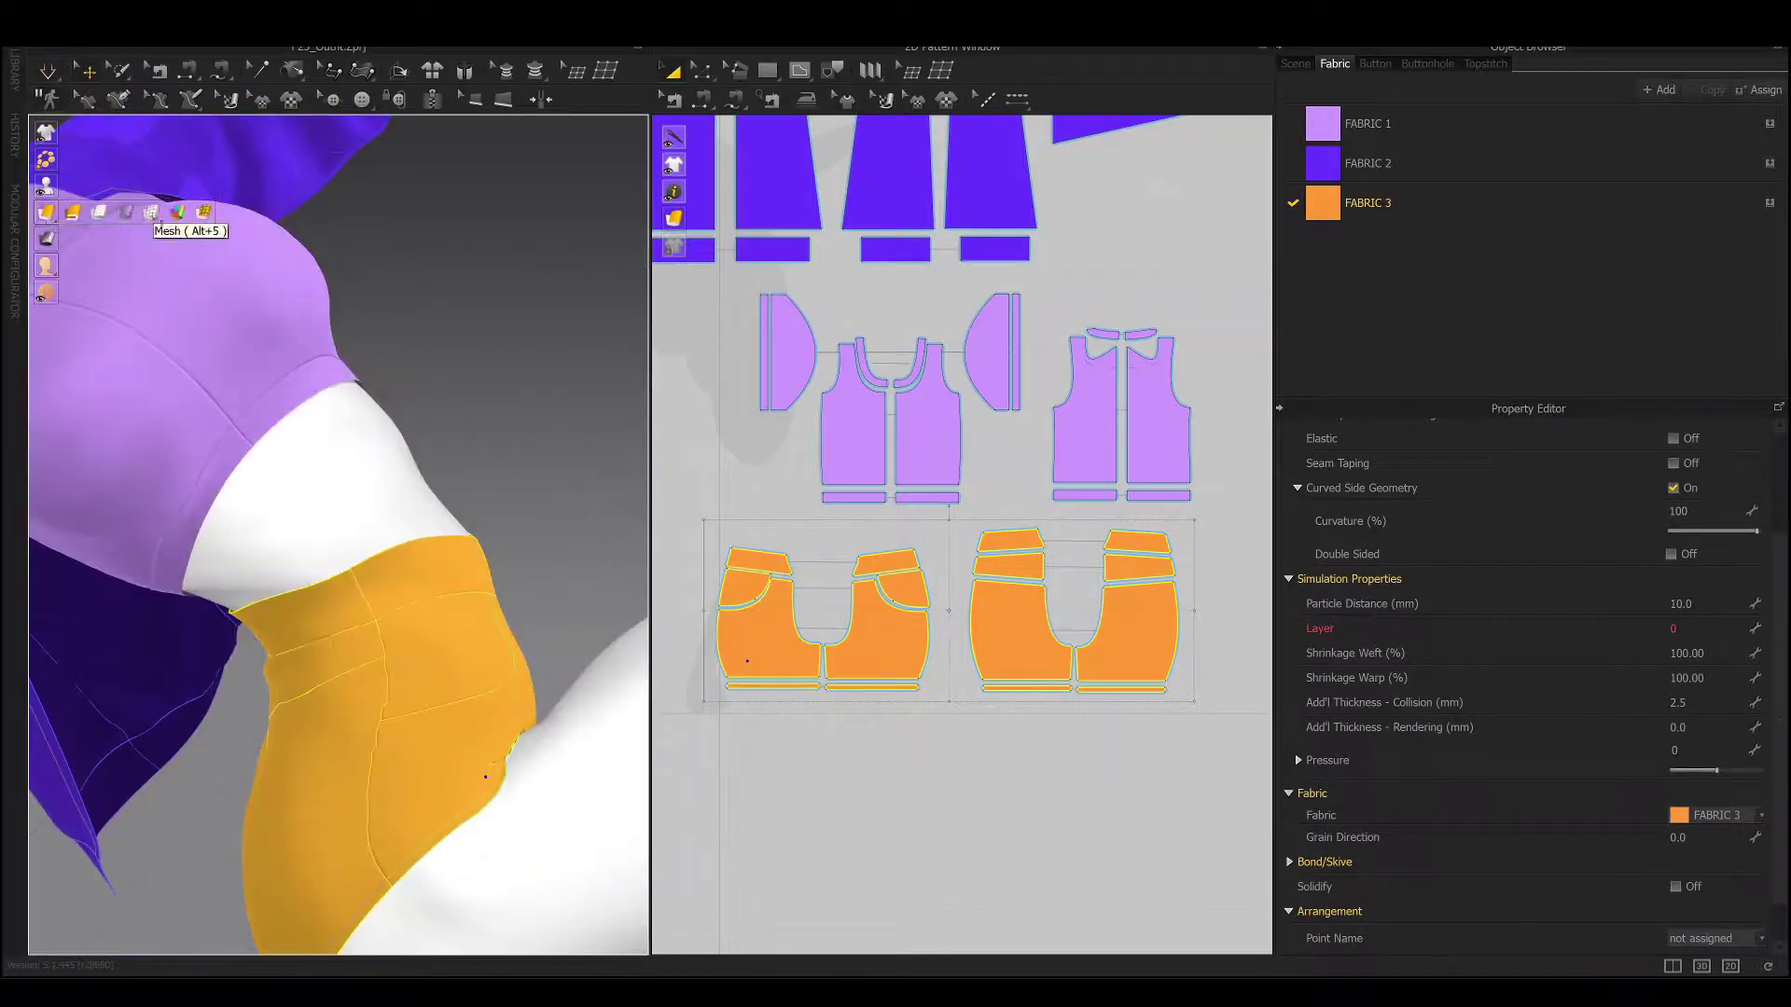
Switch the 3D garment display to wireframe mesh and orbit toward the figure's front.
click(151, 213)
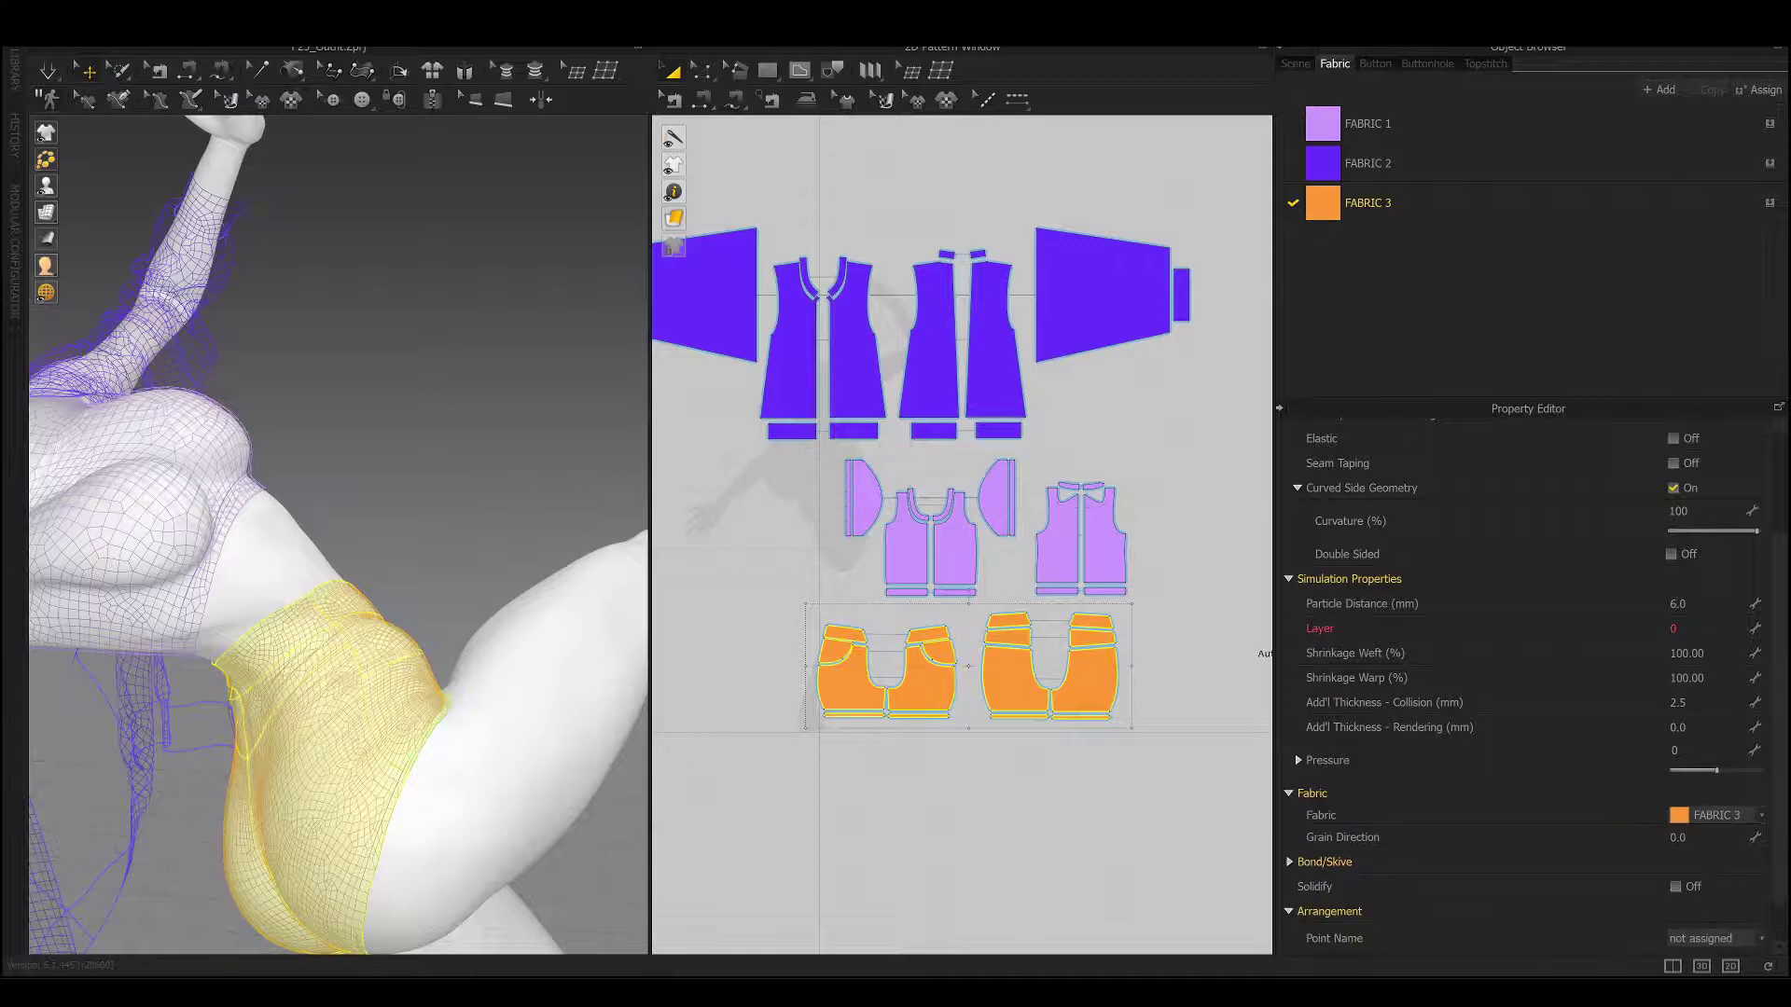
right_drag(522, 485, 601, 484)
scroll(439, 695, up, 3)
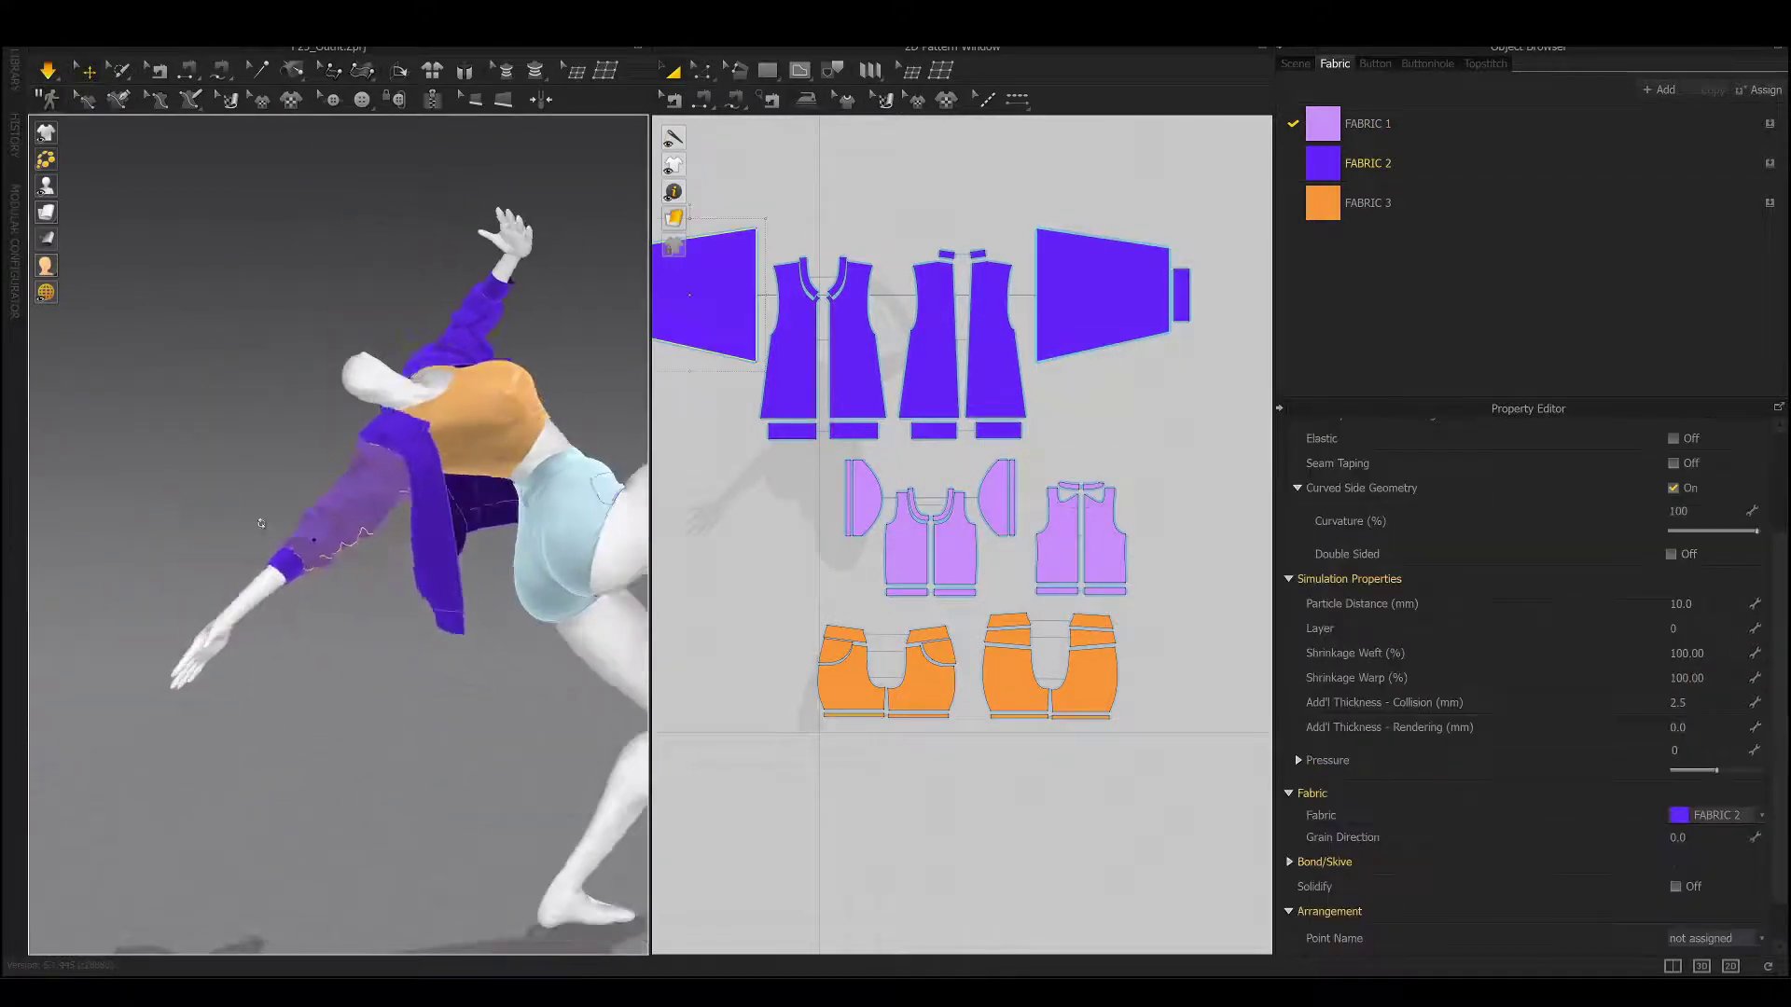
Re-simulate the selected jacket, save the project with its animation, and begin the Outfit1 OBJ export.
drag(261, 523, 99, 421)
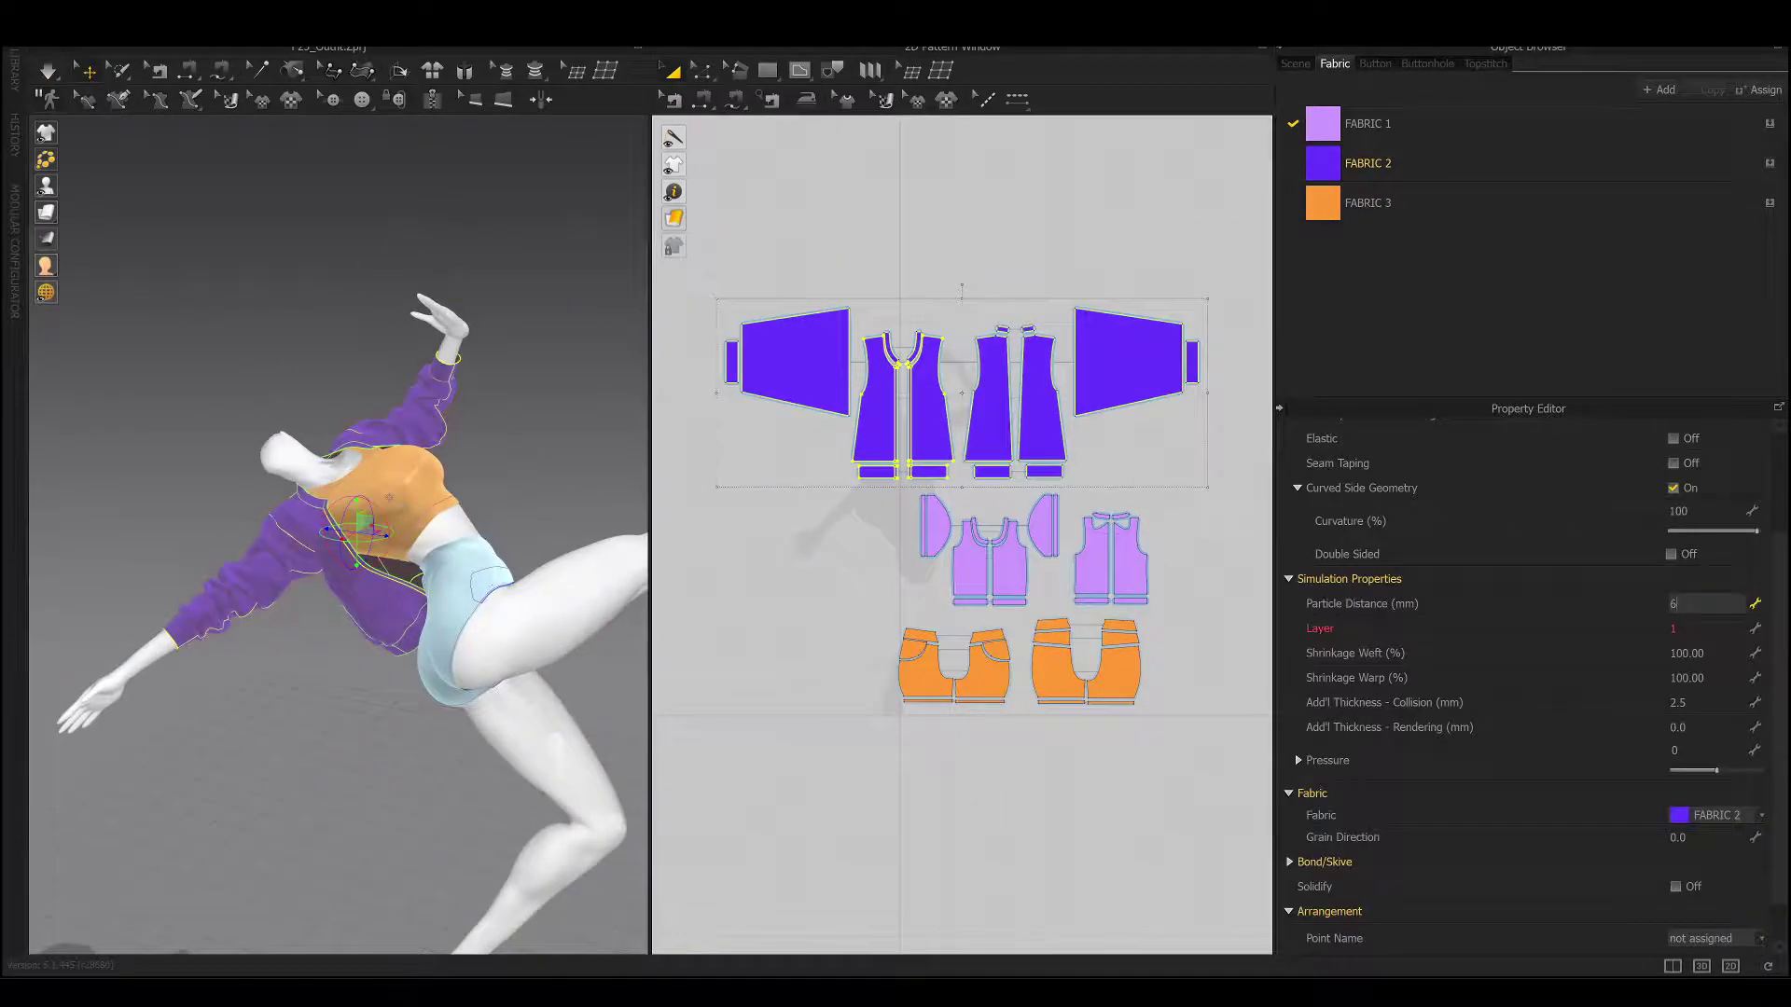
key(space)
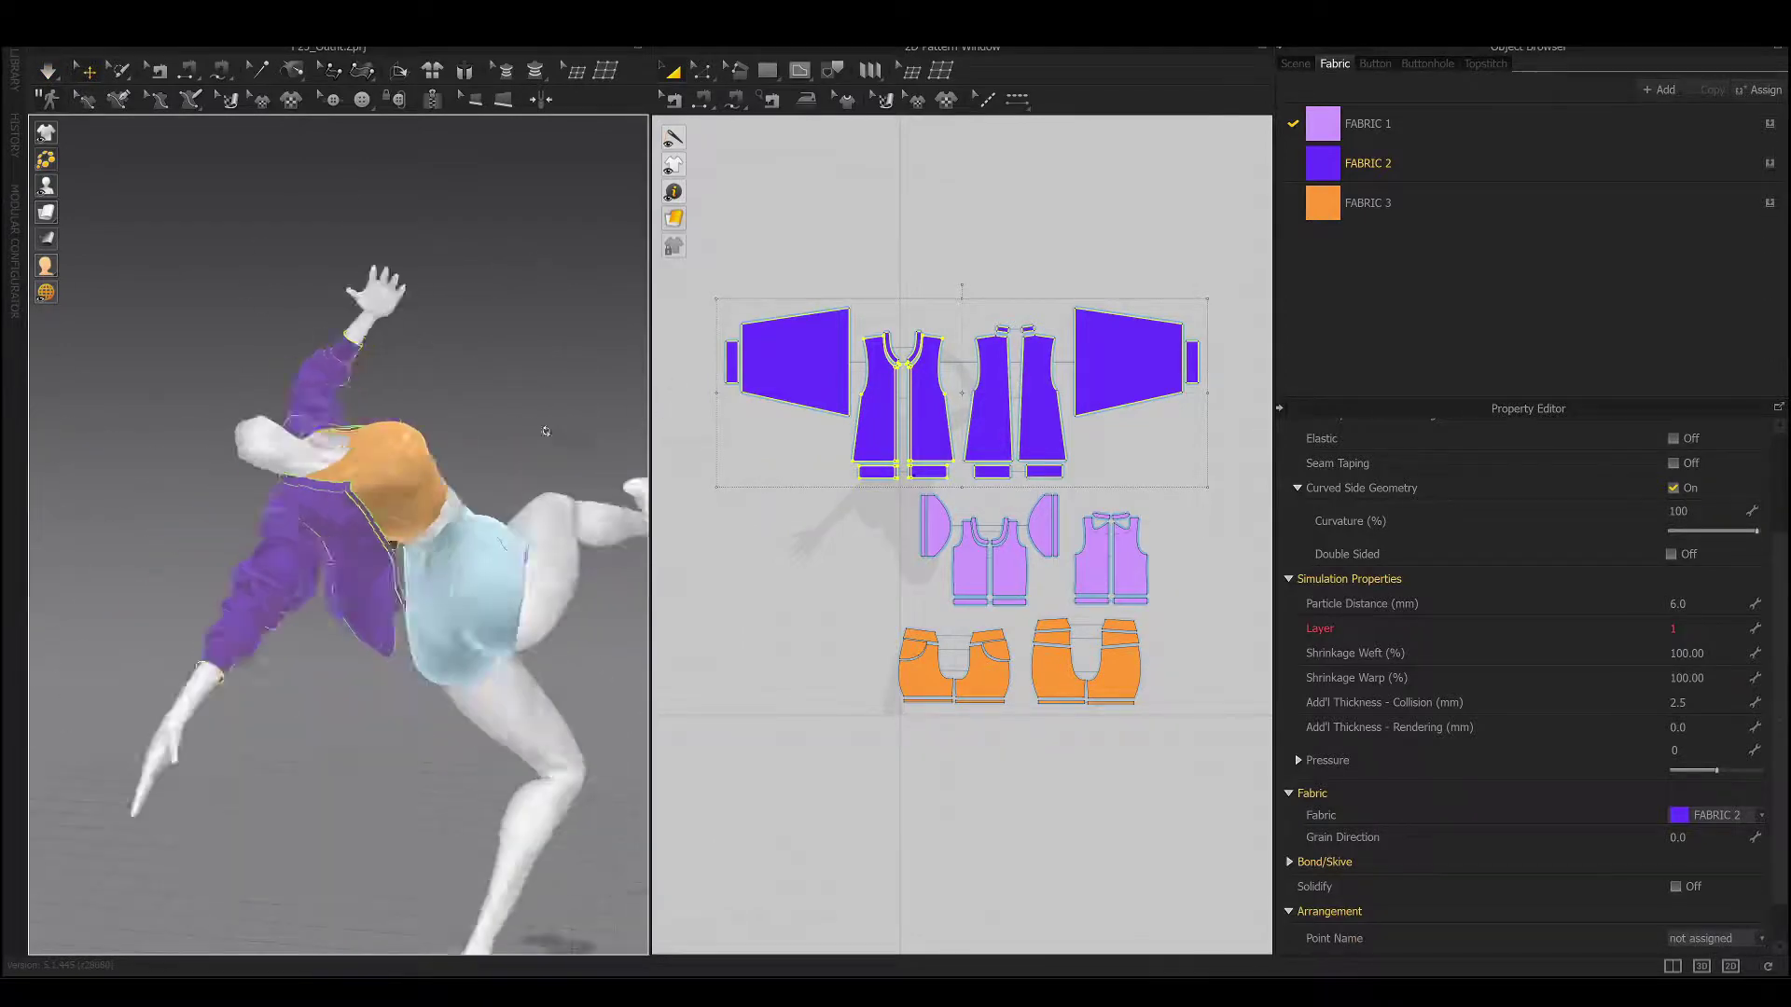
key(ctrl+shift+s)
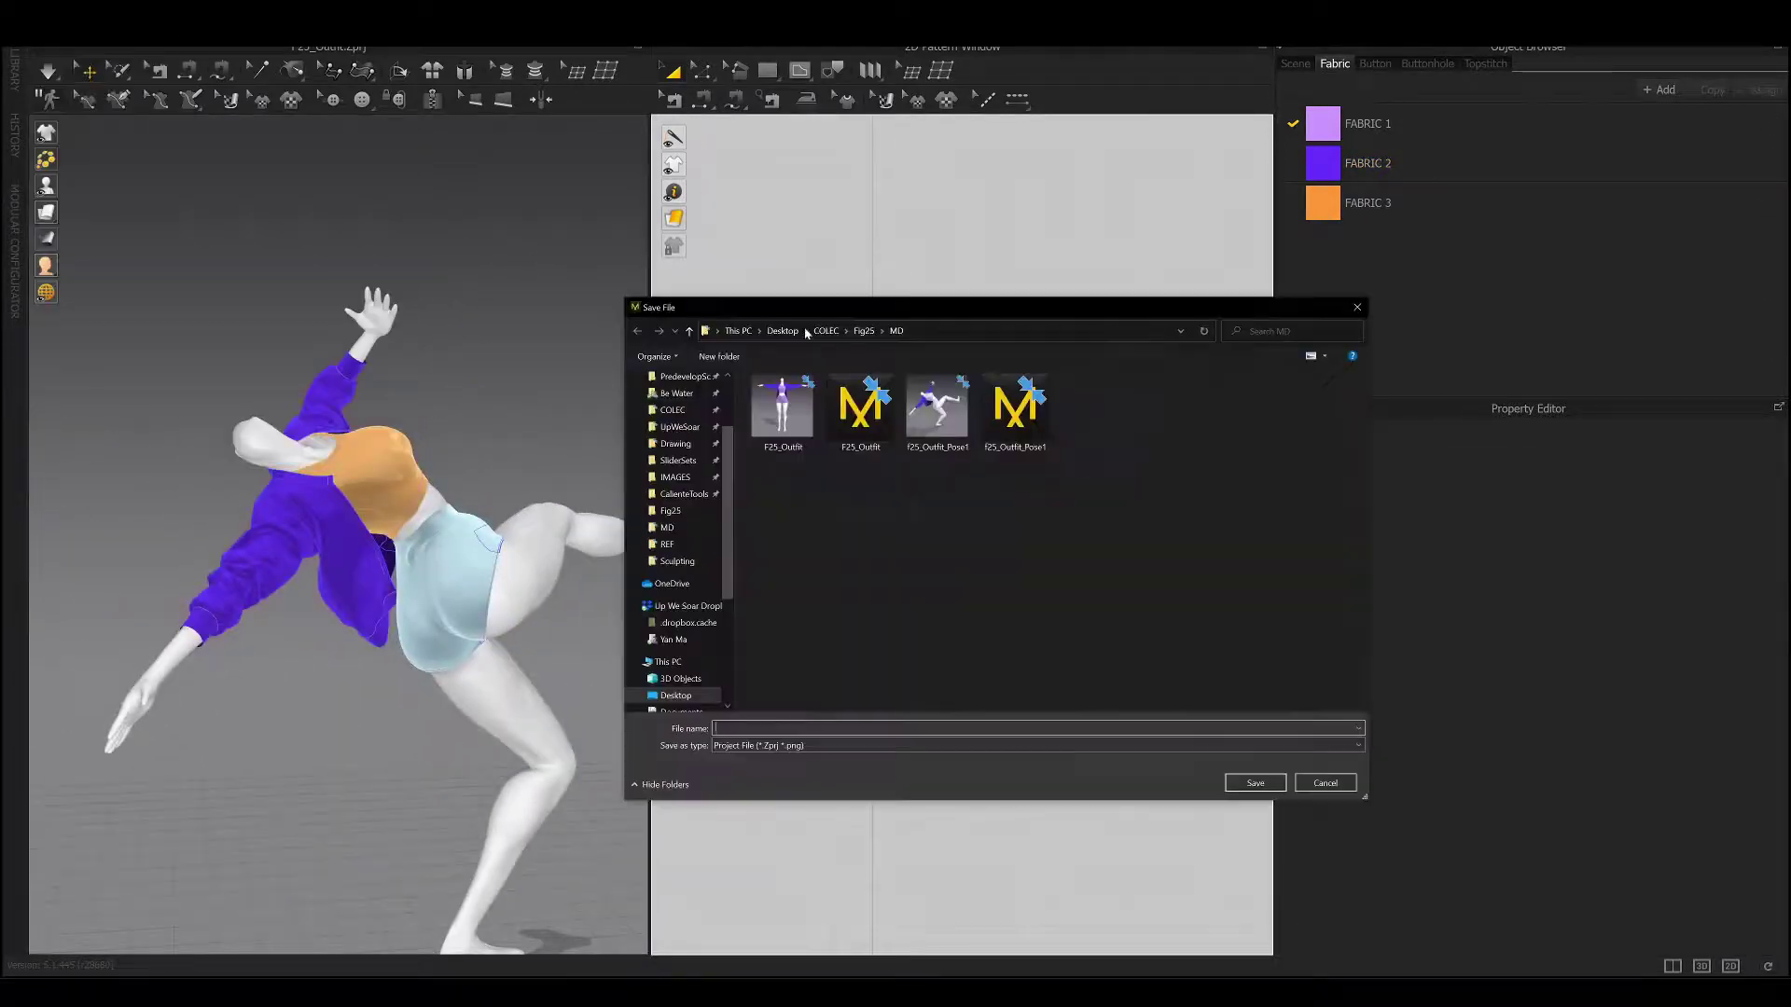
key(y)
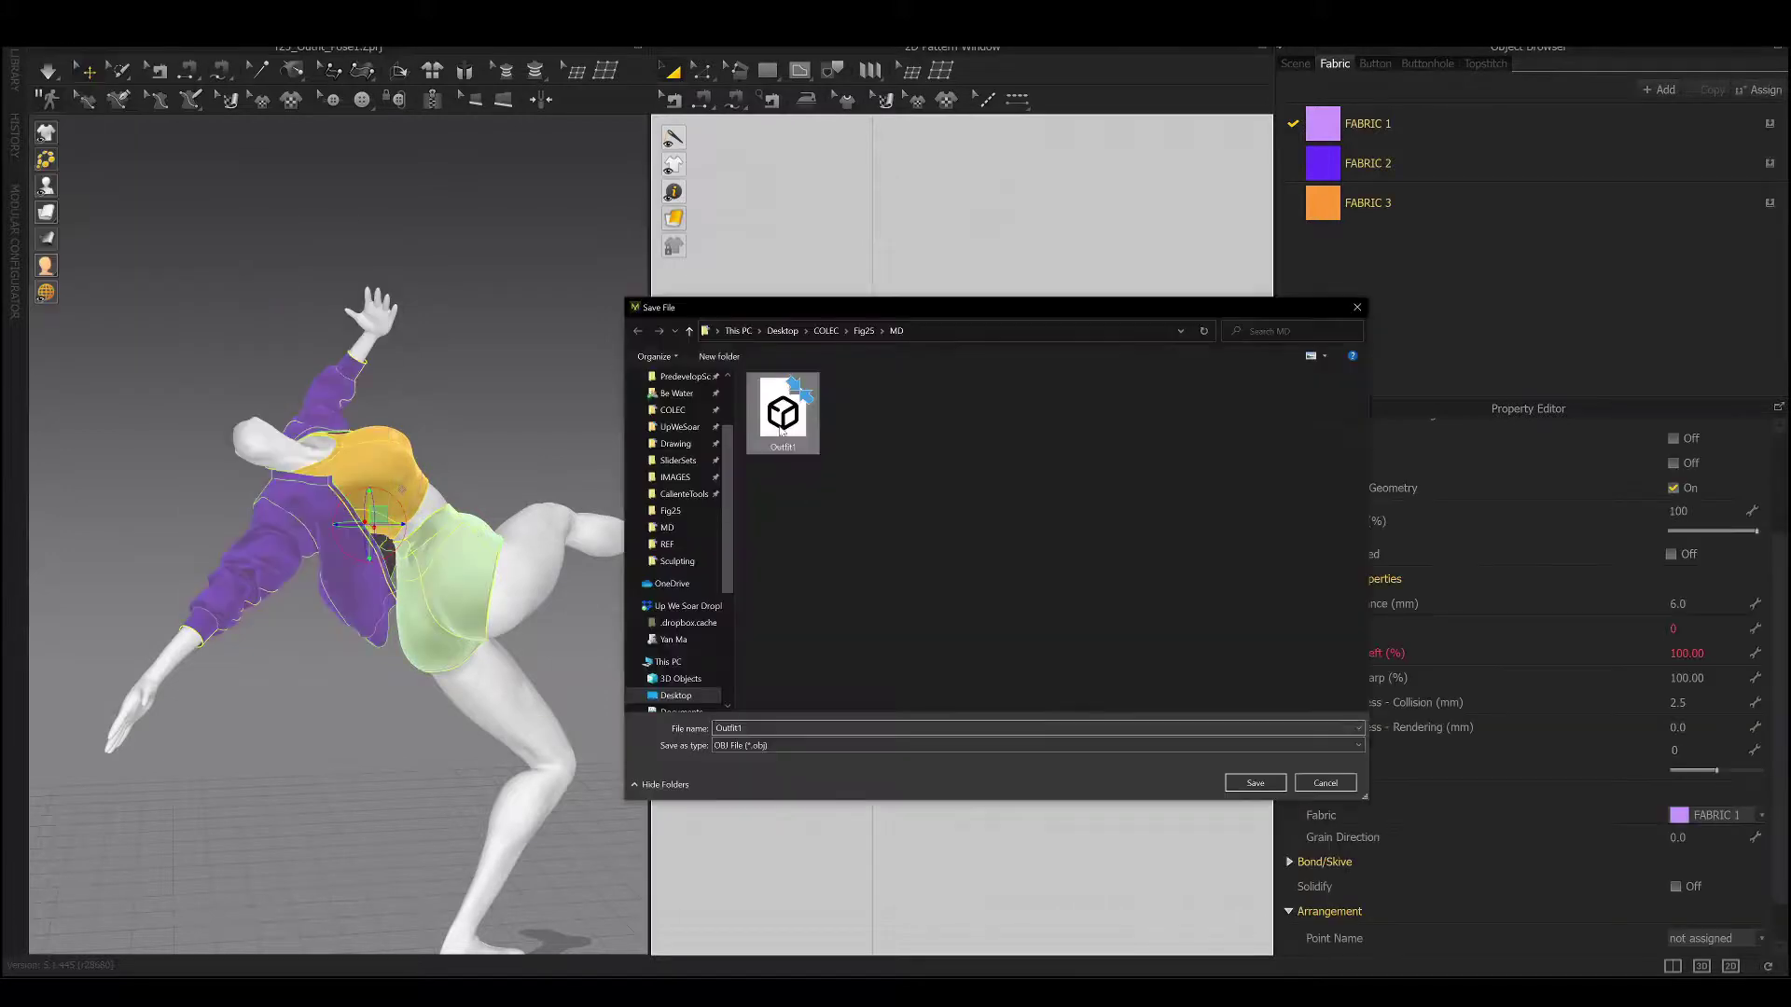
key(Return)
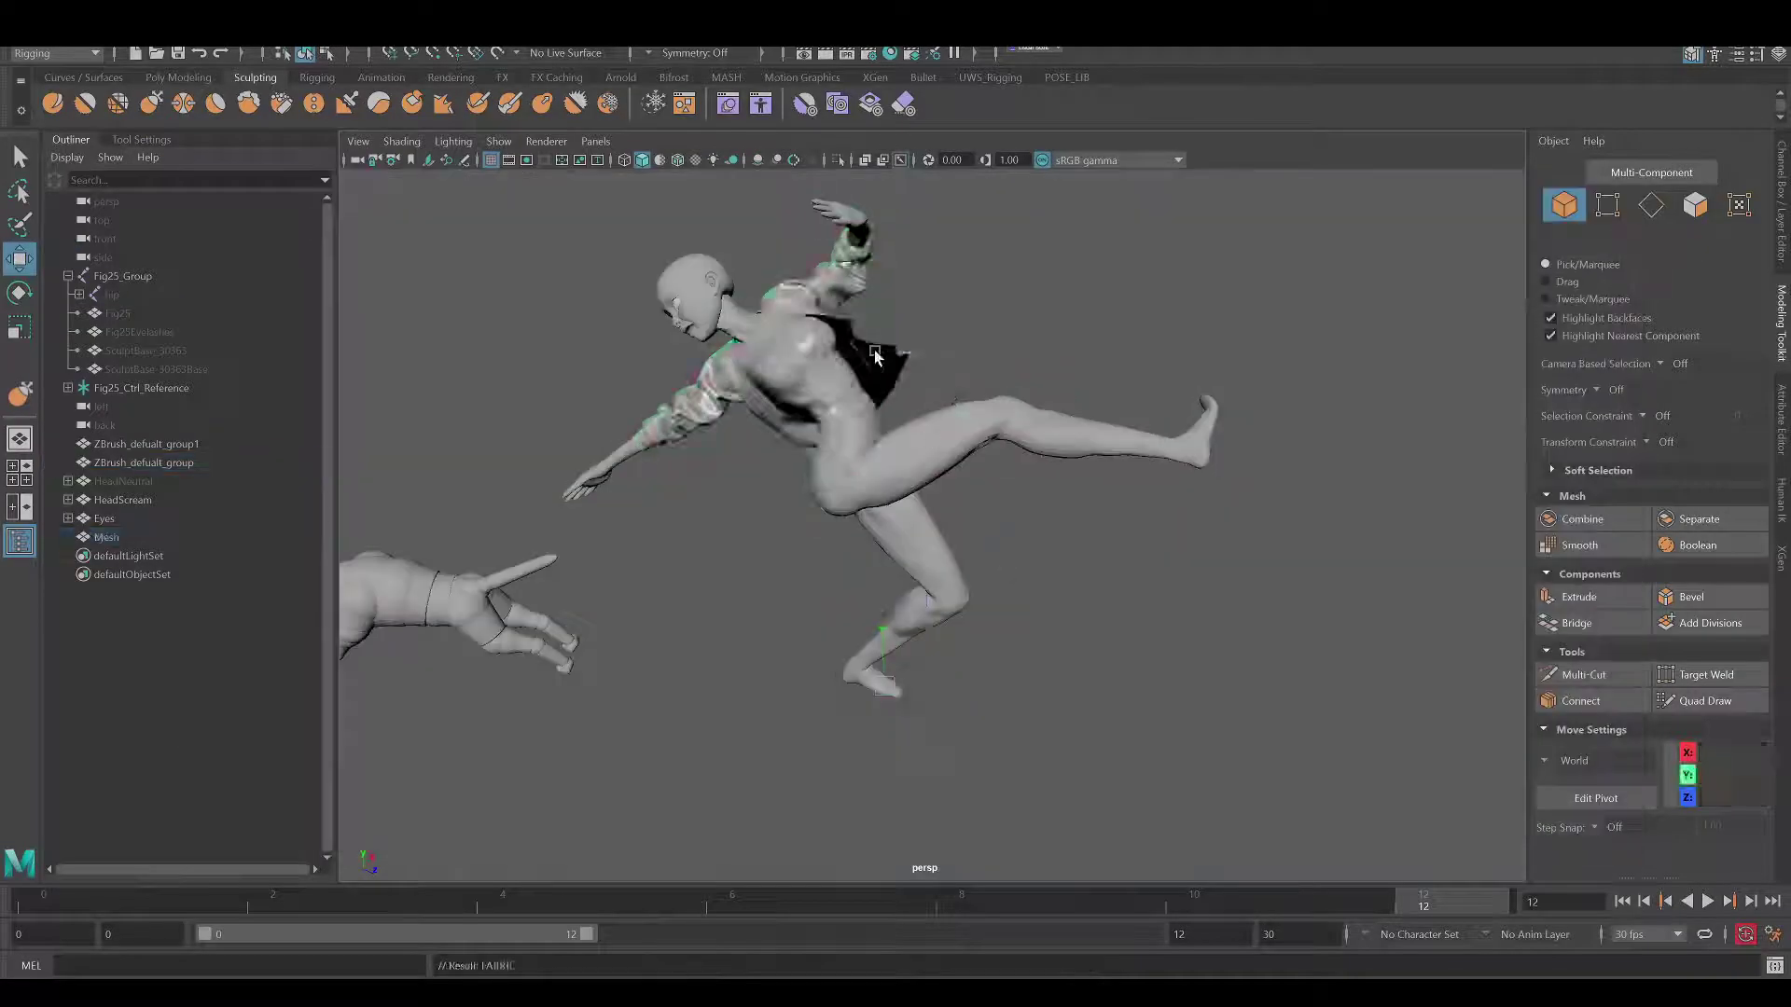
Select the imported Outfit1 garment mesh on the posed figure and inspect it in X-Ray.
click(874, 356)
alt+drag(874, 355, 915, 488)
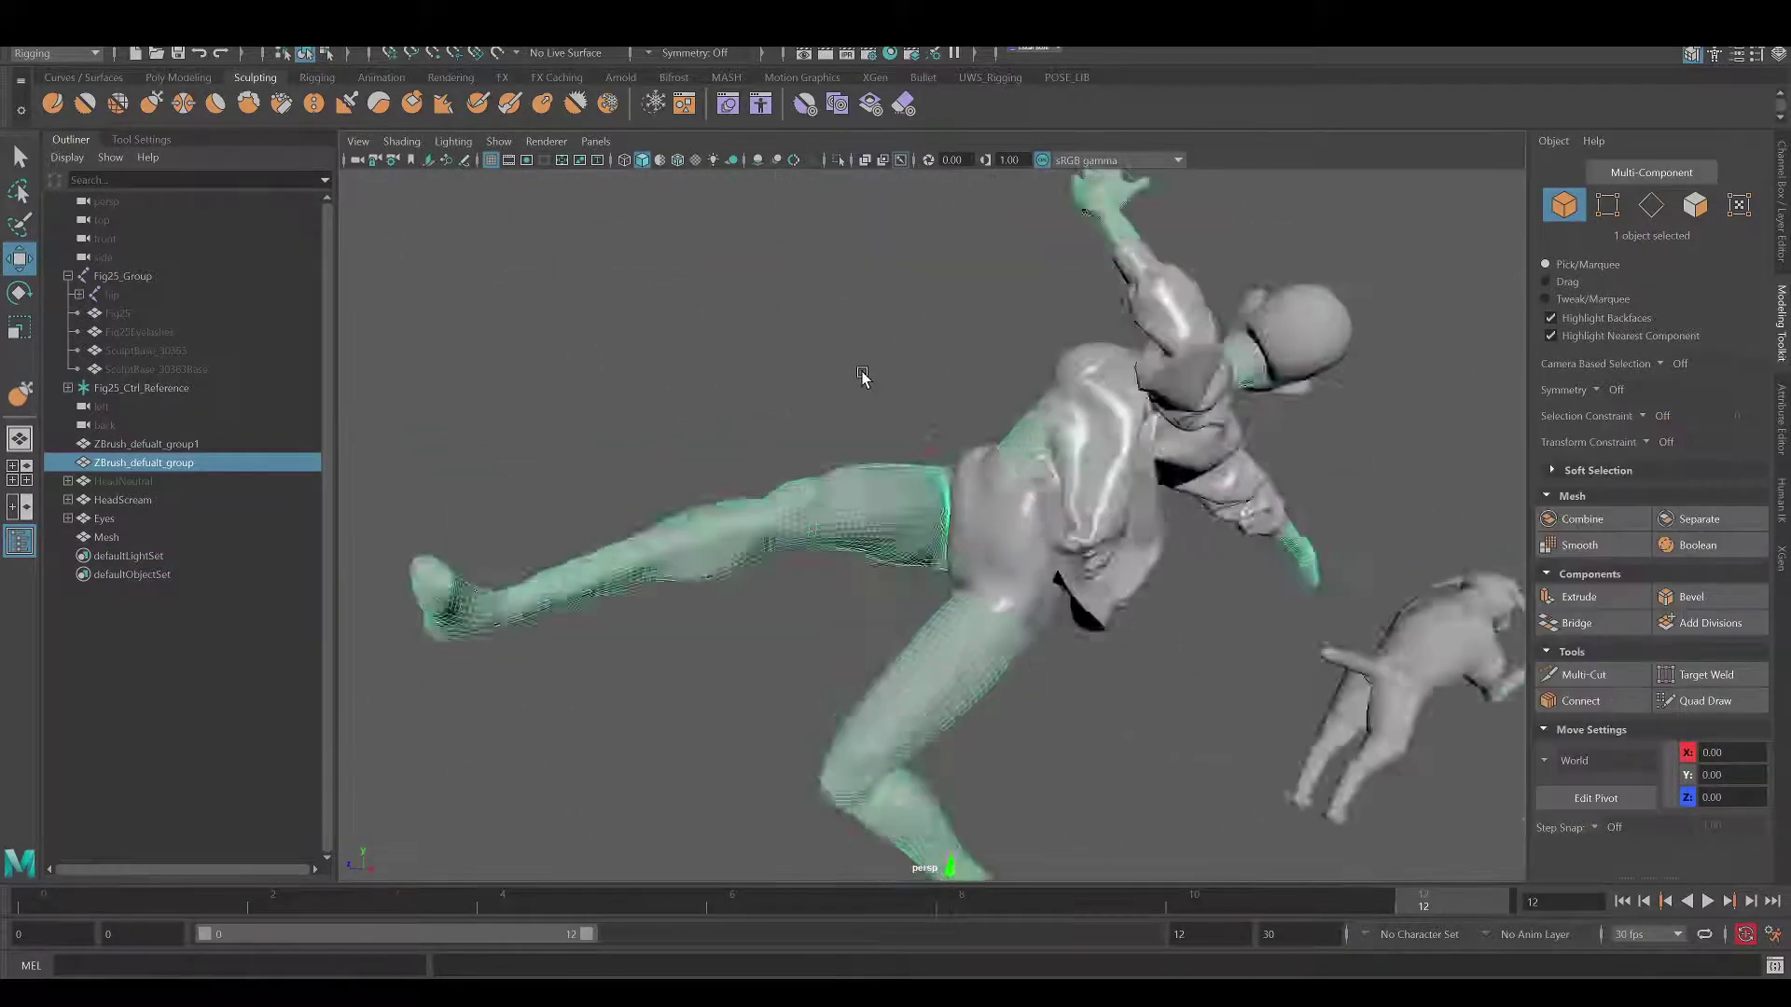
mouse_move(944, 562)
alt+mouse_down()
mouse_move(877, 552)
mouse_move(1020, 499)
alt+mouse_up()
click(877, 552)
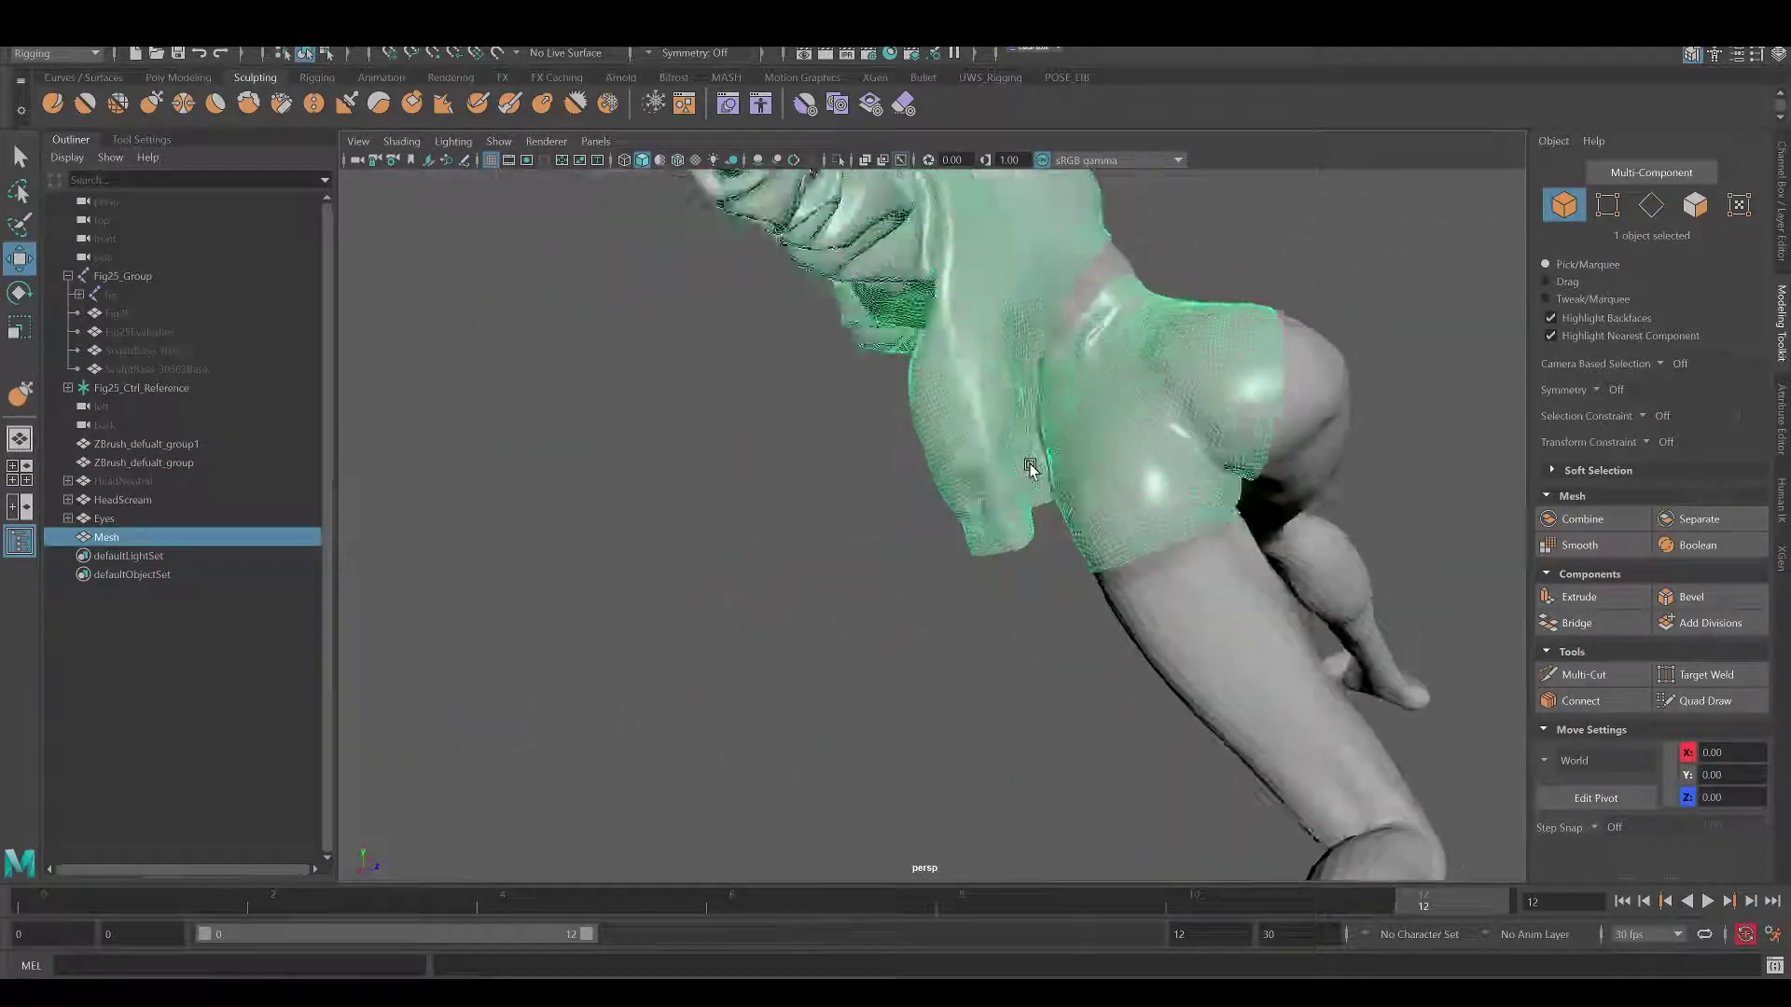
click(182, 77)
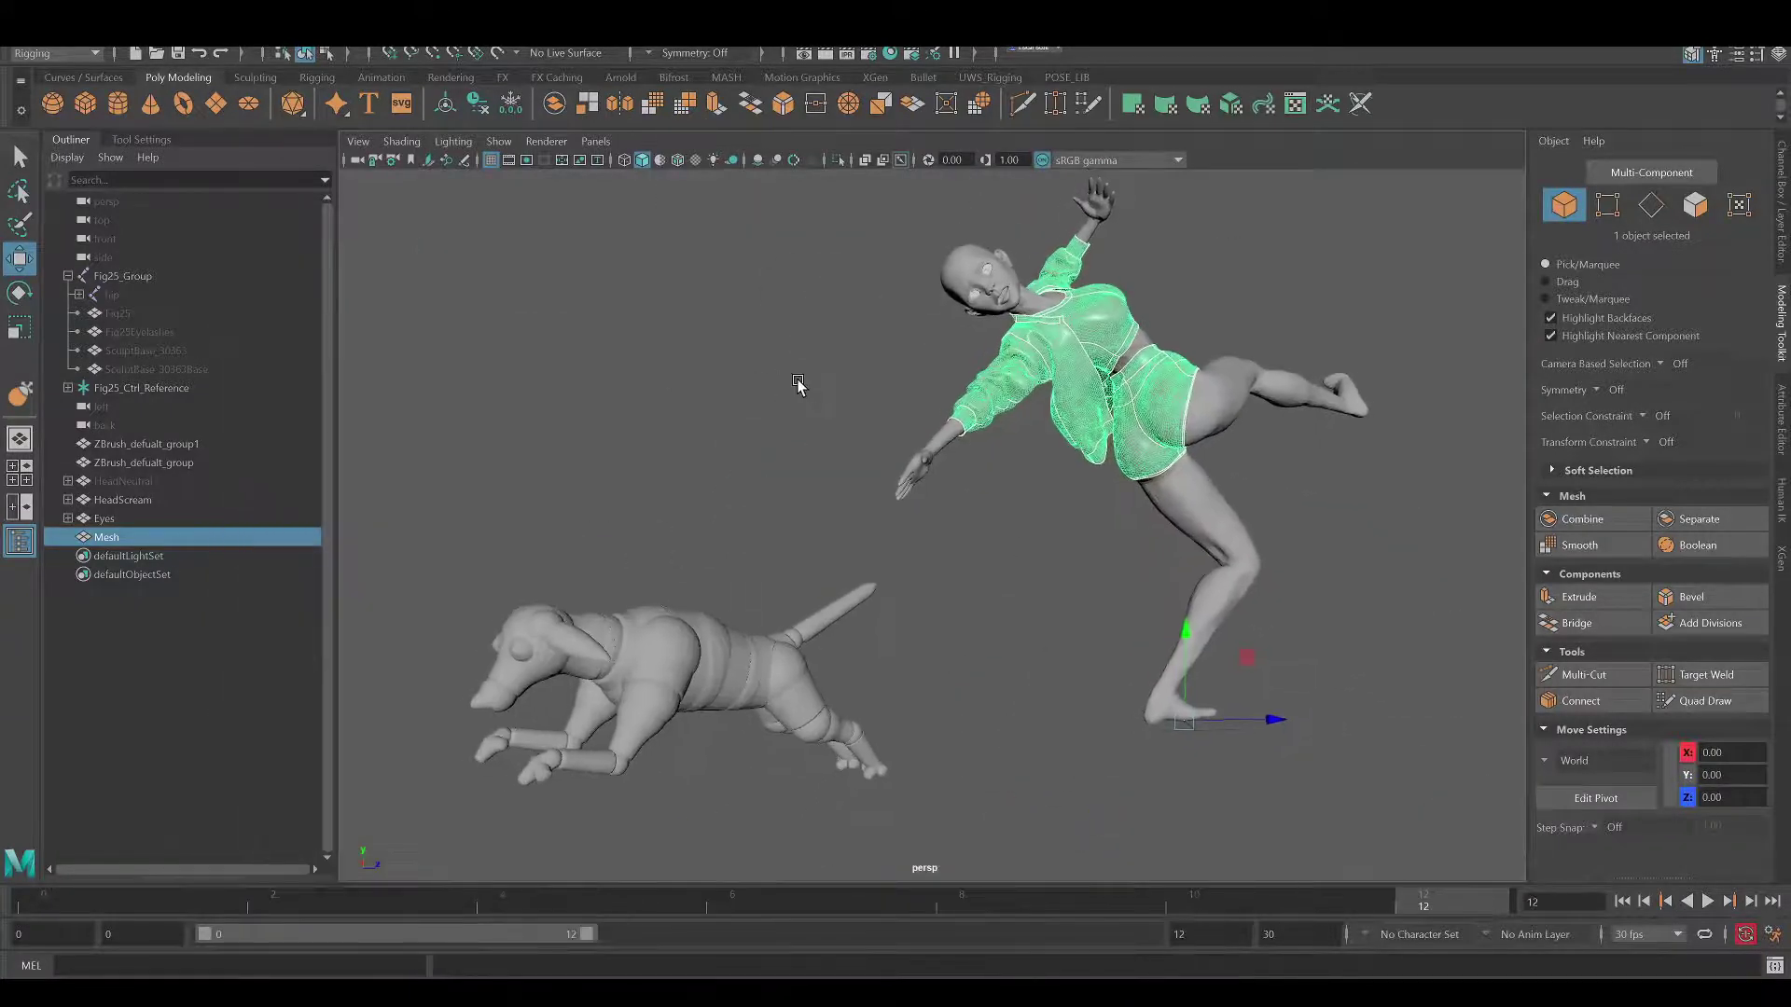
click(695, 160)
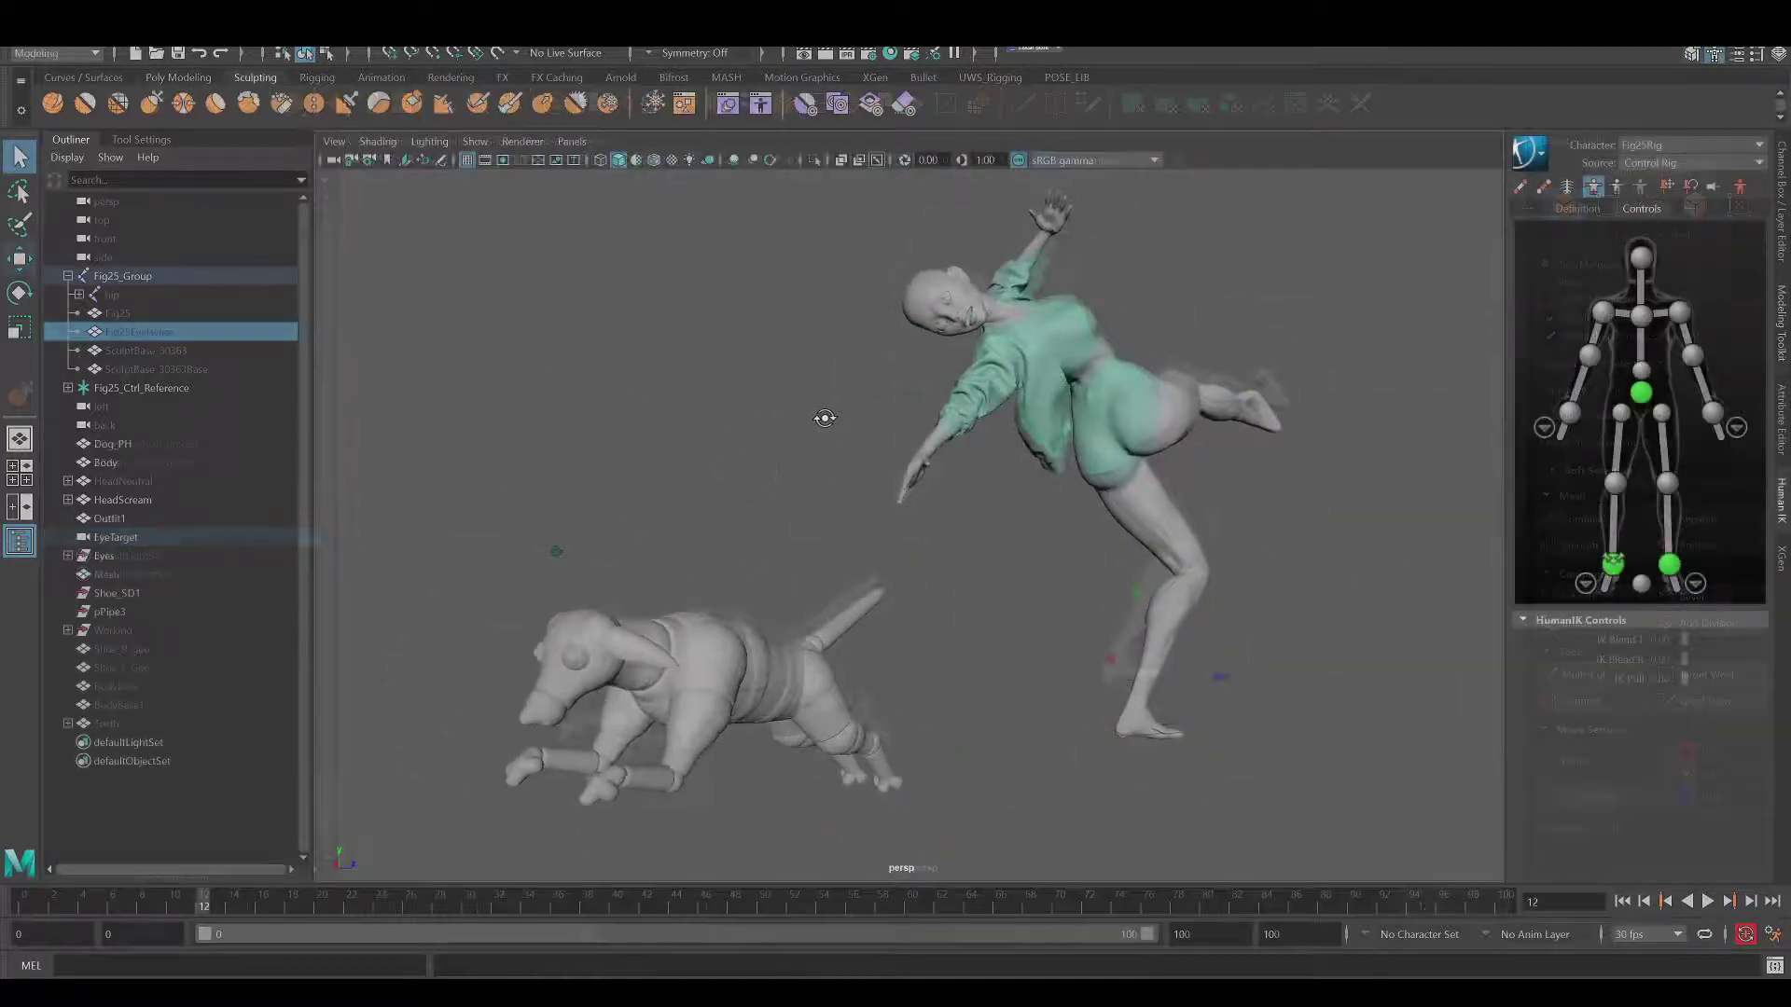
mouse_move(791, 437)
alt+right_down()
mouse_move(740, 491)
mouse_move(822, 480)
alt+right_up()
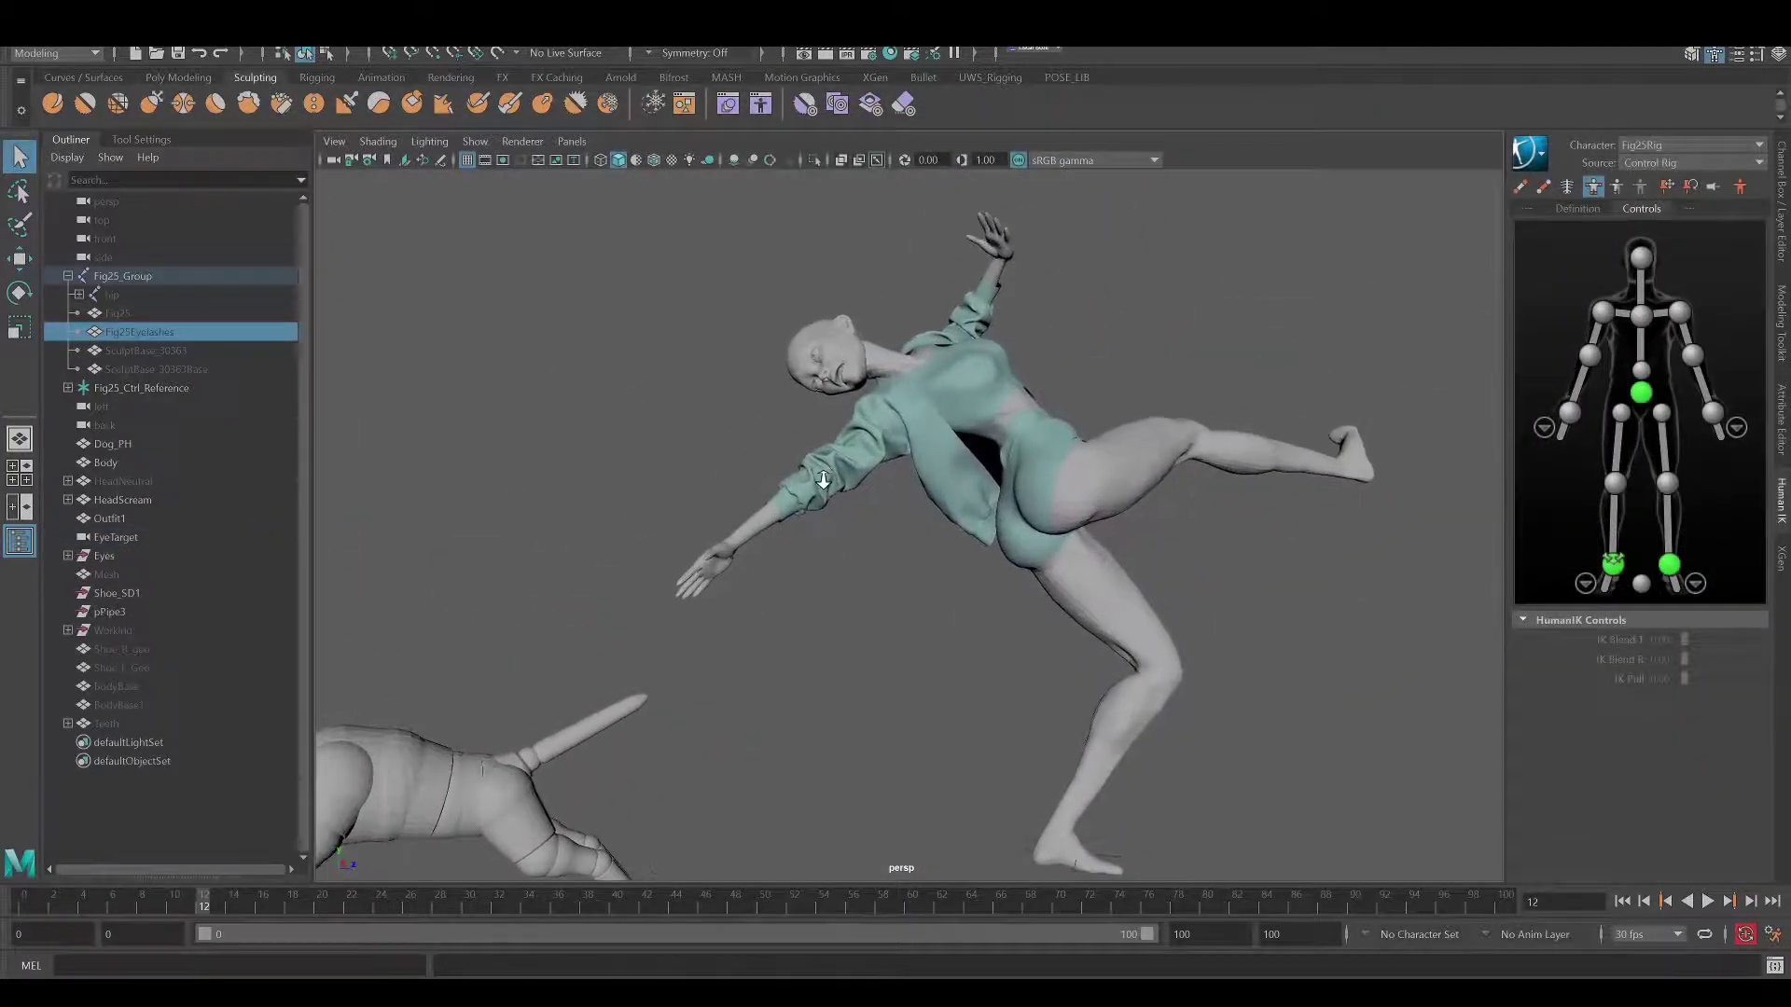
mouse_move(886, 471)
alt+mouse_down()
mouse_move(959, 467)
mouse_move(981, 591)
alt+mouse_up()
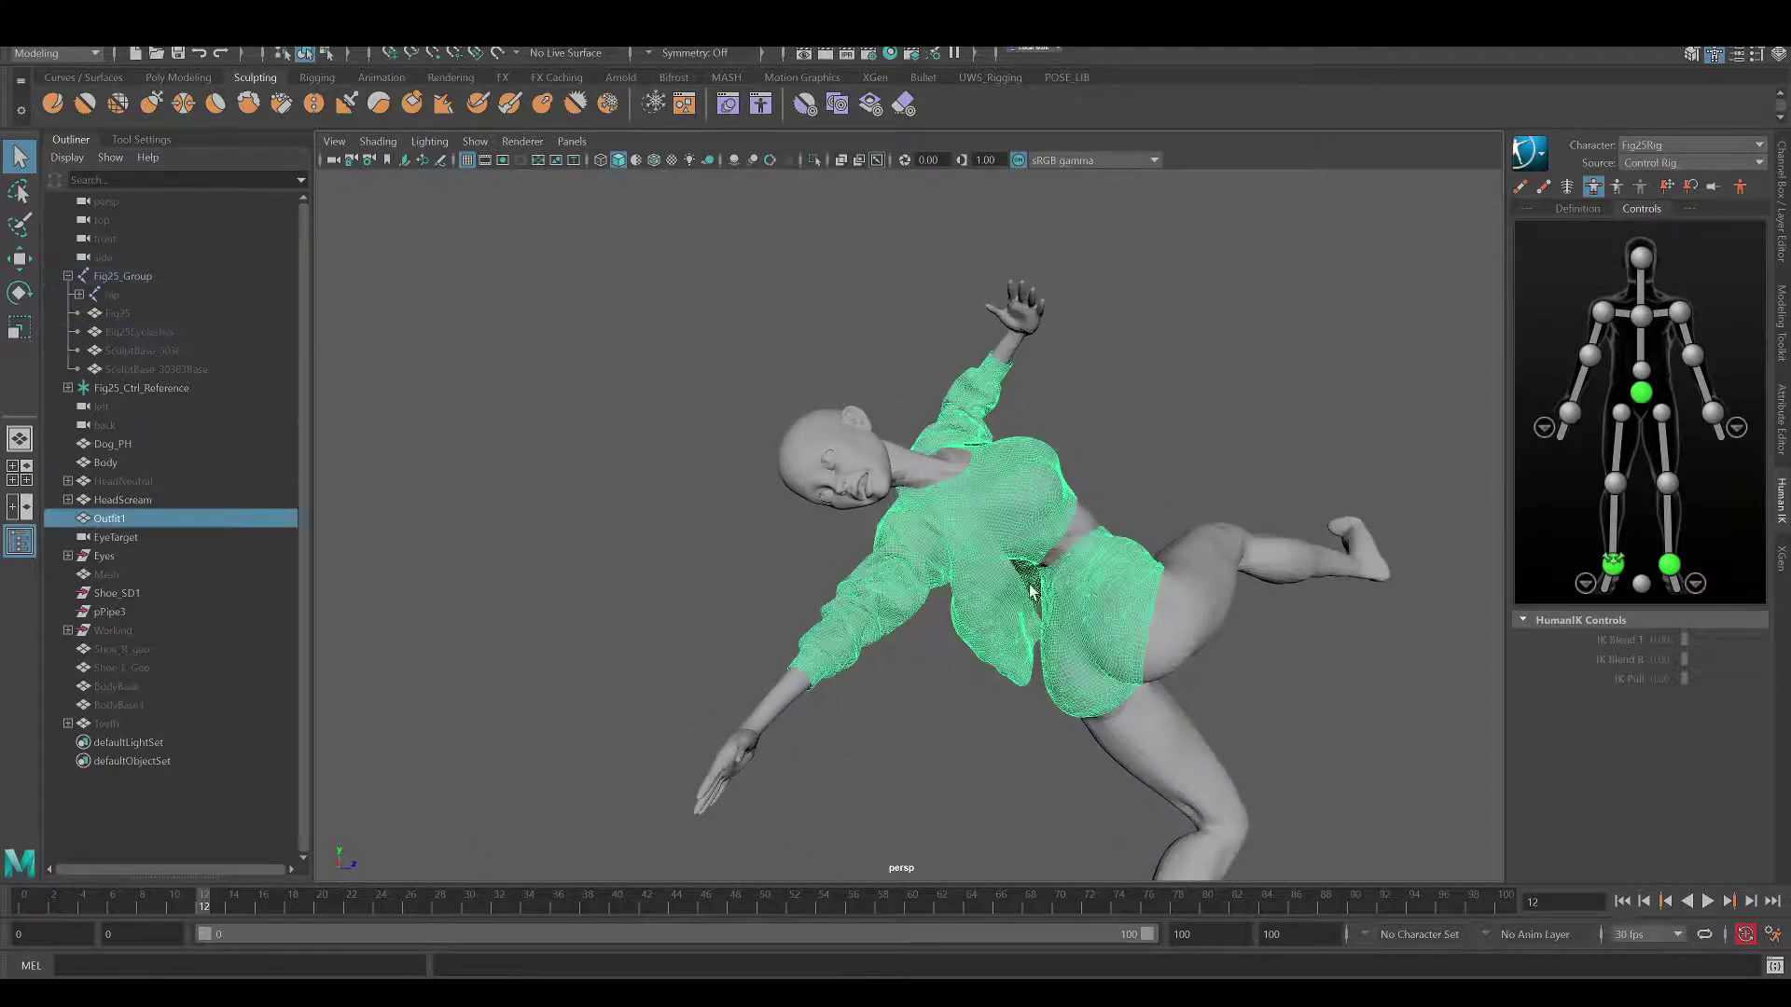
alt+right_drag(1031, 592, 1084, 573)
click(1110, 457)
alt+right_drag(1109, 456, 979, 426)
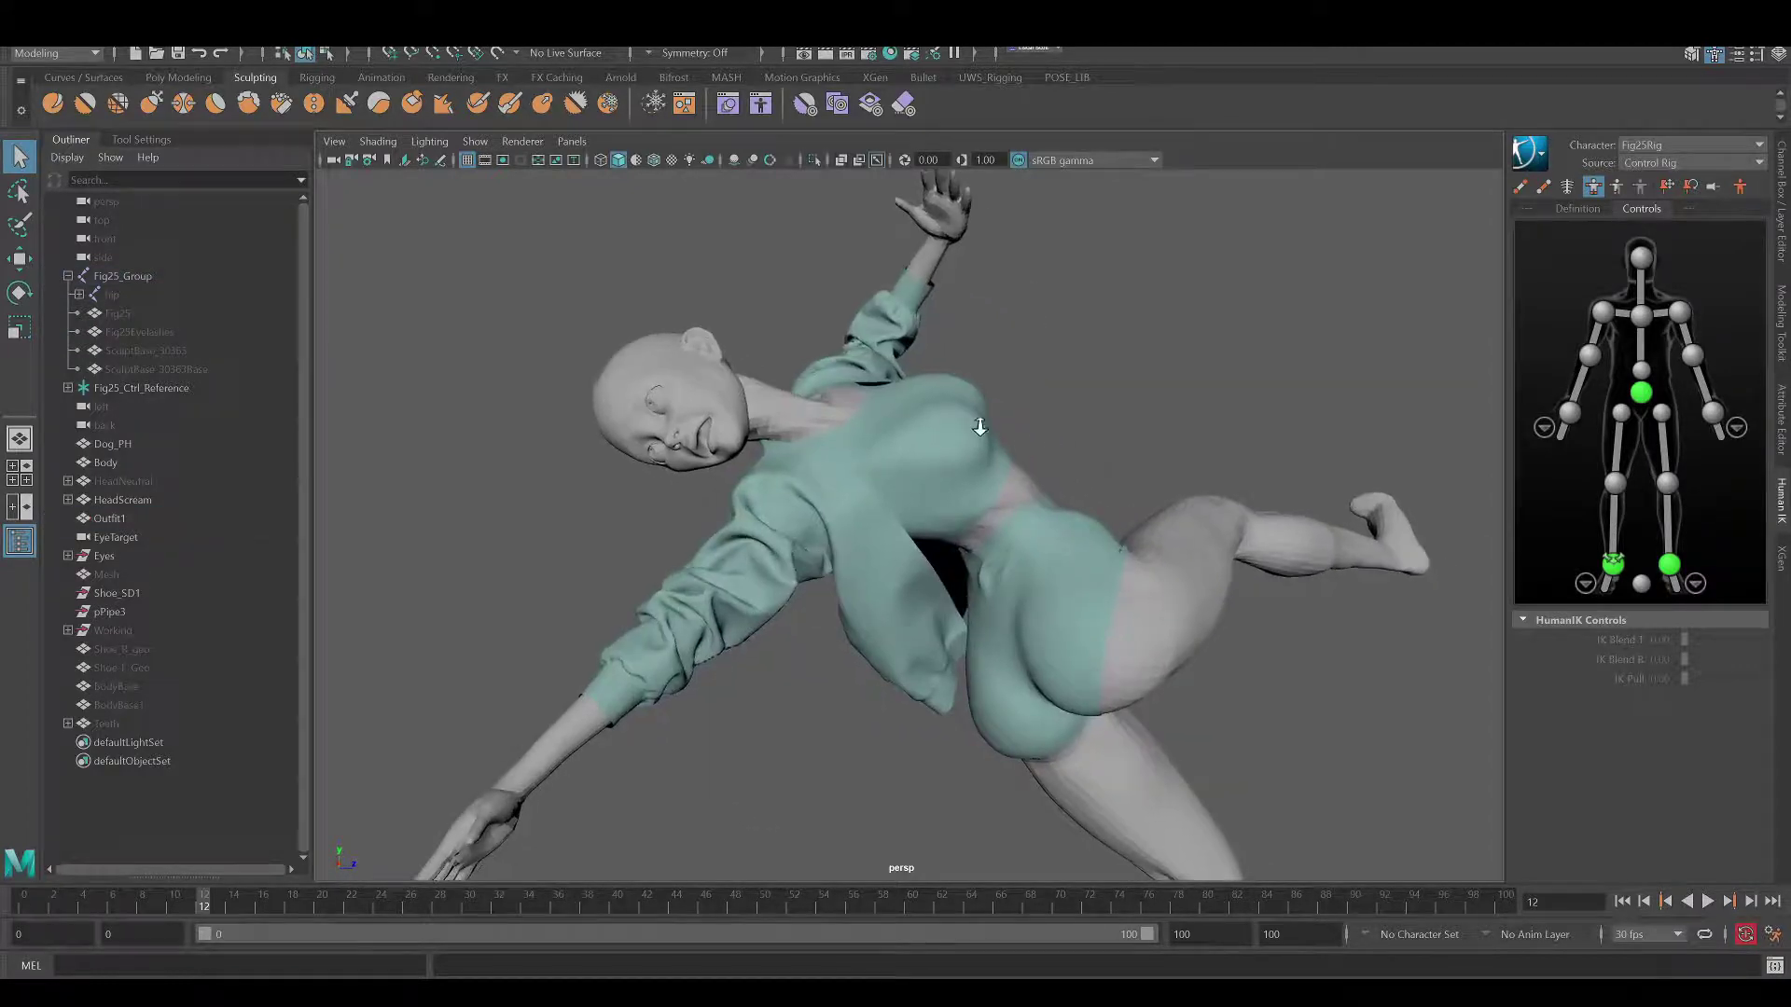
mouse_move(888, 473)
alt+mouse_down()
mouse_move(967, 443)
mouse_move(1089, 480)
mouse_move(1279, 470)
alt+mouse_up()
alt+right_drag(1233, 497, 836, 495)
alt+drag(836, 495, 810, 466)
alt+middle_drag(727, 450, 783, 454)
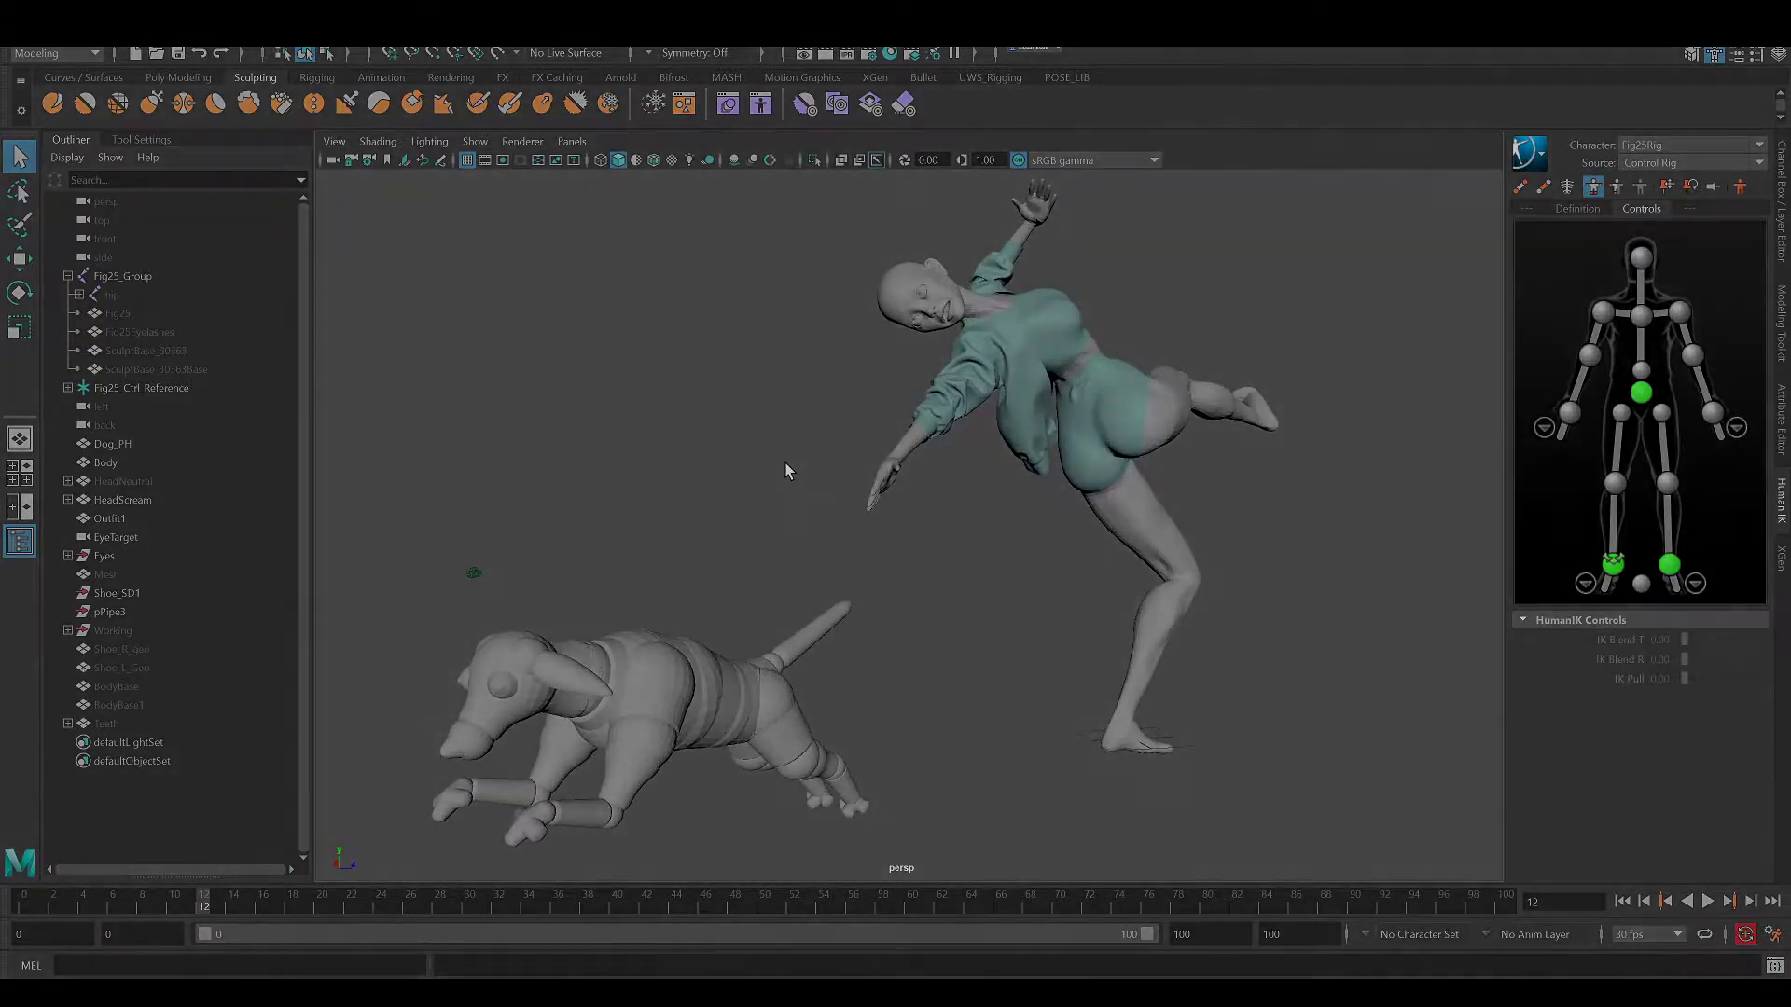